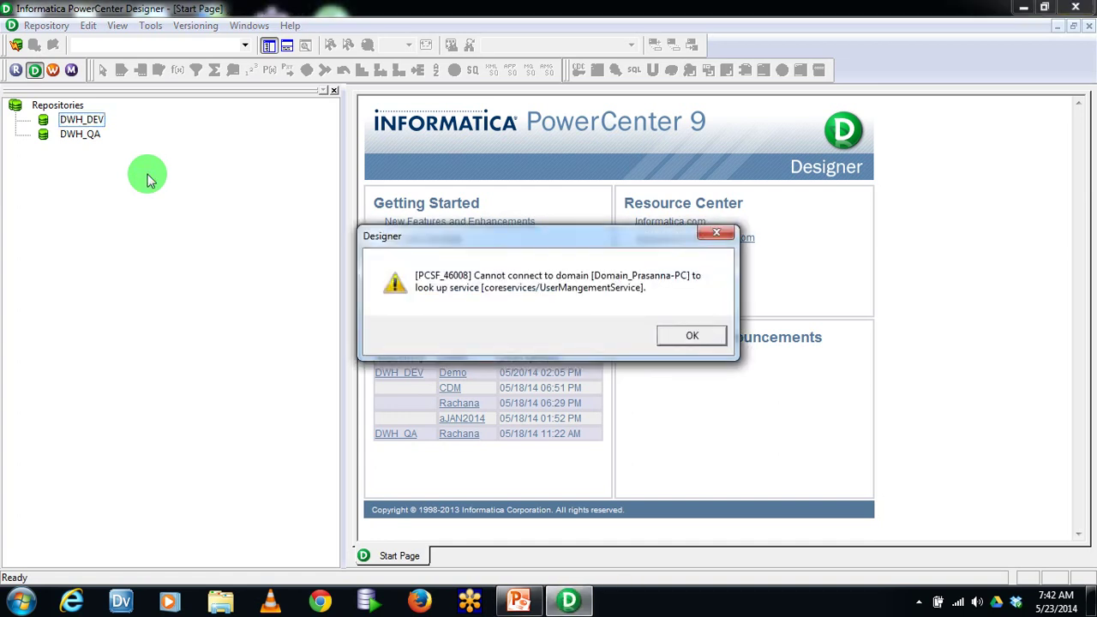
# Dismiss the PCSF_46008 domain error, cancel the DWH_DEV login, and open Windows Services
pyautogui.click(690, 335)
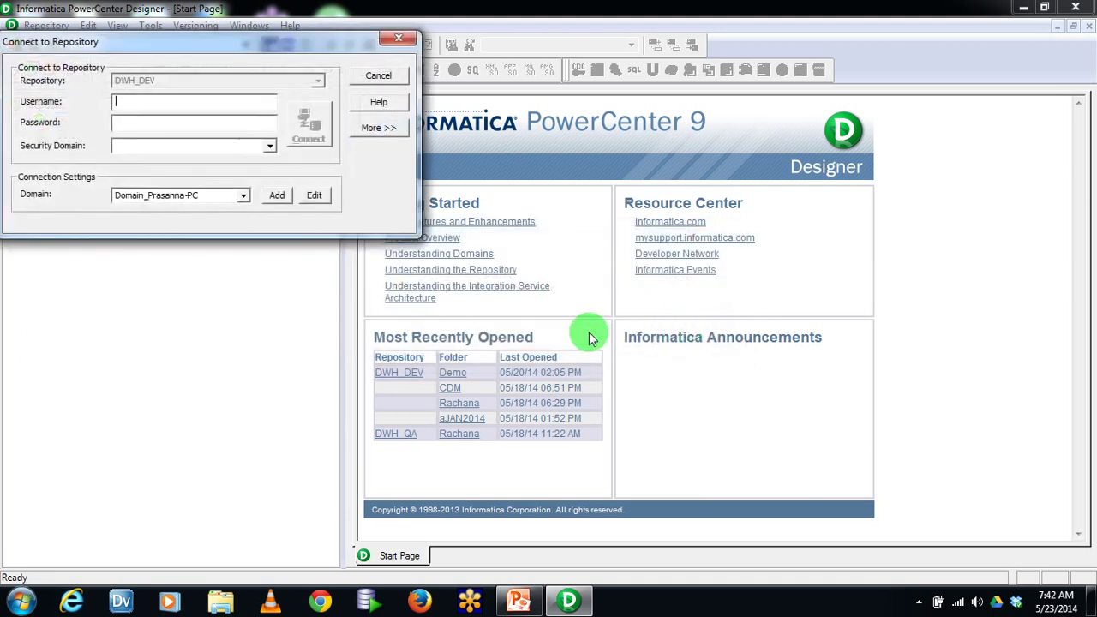
pyautogui.click(377, 76)
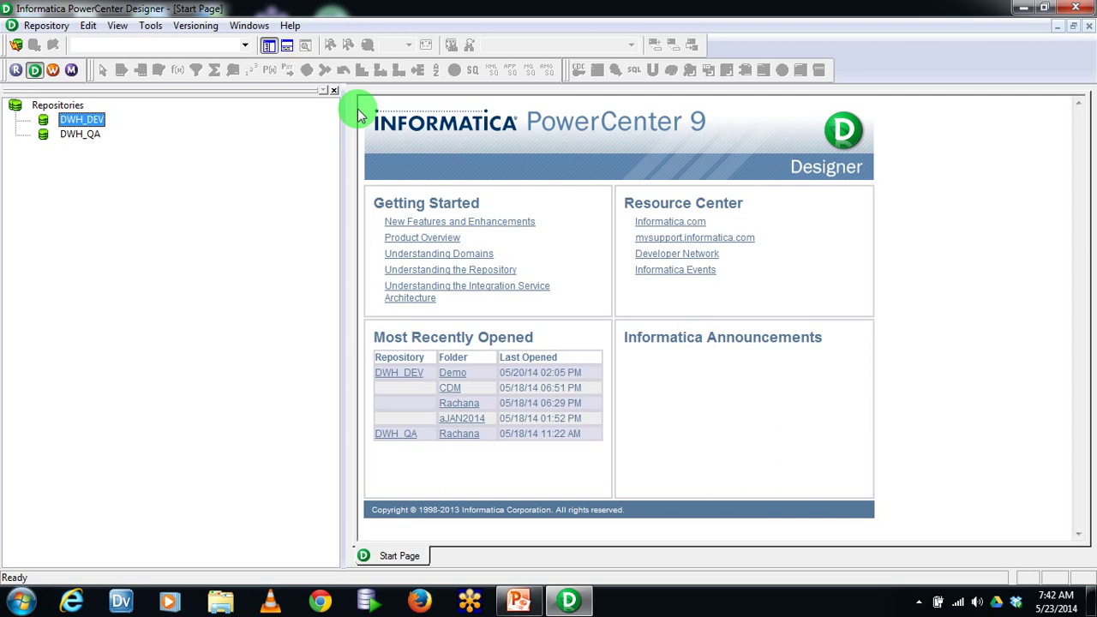
pyautogui.click(21, 601)
pyautogui.click(53, 347)
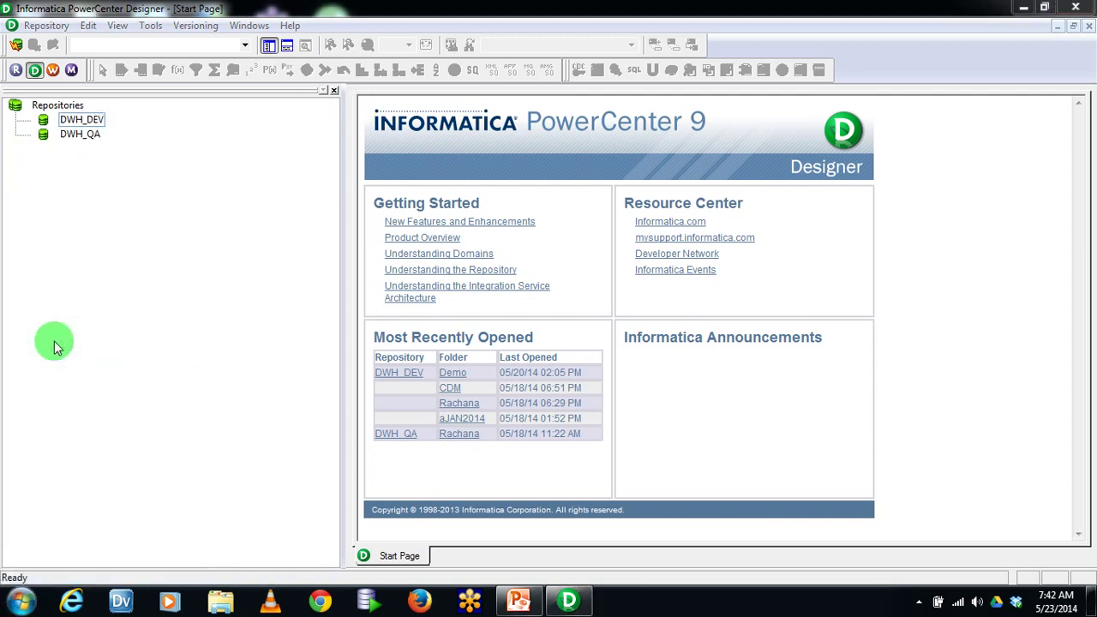
# Start the Informatica 9.5.1 service found by filtering for 'inf', then close Services and launch Chrome
pyautogui.click(455, 240)
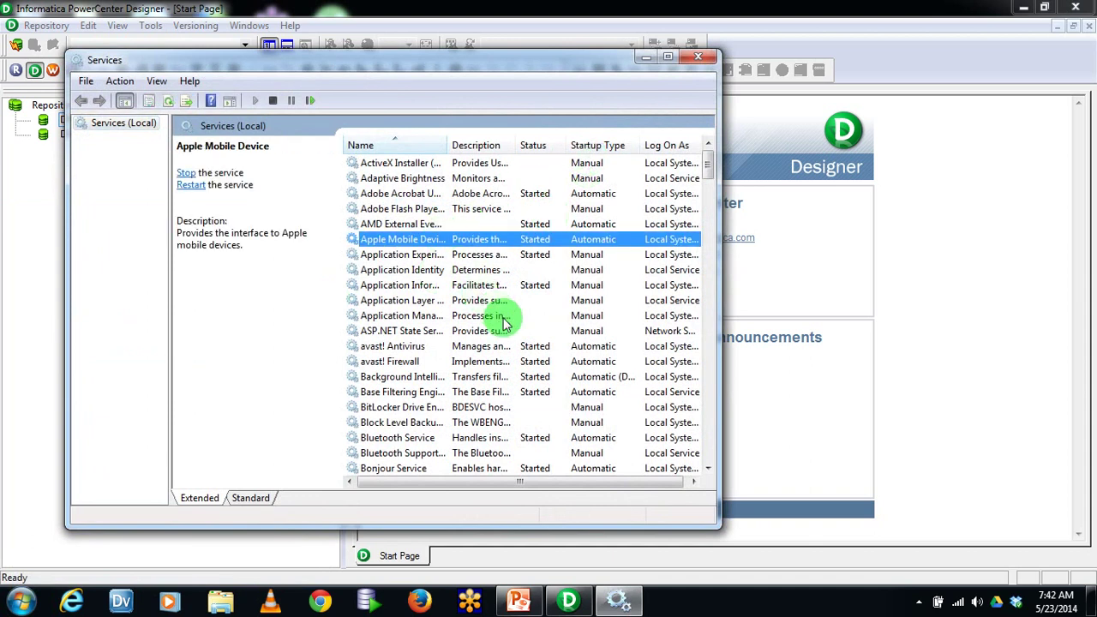
pyautogui.write('inf')
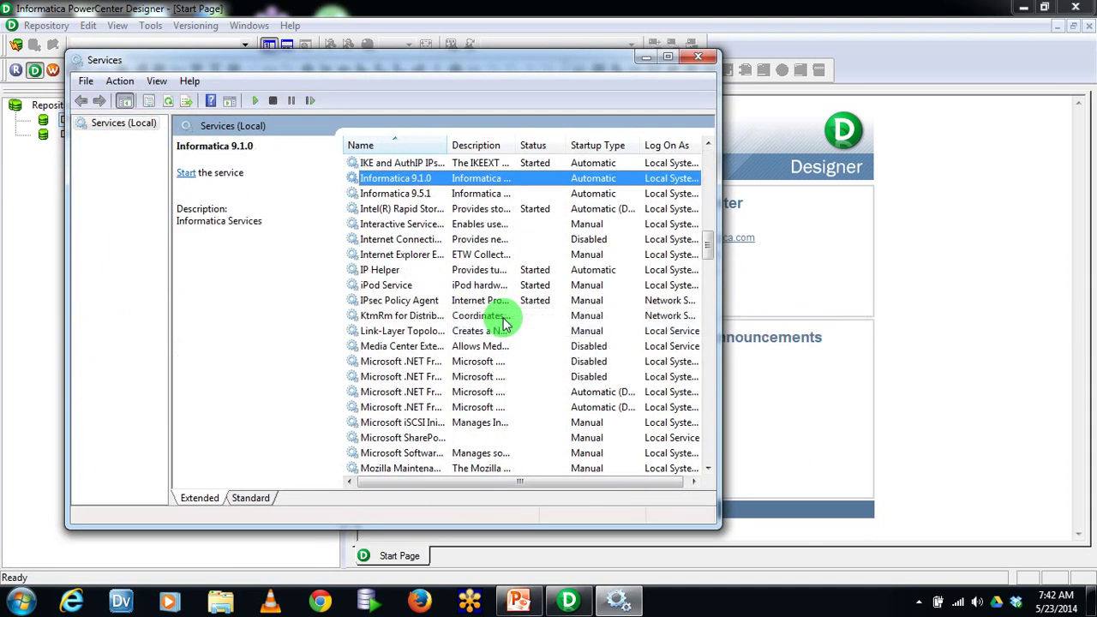
pyautogui.click(490, 194)
pyautogui.rightClick(514, 195)
pyautogui.click(555, 214)
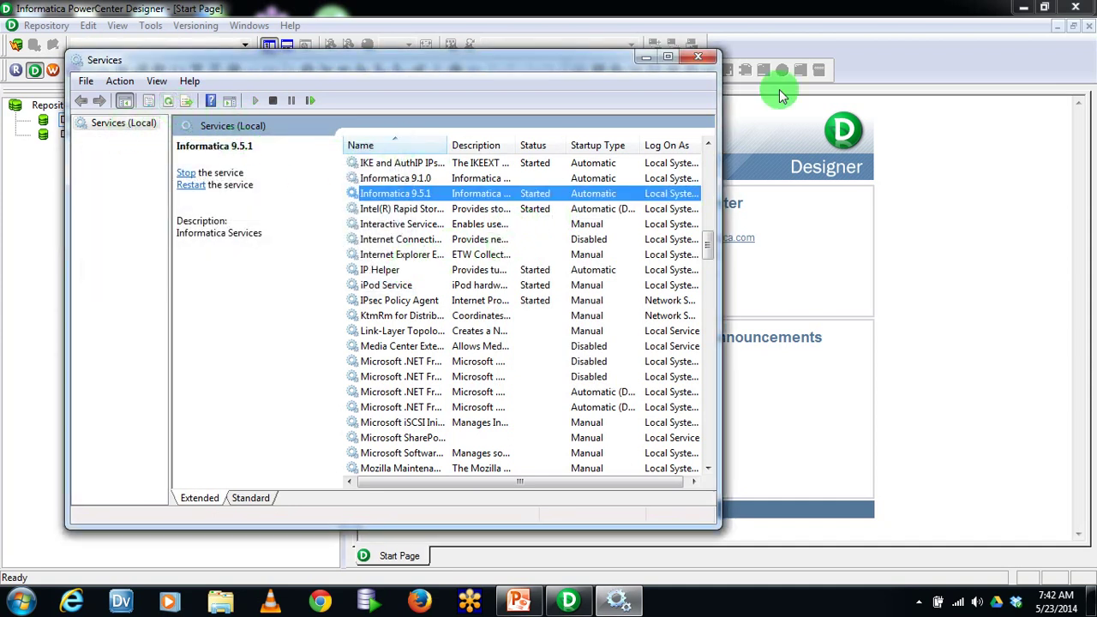
pyautogui.click(701, 57)
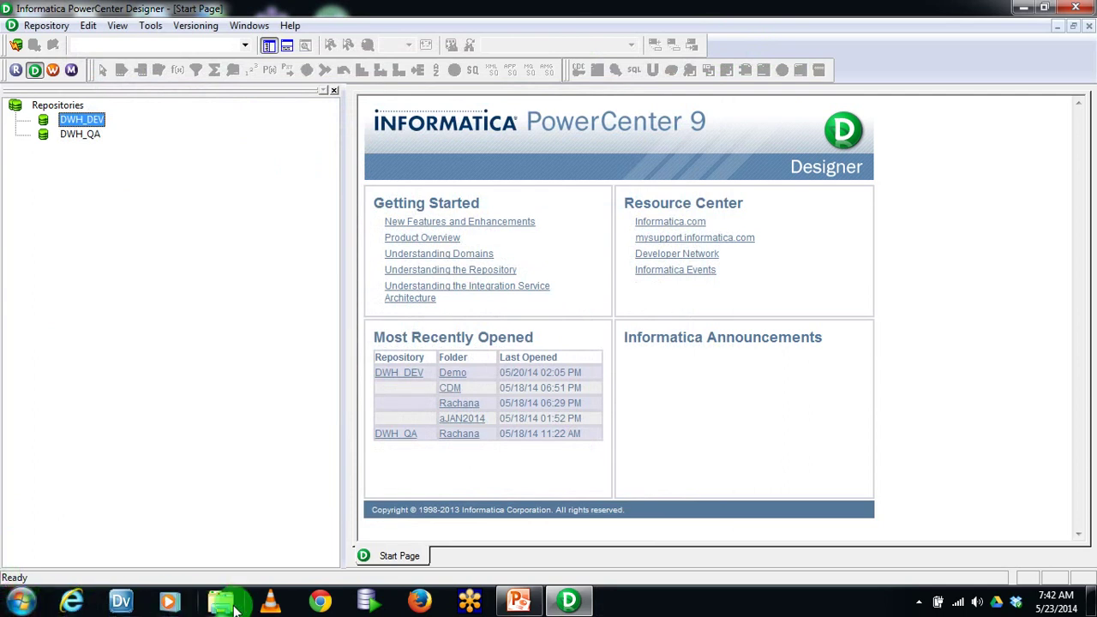
pyautogui.click(315, 603)
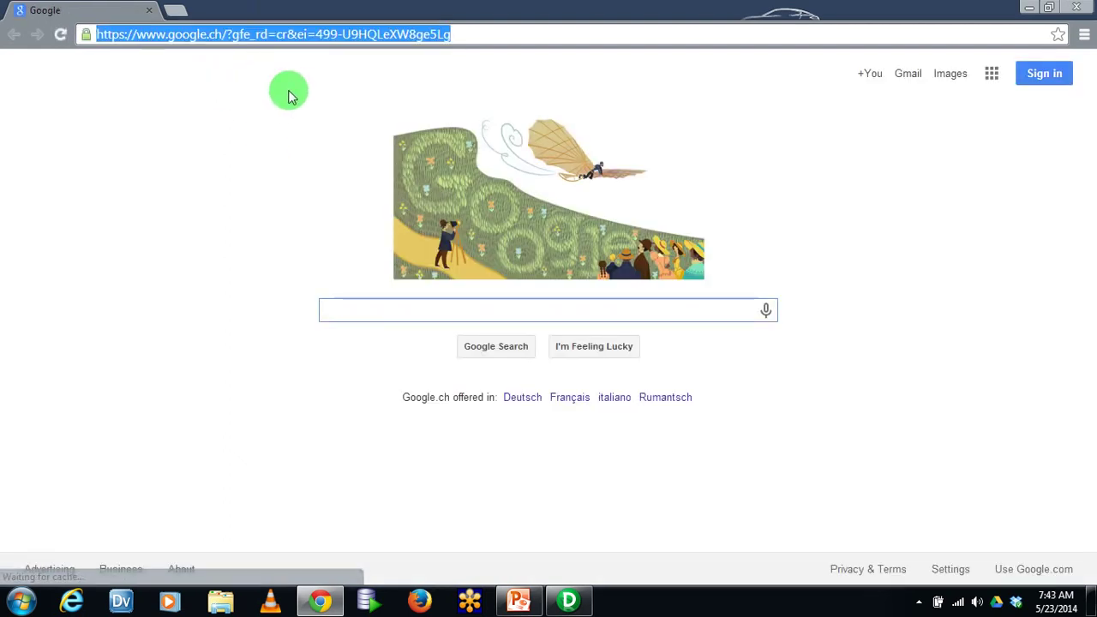
pyautogui.write('proasa')
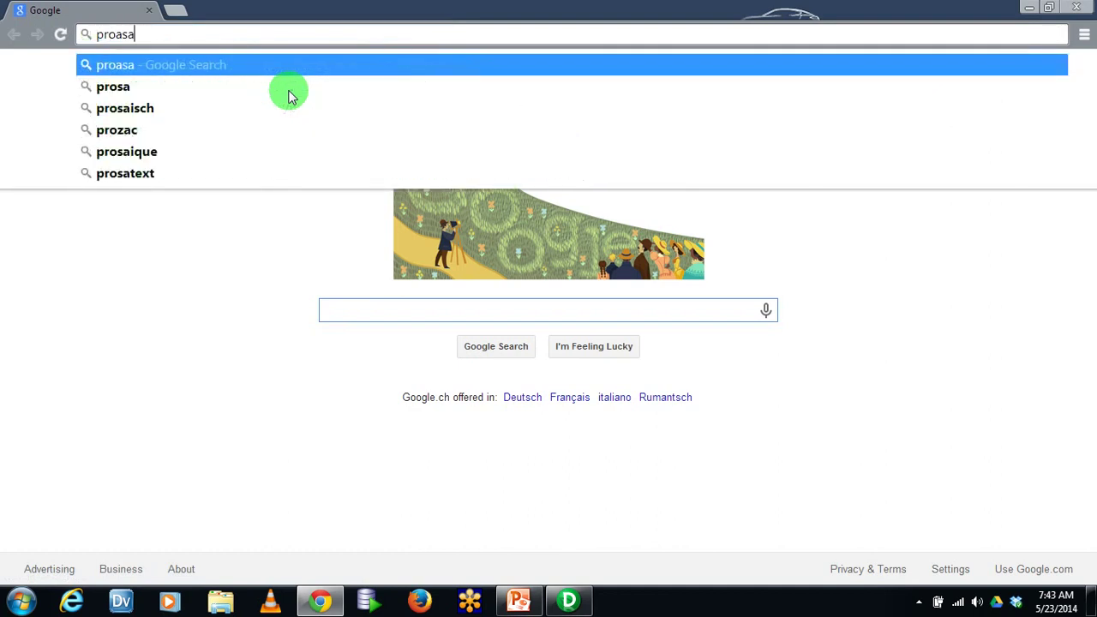
pyautogui.press('BackSpace')
pyautogui.press('BackSpace')
pyautogui.press('BackSpace')
pyautogui.press('BackSpace')
pyautogui.press('BackSpace')
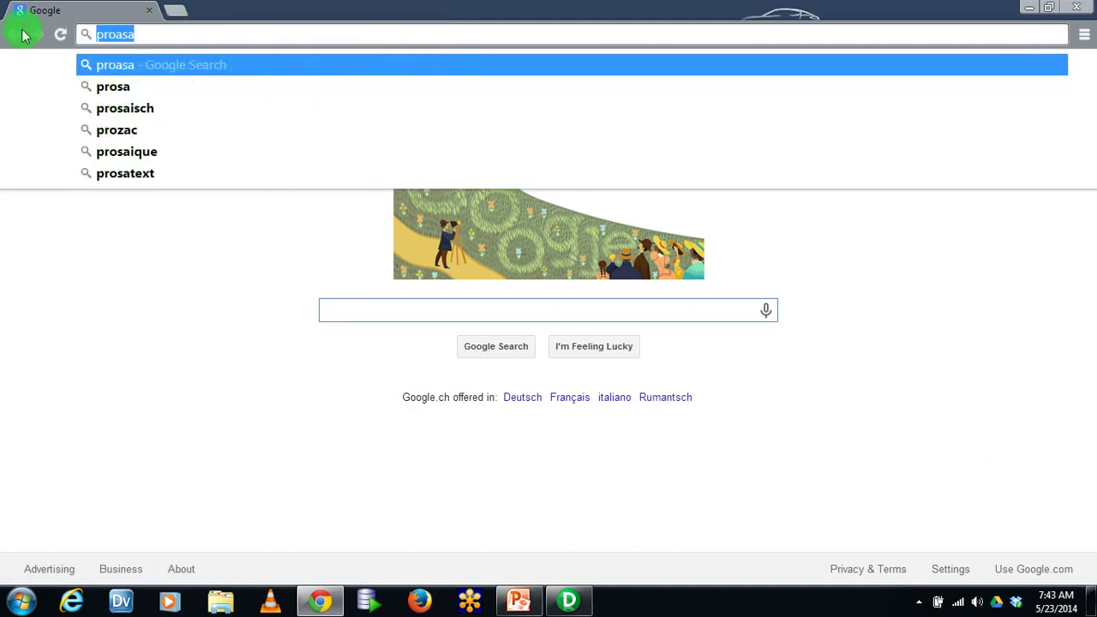
pyautogui.write('rasa')
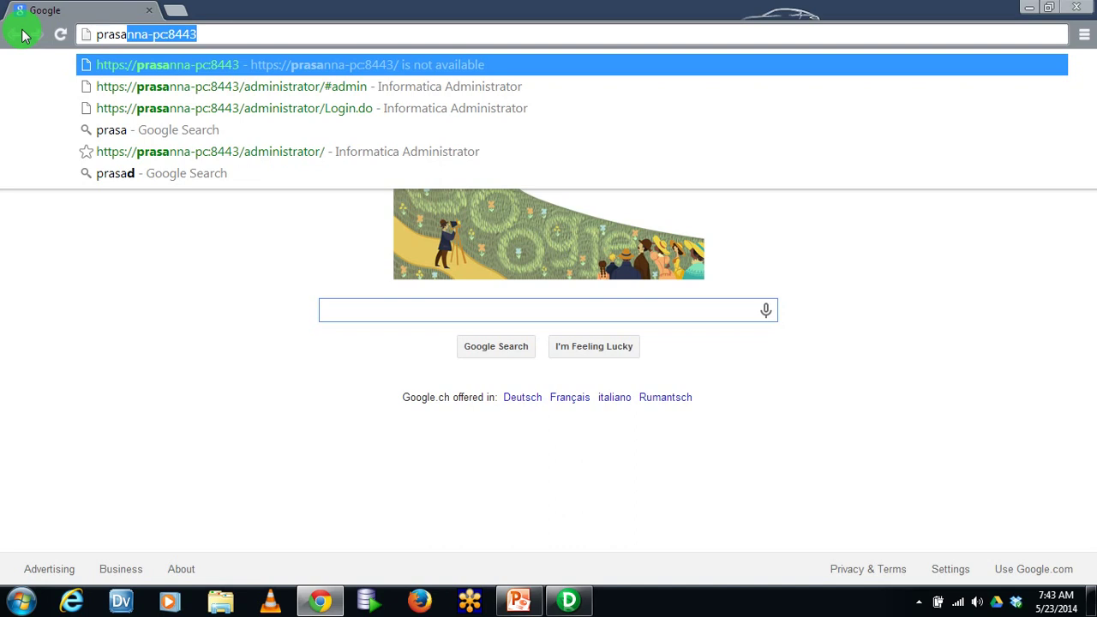
pyautogui.press('Return')
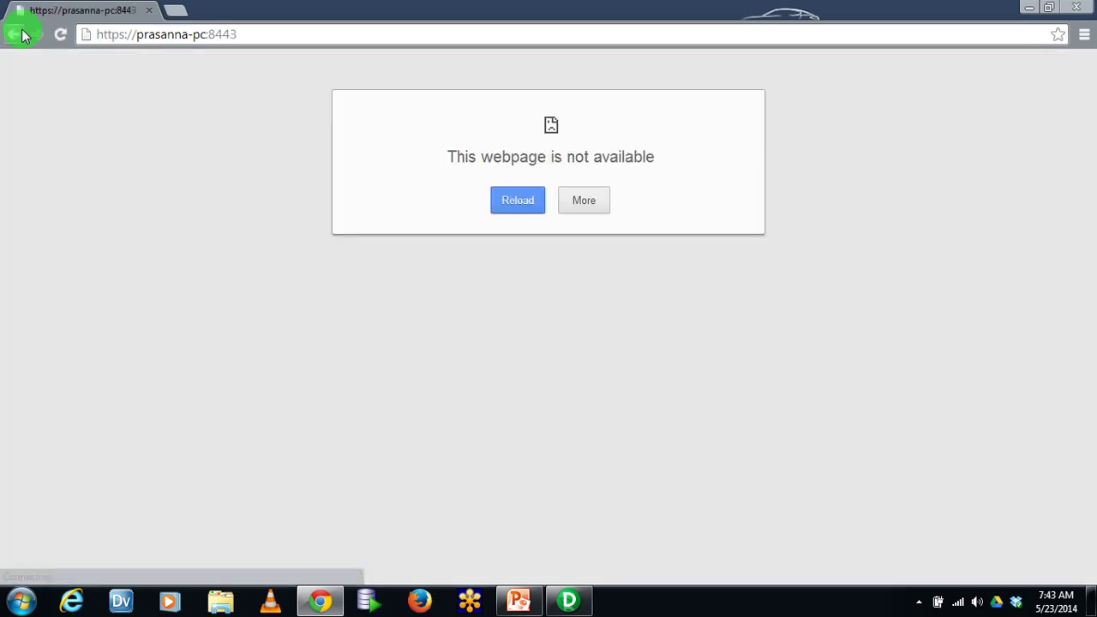
pyautogui.click(514, 210)
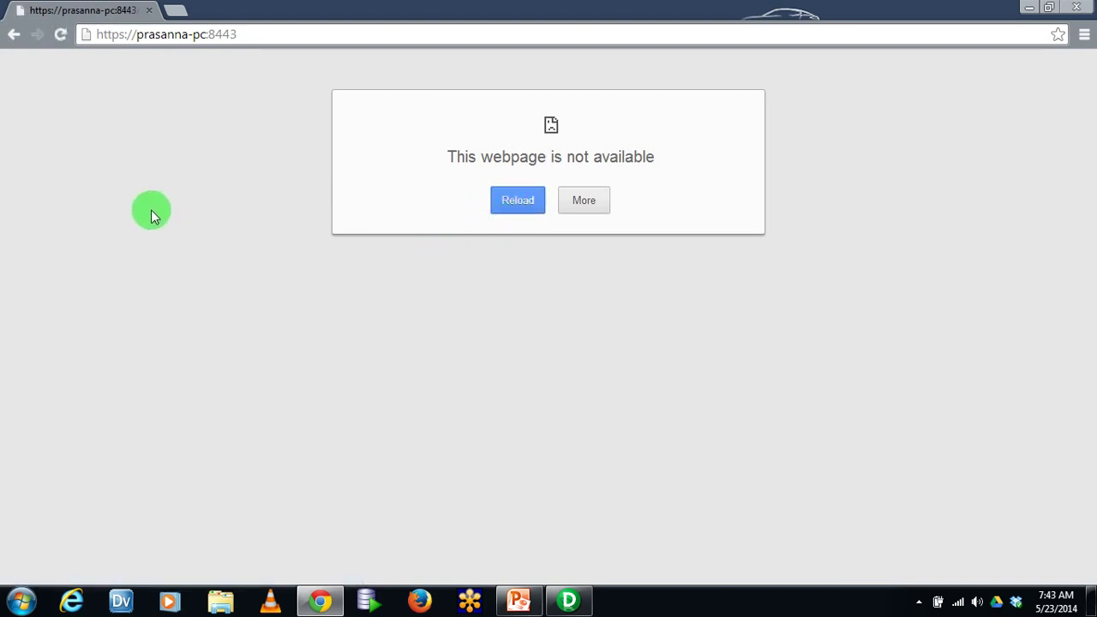
pyautogui.click(522, 202)
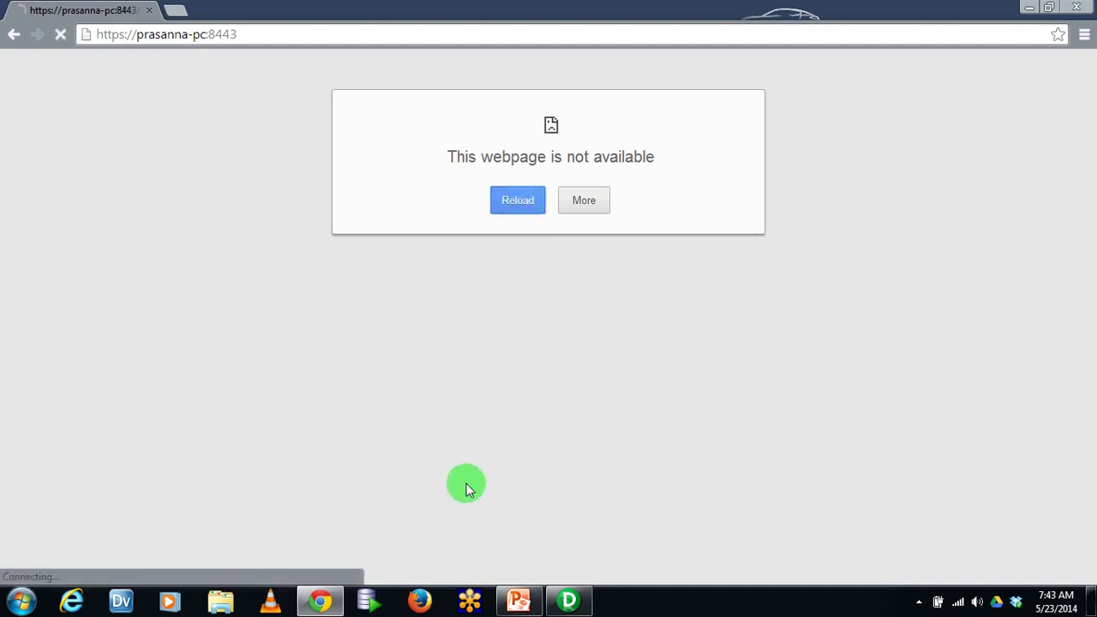
pyautogui.click(24, 602)
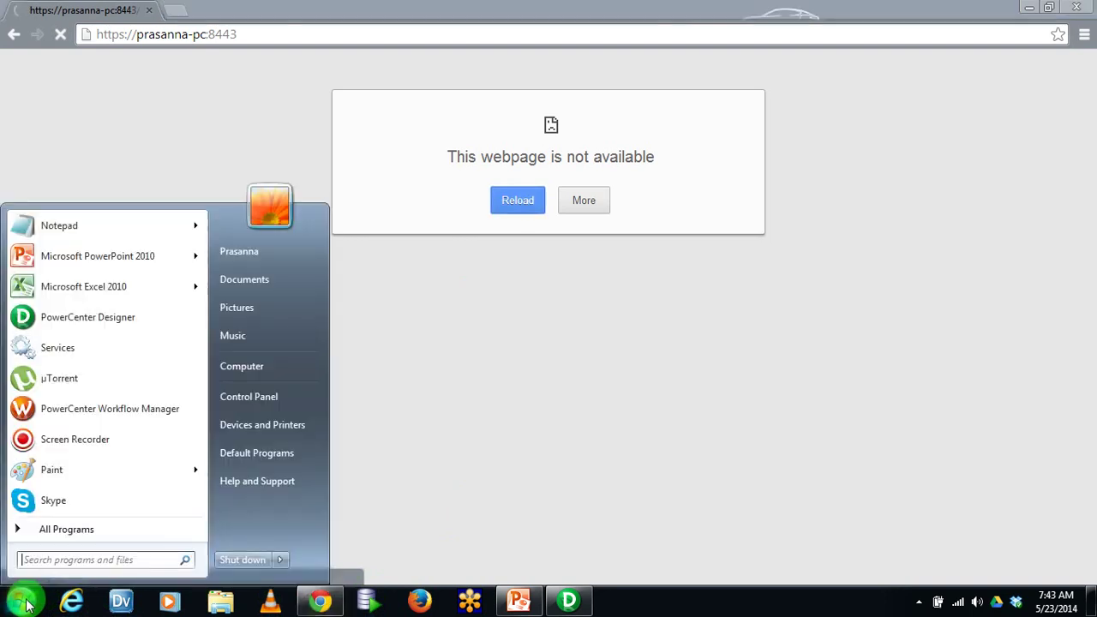
# Open Windows Services and select the Informatica 9.5.1 service by filtering for 'inf'
pyautogui.click(73, 358)
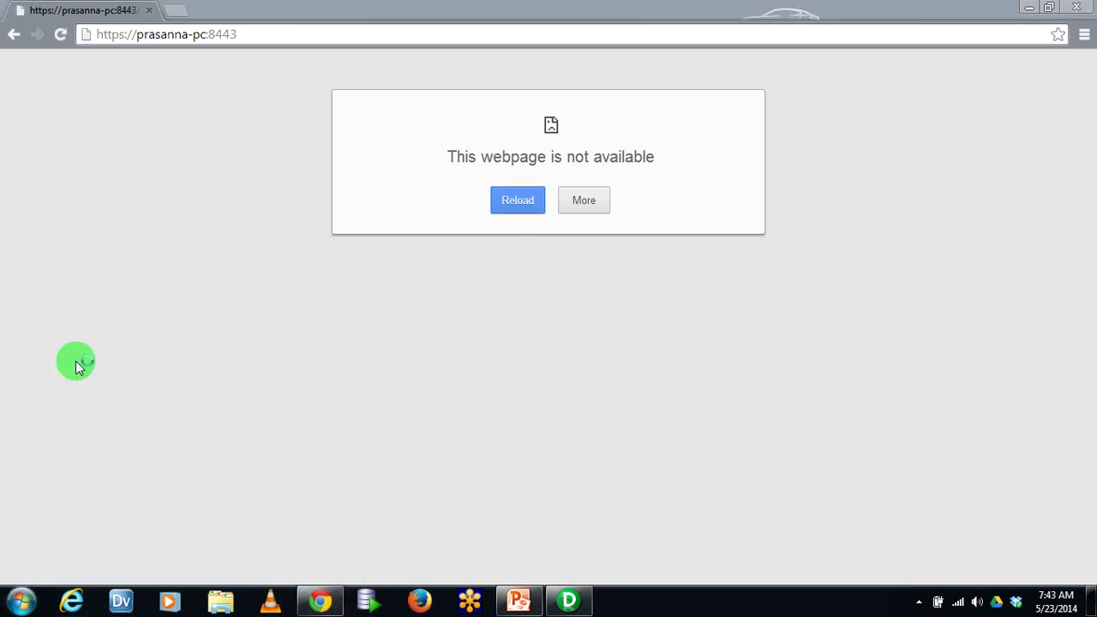
pyautogui.click(462, 255)
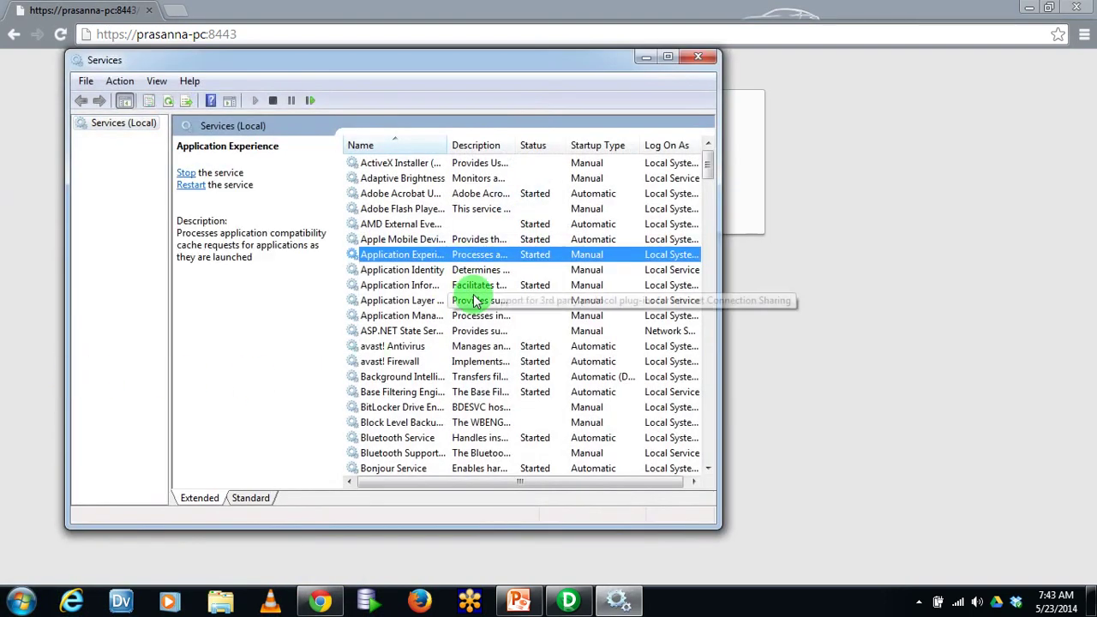
pyautogui.write('inf')
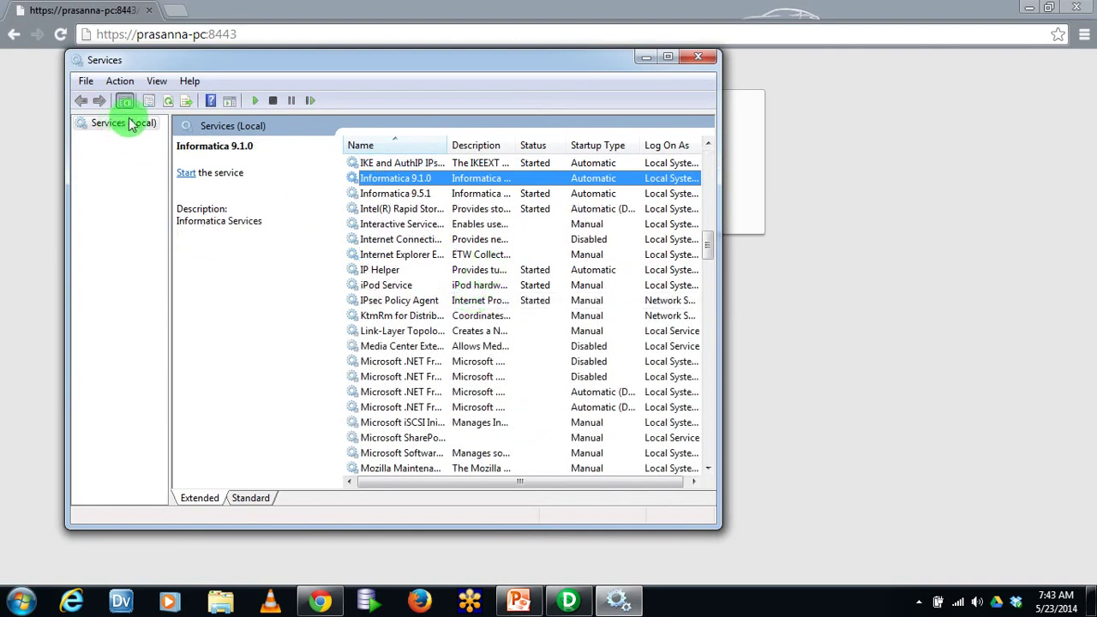
pyautogui.click(399, 195)
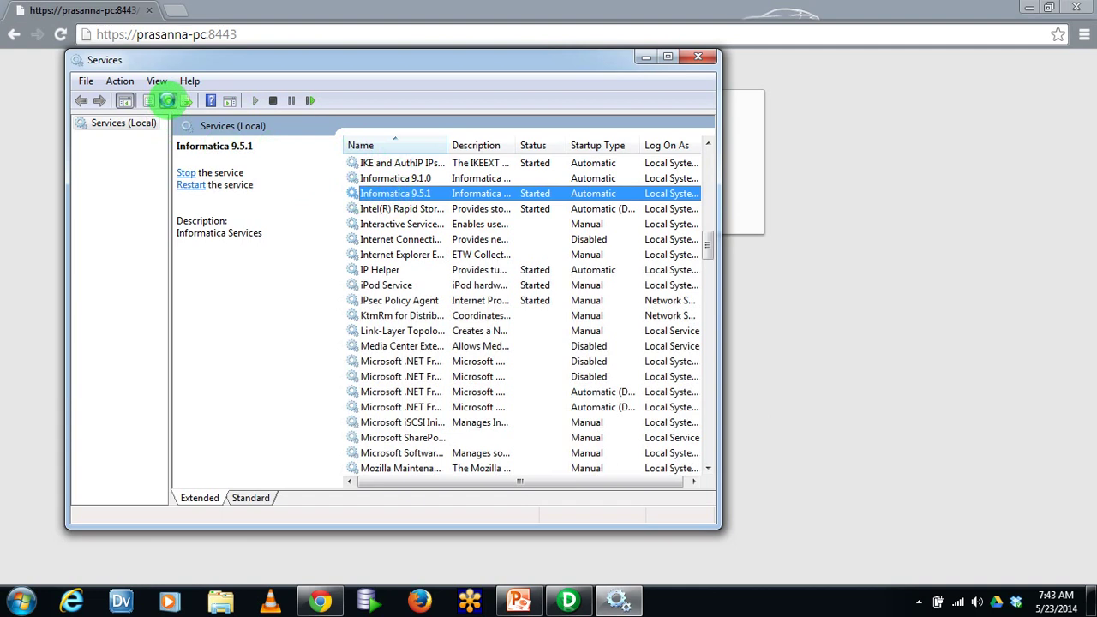
pyautogui.click(645, 58)
pyautogui.click(317, 36)
pyautogui.press('Return')
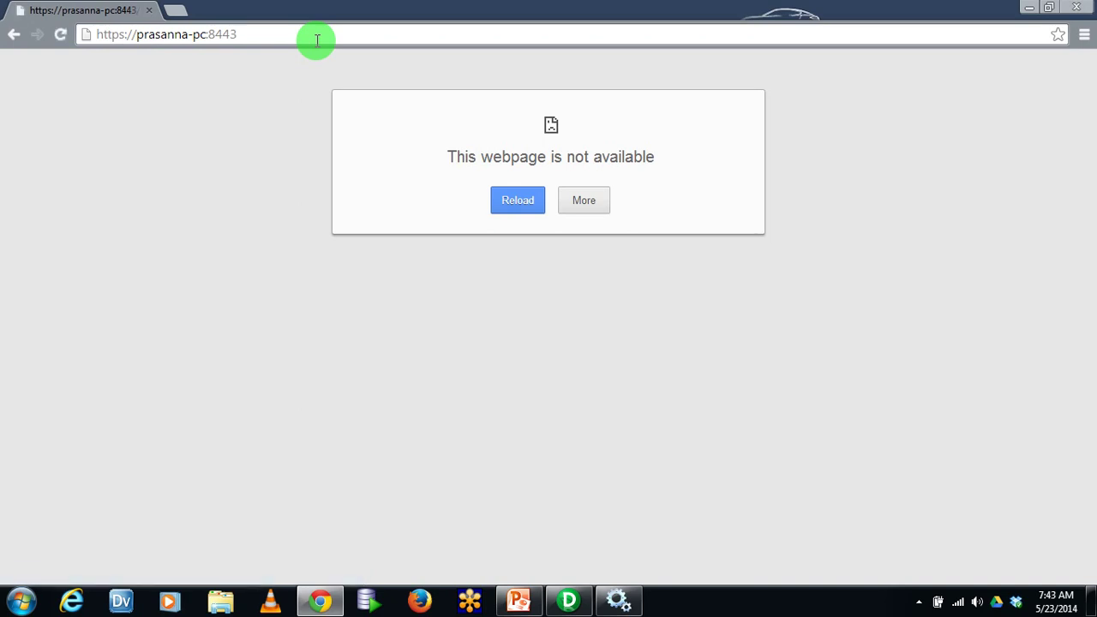
pyautogui.click(317, 36)
pyautogui.press('Return')
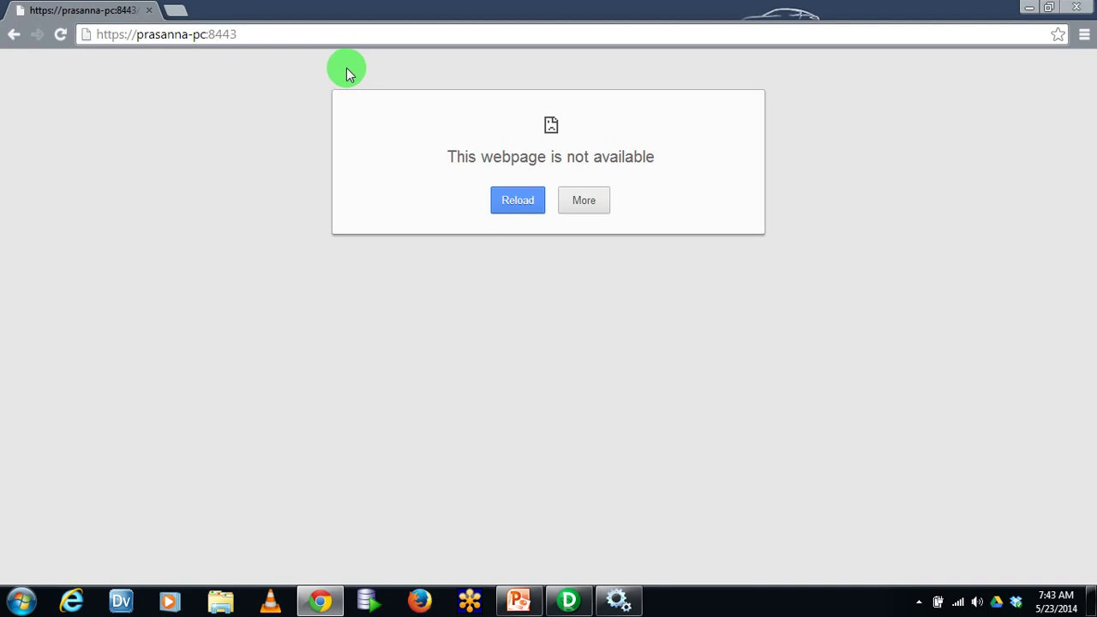
# Refresh Services to confirm Informatica 9.5.1 is Started, then retry the administrator page
pyautogui.hotkey('alt', 'Tab')
pyautogui.click(170, 104)
pyautogui.click(169, 104)
pyautogui.click(170, 105)
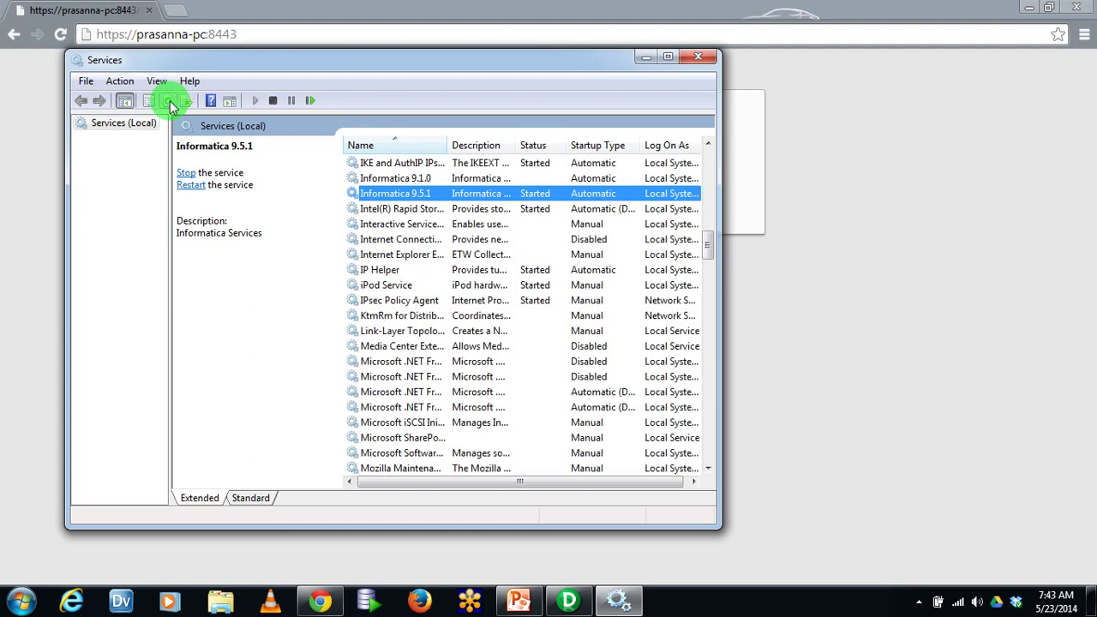
pyautogui.click(170, 103)
pyautogui.hotkey('alt', 'Tab')
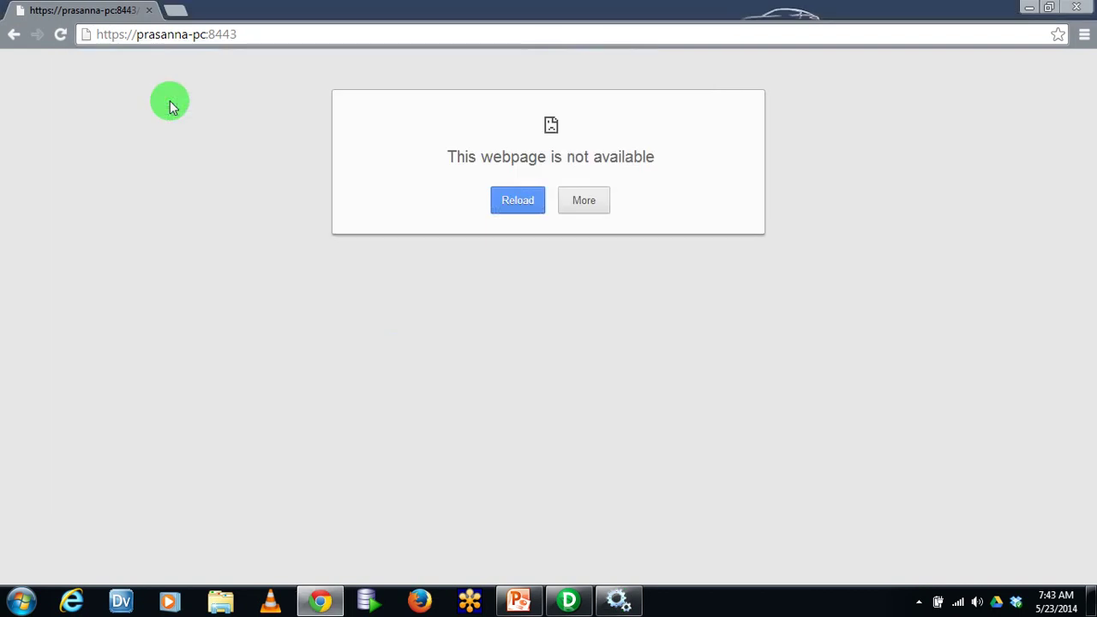
pyautogui.click(505, 203)
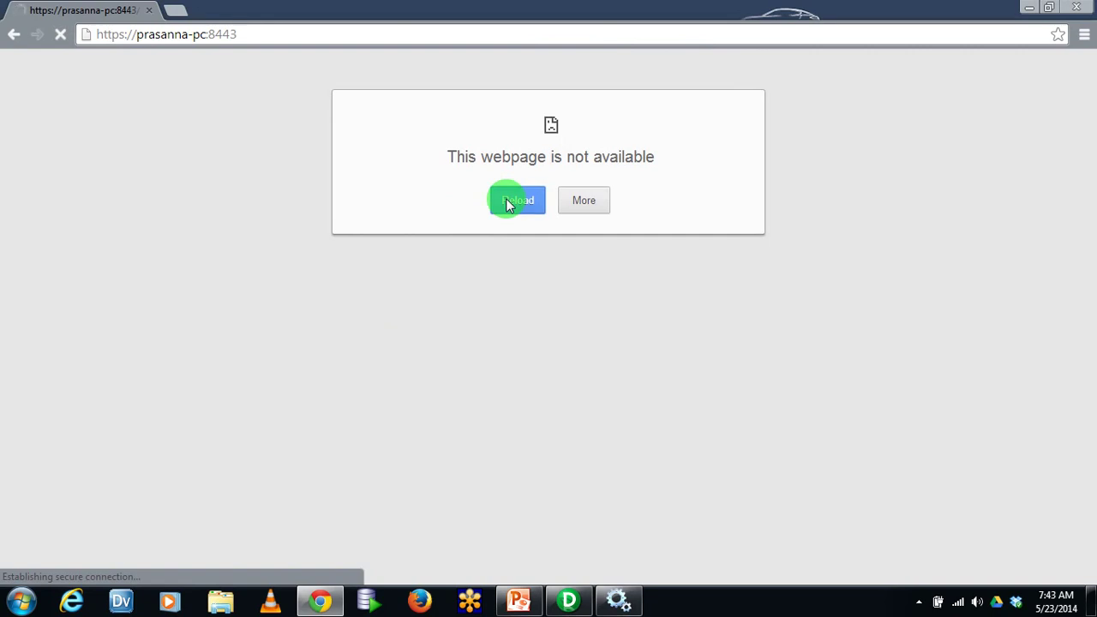
# Recheck Services once more and keep reloading the administrator page, which remains unavailable
pyautogui.hotkey('alt', 'Tab')
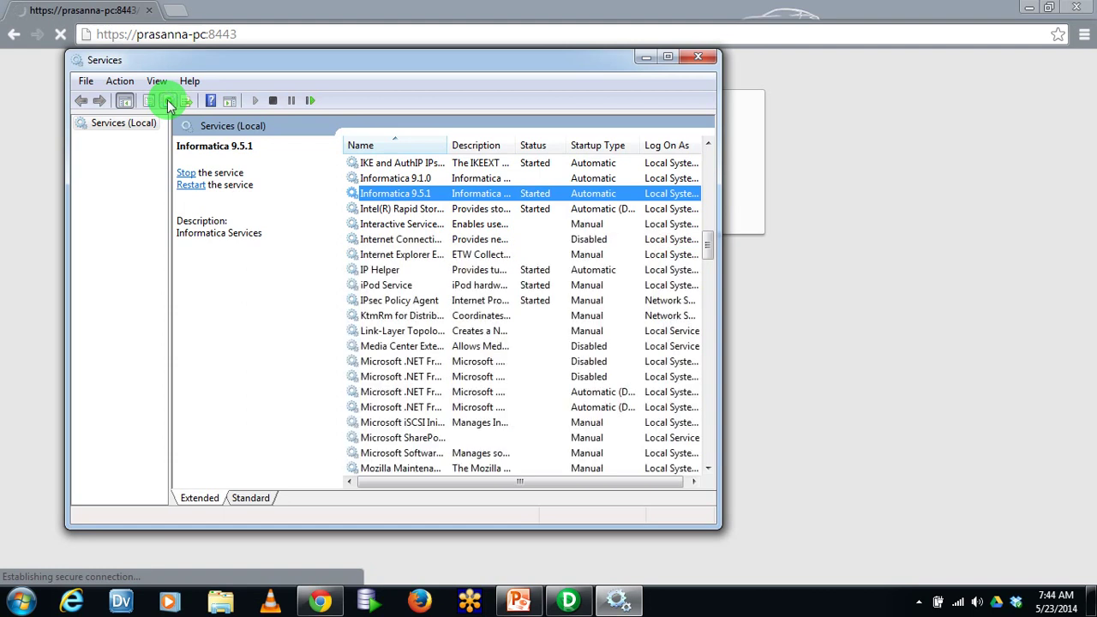
pyautogui.click(645, 56)
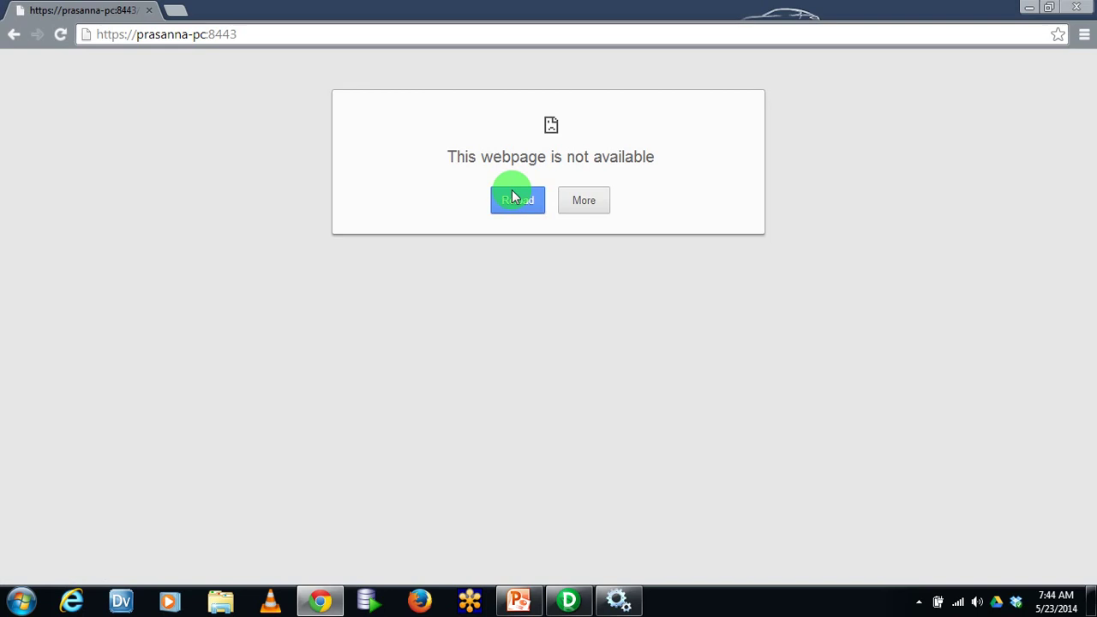
pyautogui.click(512, 190)
pyautogui.hotkey('alt', 'Tab')
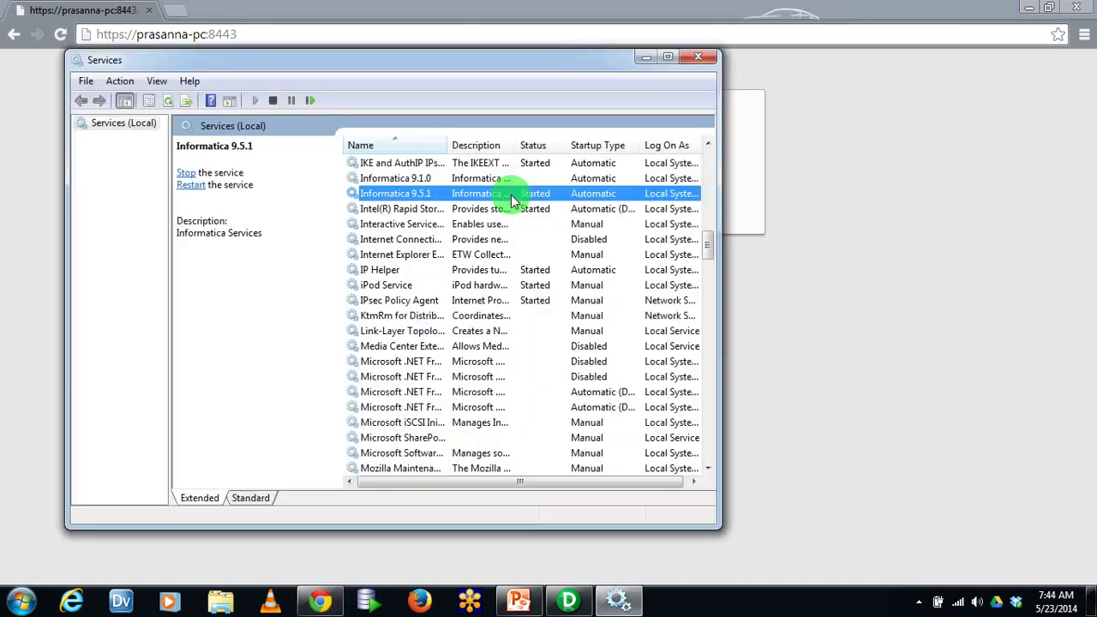
pyautogui.click(168, 102)
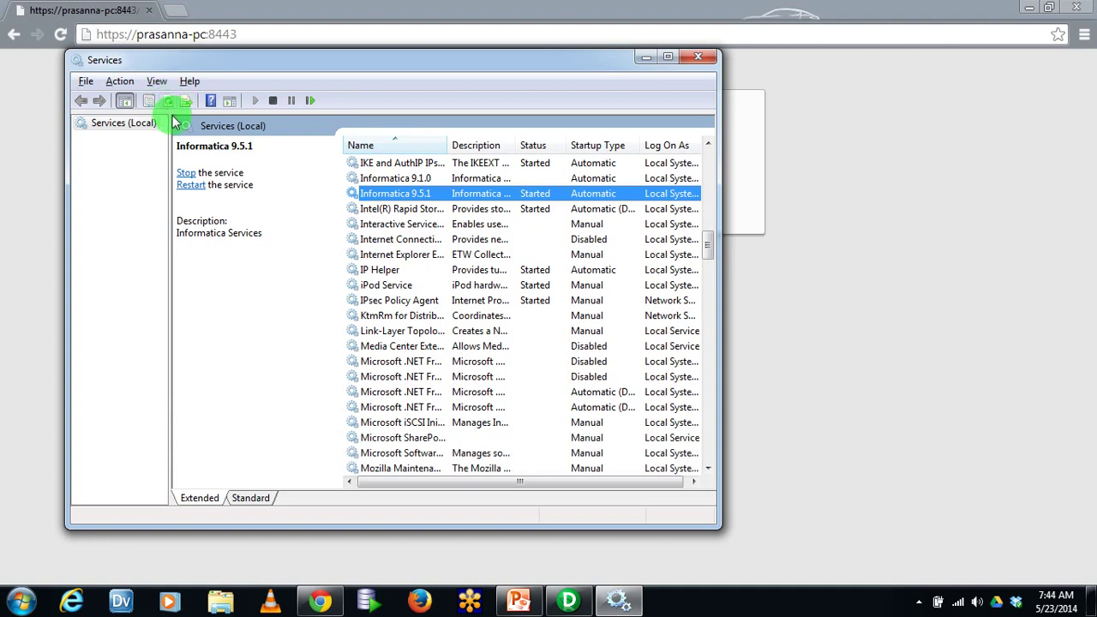
pyautogui.hotkey('alt', 'Tab')
pyautogui.click(60, 36)
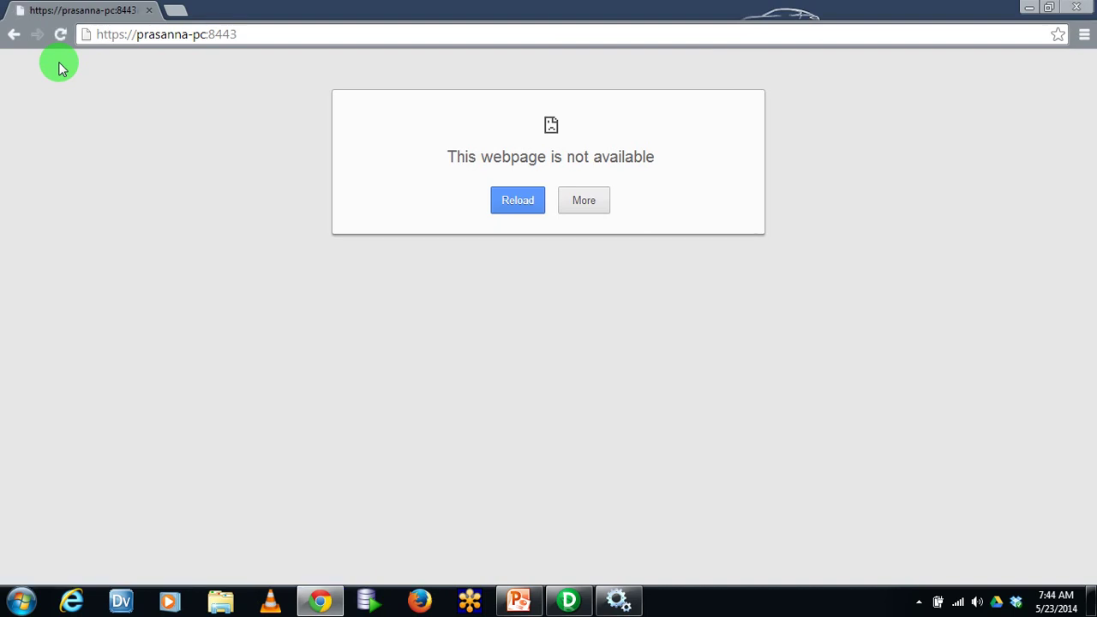
pyautogui.click(60, 34)
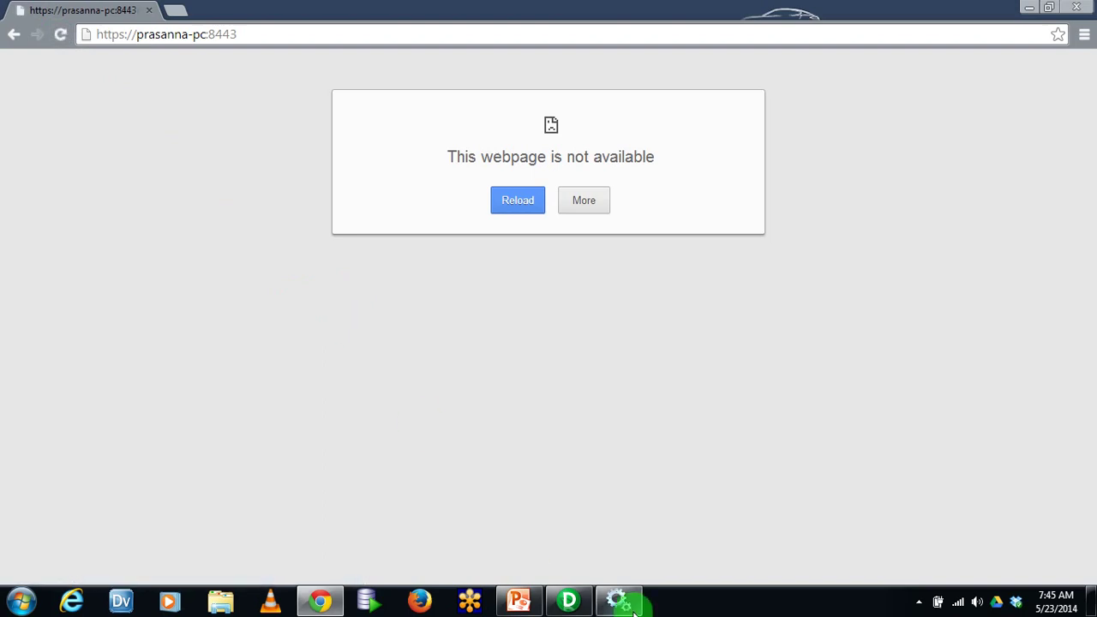
# Log in to the DWH_DEV repository with the pasted password and open the Demo folder
pyautogui.click(568, 602)
pyautogui.doubleClick(91, 124)
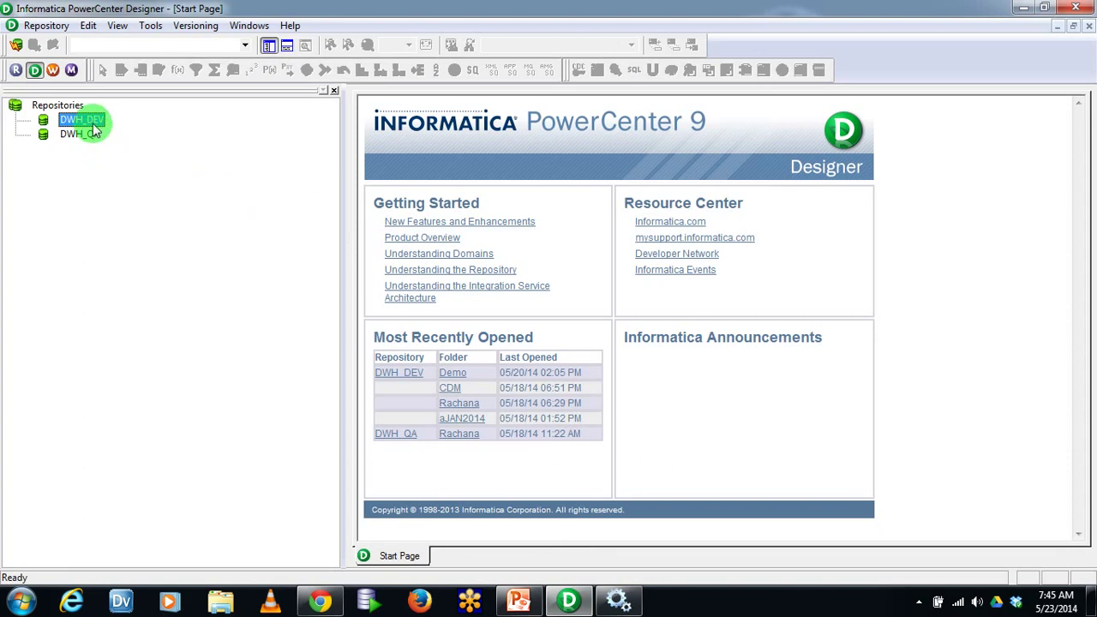
pyautogui.rightClick(458, 293)
pyautogui.click(501, 341)
pyautogui.click(468, 316)
pyautogui.rightClick(468, 316)
pyautogui.click(578, 380)
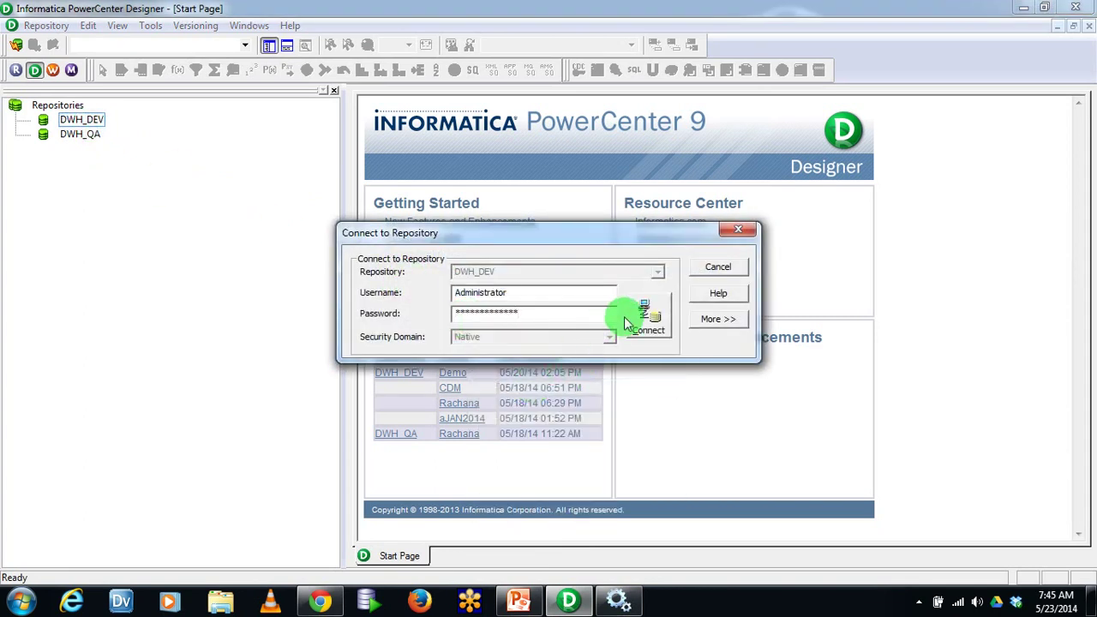
pyautogui.click(641, 318)
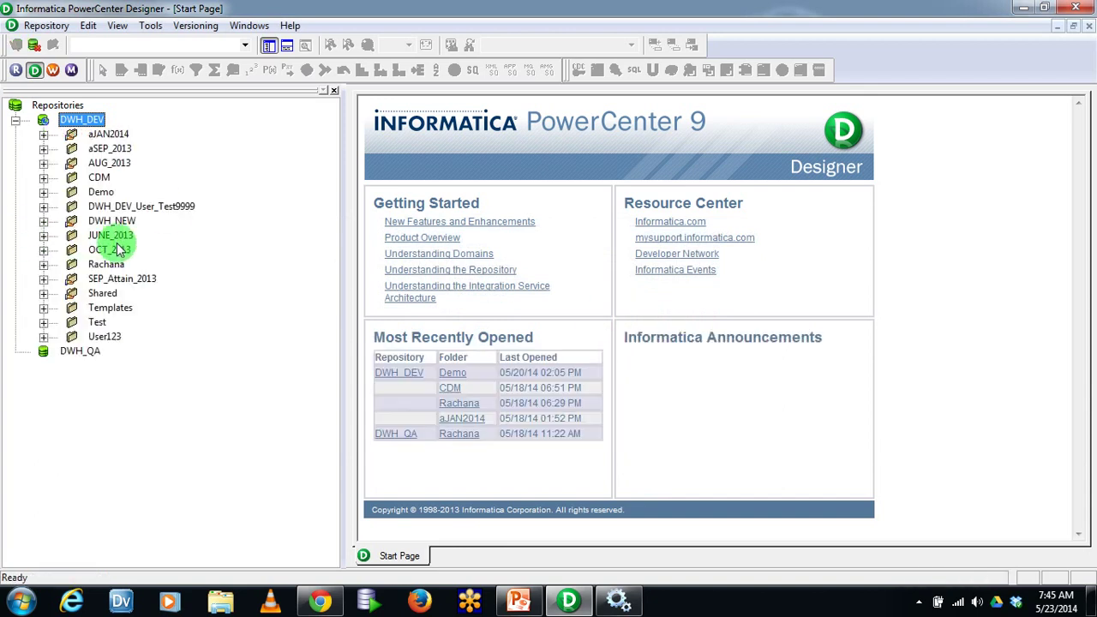
pyautogui.rightClick(101, 197)
pyautogui.click(139, 286)
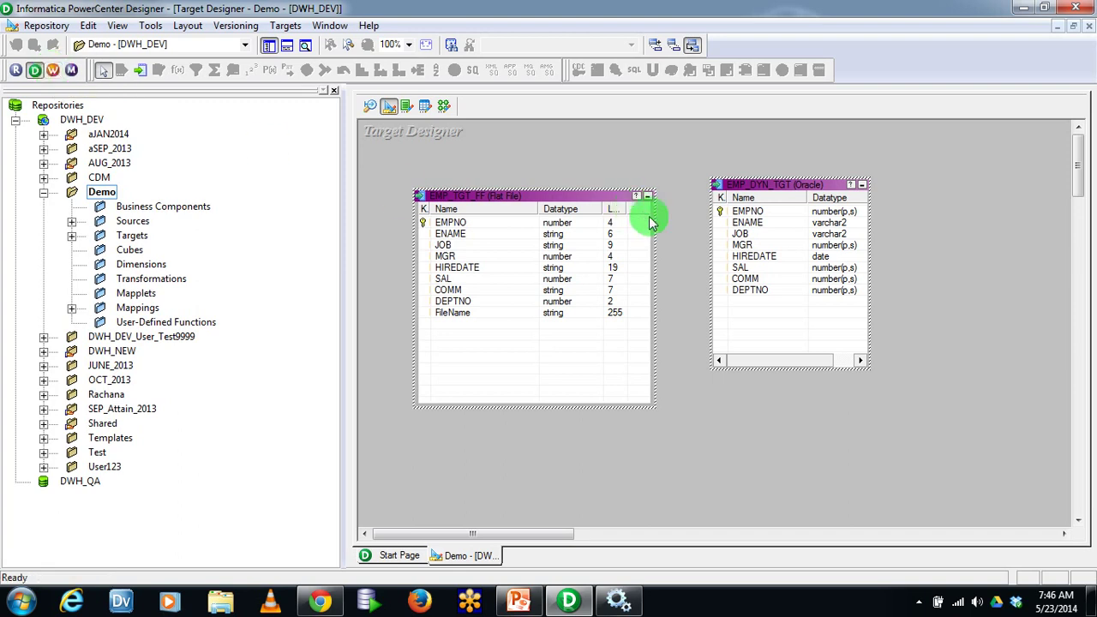
pyautogui.click(390, 110)
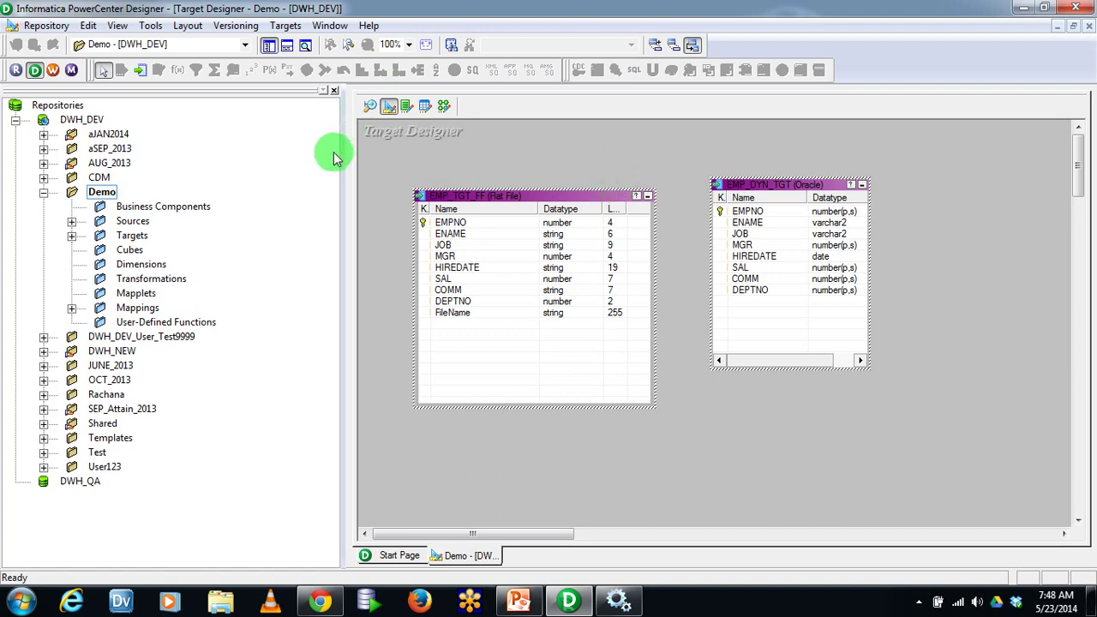
# Display EMP_SRC in Source Analyzer, resizing the table and Name column to show every column
pyautogui.click(72, 221)
pyautogui.click(100, 235)
pyautogui.click(181, 249)
pyautogui.click(372, 107)
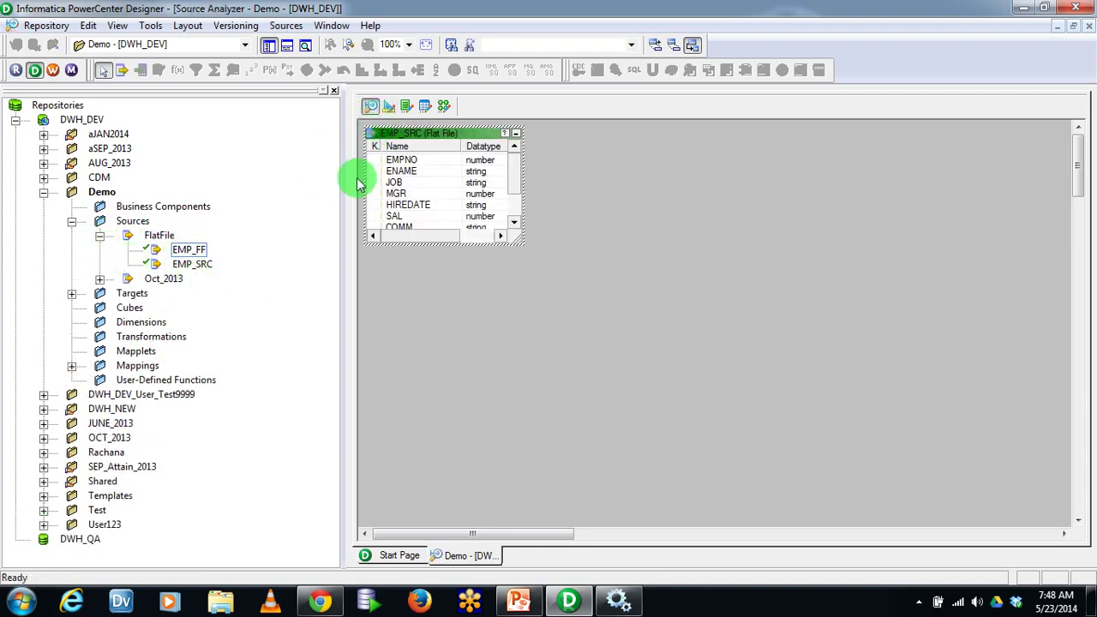
pyautogui.moveTo(520, 246); pyautogui.dragTo(601, 356)
pyautogui.click(211, 266)
pyautogui.moveTo(463, 145); pyautogui.dragTo(502, 146)
pyautogui.moveTo(600, 131); pyautogui.dragTo(699, 138)
pyautogui.click(296, 26)
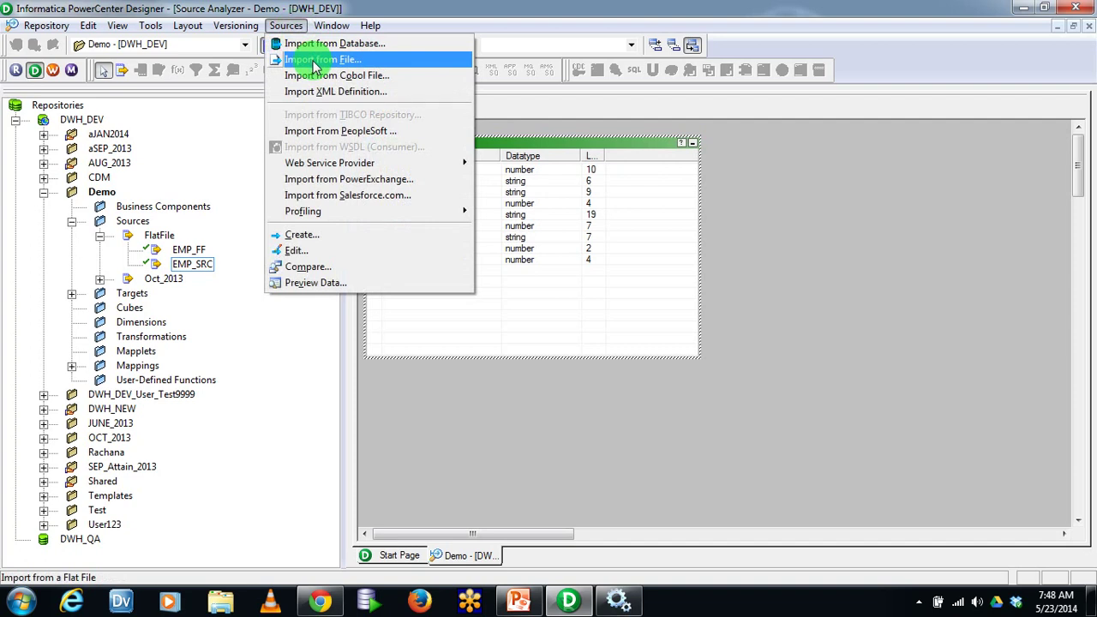
pyautogui.click(738, 257)
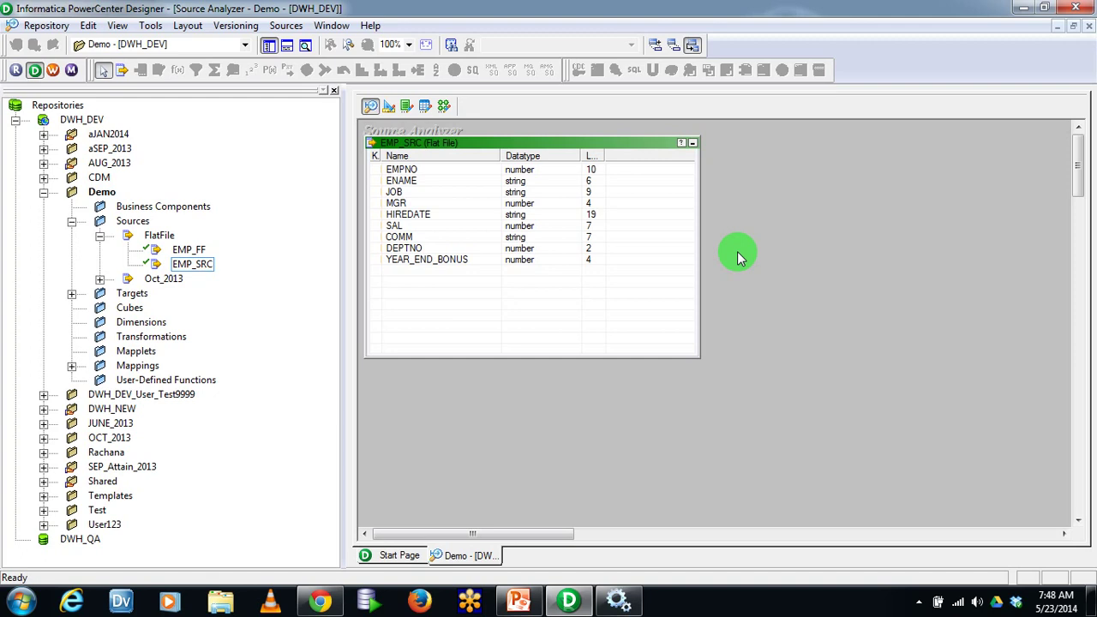
pyautogui.click(389, 105)
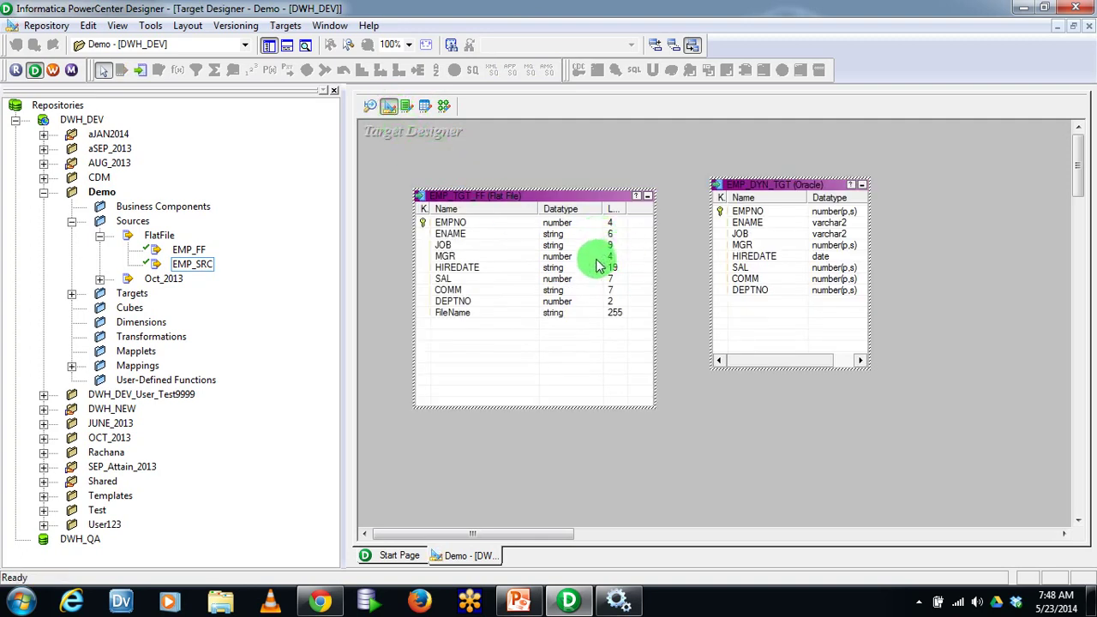
# Drag the EMP_DYN_TGT Oracle target to the top-right corner of Target Designer
pyautogui.moveTo(744, 185); pyautogui.dragTo(973, 140)
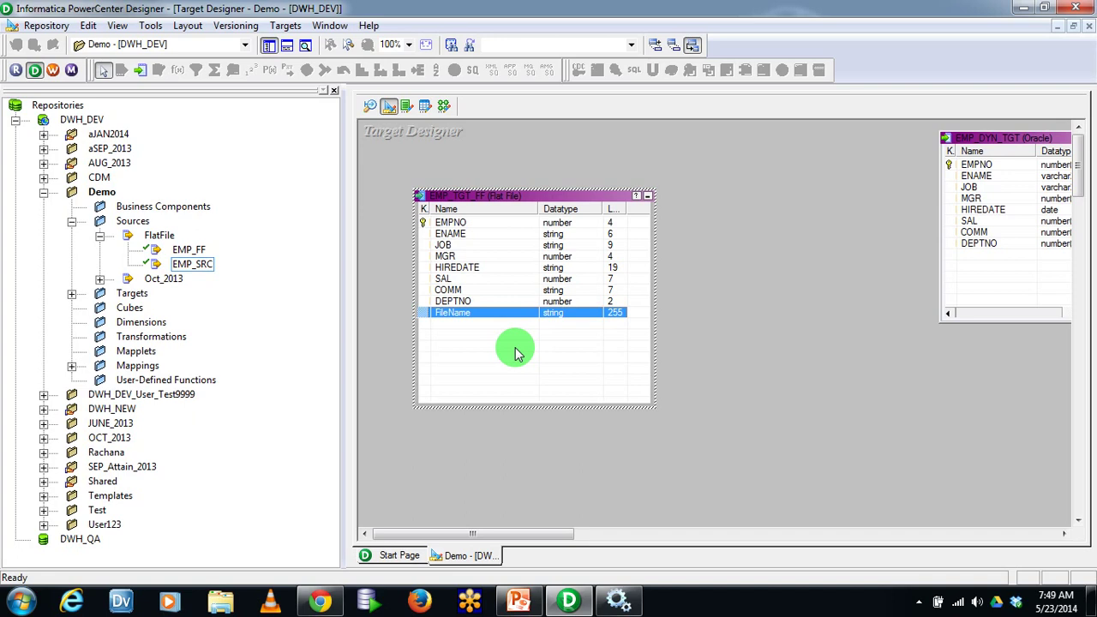
# Open the EMP_TGT_FF target's Edit Tables dialog on its Columns tab
pyautogui.doubleClick(524, 196)
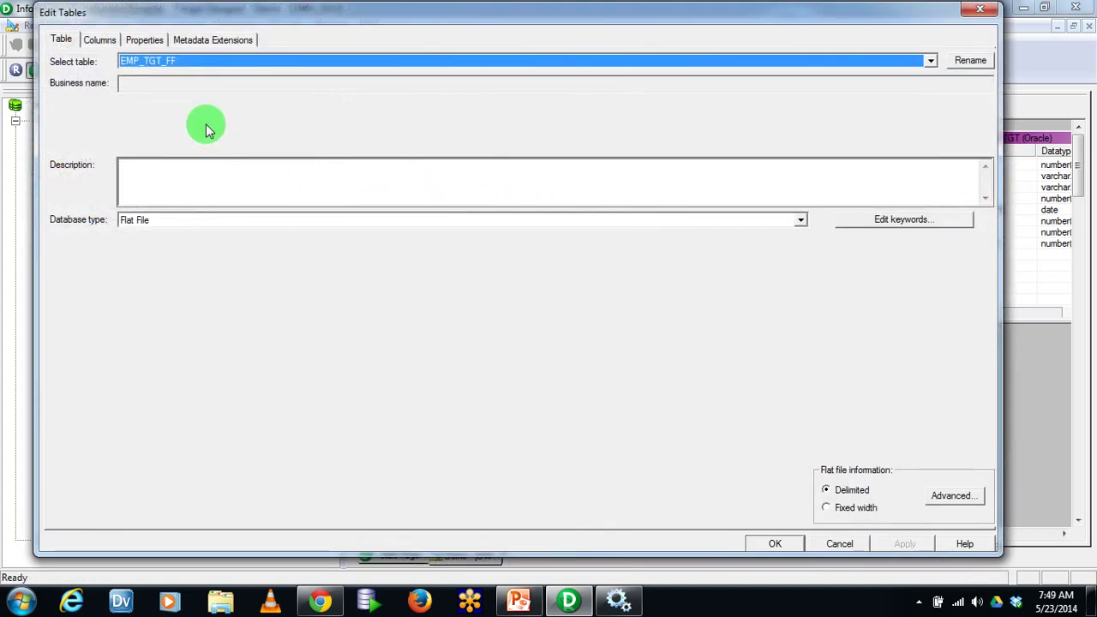
pyautogui.click(844, 548)
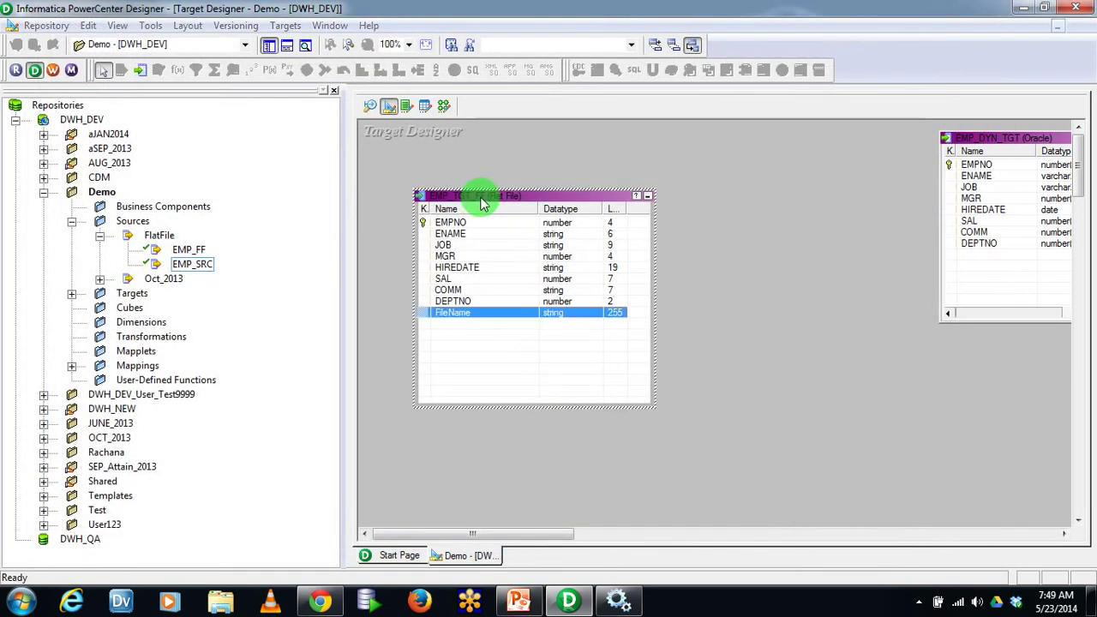
pyautogui.doubleClick(481, 204)
pyautogui.click(839, 543)
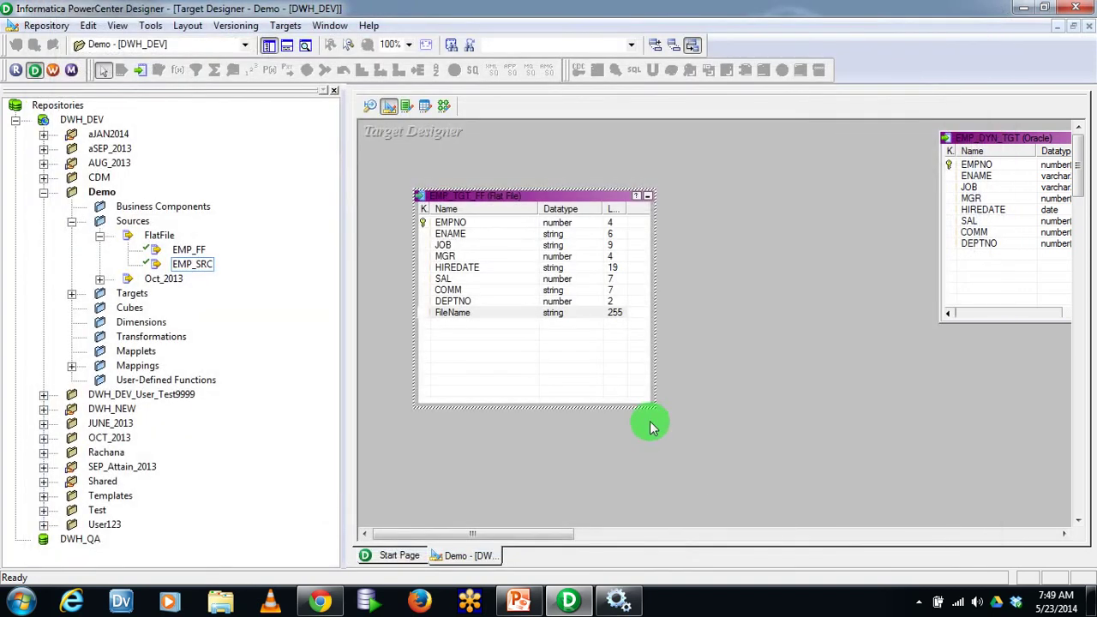
pyautogui.doubleClick(546, 203)
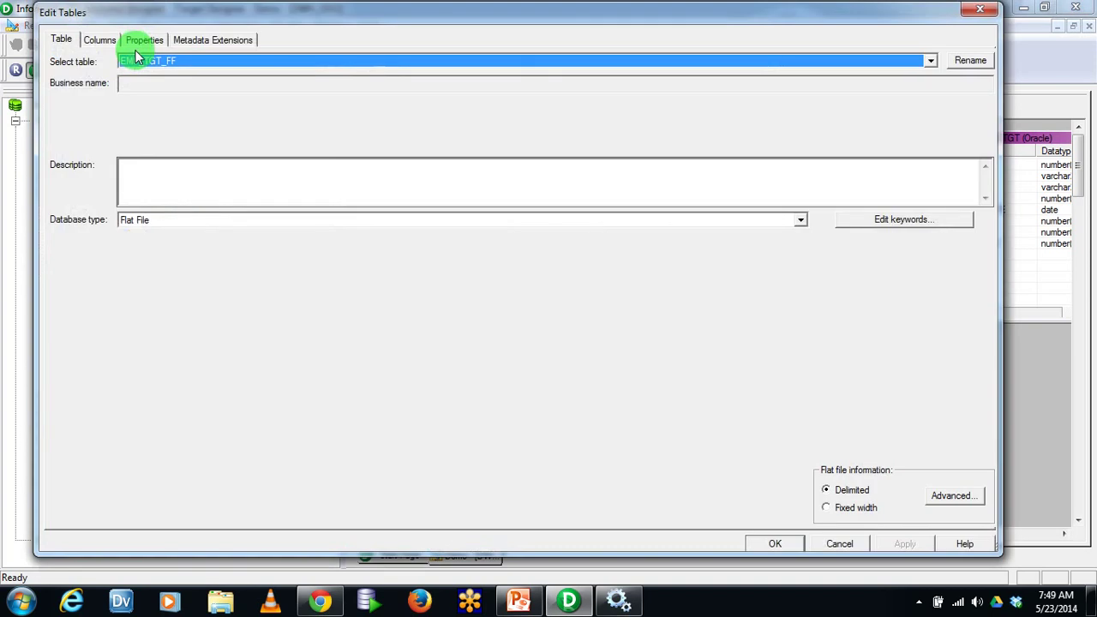
pyautogui.click(101, 40)
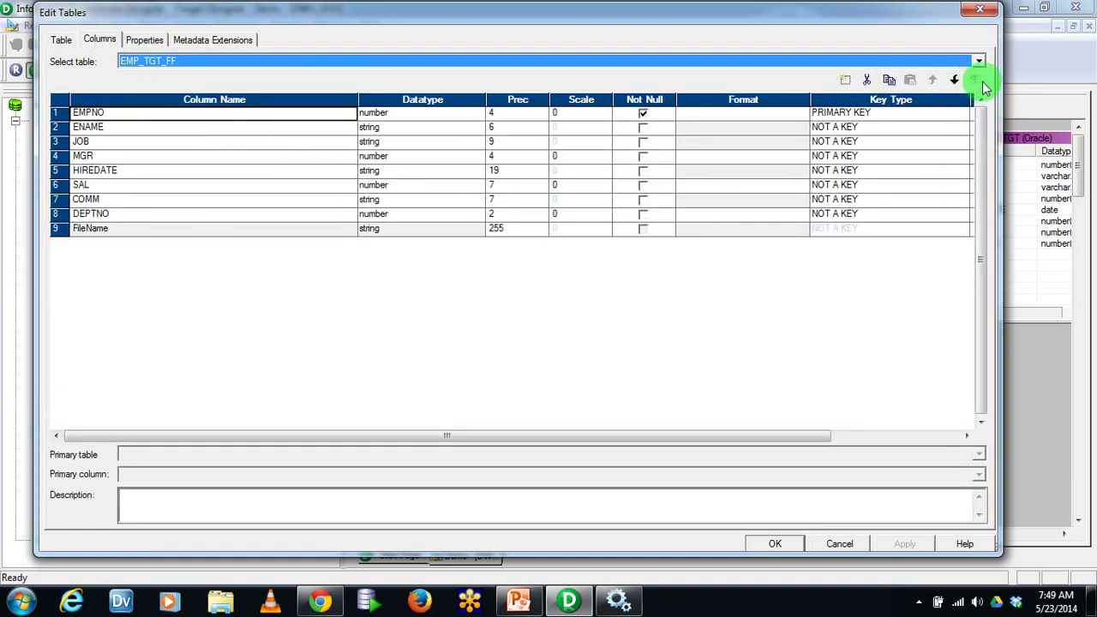
# Replace the FileName column by removing it and re-adding it as string, precision 255
pyautogui.click(60, 229)
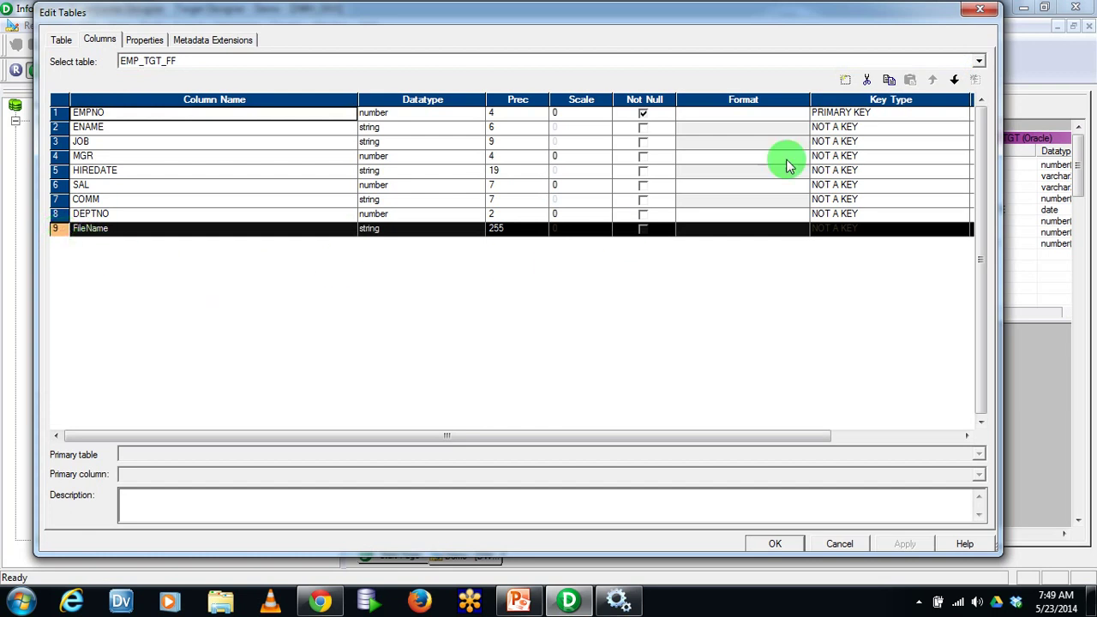
pyautogui.click(866, 78)
pyautogui.click(202, 215)
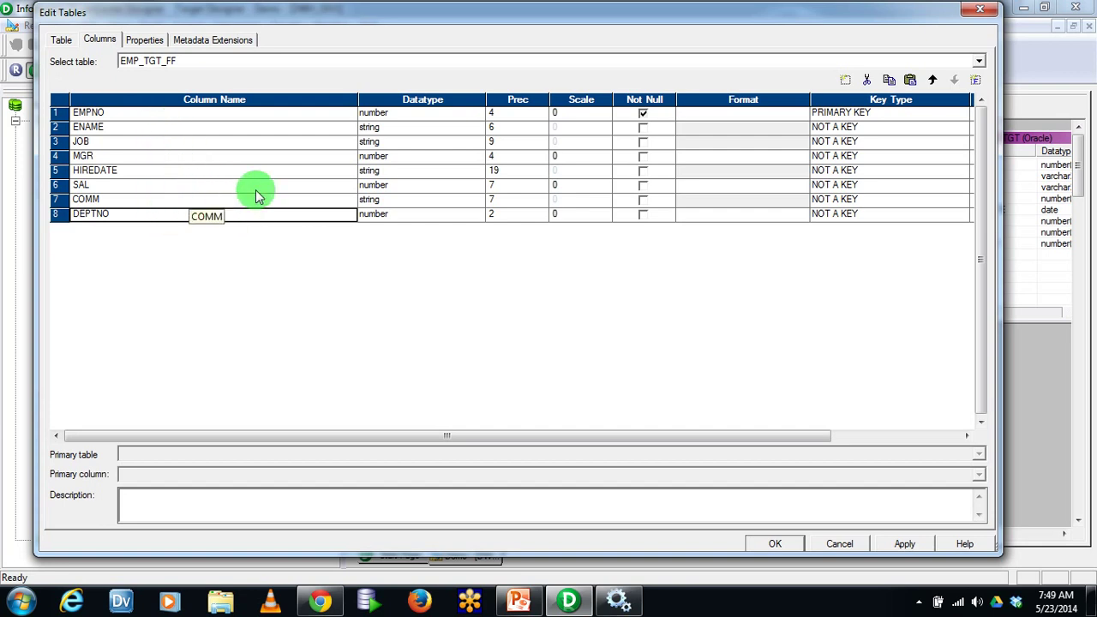
pyautogui.click(976, 81)
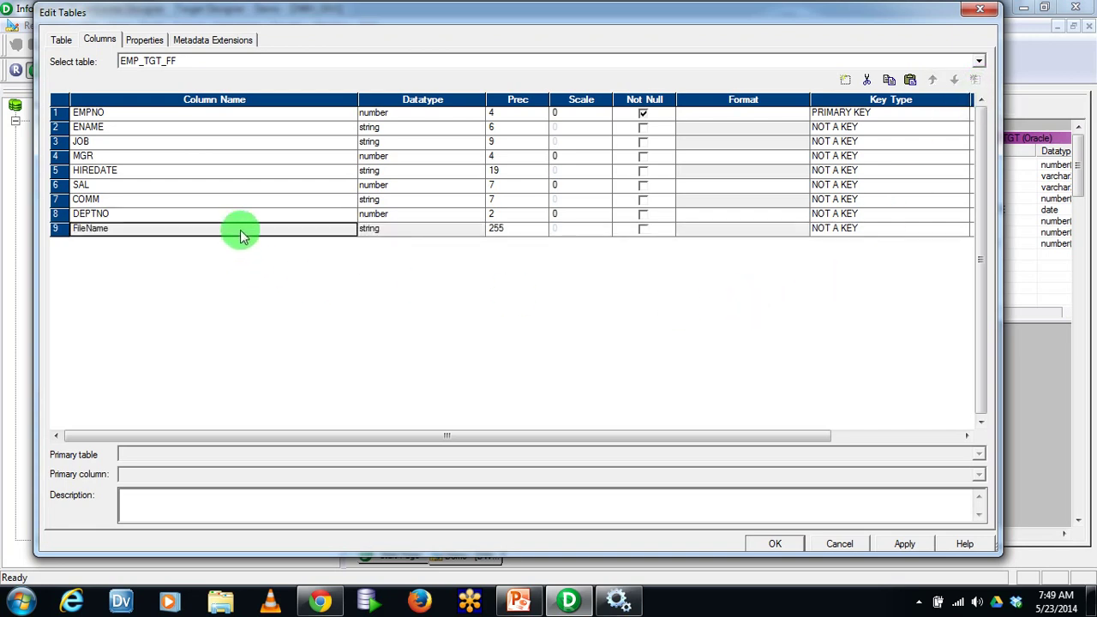
pyautogui.click(427, 235)
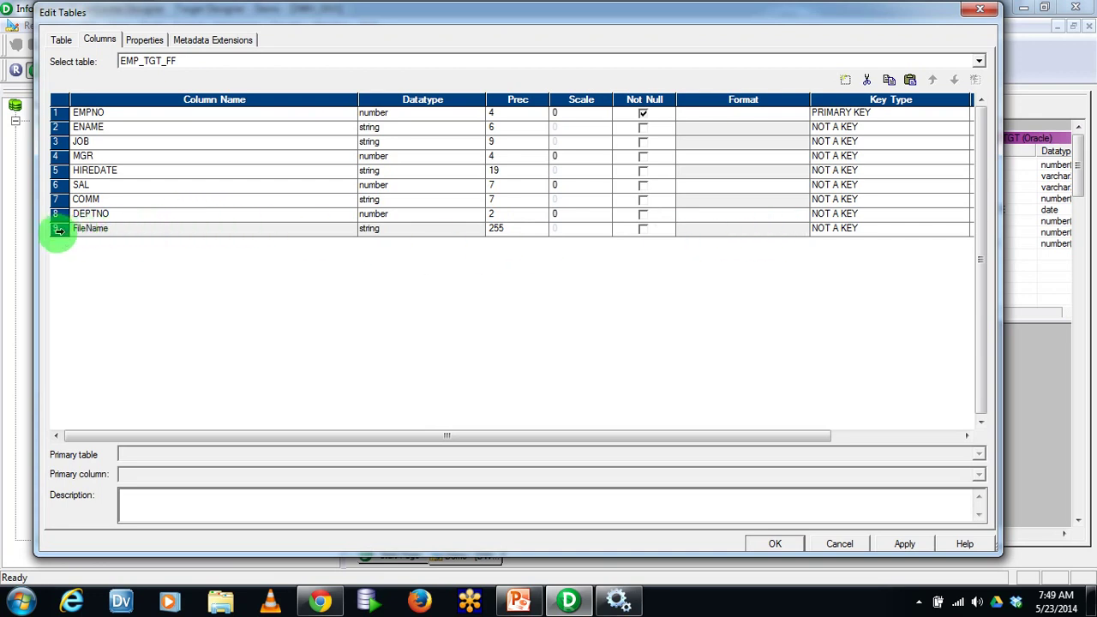
pyautogui.click(58, 229)
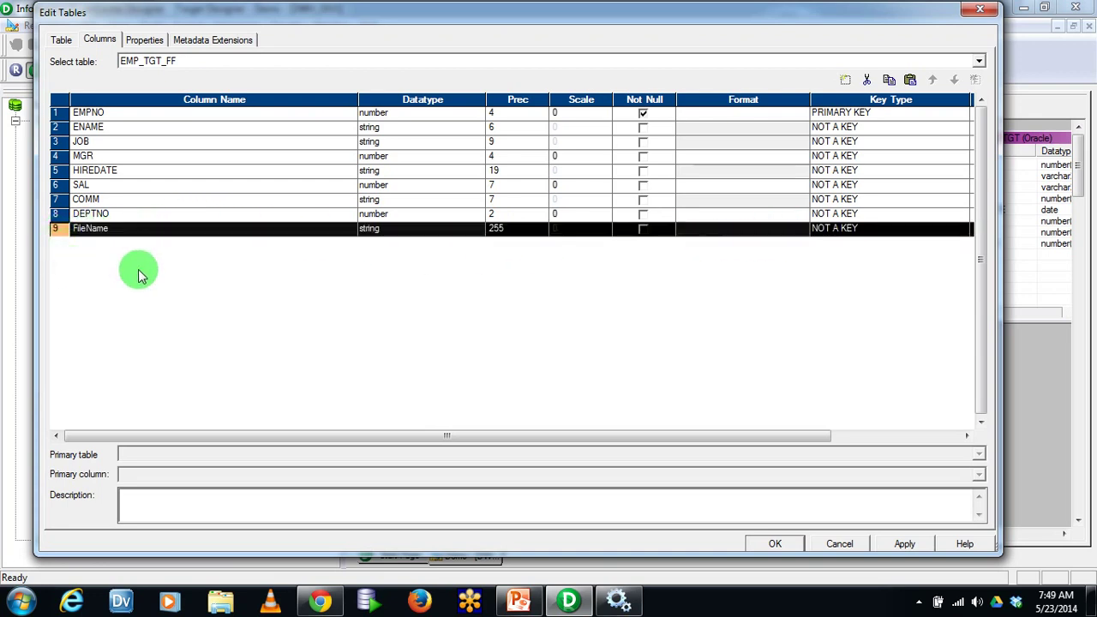
# Apply the EMP_TGT_FF column changes and close Edit Tables with OK
pyautogui.click(191, 228)
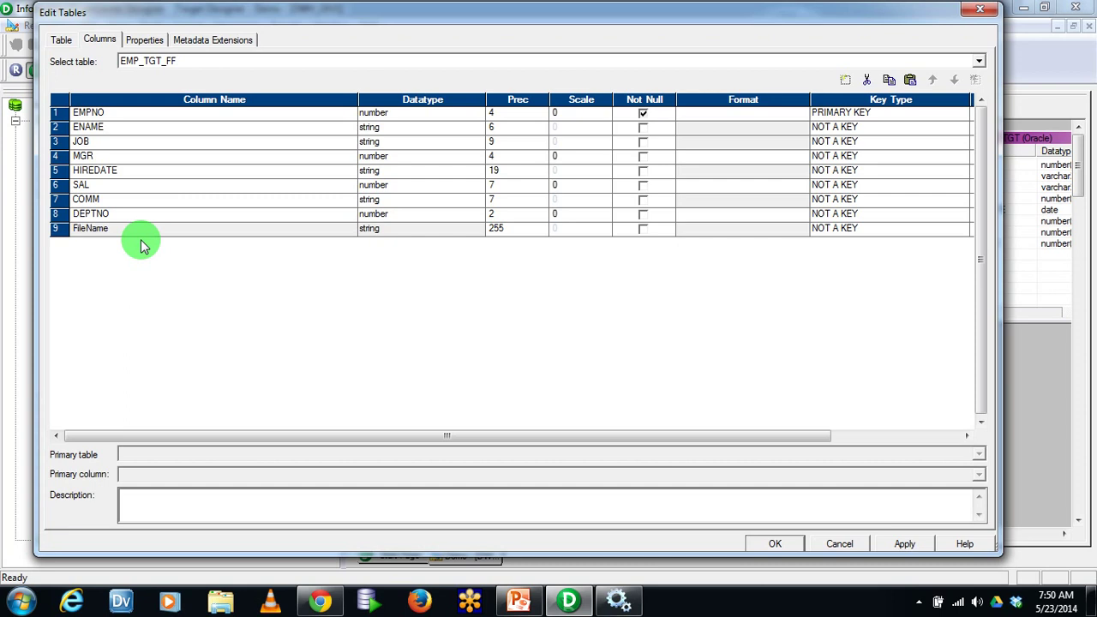
pyautogui.click(900, 543)
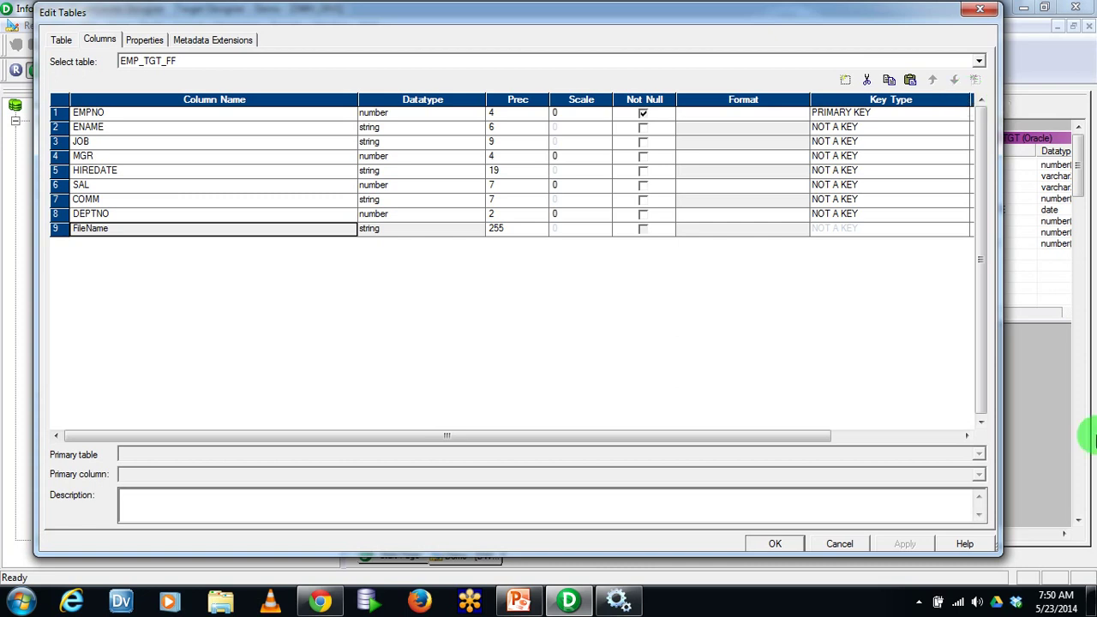
pyautogui.click(756, 545)
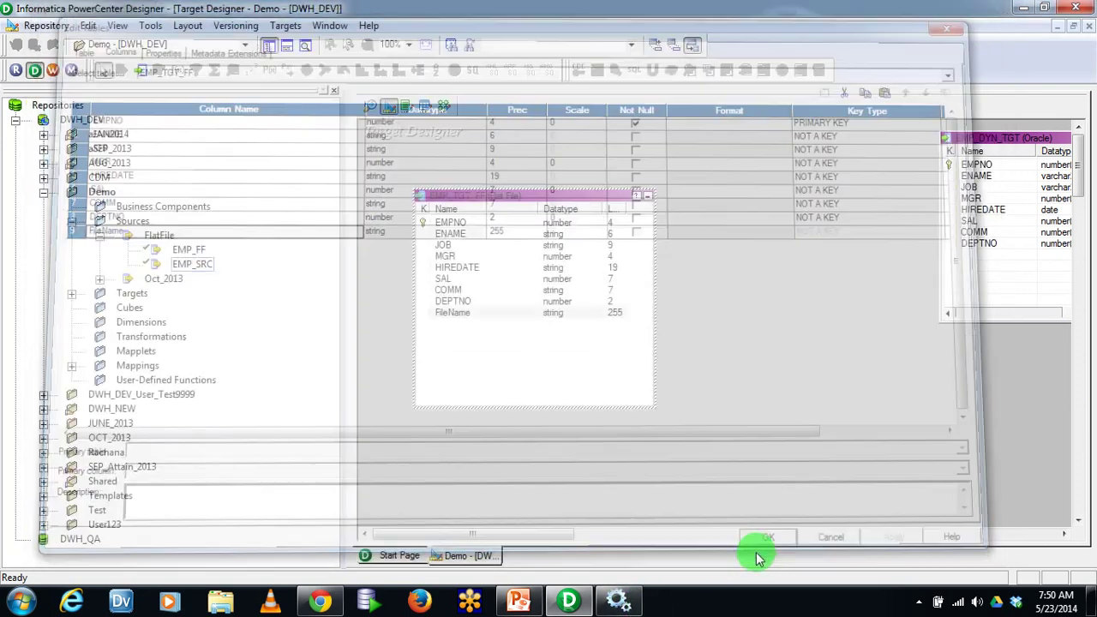
# Save the updated EMP_TGT_FF target to the repository
pyautogui.click(43, 25)
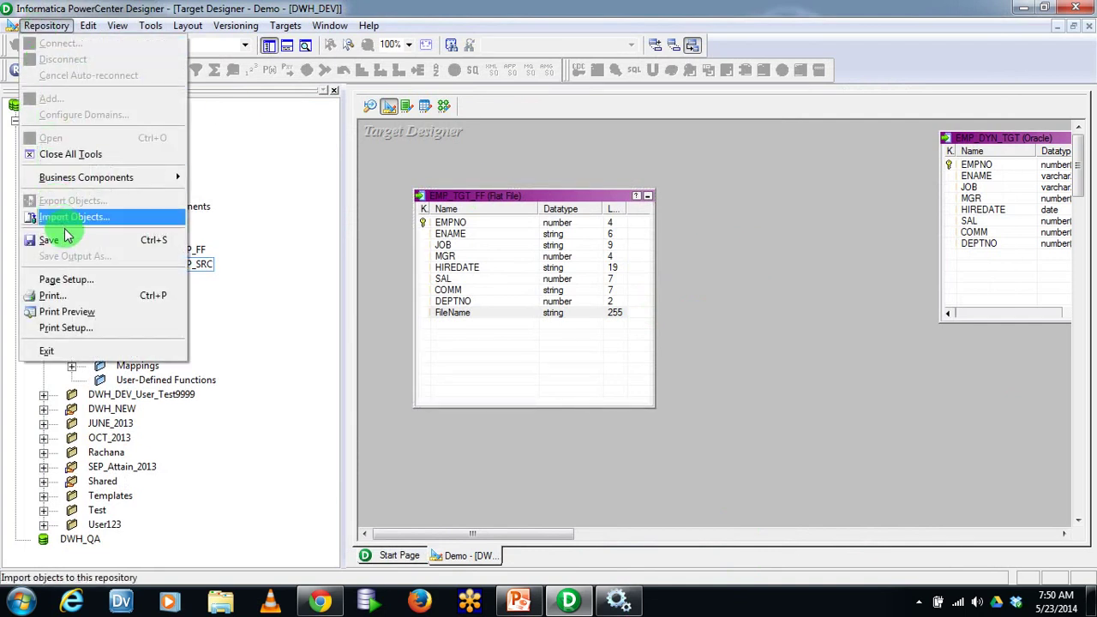
pyautogui.click(52, 215)
pyautogui.click(8, 408)
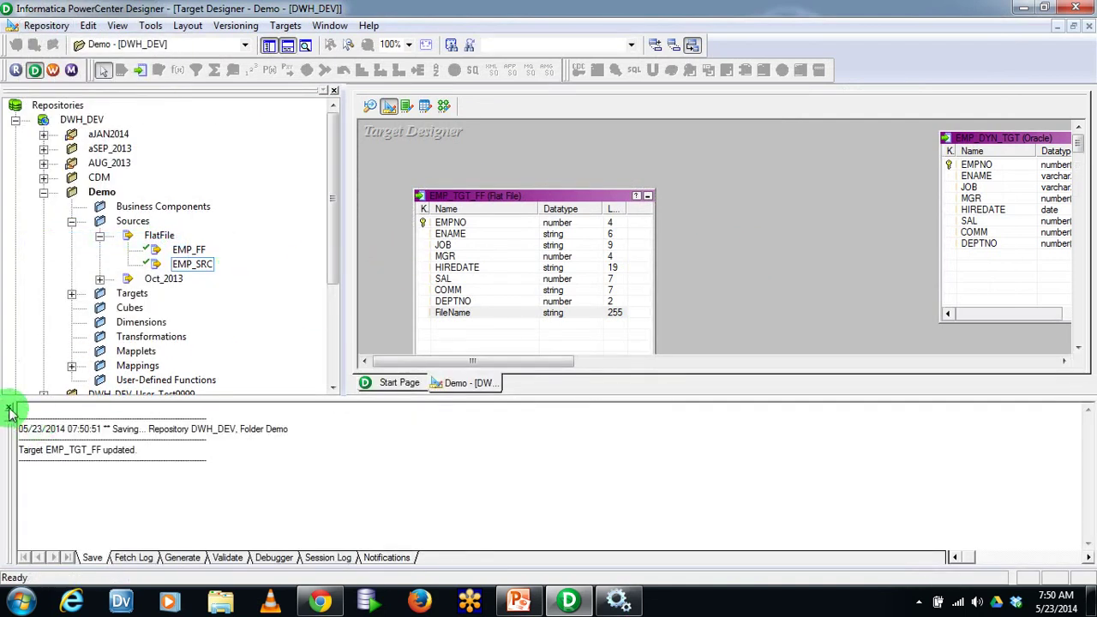
# Create a new mapping named m_Dyn_TGT_TC in the Mapping Designer
pyautogui.click(444, 106)
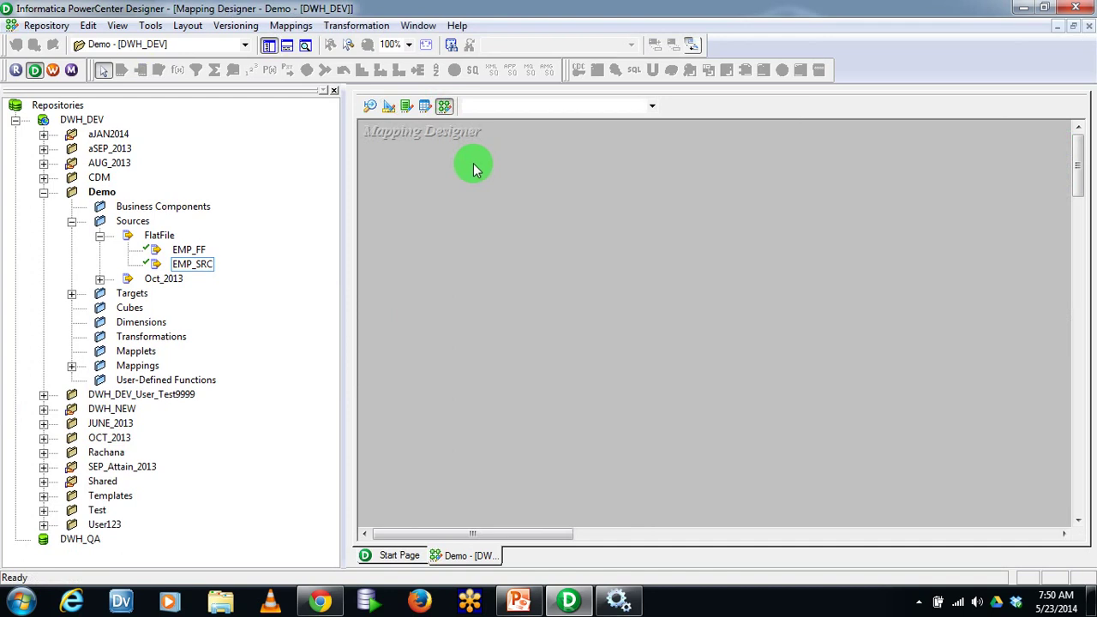
pyautogui.click(291, 26)
pyautogui.click(295, 46)
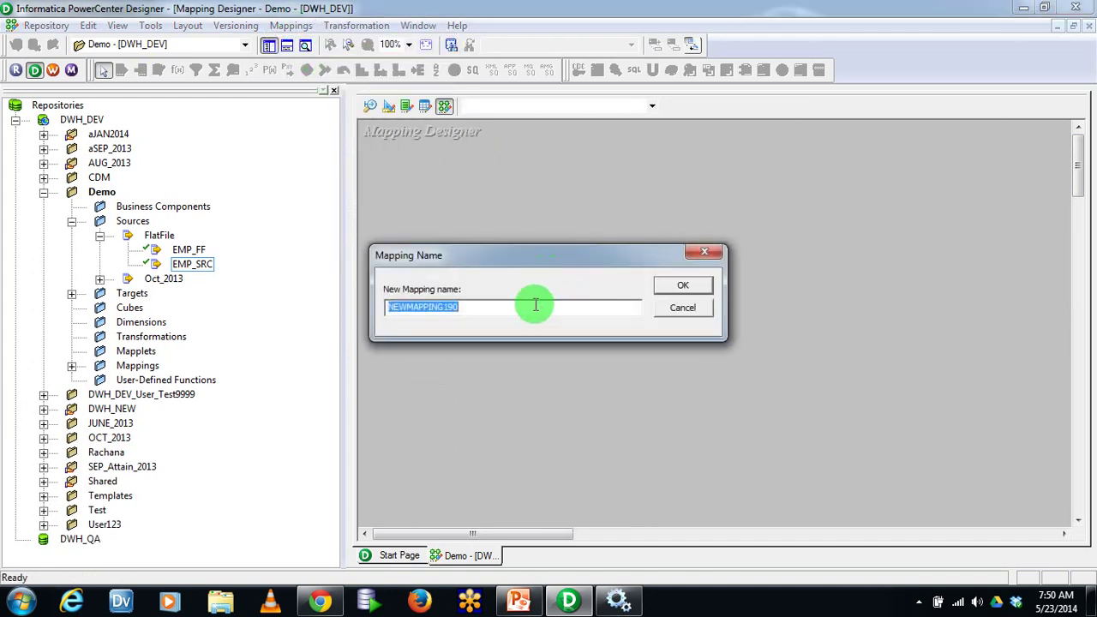
pyautogui.write('m_')
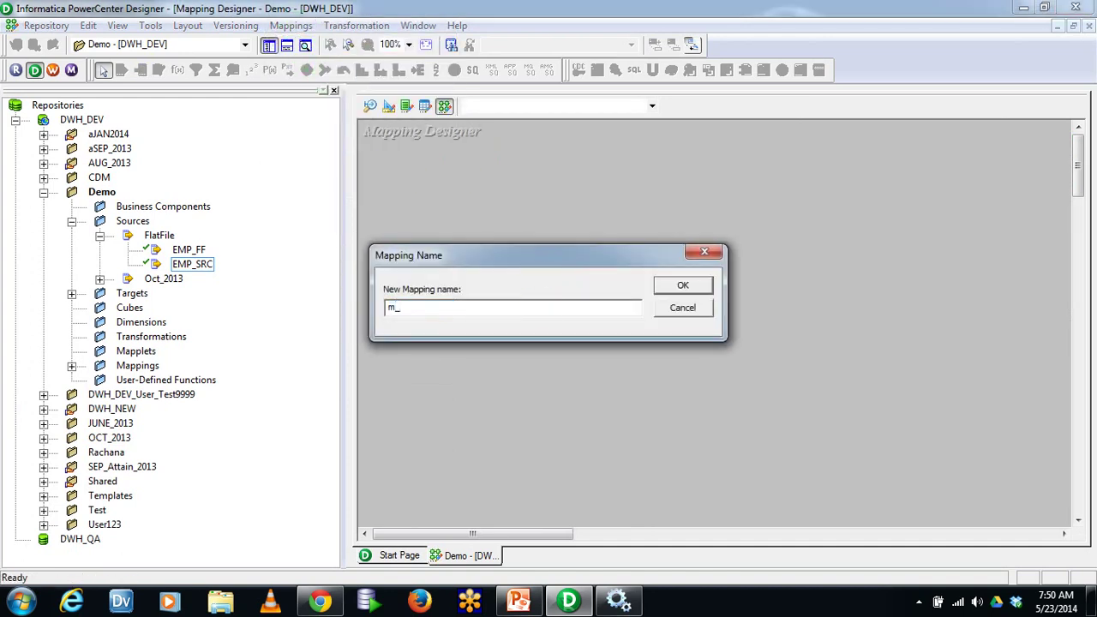
pyautogui.write('DYn')
pyautogui.press('BackSpace')
pyautogui.write('yn')
pyautogui.press('BackSpace')
pyautogui.write('n_TGT_TC')
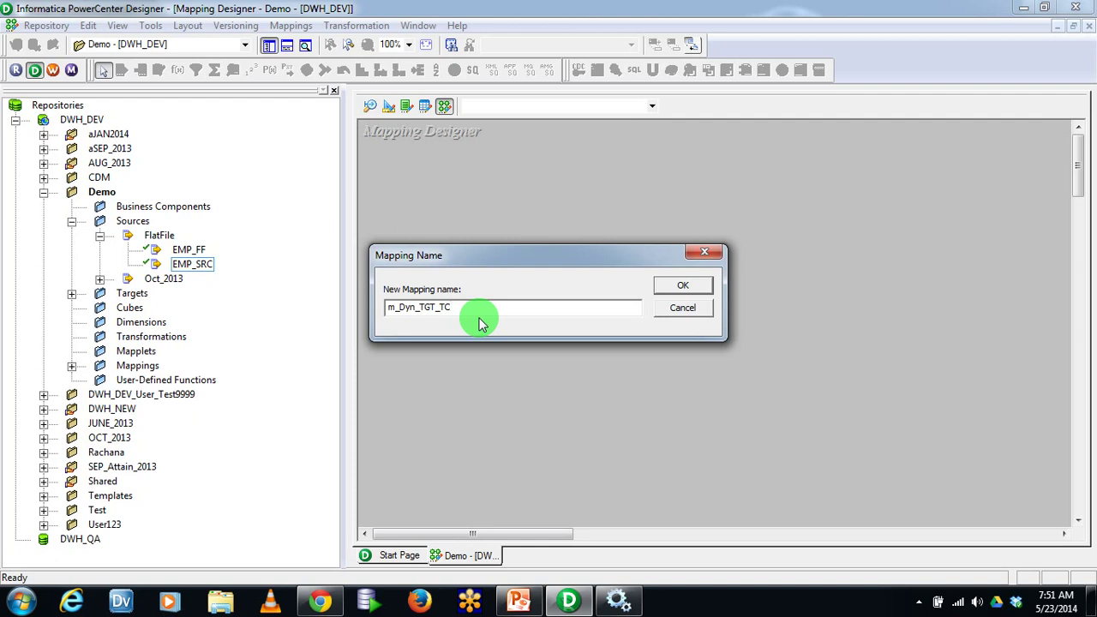
pyautogui.moveTo(477, 306); pyautogui.dragTo(359, 303)
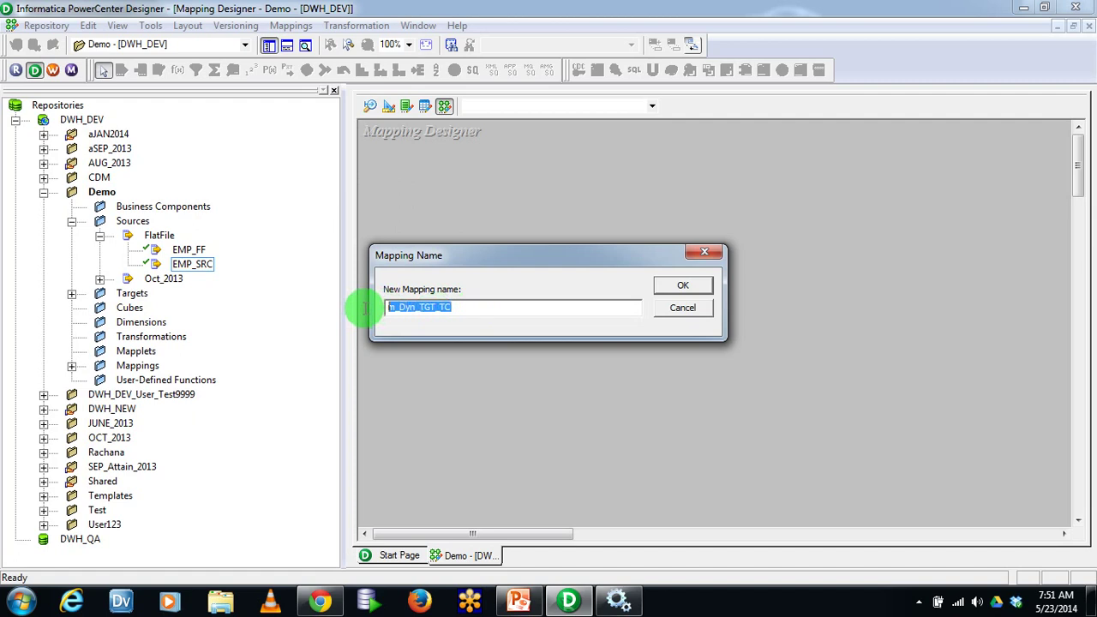
pyautogui.click(496, 321)
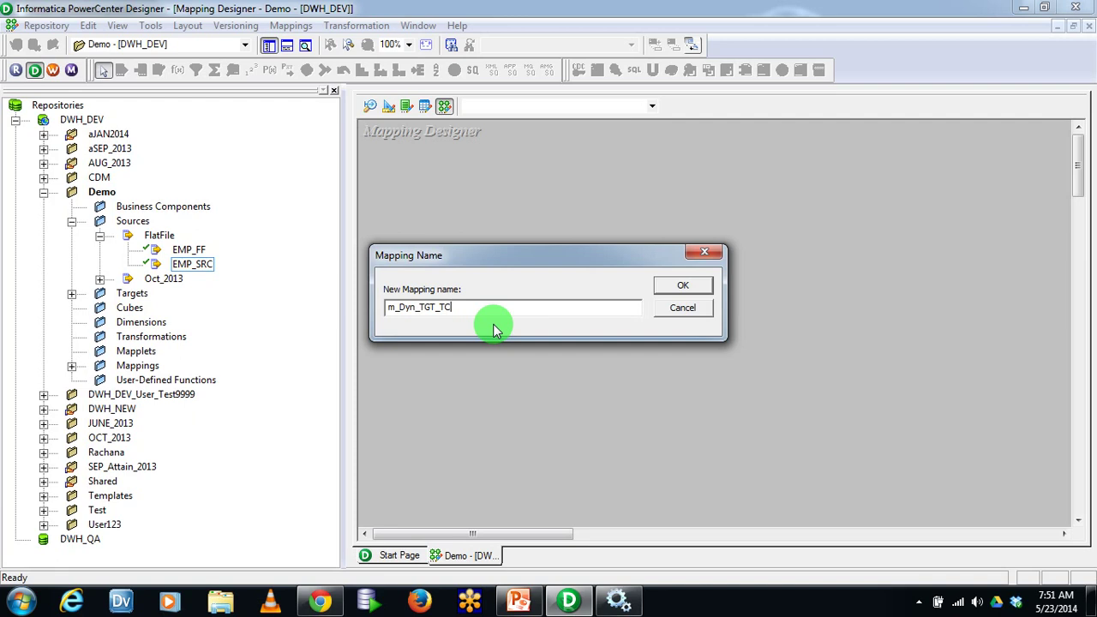
pyautogui.click(692, 287)
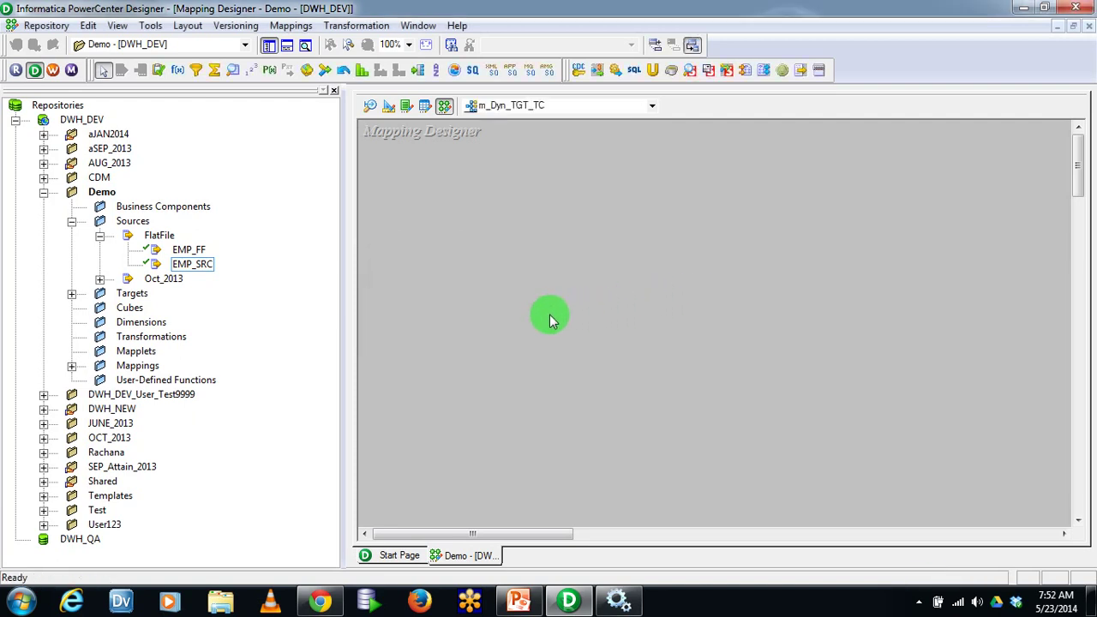
# Add the EMP_SRC source and its SQ_EMP_SRC qualifier to the mapping, enlarging the qualifier
pyautogui.click(195, 263)
pyautogui.moveTo(437, 210); pyautogui.dragTo(445, 191)
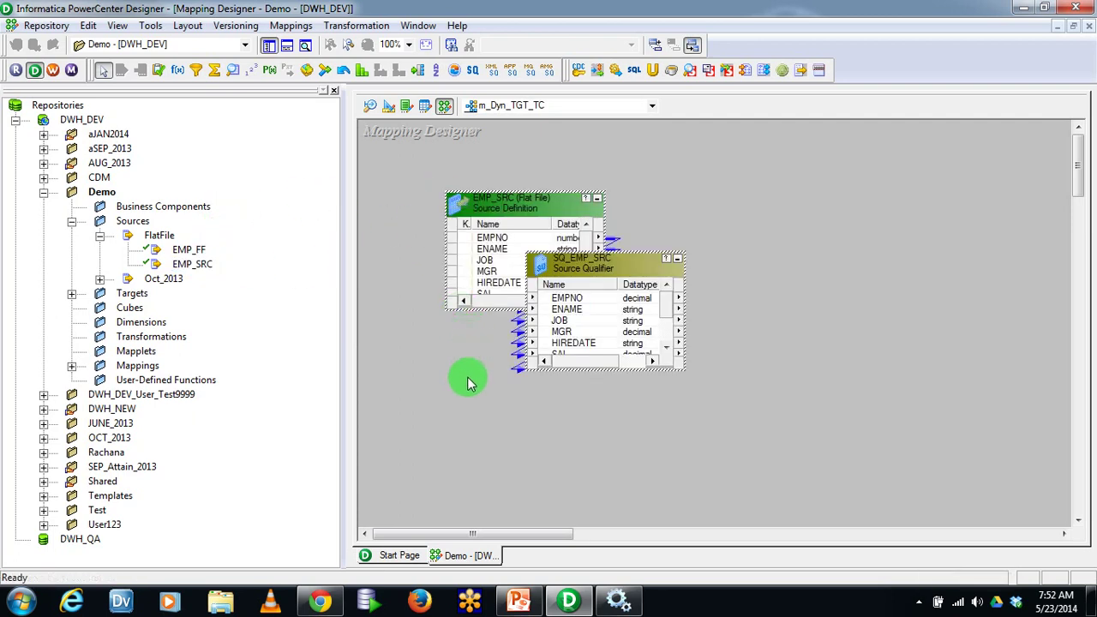
pyautogui.moveTo(596, 368); pyautogui.dragTo(600, 462)
pyautogui.click(583, 387)
pyautogui.click(439, 367)
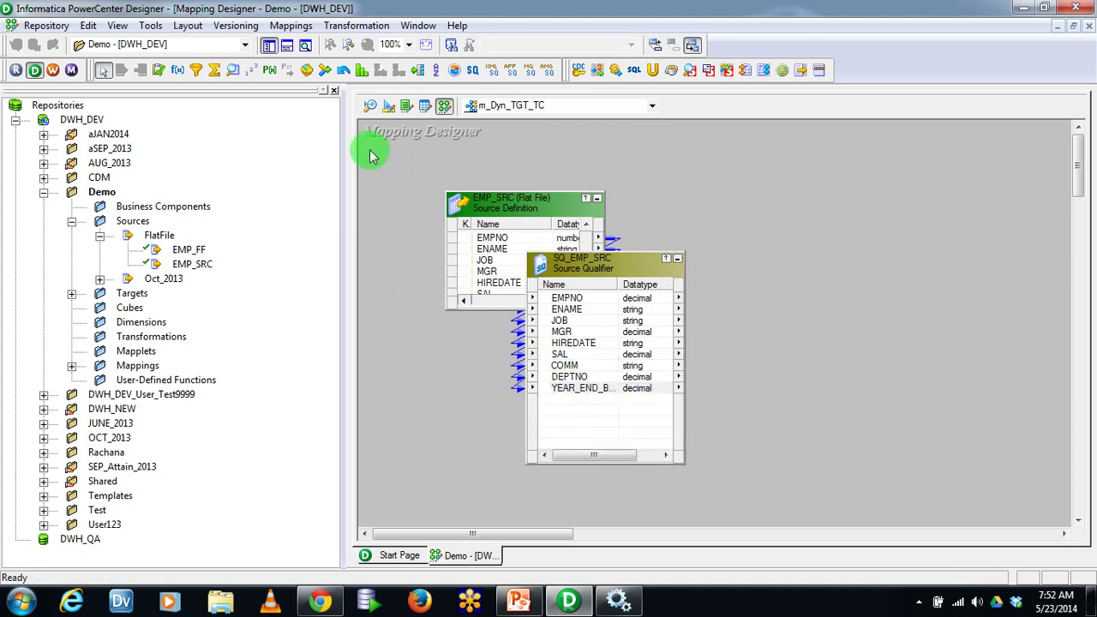
# Check EMP_TGT_FF's FileName column in Target Designer, view the sources, and hide the Navigator
pyautogui.click(388, 106)
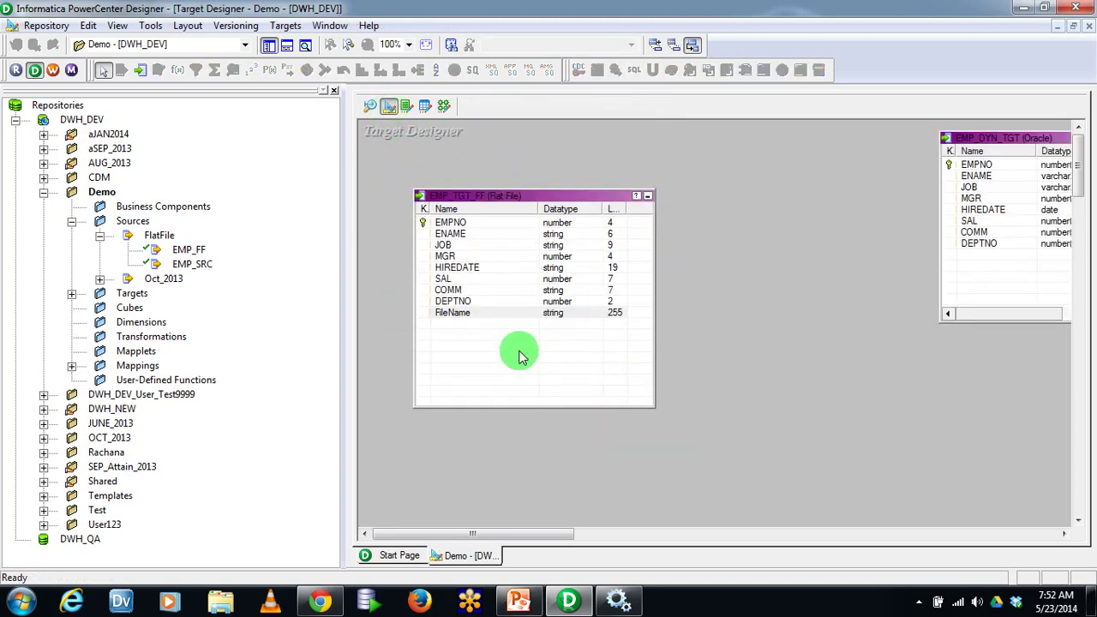
pyautogui.click(504, 314)
pyautogui.click(371, 106)
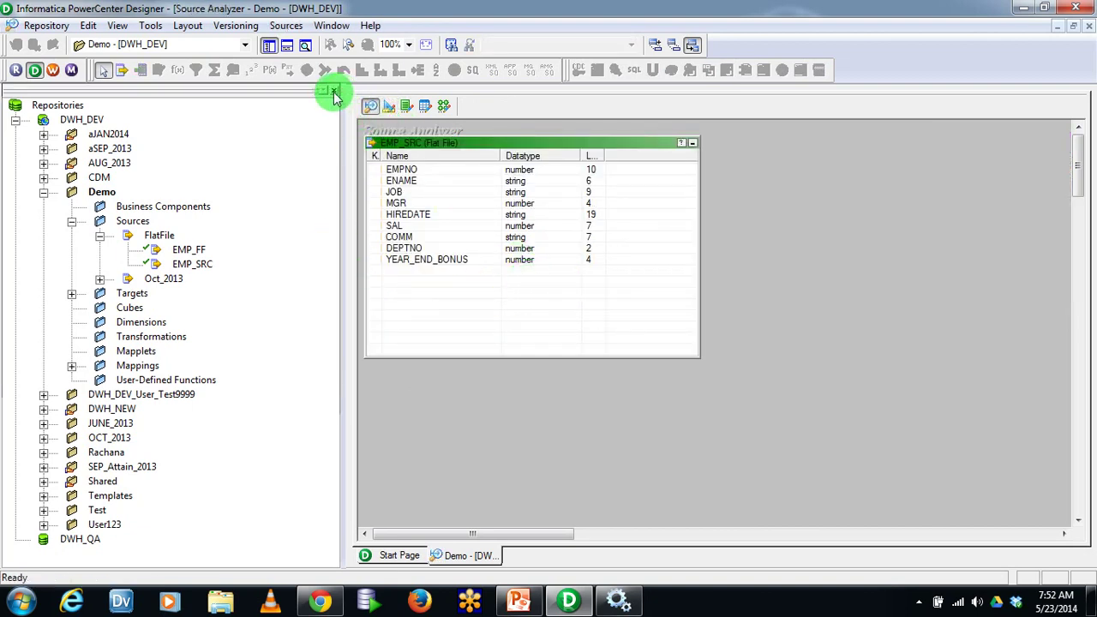
pyautogui.click(335, 90)
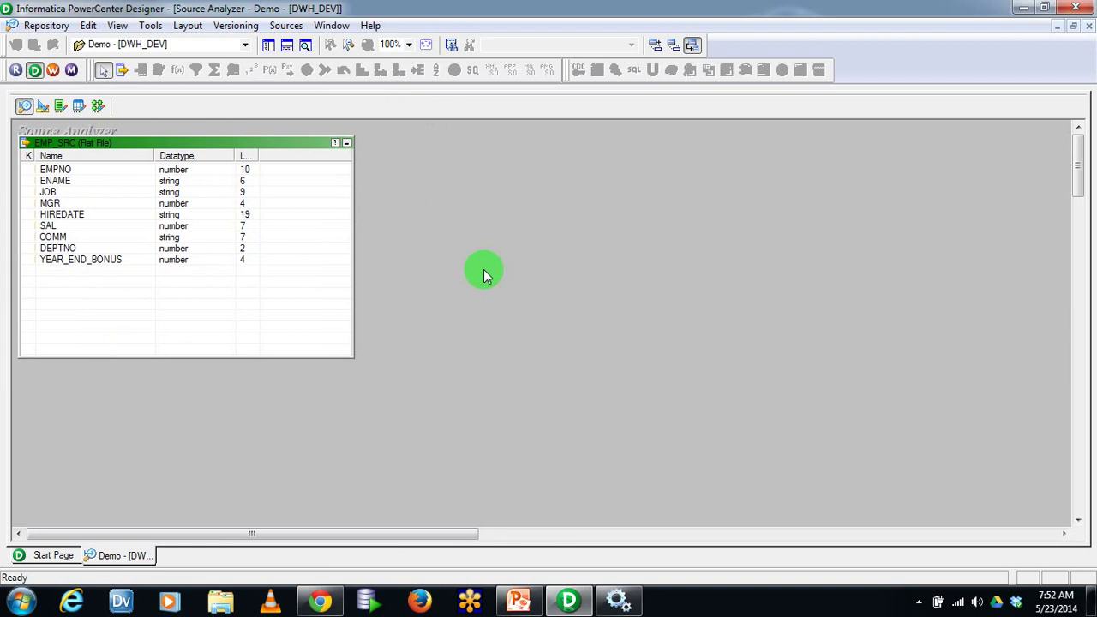
# Back in m_Dyn_TGT_TC, move EMP_SRC and SQ_EMP_SRC together to the top-left corner
pyautogui.click(97, 105)
pyautogui.moveTo(192, 210); pyautogui.dragTo(112, 155)
pyautogui.moveTo(247, 268); pyautogui.dragTo(250, 170)
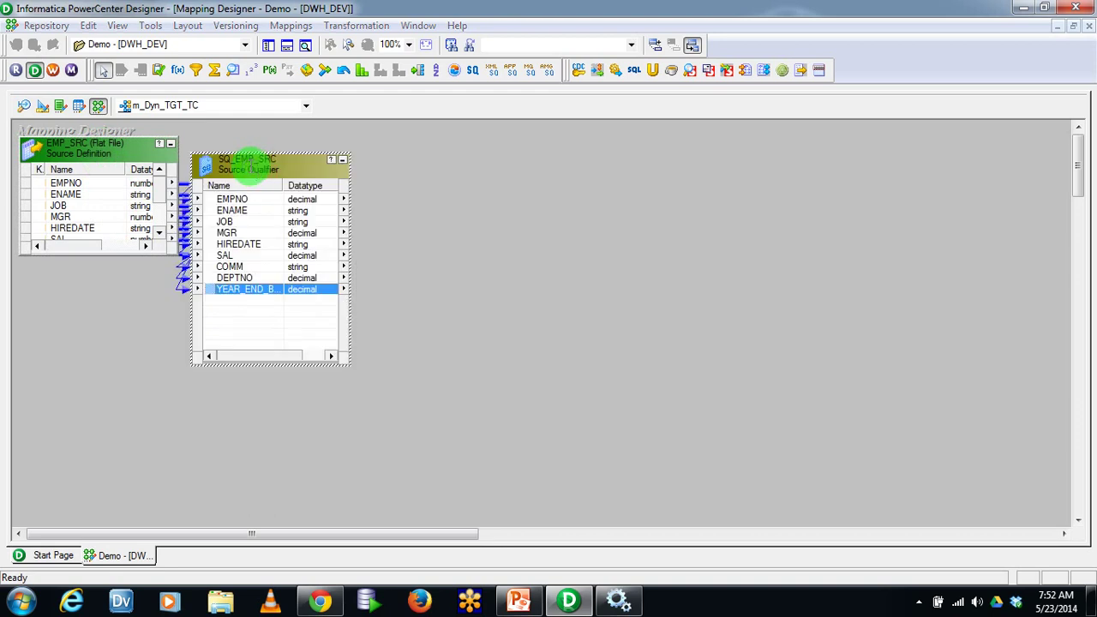
# Review SQ_EMP_SRC's Properties tab, then shorten the box from the top and shift it right
pyautogui.doubleClick(247, 168)
pyautogui.click(169, 40)
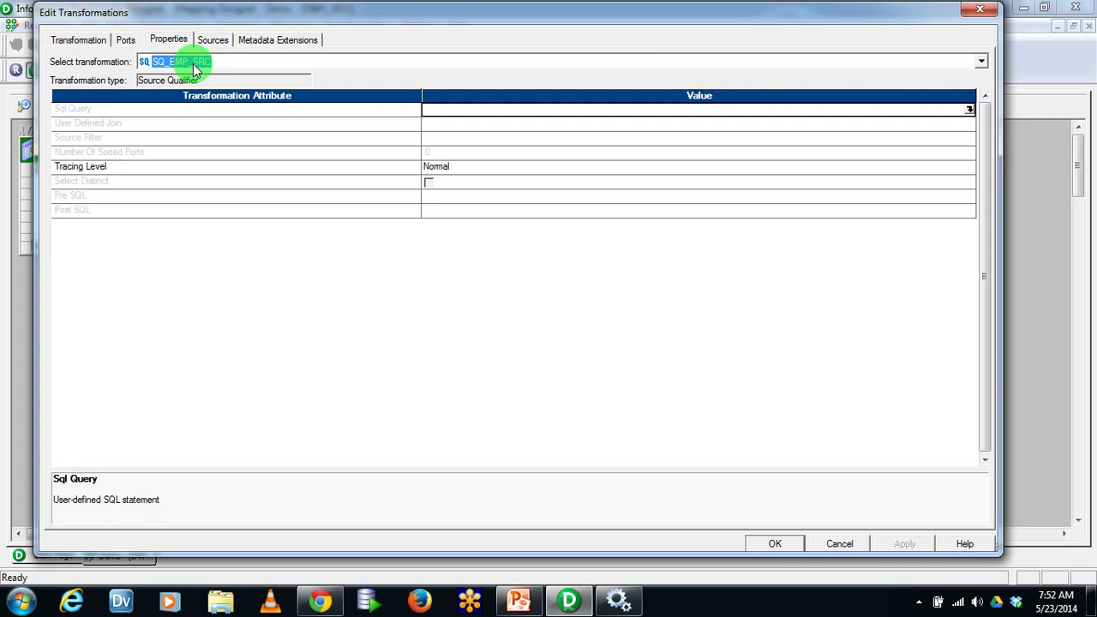
pyautogui.press('Escape')
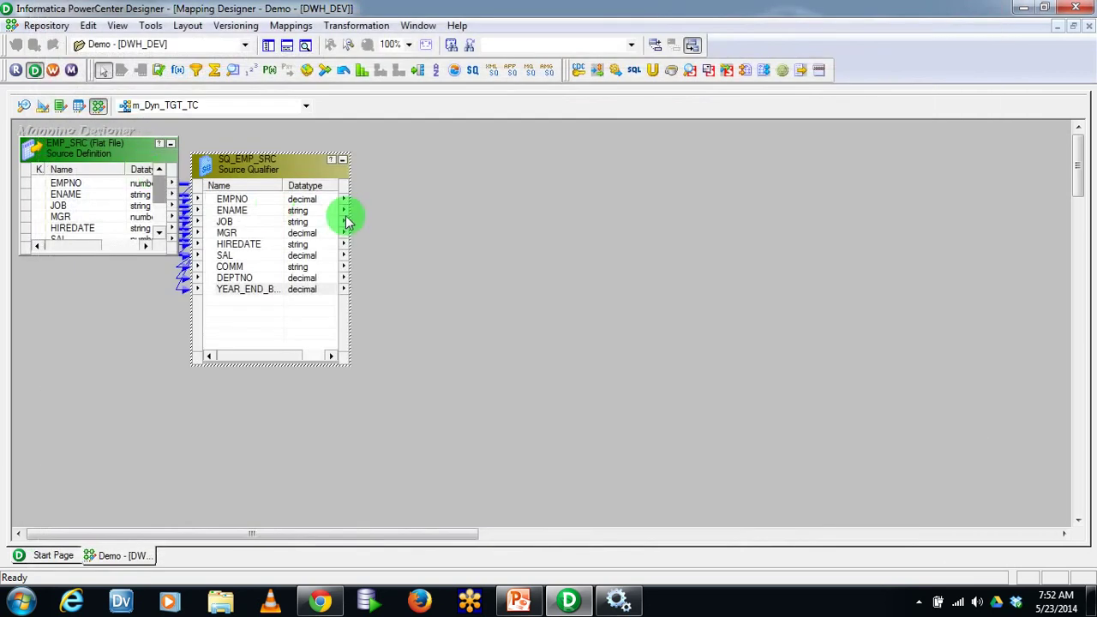
pyautogui.moveTo(284, 155)
pyautogui.mouseDown()
pyautogui.moveTo(288, 219)
pyautogui.moveTo(299, 154)
pyautogui.mouseUp()
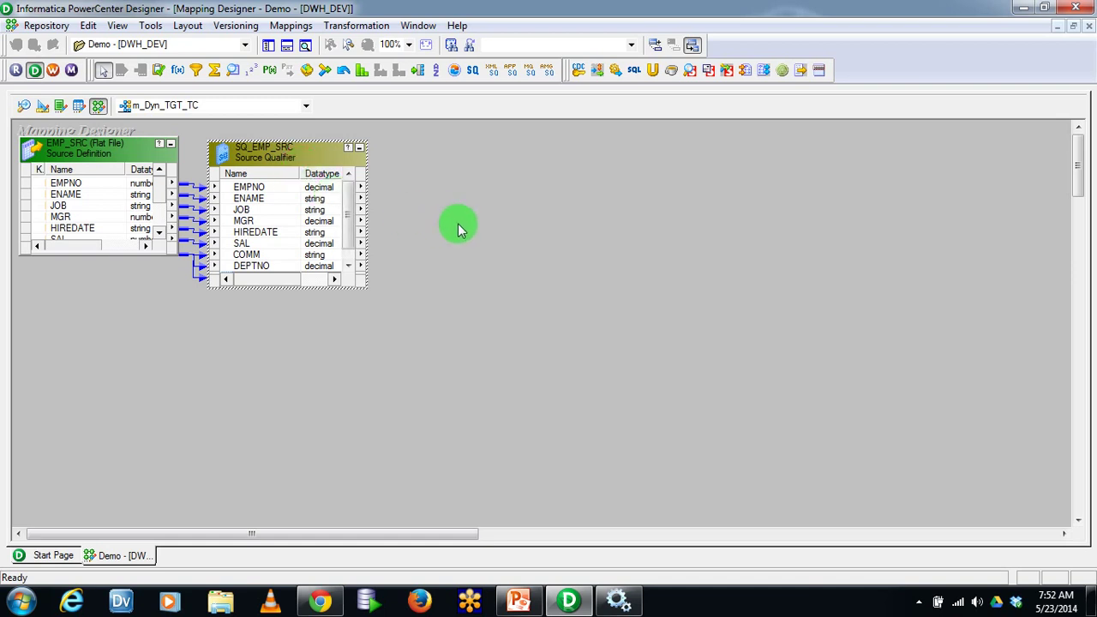
pyautogui.moveTo(310, 161); pyautogui.dragTo(333, 163)
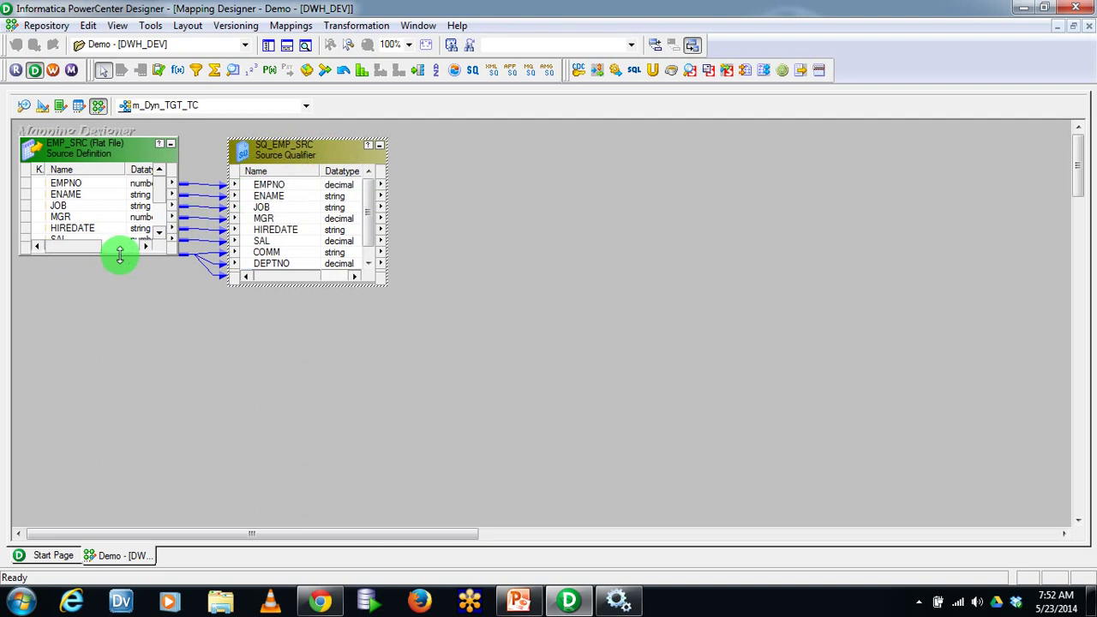
# Stretch EMP_SRC's bottom edge down until every column through YEAR_END_BONUS shows
pyautogui.moveTo(118, 255); pyautogui.dragTo(133, 308)
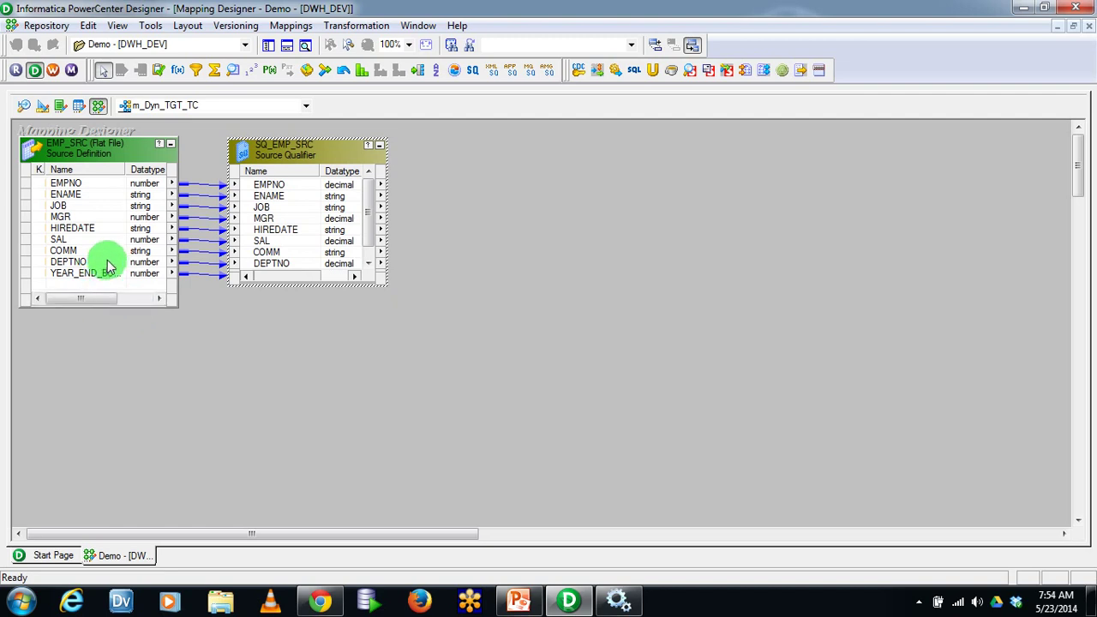
pyautogui.click(358, 26)
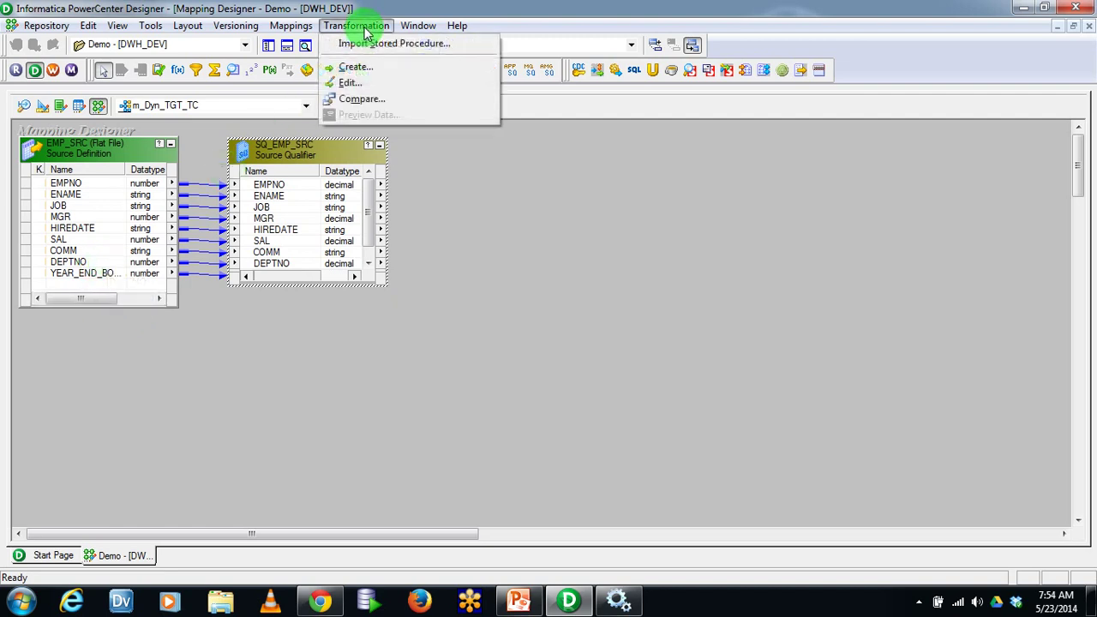
# Create a Sorter transformation named SRT_Asc in the mapping
pyautogui.click(382, 65)
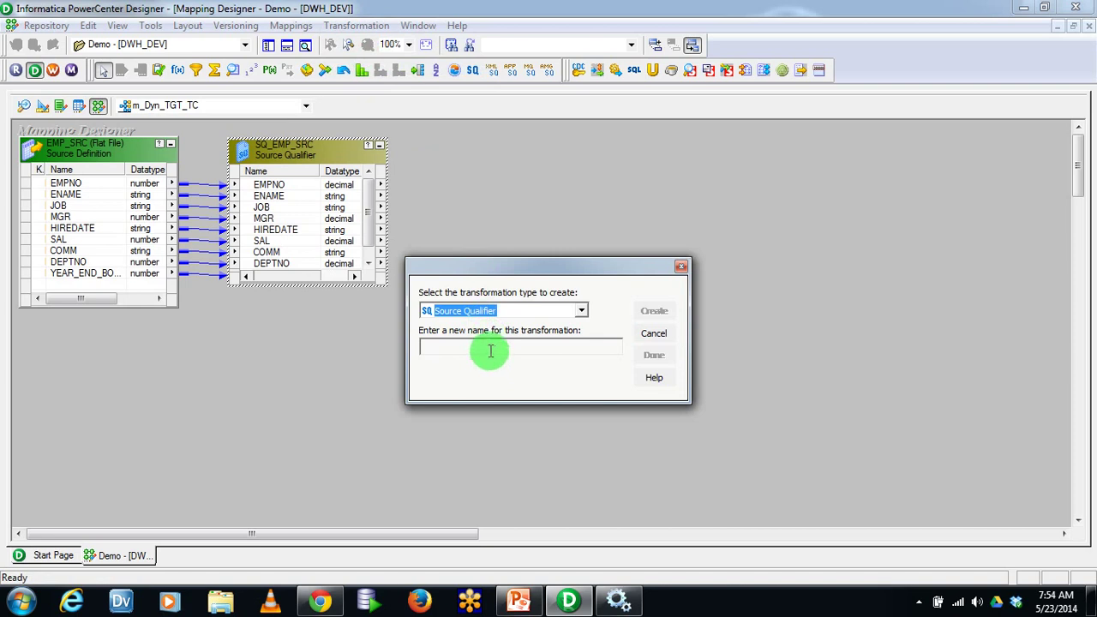
pyautogui.click(490, 346)
pyautogui.click(495, 312)
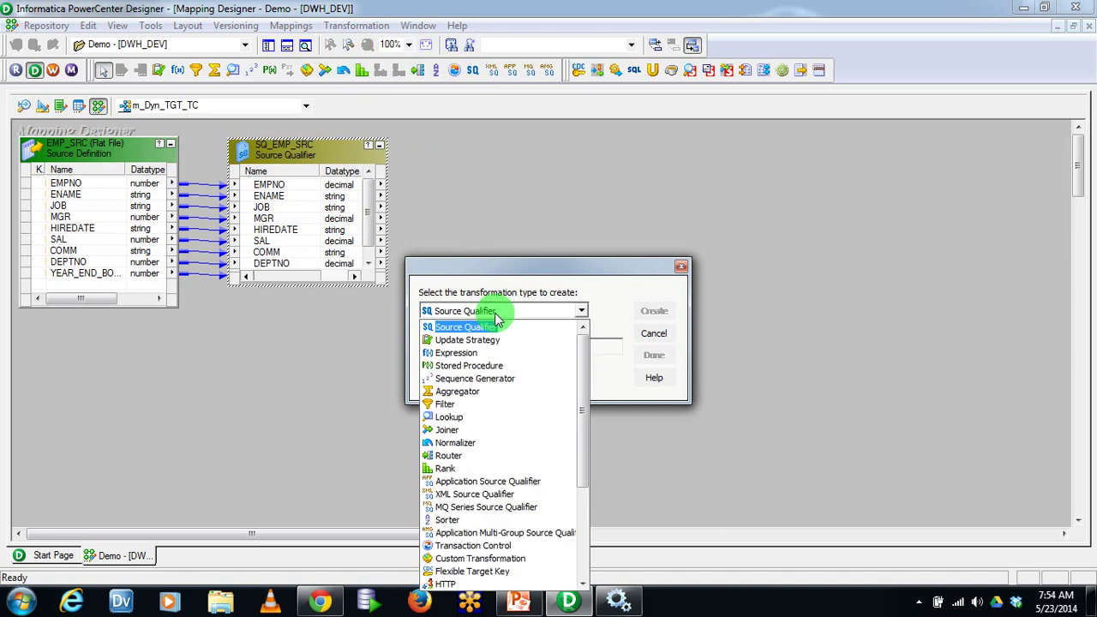
pyautogui.scroll(-4, 495, 326)
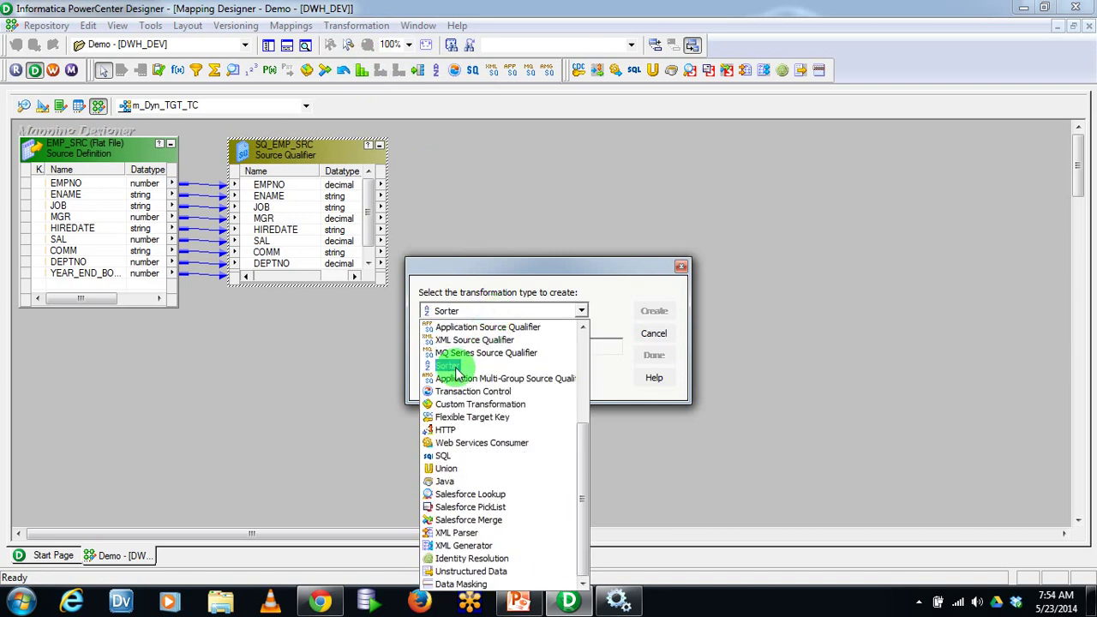
pyautogui.click(454, 367)
pyautogui.click(452, 346)
pyautogui.write('SRT_')
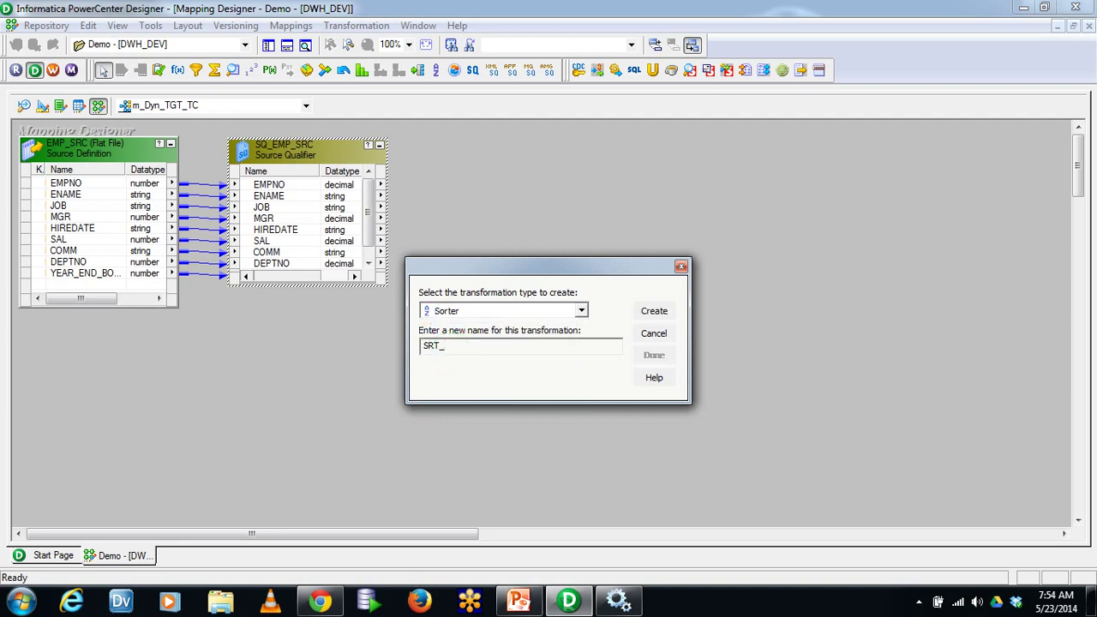
pyautogui.write('Agg')
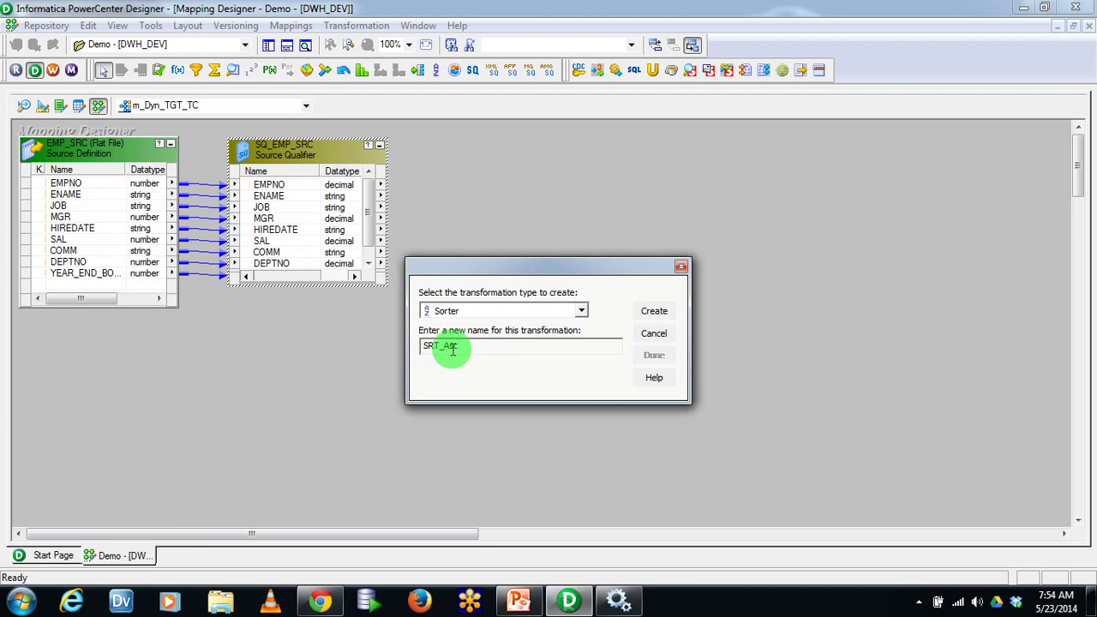
pyautogui.click(652, 310)
pyautogui.click(654, 356)
# Link ports EMPNO through DEPTNO from SQ_EMP_SRC into SRT_Asc
pyautogui.moveTo(214, 207); pyautogui.dragTo(639, 168)
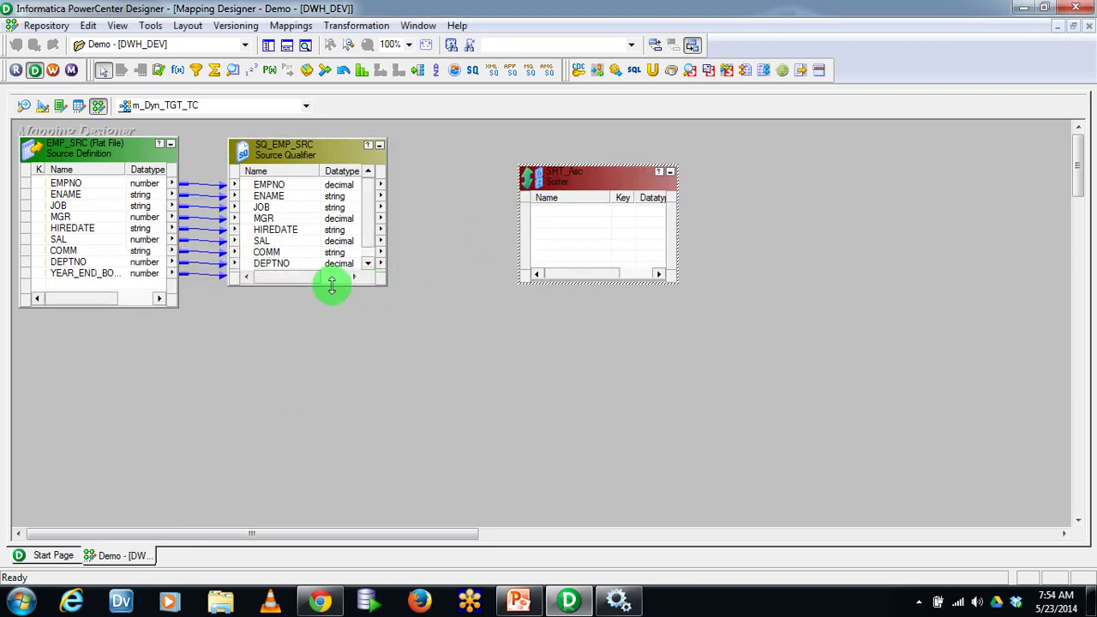
pyautogui.moveTo(331, 285); pyautogui.dragTo(332, 382)
pyautogui.click(272, 184)
pyautogui.keyDown('shift'); pyautogui.click(271, 263); pyautogui.keyUp('shift')
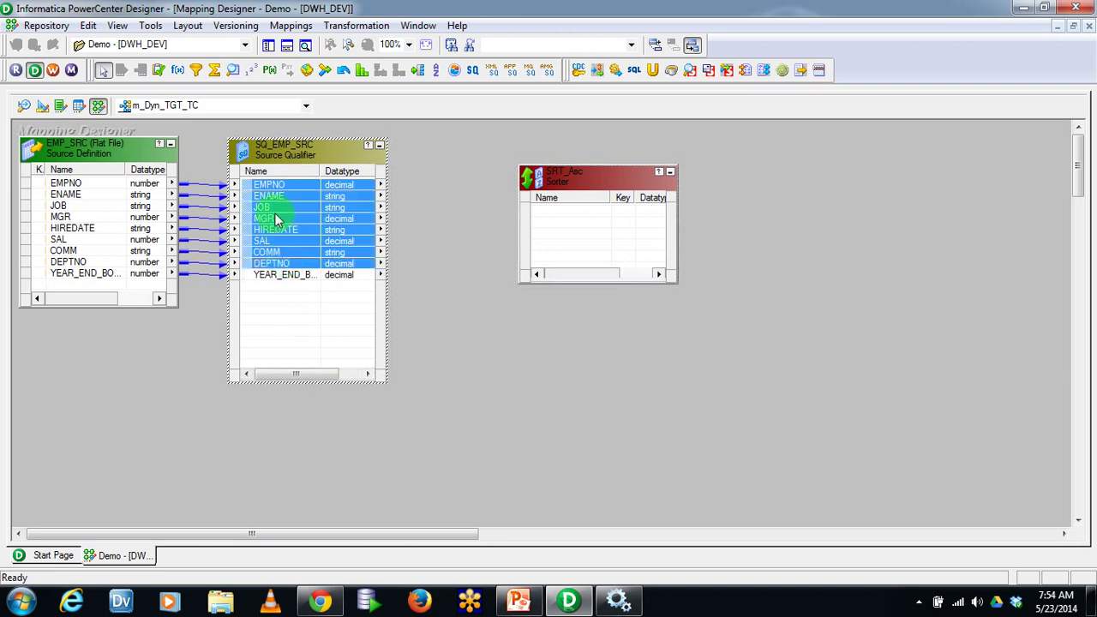
pyautogui.moveTo(245, 183); pyautogui.dragTo(514, 237)
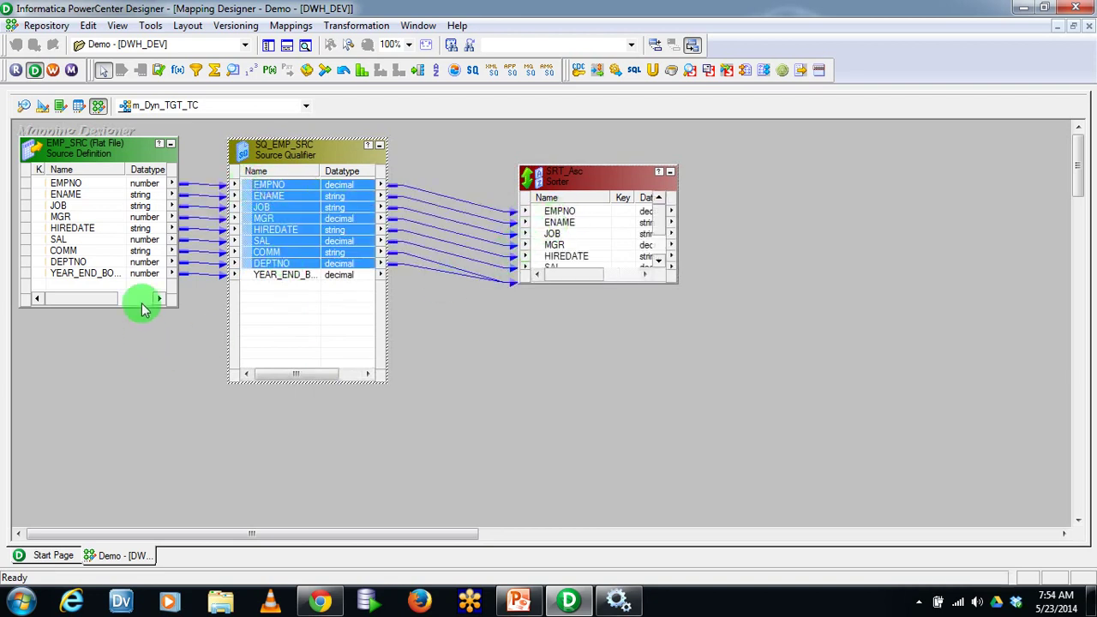
pyautogui.click(137, 273)
pyautogui.click(607, 288)
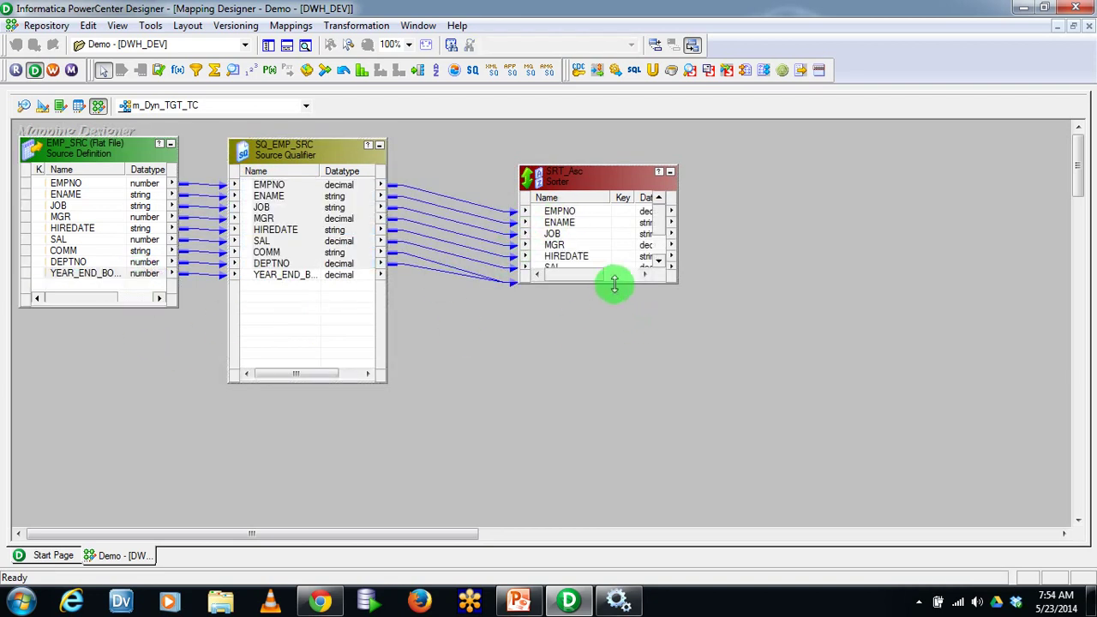
# Enlarge SRT_Asc and arrange it close beside SQ_EMP_SRC
pyautogui.moveTo(613, 283); pyautogui.dragTo(621, 383)
pyautogui.moveTo(368, 170); pyautogui.dragTo(276, 210)
pyautogui.moveTo(587, 181); pyautogui.dragTo(449, 157)
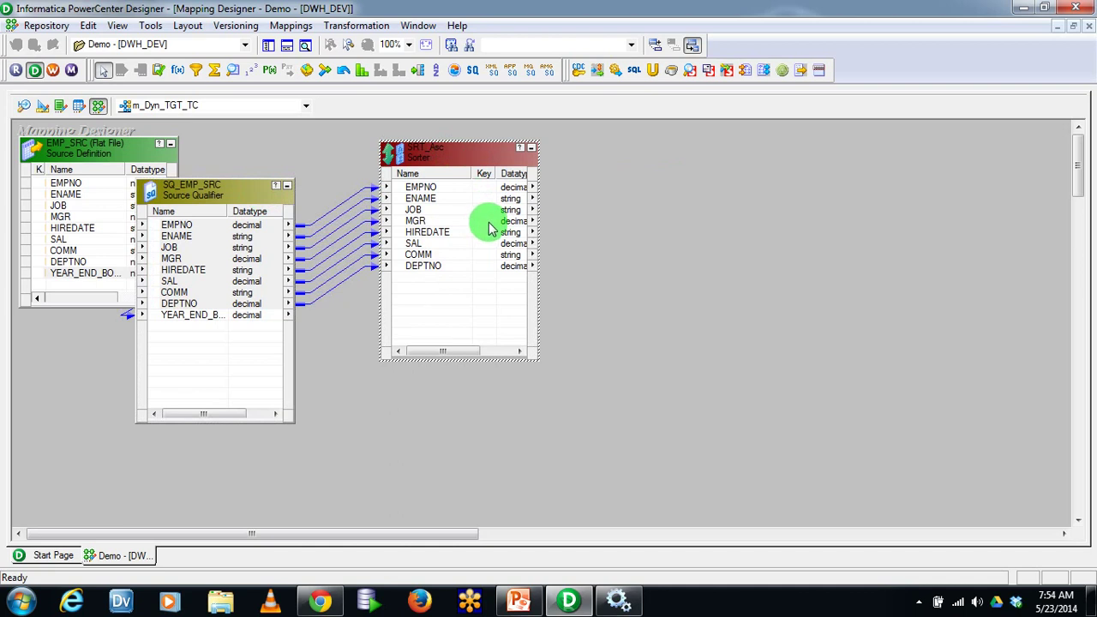
pyautogui.click(225, 316)
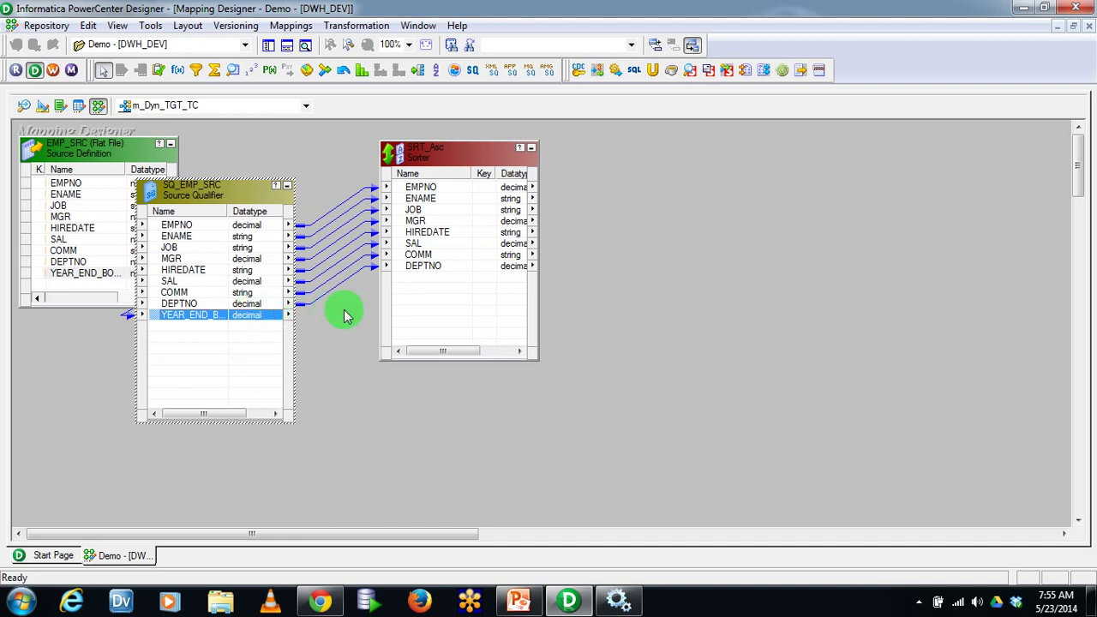
pyautogui.click(439, 157)
# On SRT_Asc's Ports tab, tick Key for DEPTNO with Ascending direction and apply
pyautogui.doubleClick(439, 157)
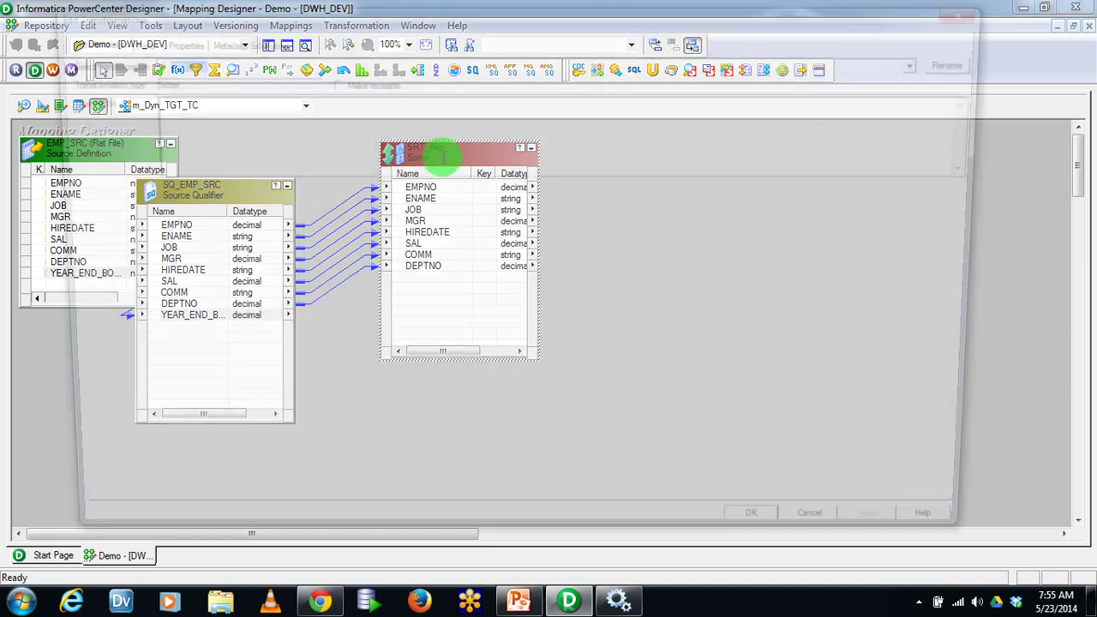
pyautogui.click(183, 41)
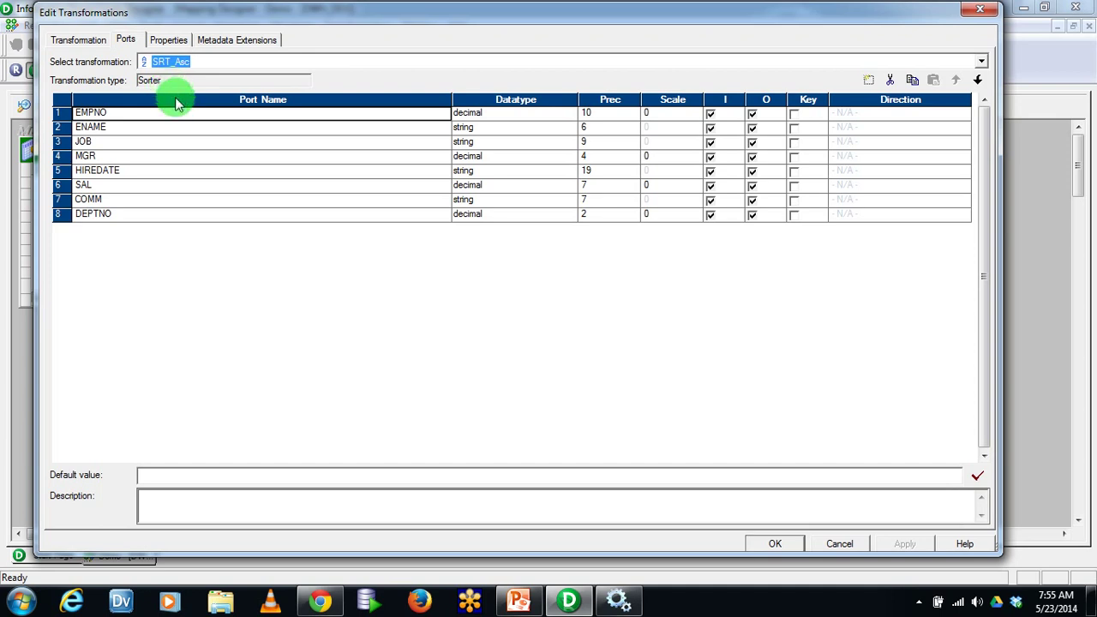
pyautogui.click(793, 216)
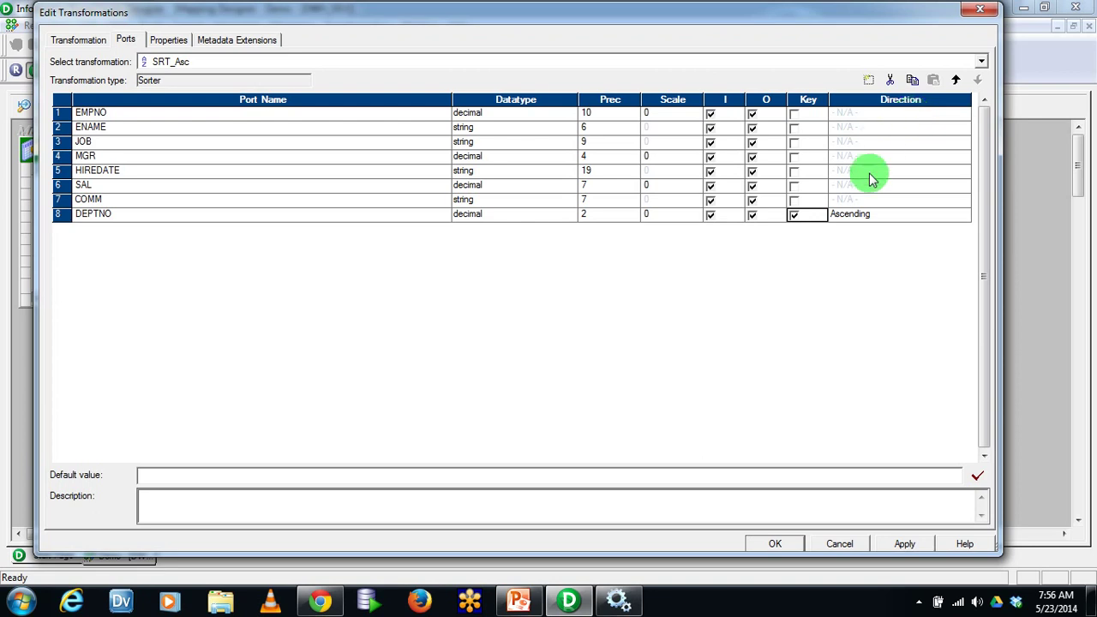
pyautogui.click(893, 549)
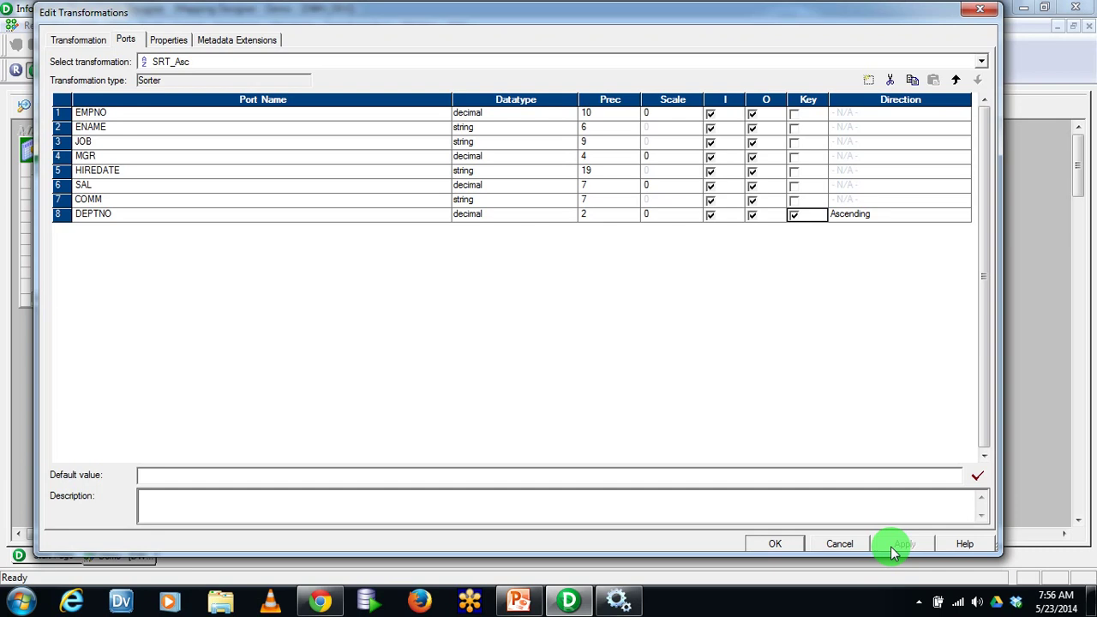
pyautogui.click(775, 544)
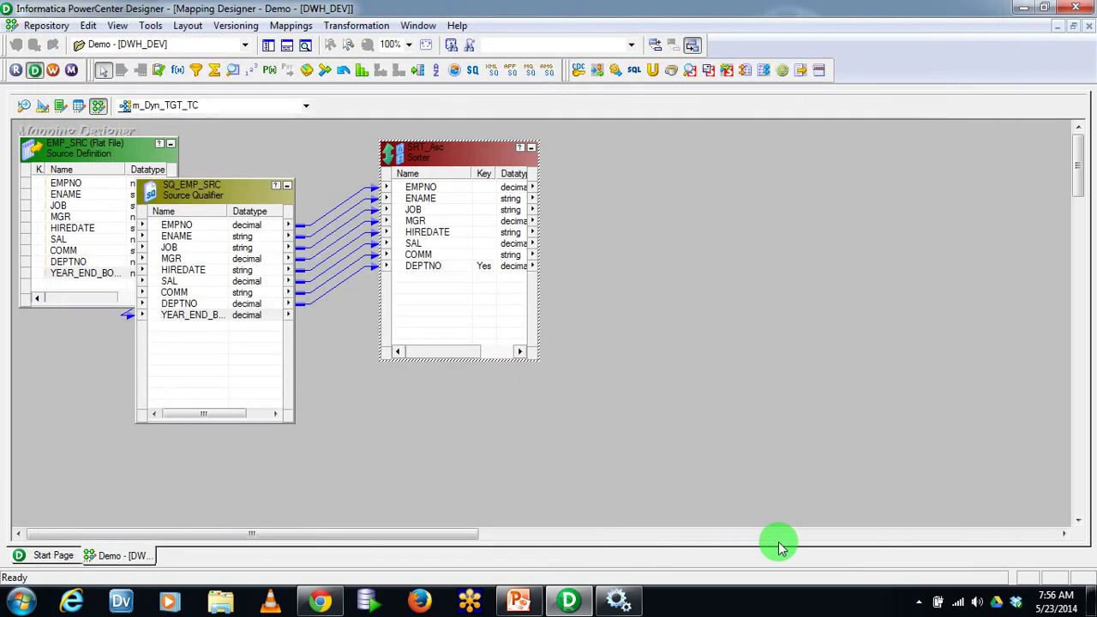
# Place an Expression transformation, EXPTRANS, right of SRT_Asc and stretch it taller
pyautogui.click(708, 375)
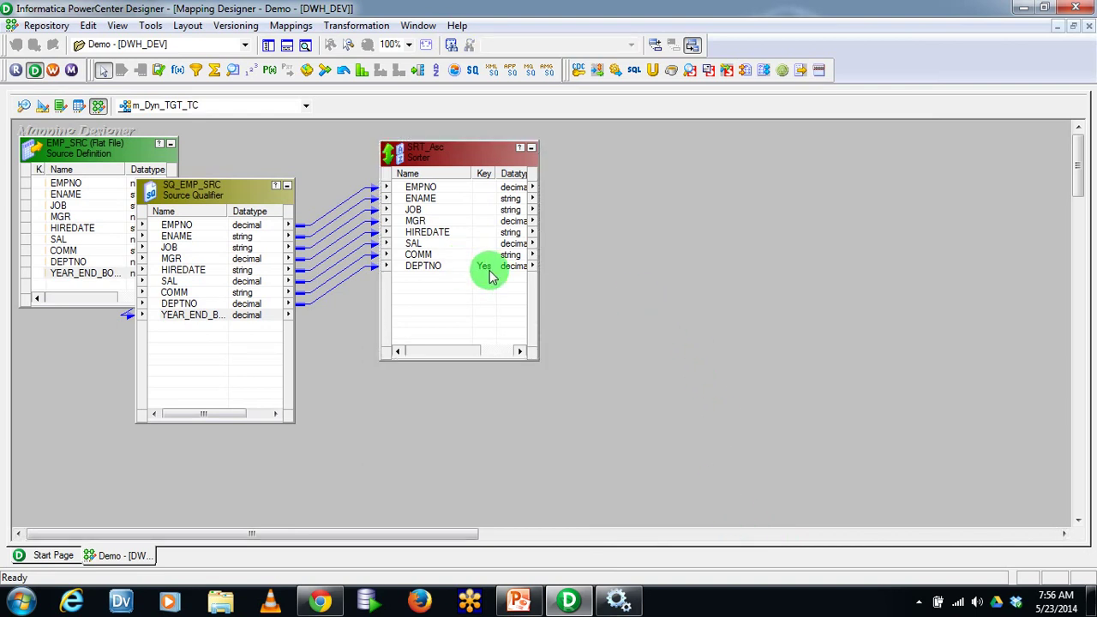
pyautogui.click(178, 69)
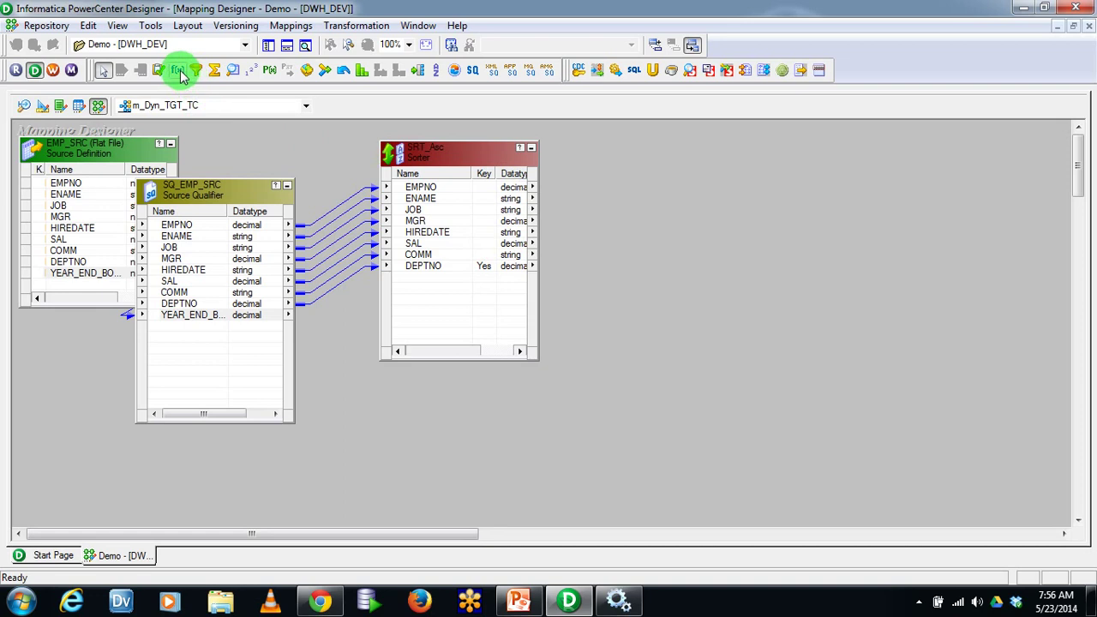
pyautogui.click(708, 220)
pyautogui.moveTo(773, 216); pyautogui.dragTo(768, 158)
pyautogui.moveTo(813, 330); pyautogui.dragTo(853, 429)
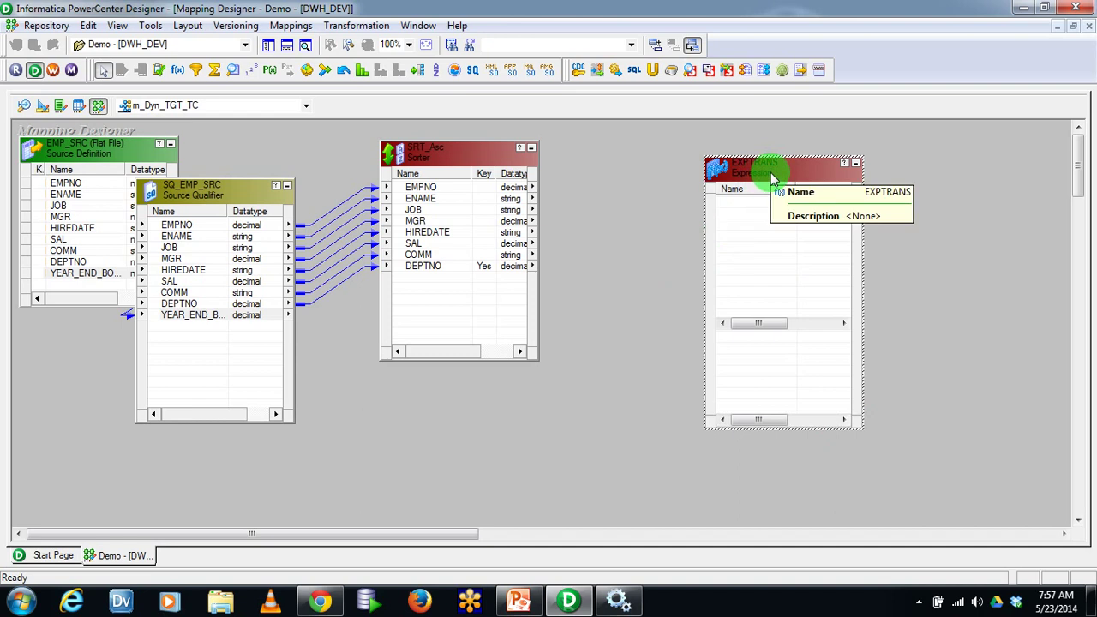
# Rename the EXPTRANS transformation to EXP_Prep_TC
pyautogui.doubleClick(765, 169)
pyautogui.click(949, 67)
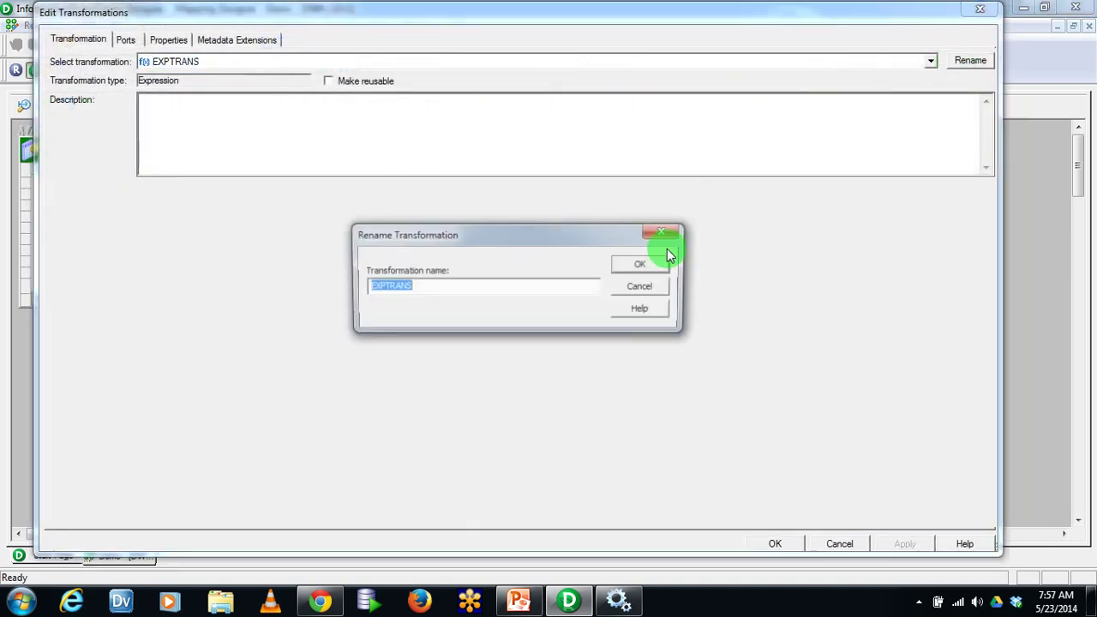
pyautogui.click(490, 286)
pyautogui.moveTo(543, 290); pyautogui.dragTo(346, 283)
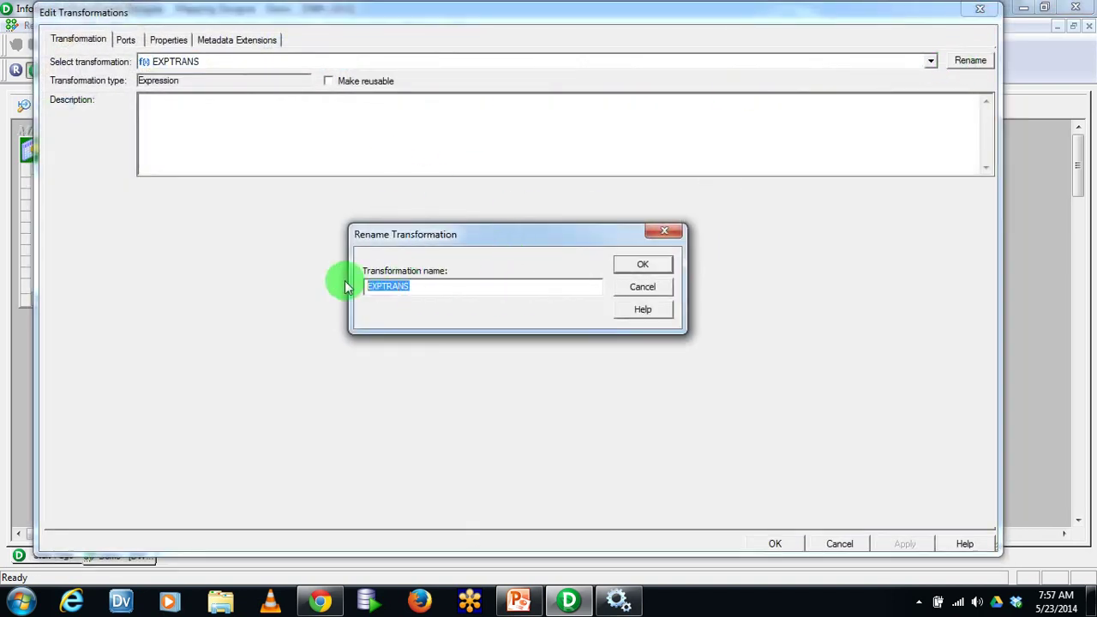
pyautogui.click(453, 286)
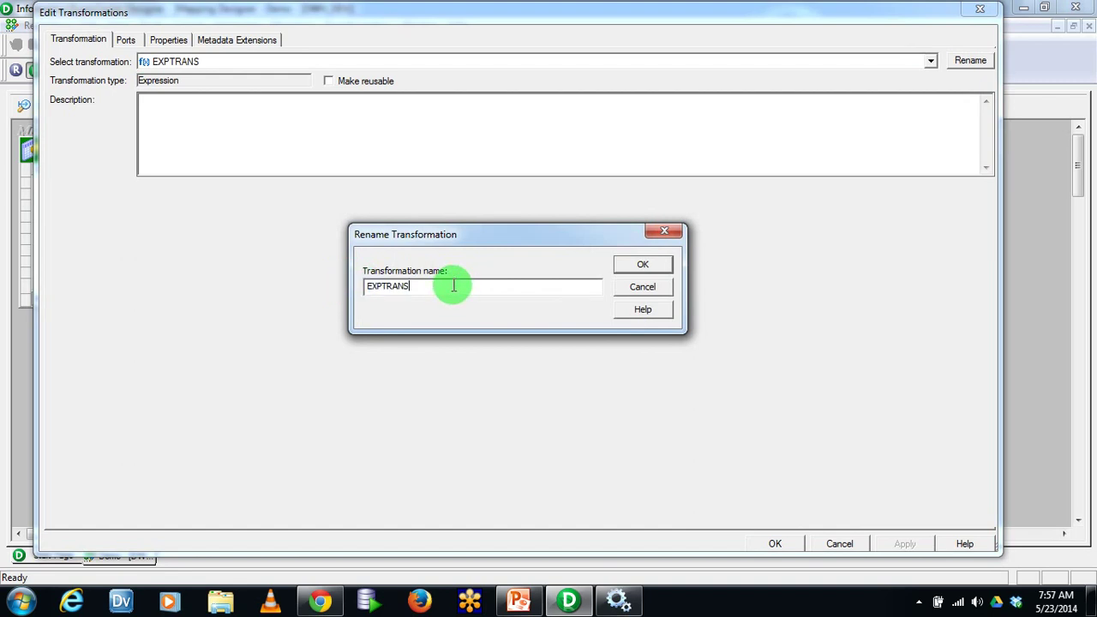
pyautogui.press('BackSpace')
pyautogui.press('BackSpace')
pyautogui.press('BackSpace')
pyautogui.press('BackSpace')
pyautogui.press('BackSpace')
pyautogui.write('_')
pyautogui.write('Prep_TC')
pyautogui.click(643, 266)
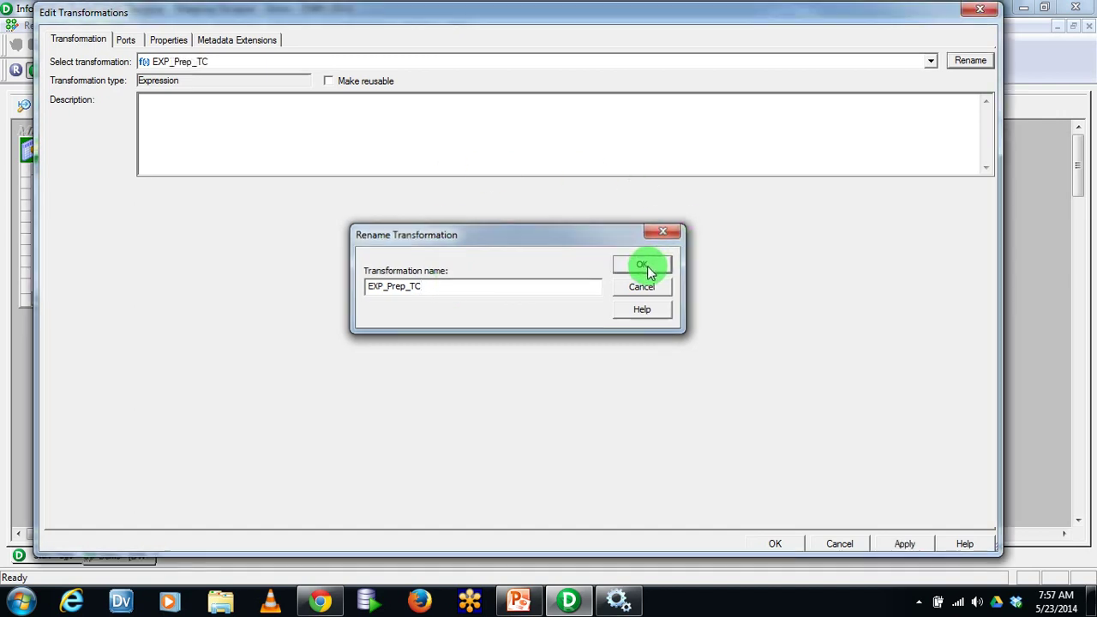
# Describe it as creating data for the TC transformation to split target files dynamically, and apply
pyautogui.click(445, 154)
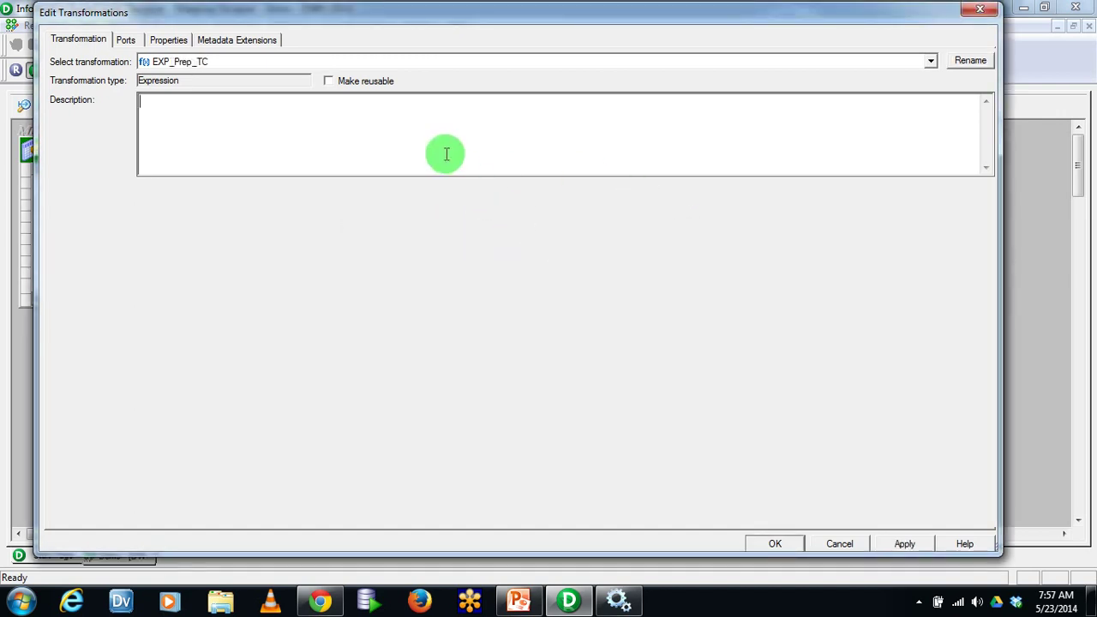
pyautogui.write('This transforamti')
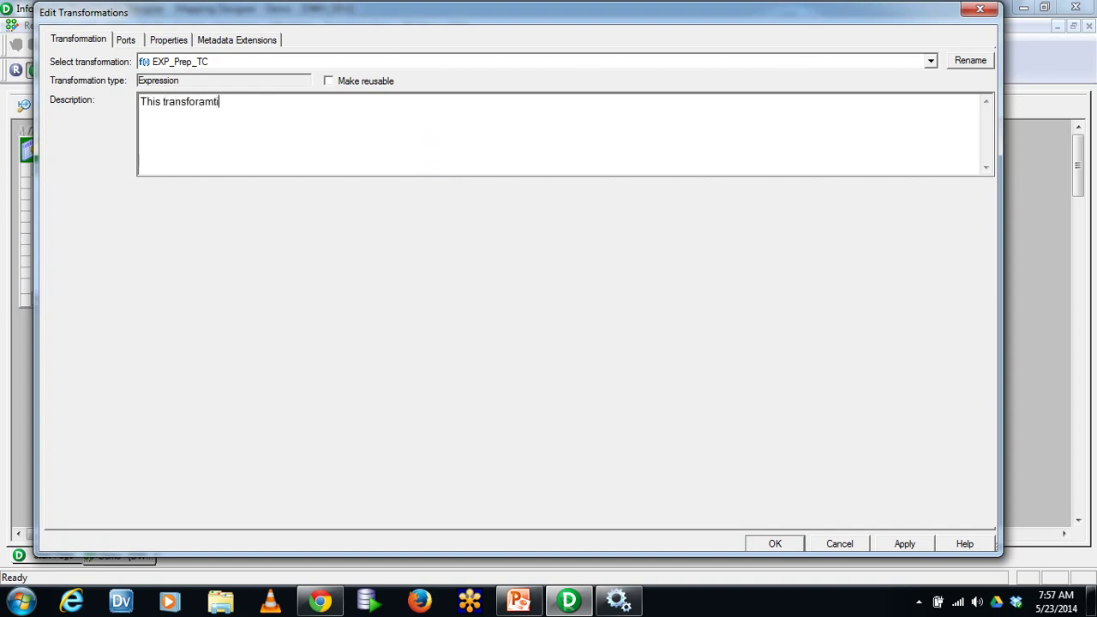
pyautogui.write('on will be used to create the')
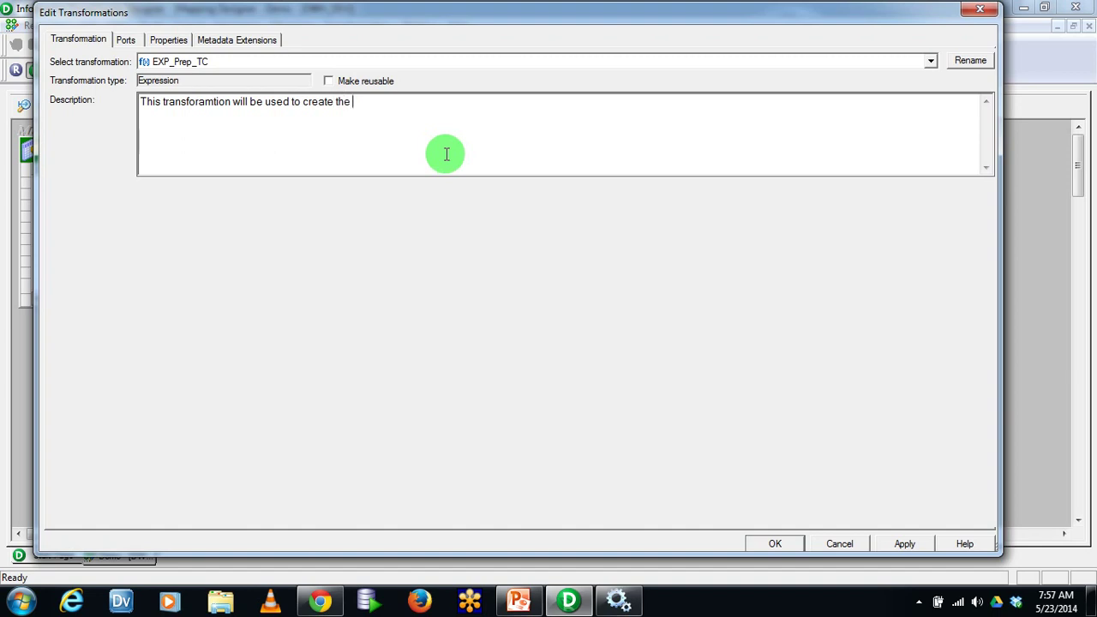
pyautogui.write(' data for')
pyautogui.press('BackSpace')
pyautogui.press('BackSpace')
pyautogui.write('or the T')
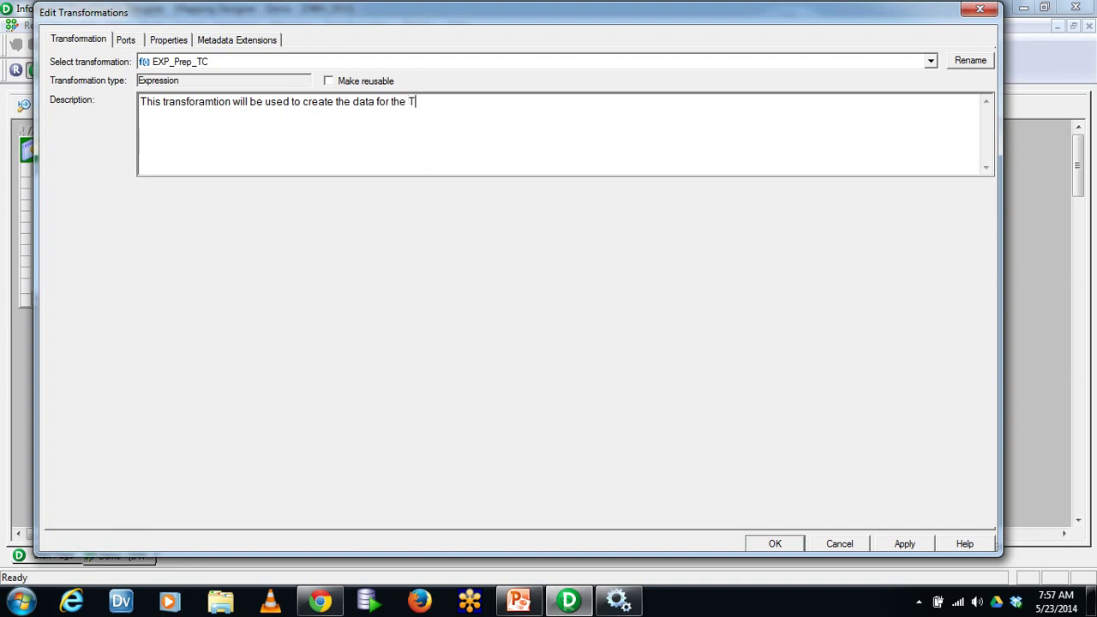
pyautogui.write('C transformation to spli')
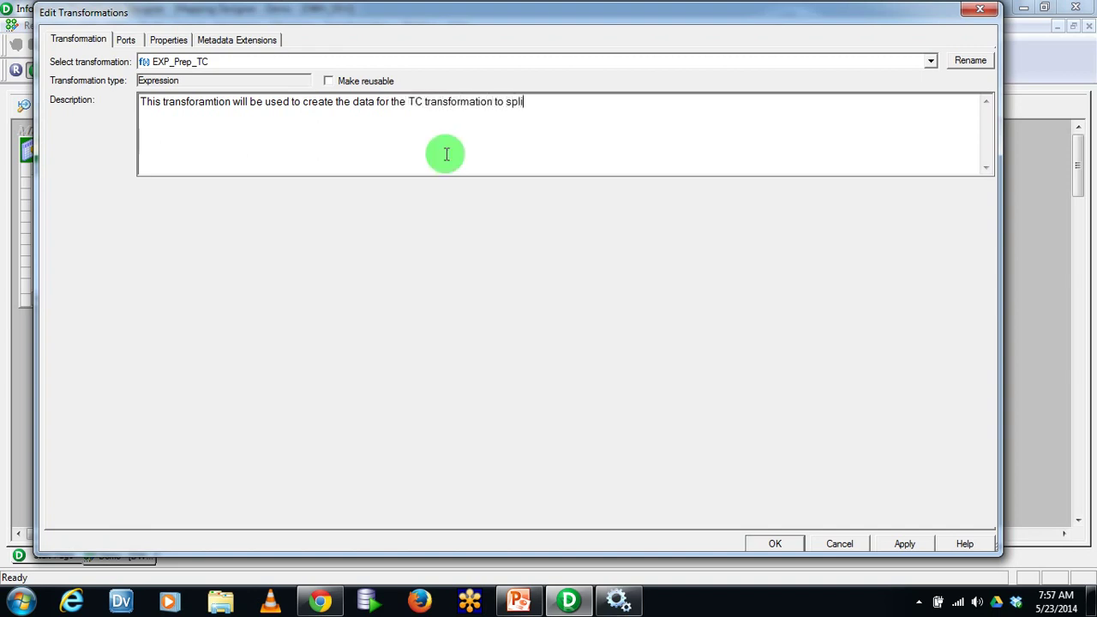
pyautogui.write('t the target files dynamicallz')
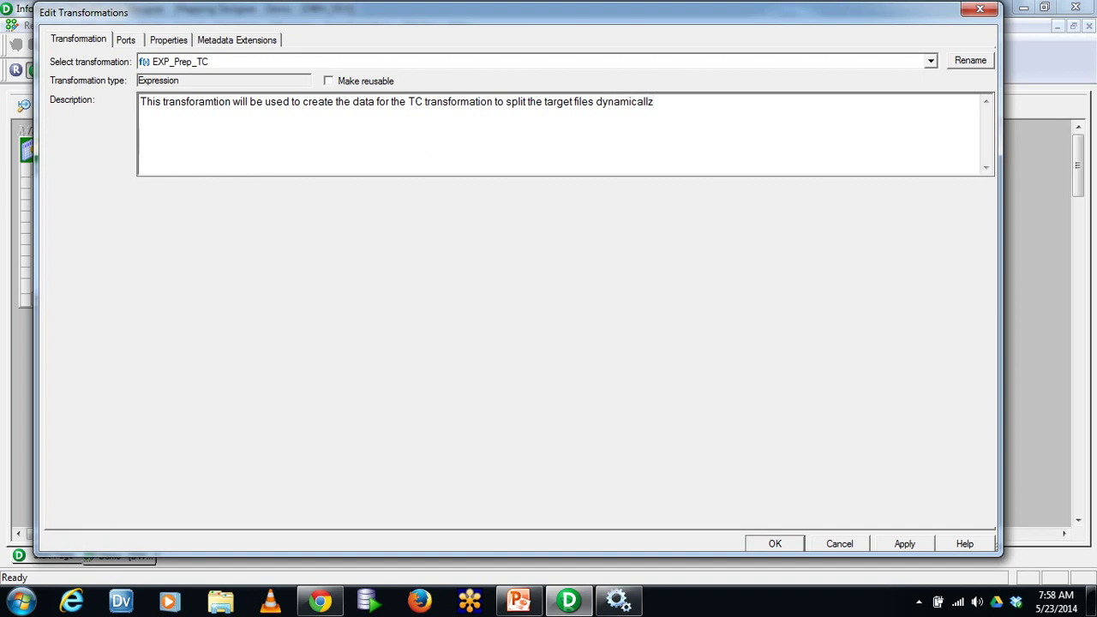
pyautogui.press('BackSpace')
pyautogui.write('y.')
pyautogui.click(914, 545)
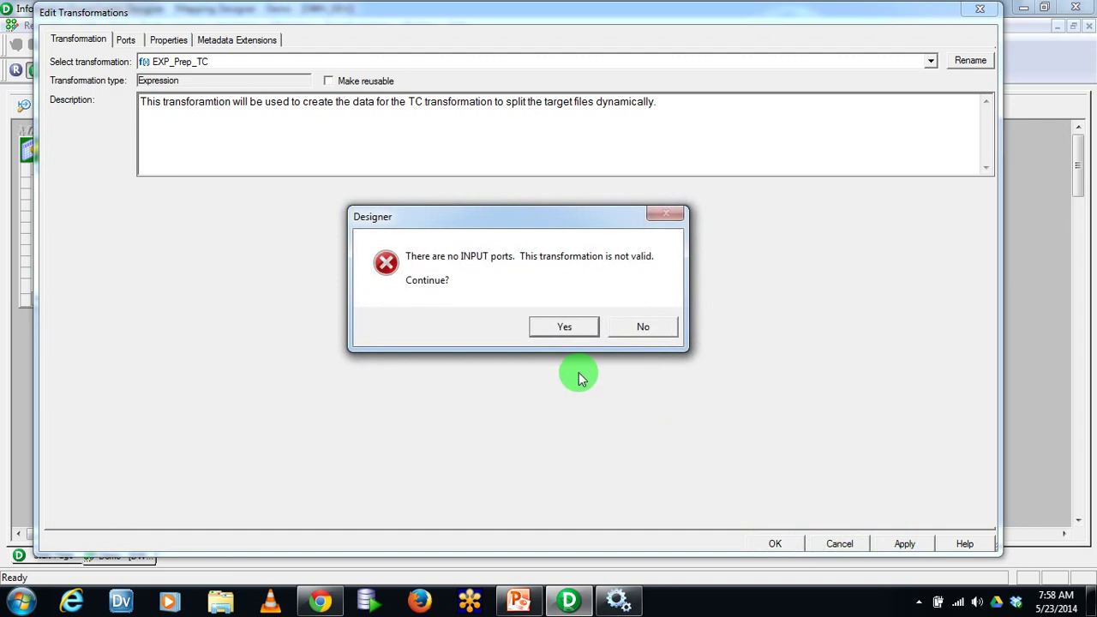
pyautogui.click(566, 330)
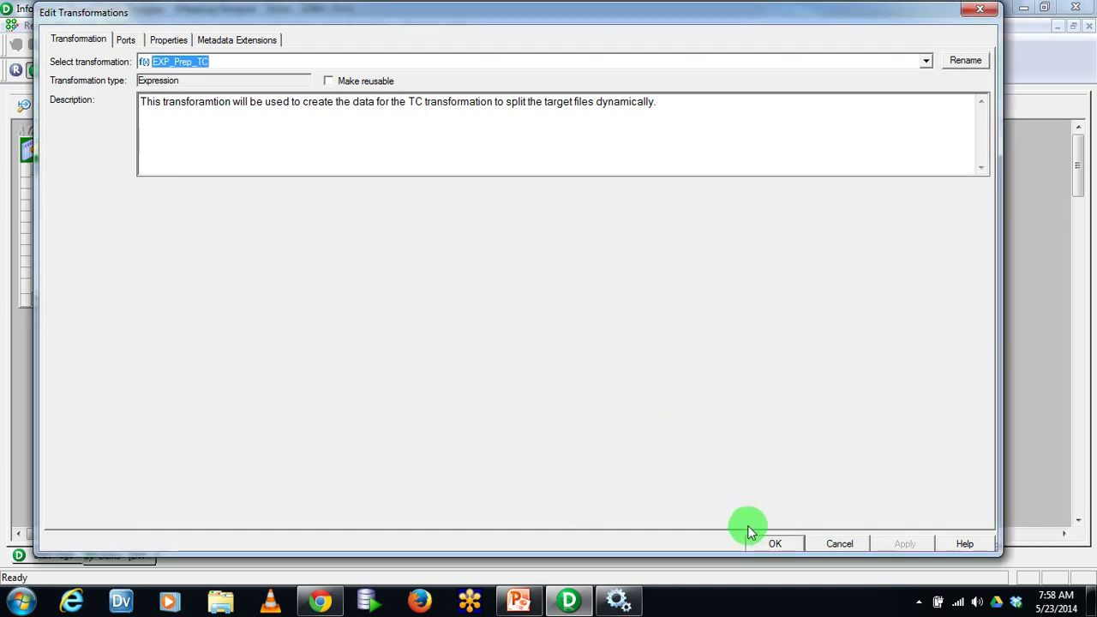
pyautogui.click(776, 545)
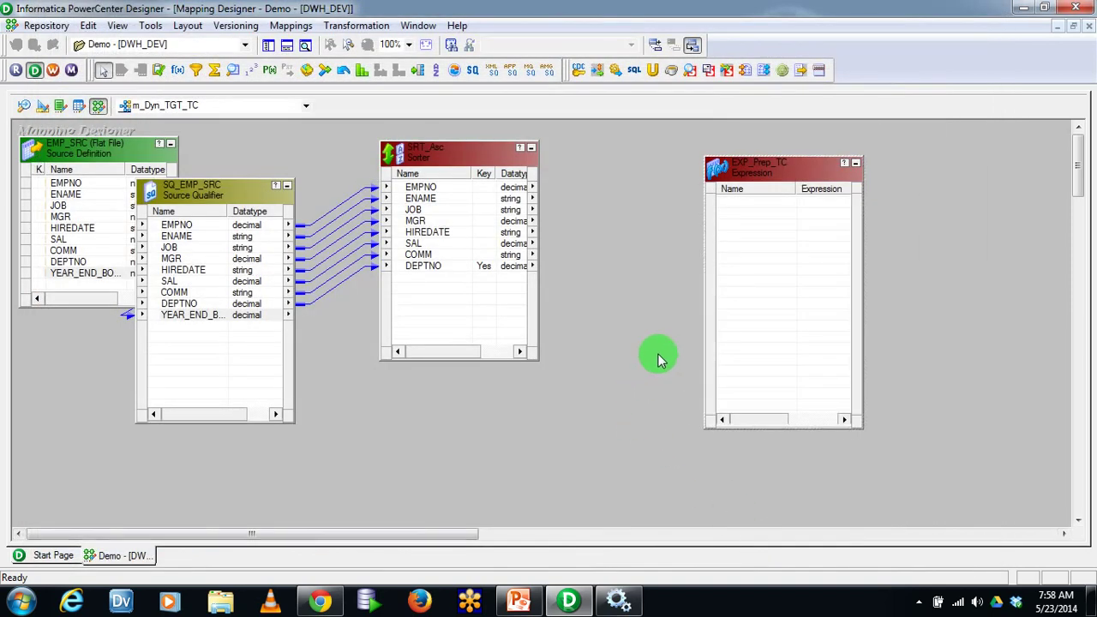
# Link all eight Sorter ports, EMPNO through DEPTNO, into EXP_Prep_TC
pyautogui.click(426, 187)
pyautogui.click(428, 265)
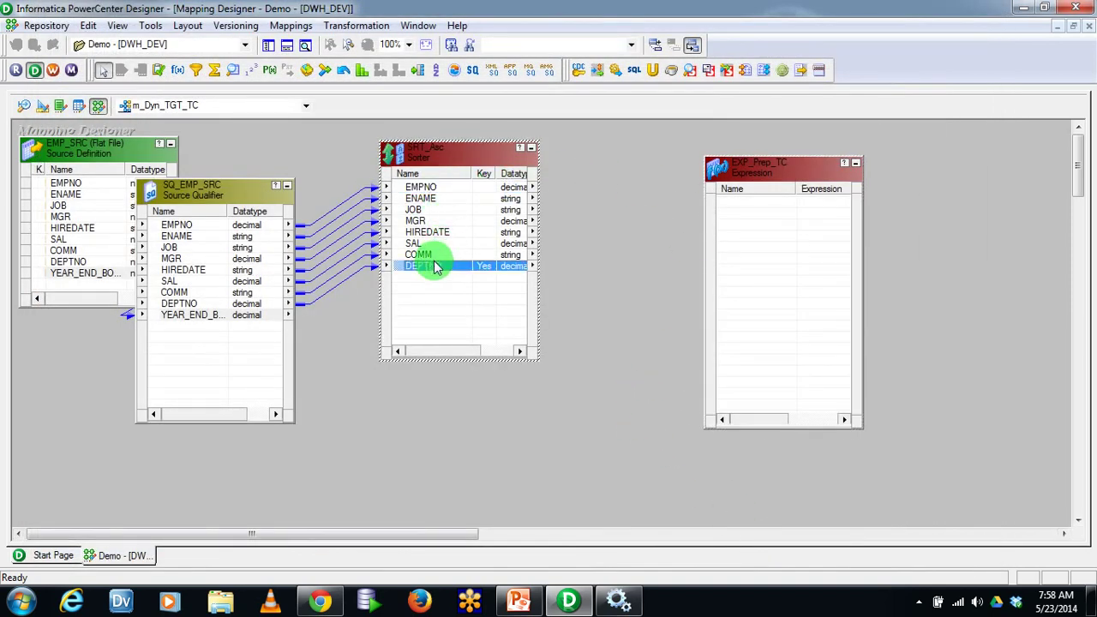
pyautogui.click(420, 187)
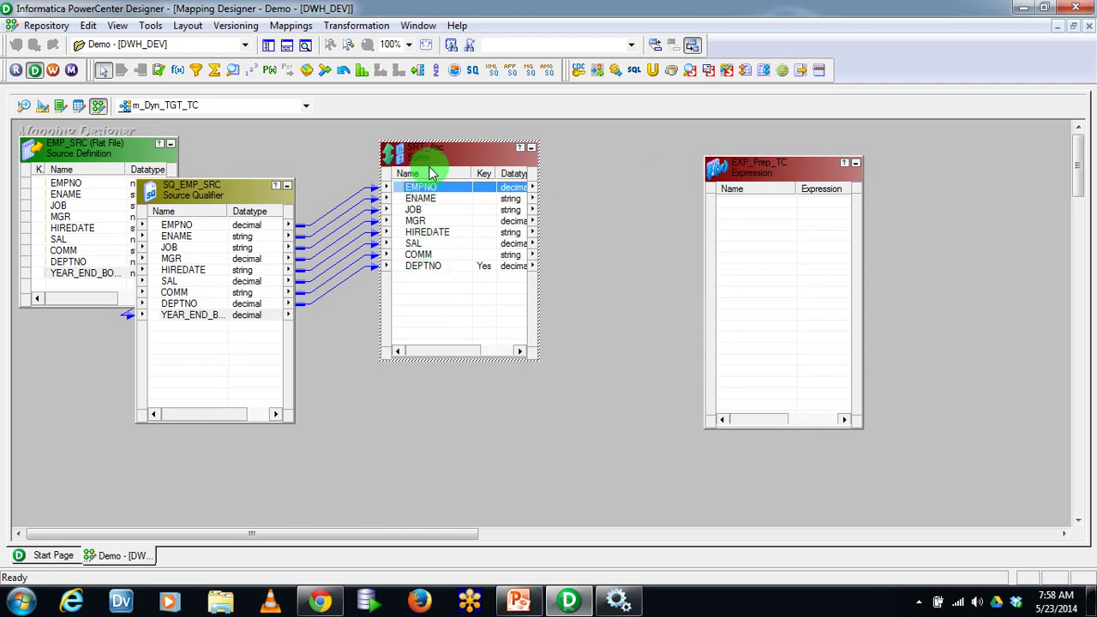
pyautogui.keyDown('shift'); pyautogui.click(436, 268); pyautogui.keyUp('shift')
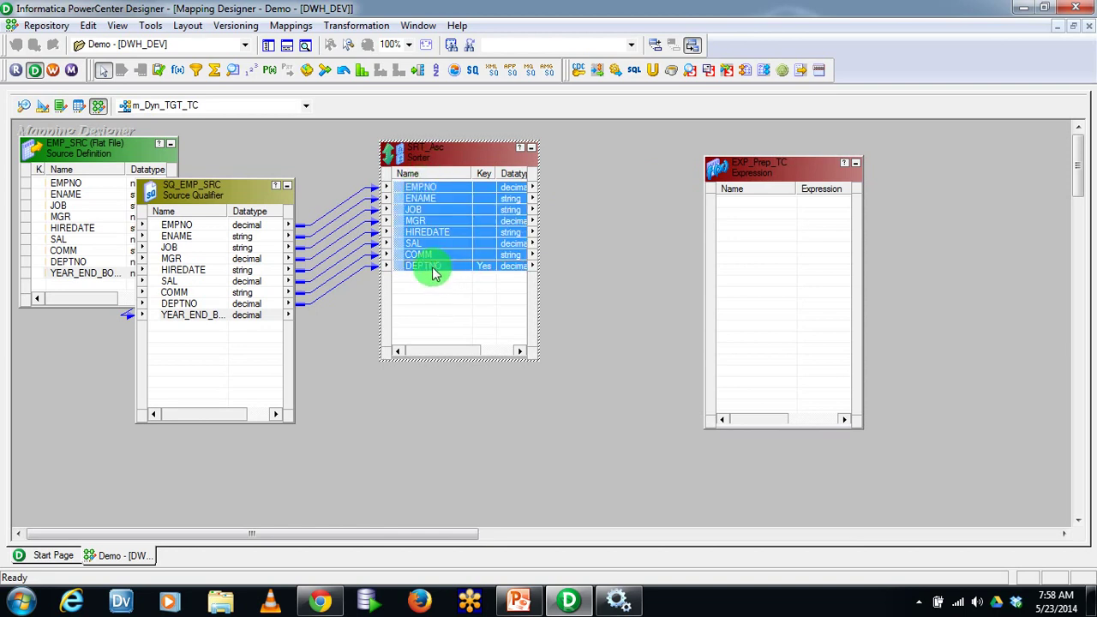
pyautogui.moveTo(400, 195)
pyautogui.mouseDown()
pyautogui.moveTo(392, 180)
pyautogui.moveTo(534, 215)
pyautogui.moveTo(735, 225)
pyautogui.moveTo(746, 214)
pyautogui.mouseUp()
# Move SRT_Asc and EXP_Prep_TC closer together and check their DEPTNO ports
pyautogui.moveTo(503, 156); pyautogui.dragTo(355, 202)
pyautogui.moveTo(771, 171); pyautogui.dragTo(549, 145)
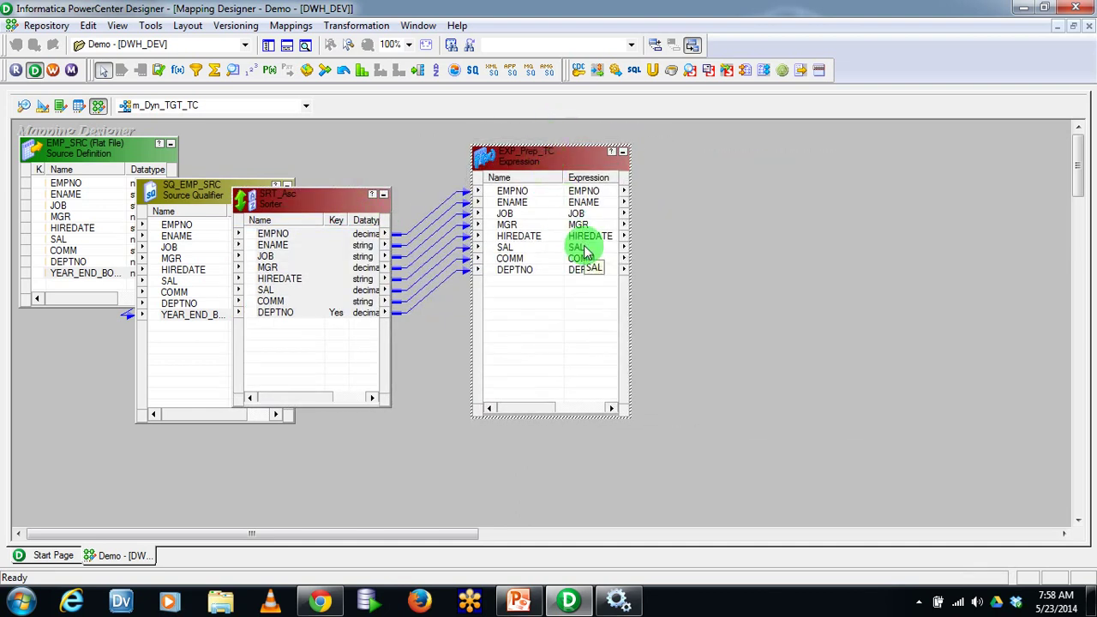
pyautogui.click(382, 313)
pyautogui.click(545, 315)
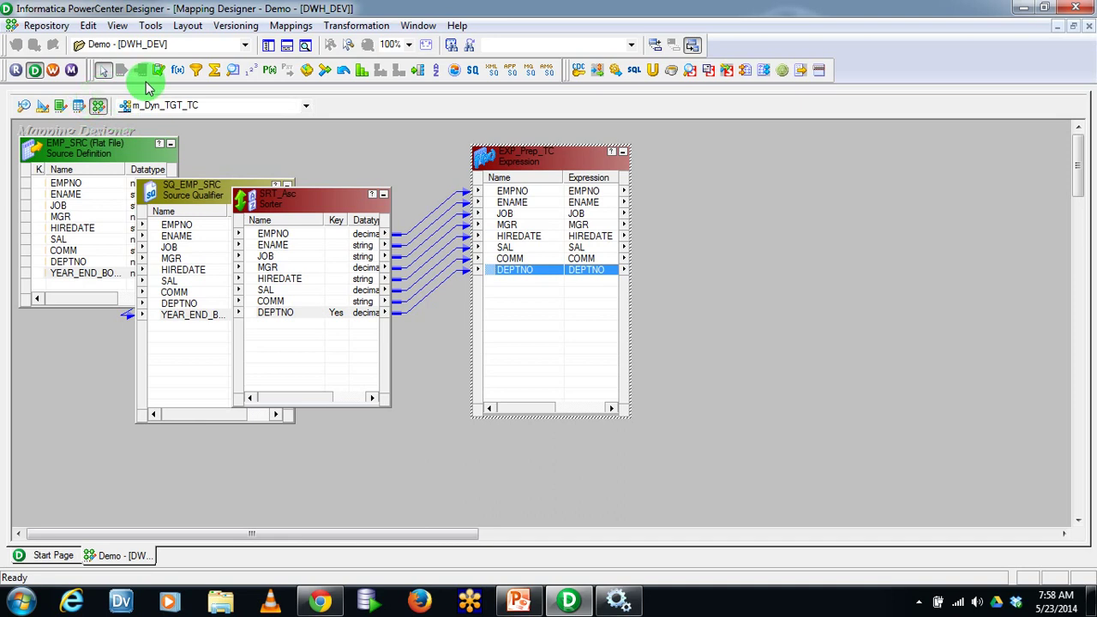
# Show the Navigator, expand Targets, and review EMP_TGT_FF in Target Designer
pyautogui.click(268, 45)
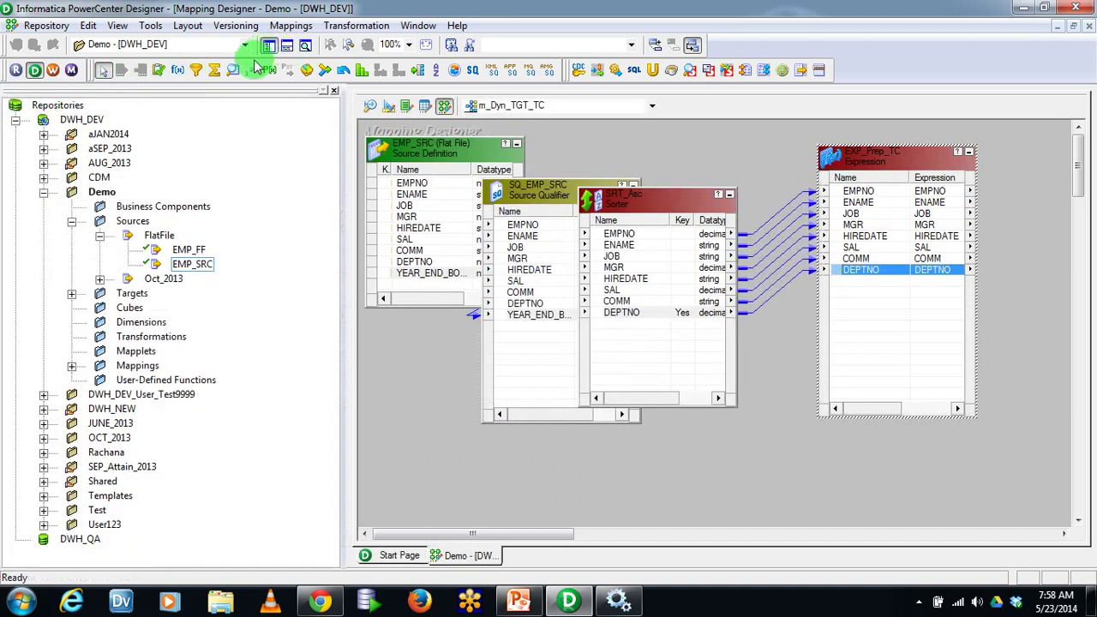
pyautogui.click(73, 293)
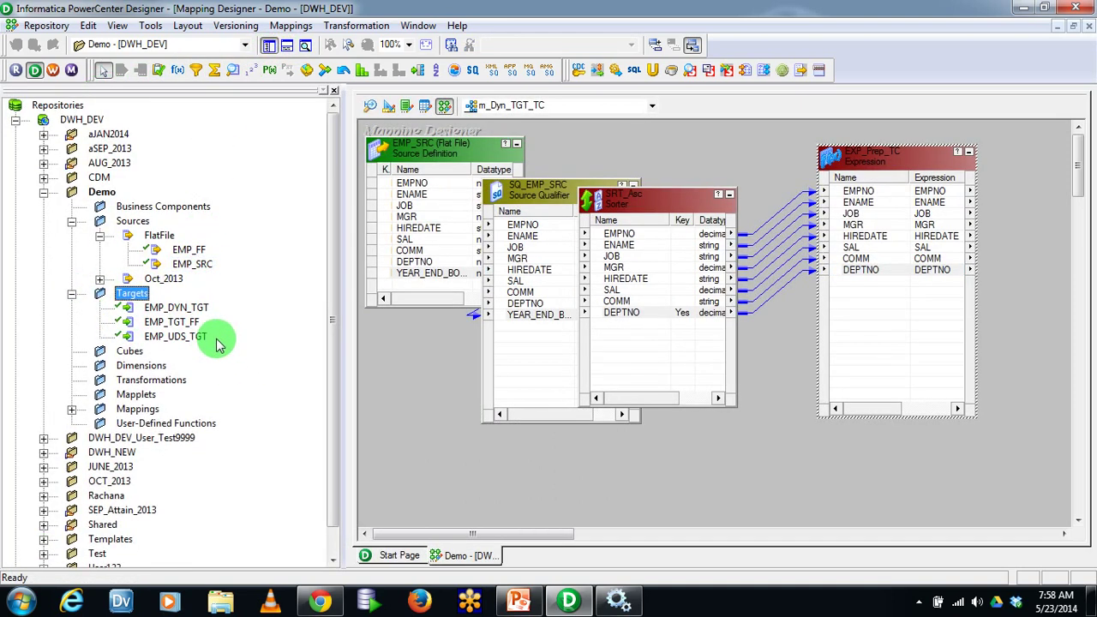
pyautogui.click(387, 106)
pyautogui.click(506, 194)
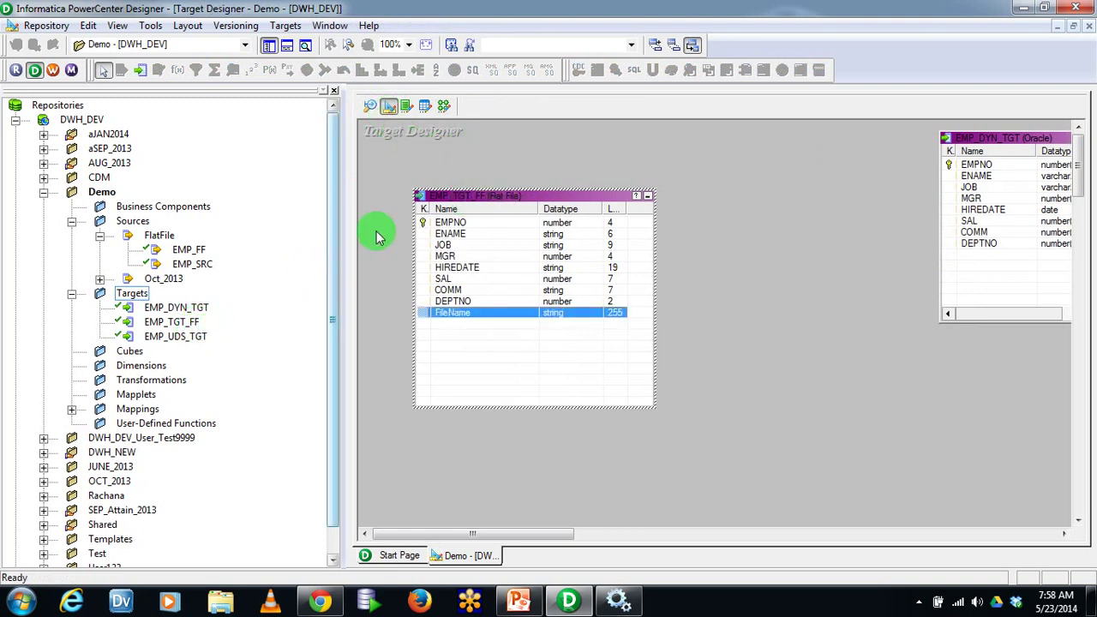
pyautogui.click(443, 106)
# Drop EMP_TGT_FF beside EXP_Prep_TC, enlarge it to show FileName, and hide the Navigator
pyautogui.moveTo(187, 323); pyautogui.dragTo(972, 171)
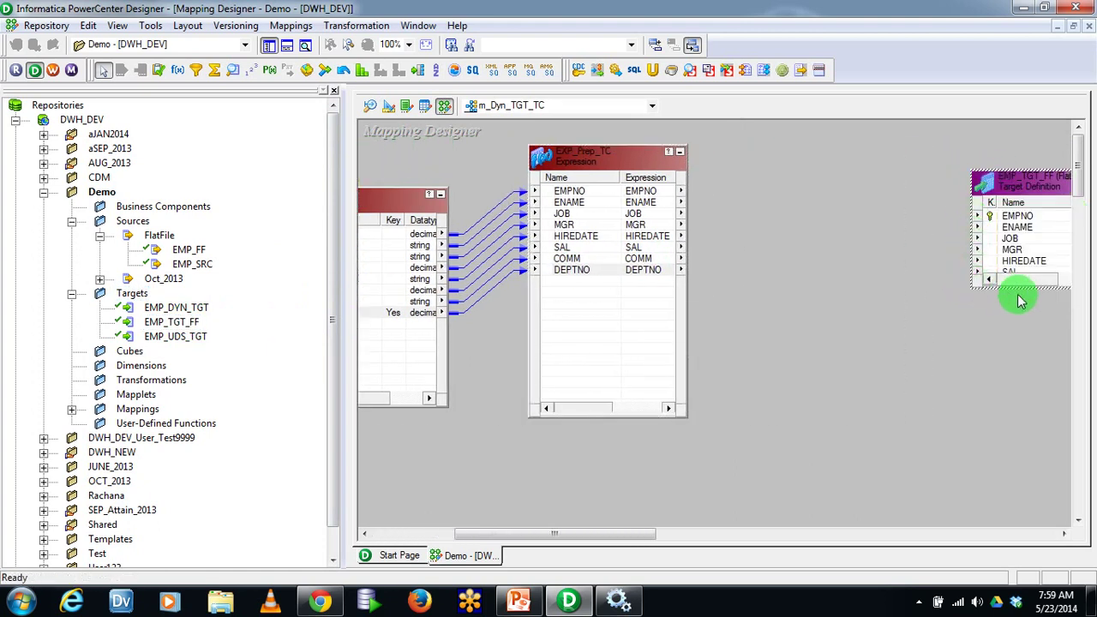
pyautogui.moveTo(1021, 286); pyautogui.dragTo(1039, 441)
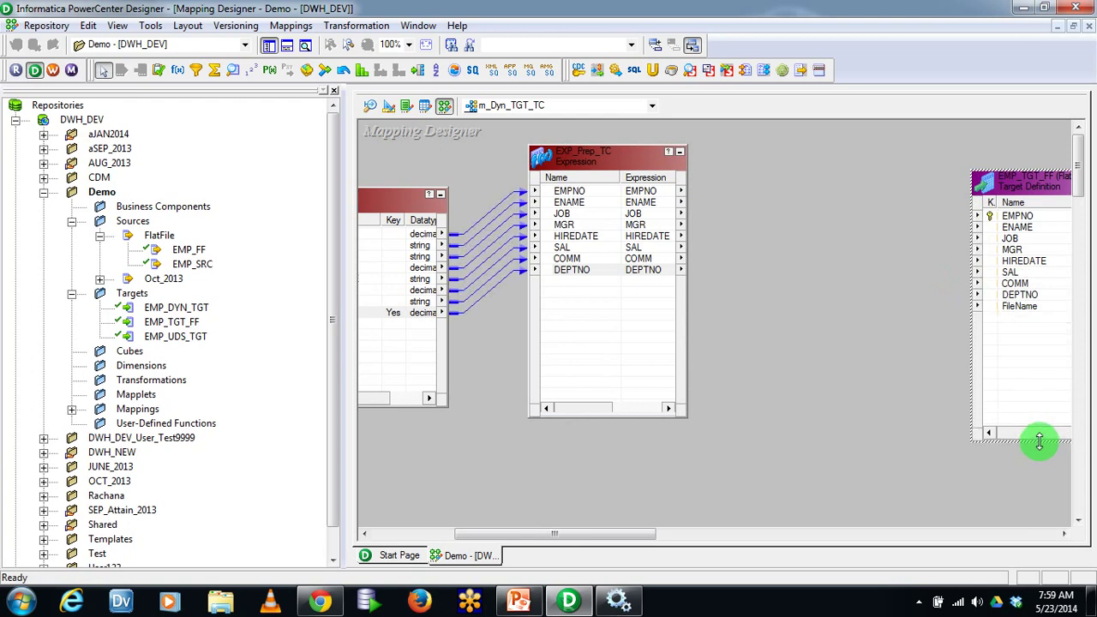
pyautogui.click(1024, 306)
pyautogui.click(334, 91)
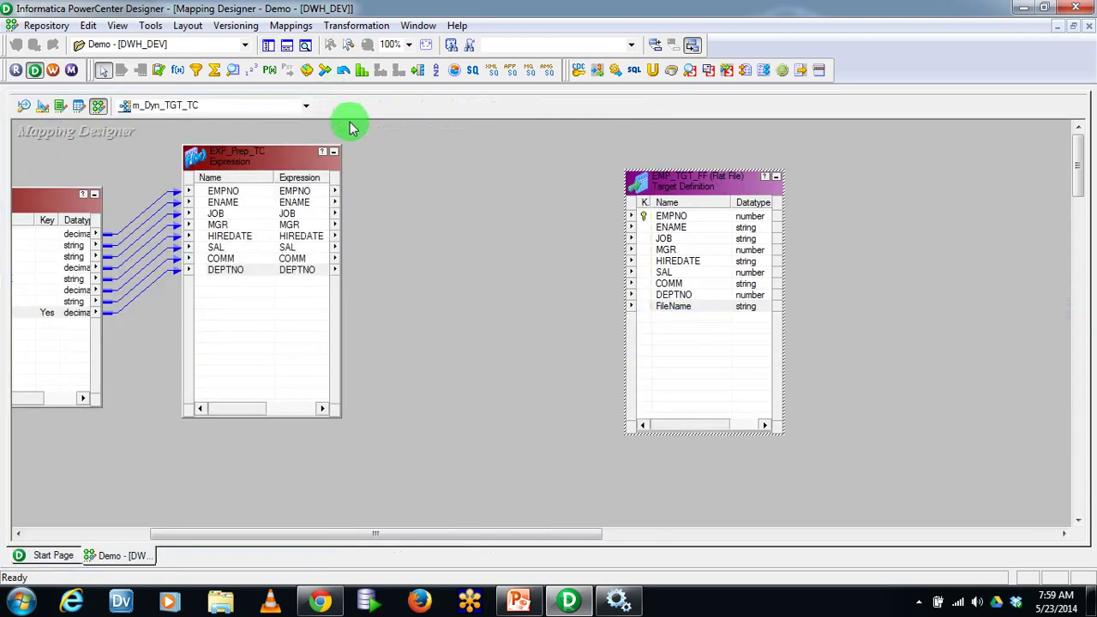
pyautogui.moveTo(255, 163); pyautogui.dragTo(292, 168)
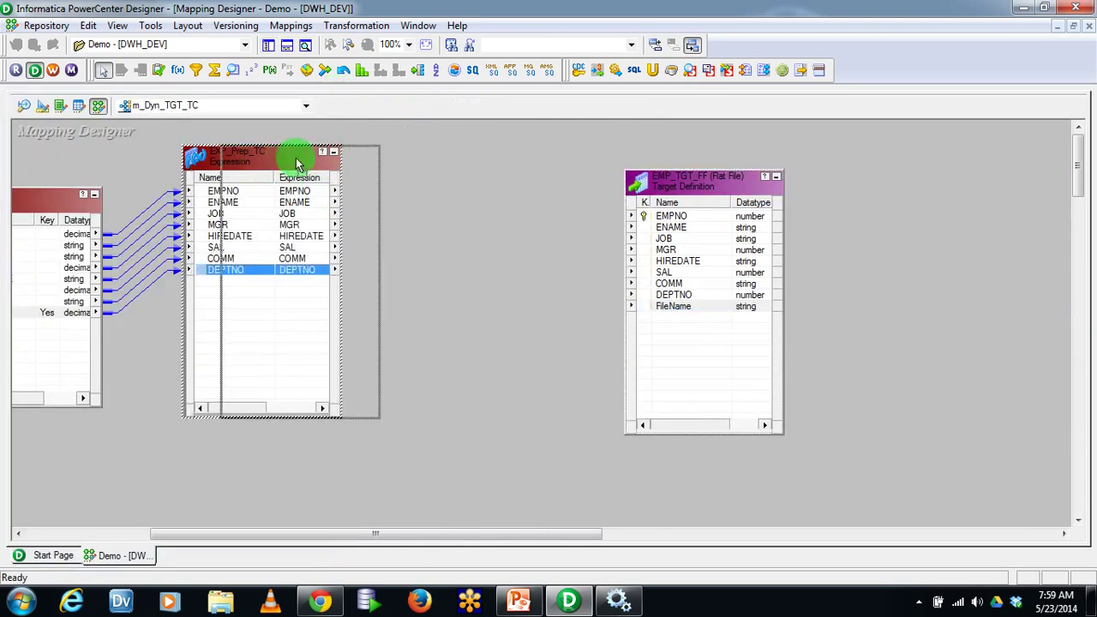
pyautogui.click(668, 307)
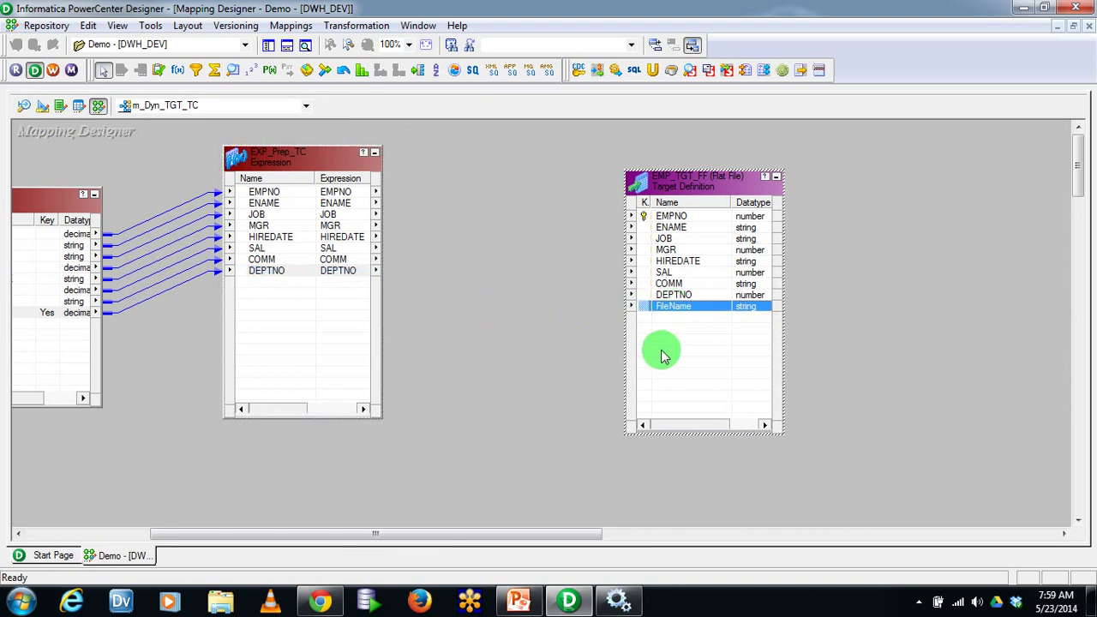
# Add an output-only FileName port with precision 255 to EXP_Prep_TC and open its expression
pyautogui.doubleClick(286, 269)
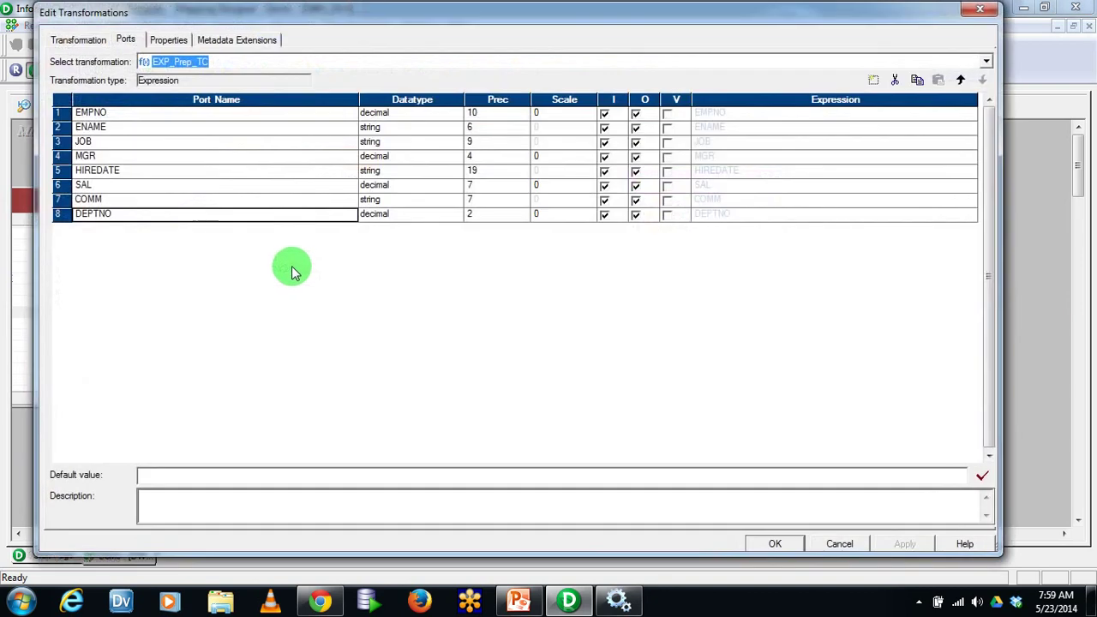
pyautogui.click(873, 80)
pyautogui.click(107, 228)
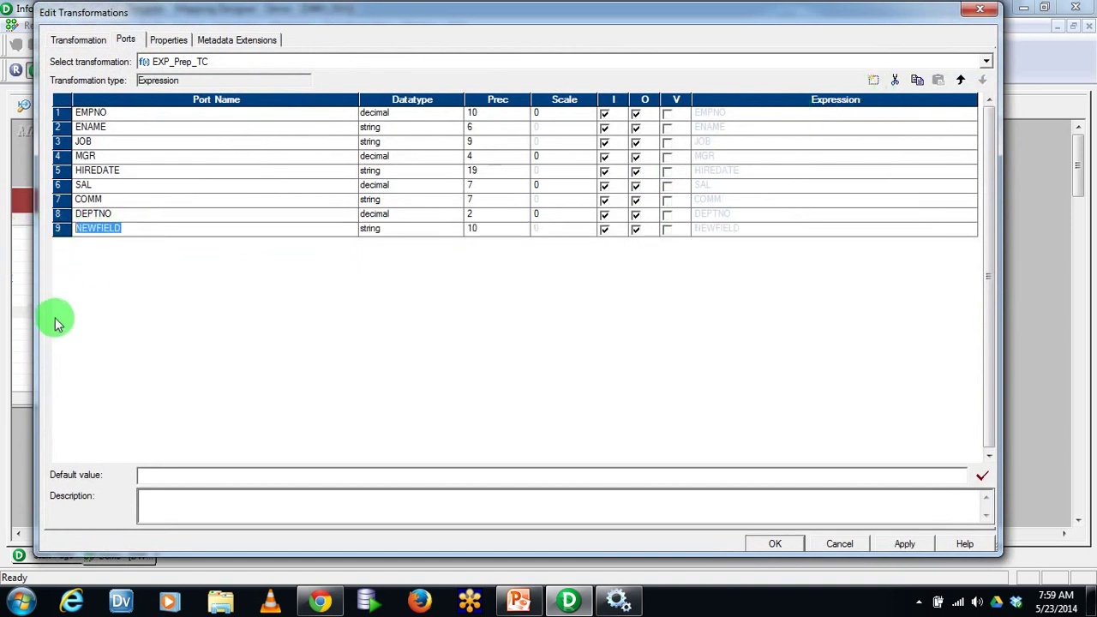
pyautogui.write('FileName')
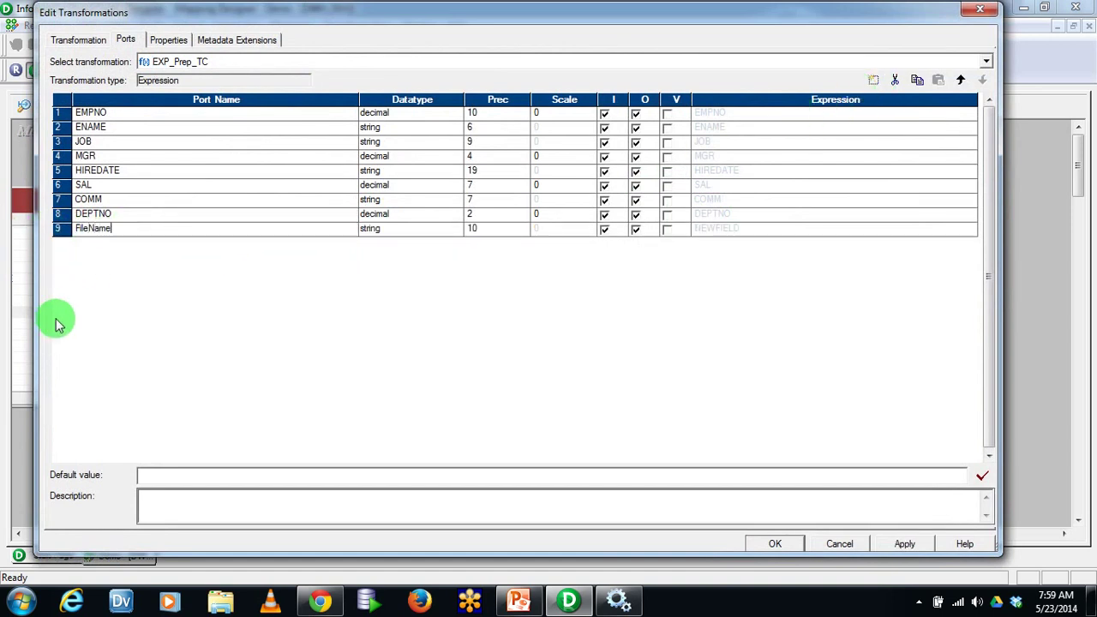
pyautogui.press('Tab')
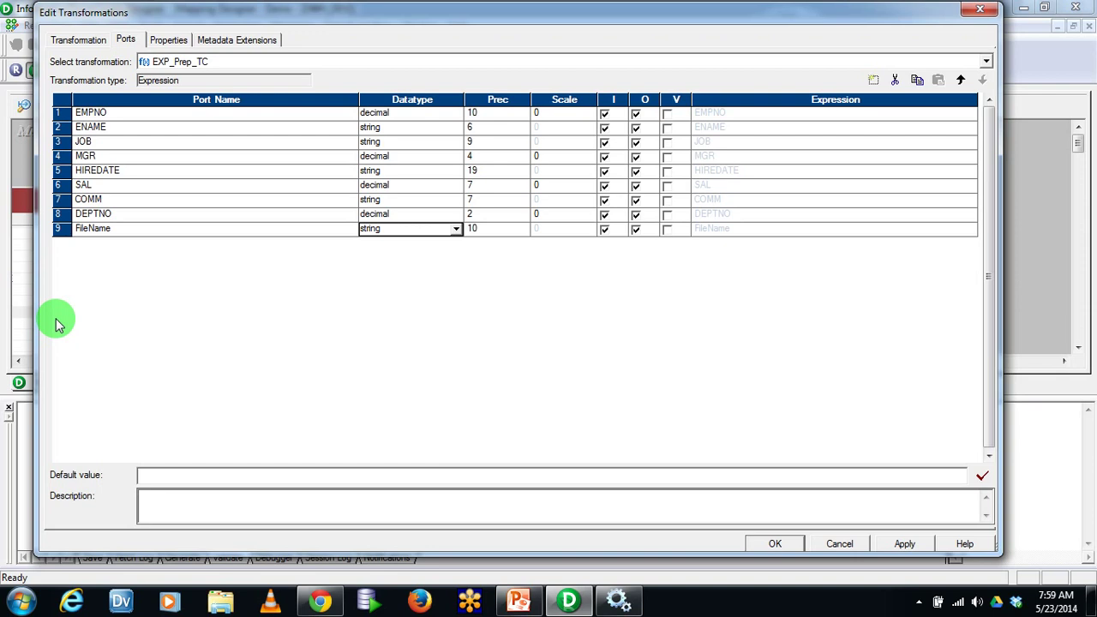
pyautogui.click(495, 228)
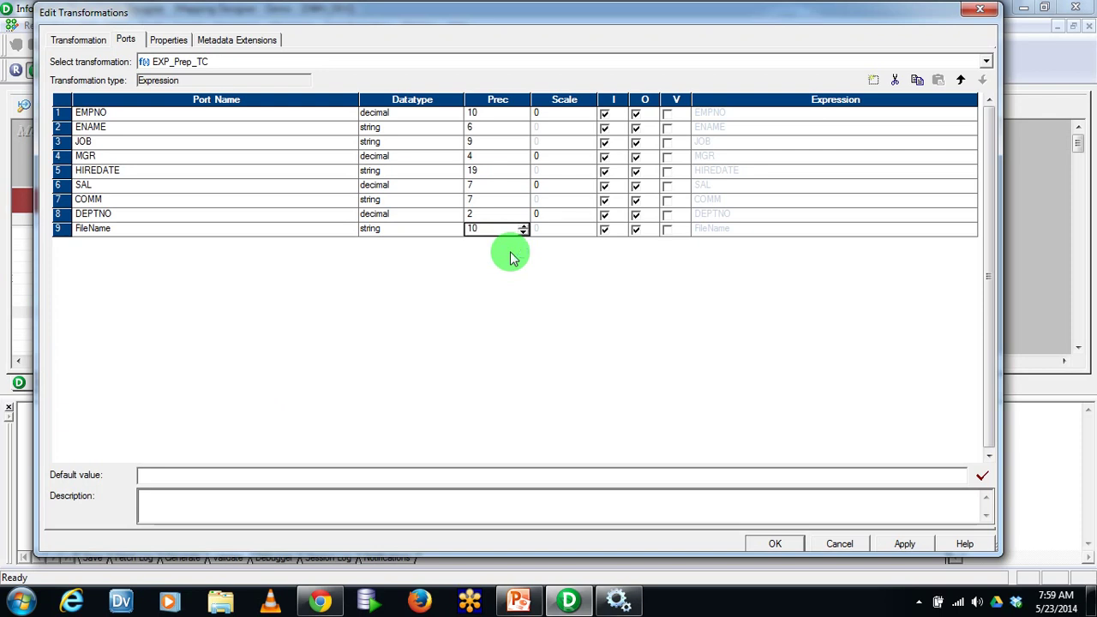
pyautogui.press('BackSpace')
pyautogui.press('BackSpace')
pyautogui.write('255')
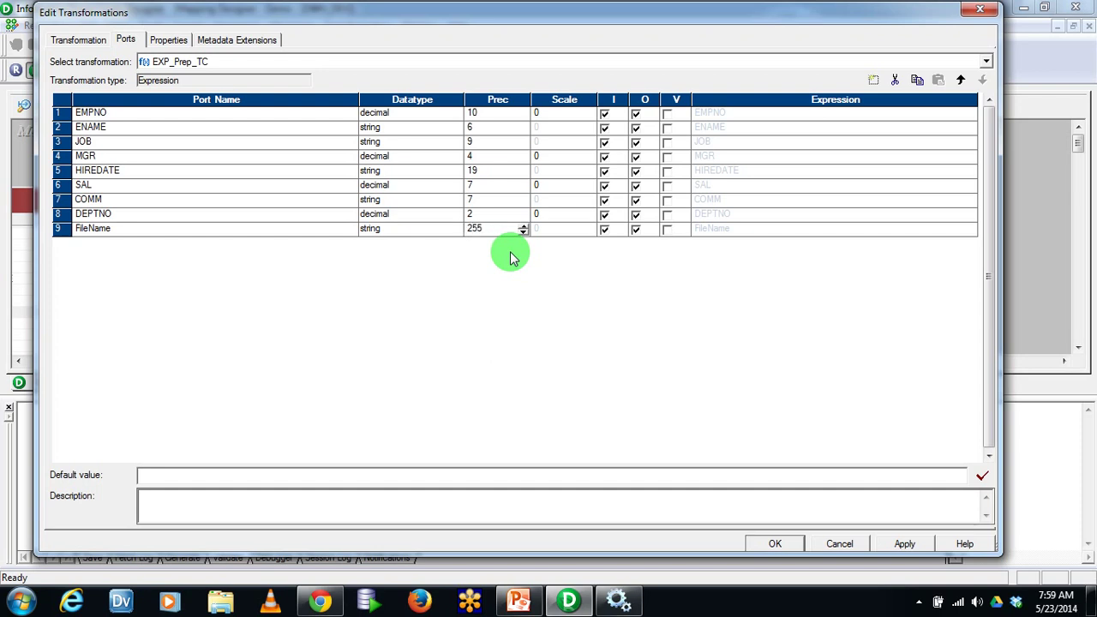
pyautogui.click(605, 229)
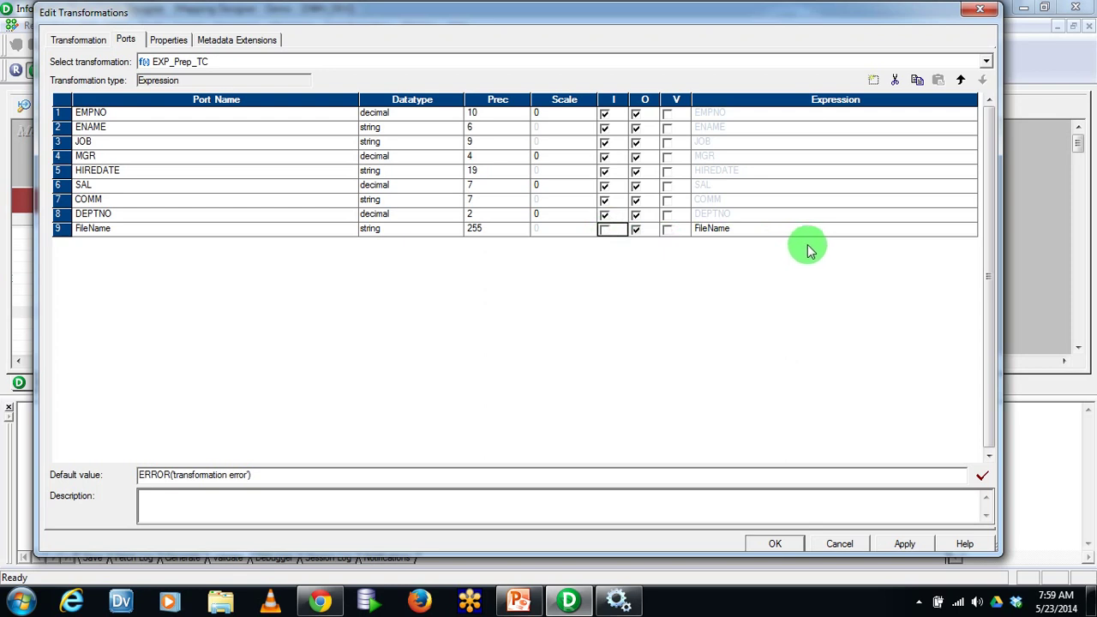
pyautogui.click(970, 230)
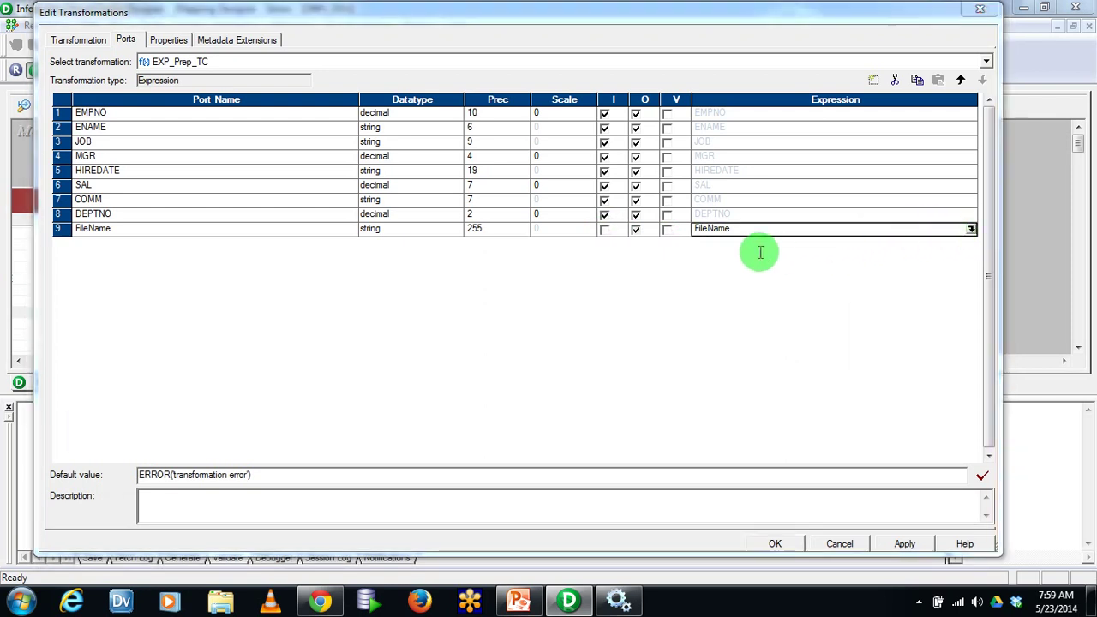
pyautogui.click(97, 52)
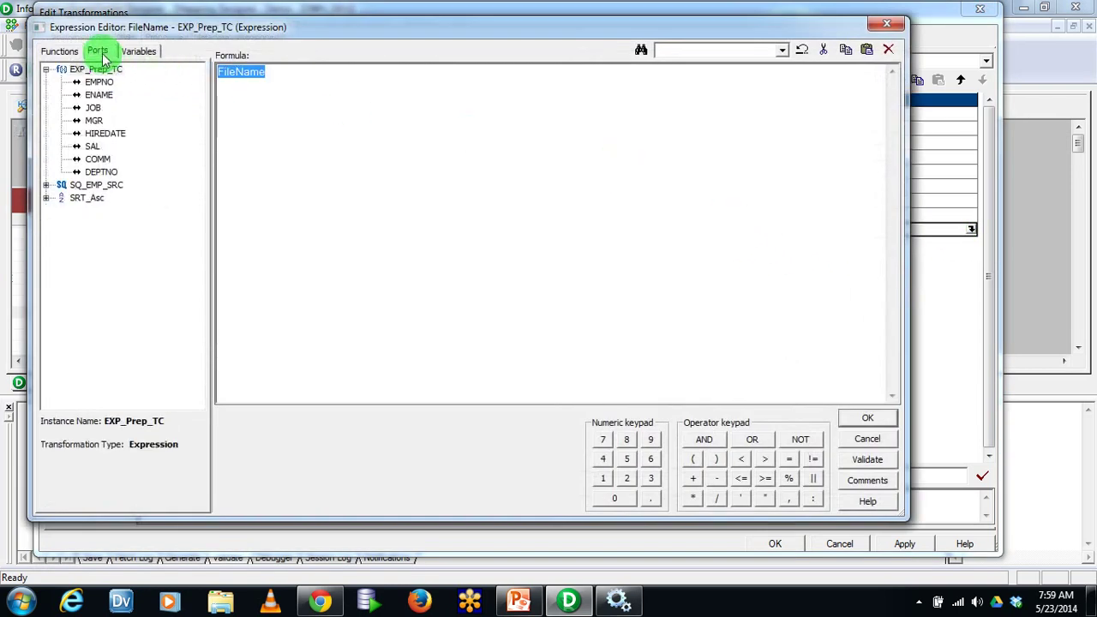
# Clear the FileName formula and restart it as 'DEPT_NO'||
pyautogui.doubleClick(104, 173)
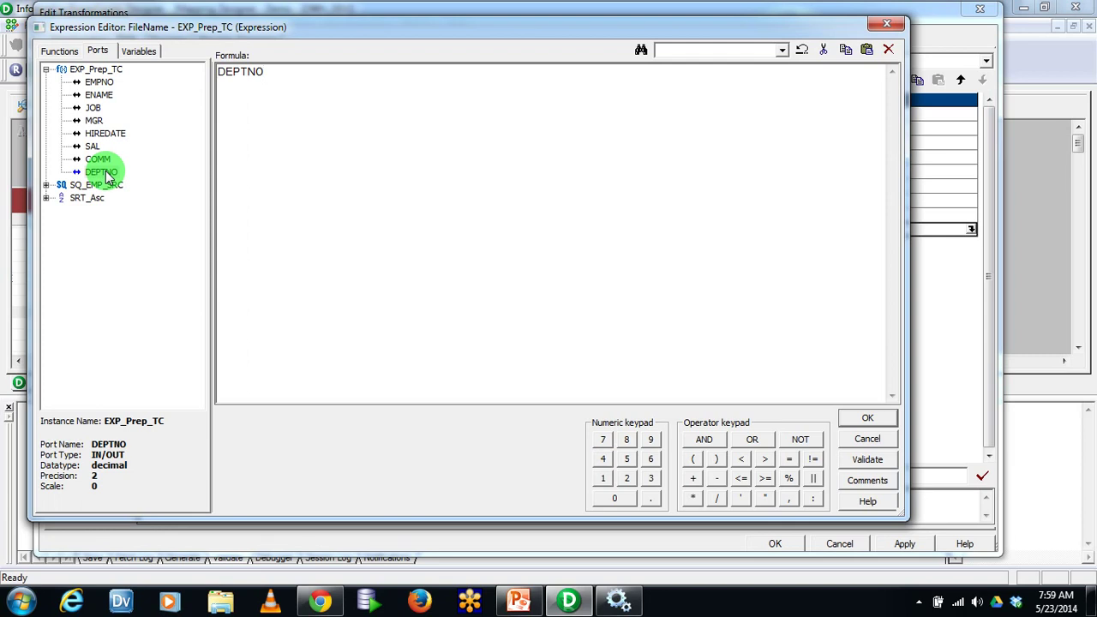
pyautogui.write('||')
pyautogui.hotkey('ctrl', 'a')
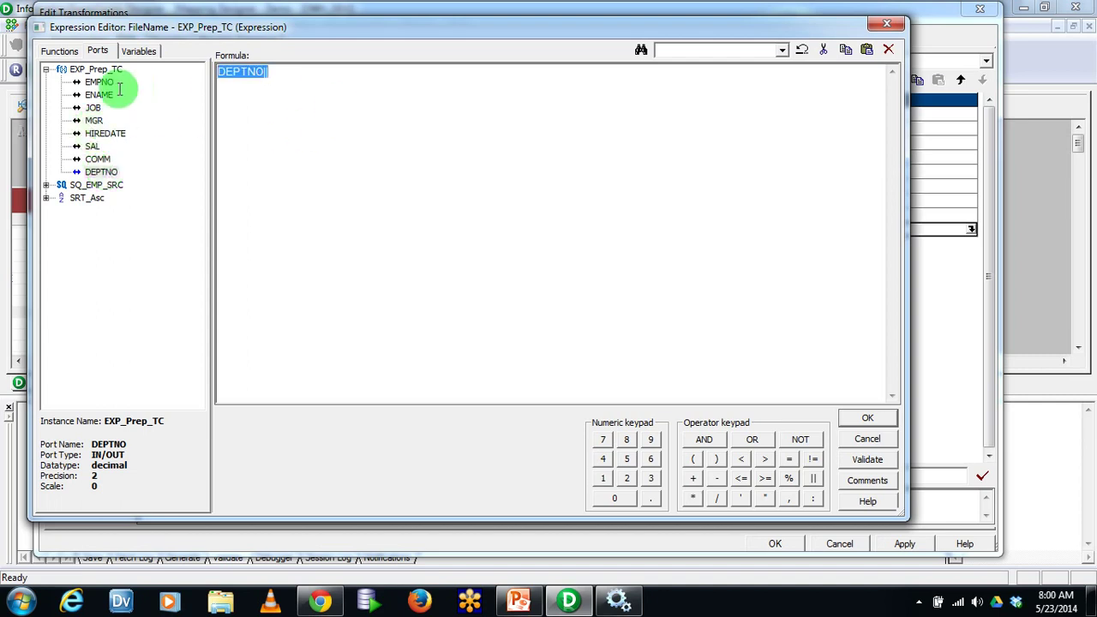
pyautogui.press('Delete')
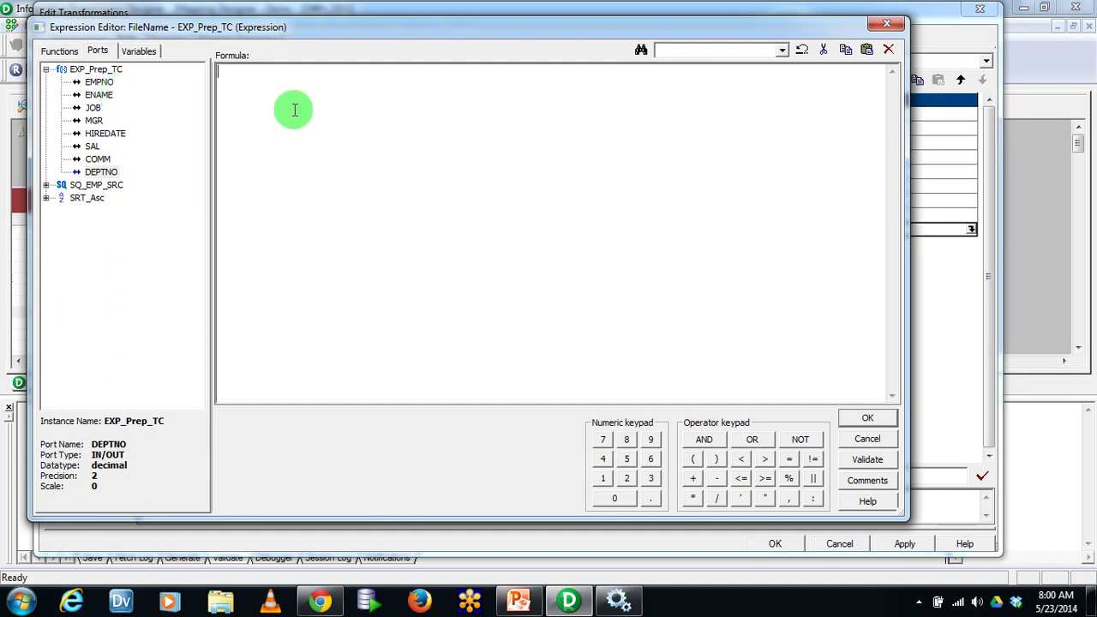
pyautogui.write("'DEPT_NO'||")
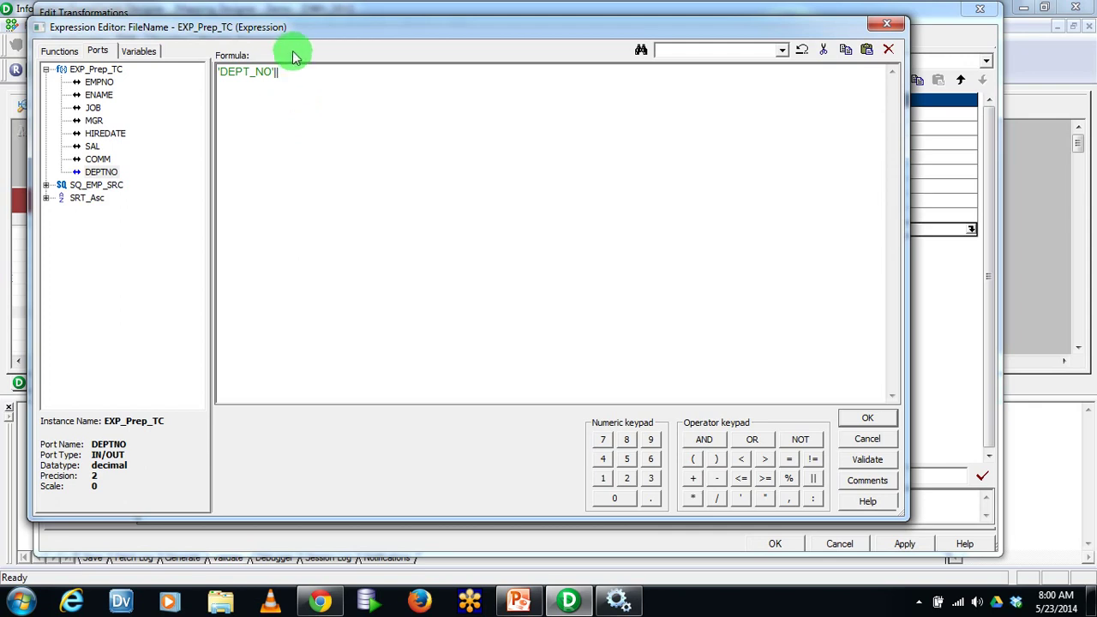
pyautogui.moveTo(286, 29); pyautogui.dragTo(437, 320)
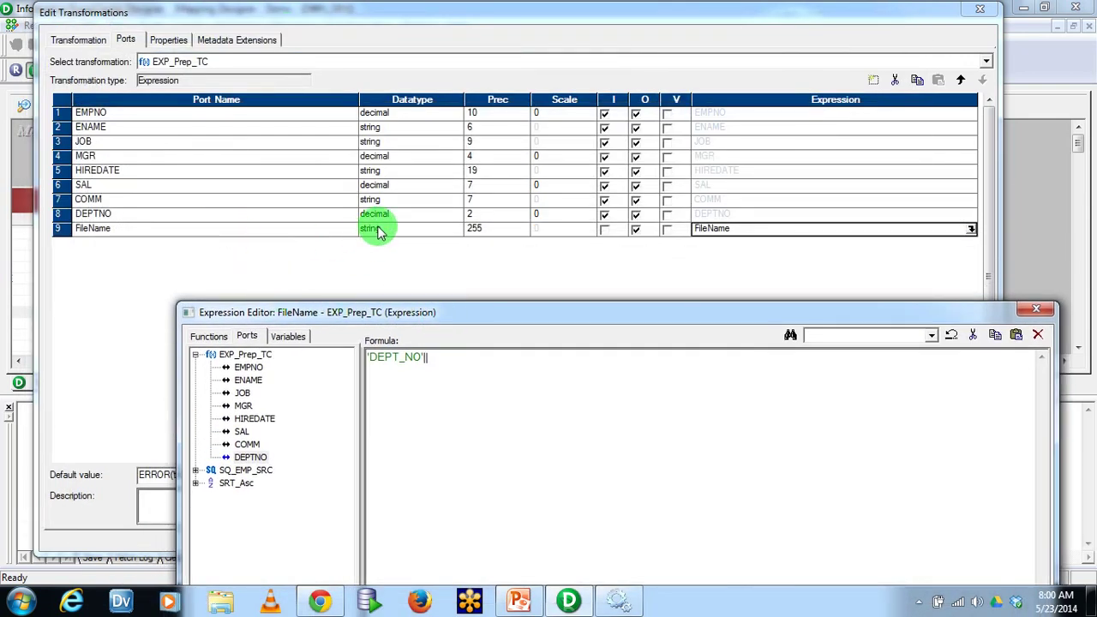
# Extend the FileName formula with TO_CHAR(DEPTNO)||
pyautogui.moveTo(416, 310); pyautogui.dragTo(368, 112)
pyautogui.write('TO_CHAR')
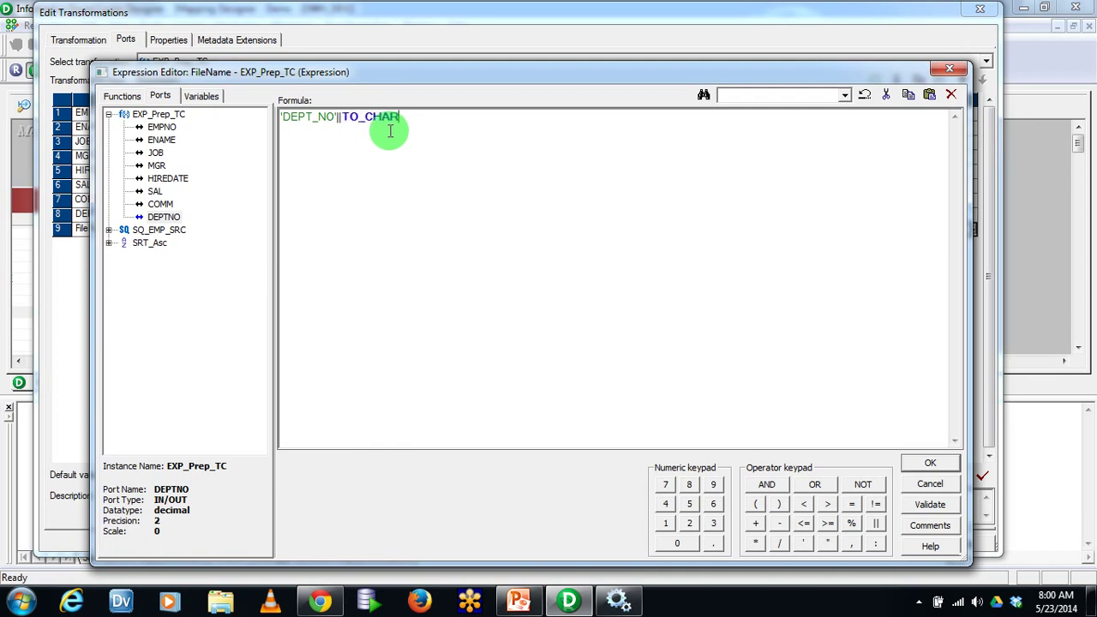
pyautogui.write('(')
pyautogui.doubleClick(171, 221)
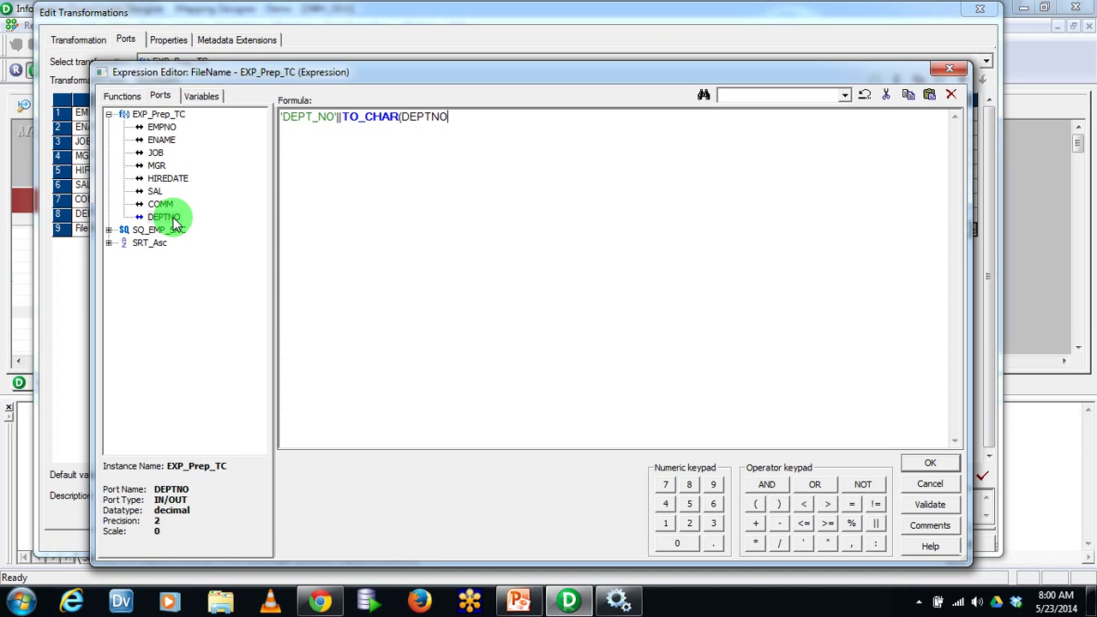
pyautogui.write(')||')
# Add note lines OUT and DAT .txt below the formula
pyautogui.press('Return')
pyautogui.press('Return')
pyautogui.write('OUT')
pyautogui.press('Return')
pyautogui.write('DAT .tc')
pyautogui.press('BackSpace')
pyautogui.write('t')
pyautogui.press('BackSpace')
pyautogui.write('xt')
# Turn the OUT, DAT and .txt note lines into -- comments
pyautogui.click(362, 156)
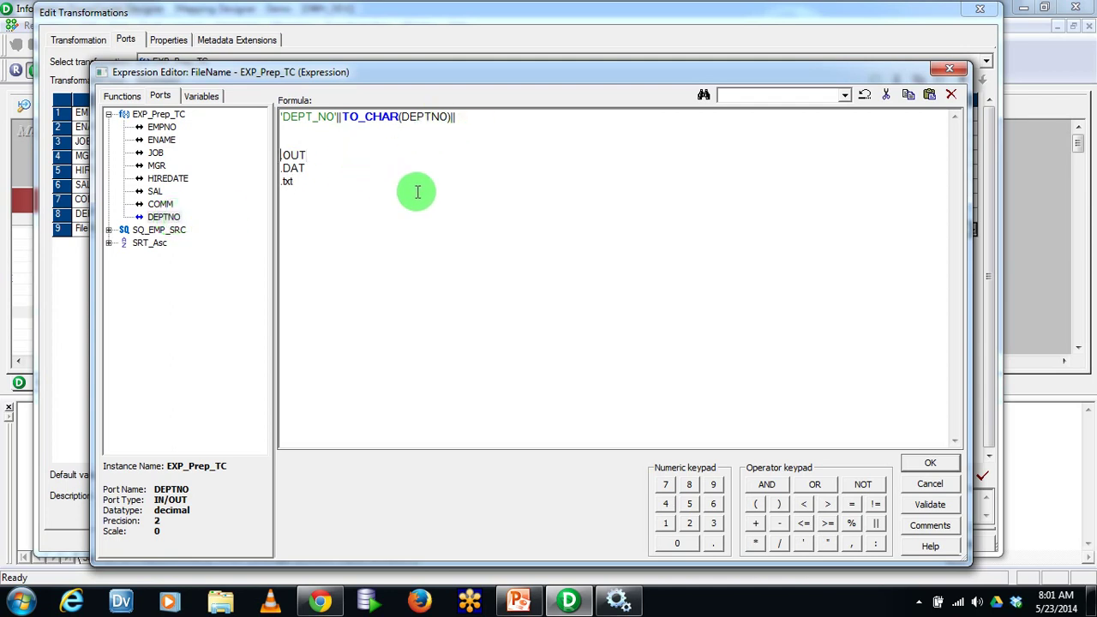
pyautogui.press('Home')
pyautogui.write('--OUT --')
pyautogui.press('Down')
pyautogui.press('Home')
pyautogui.write('--')
# Finish the formula with '.txt', validate it and apply it to FileName
pyautogui.click(509, 118)
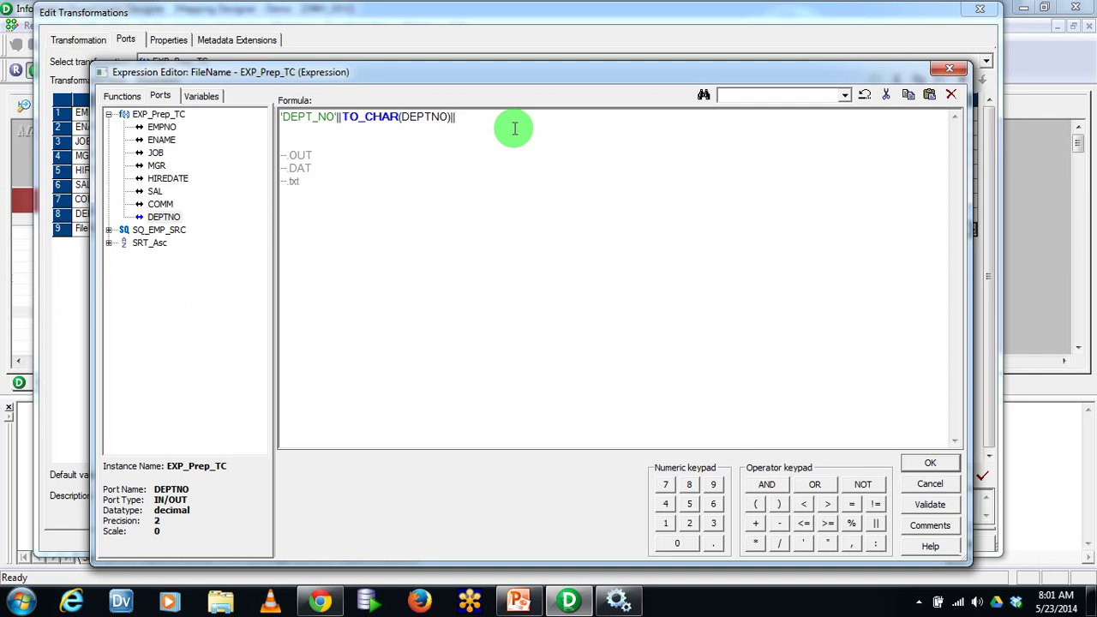
pyautogui.write("'.txt'")
pyautogui.click(926, 507)
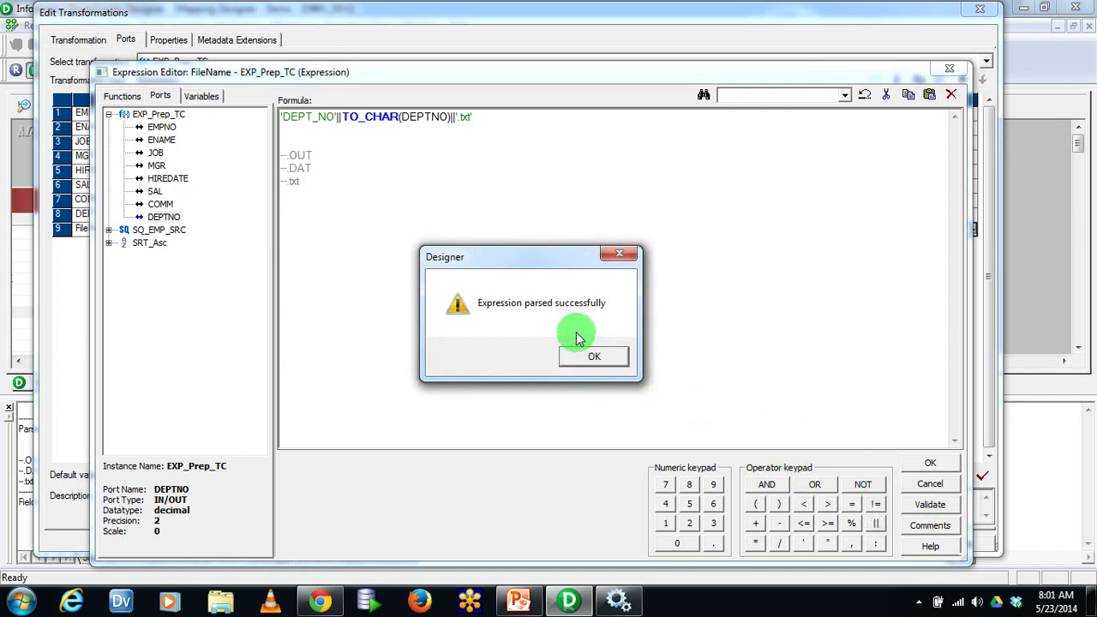
pyautogui.click(588, 356)
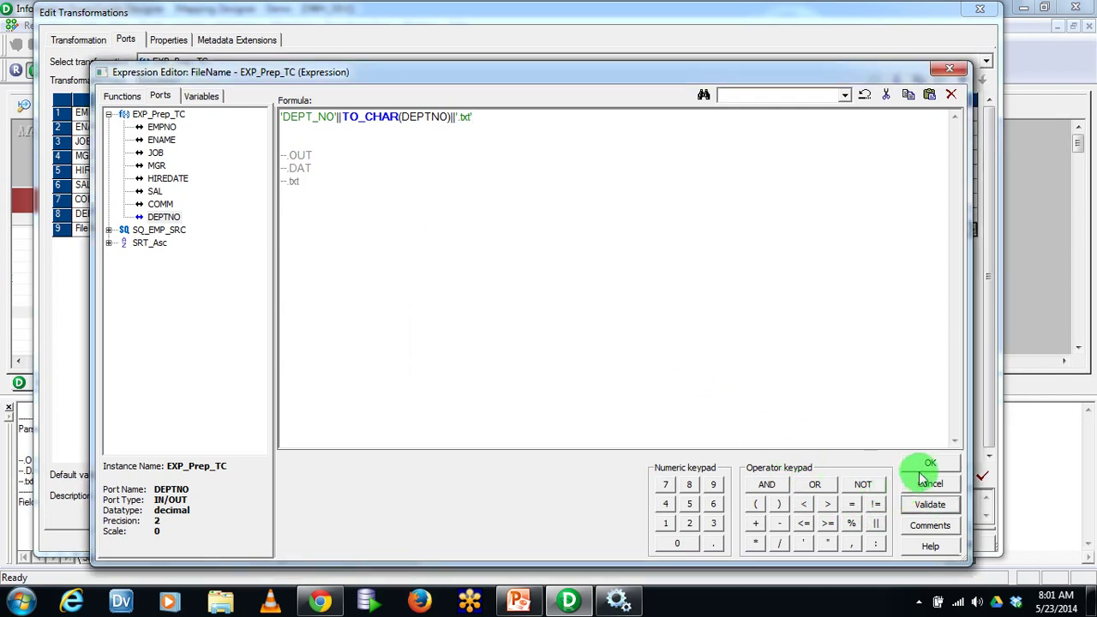
pyautogui.click(925, 467)
pyautogui.click(905, 543)
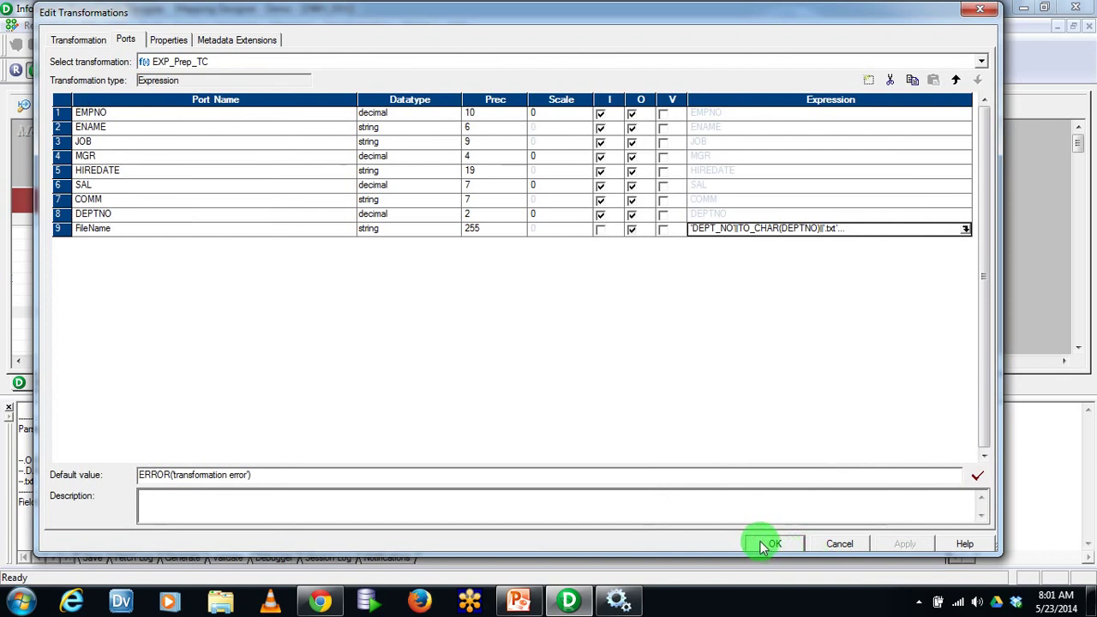
# Close Edit Transformations and save m_Dyn_TGT_TC to the repository
pyautogui.click(765, 545)
pyautogui.click(8, 408)
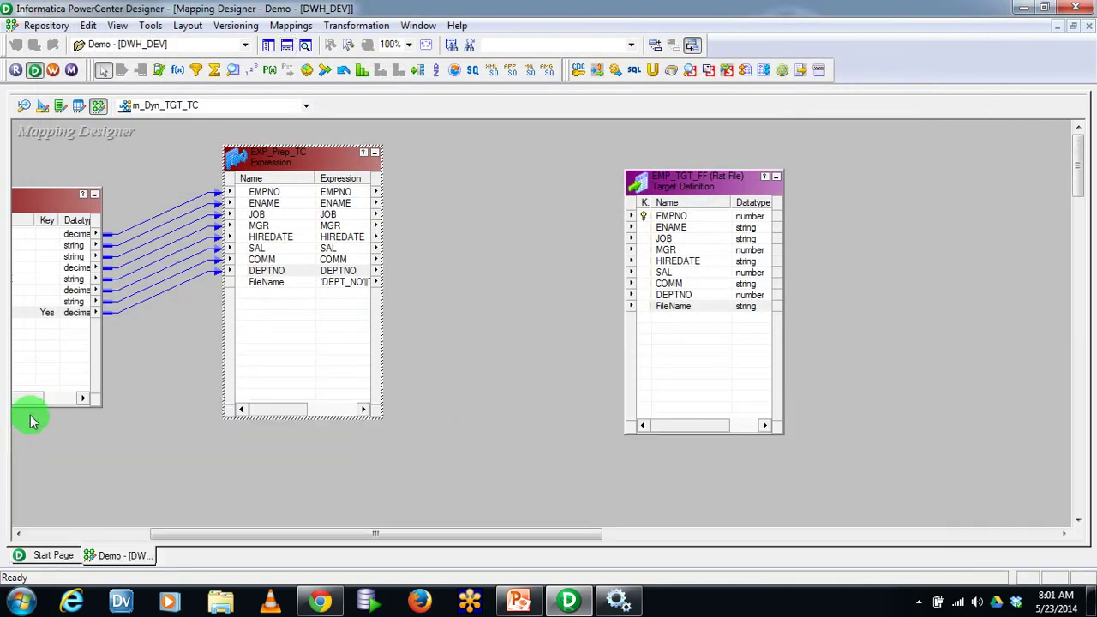
pyautogui.click(43, 25)
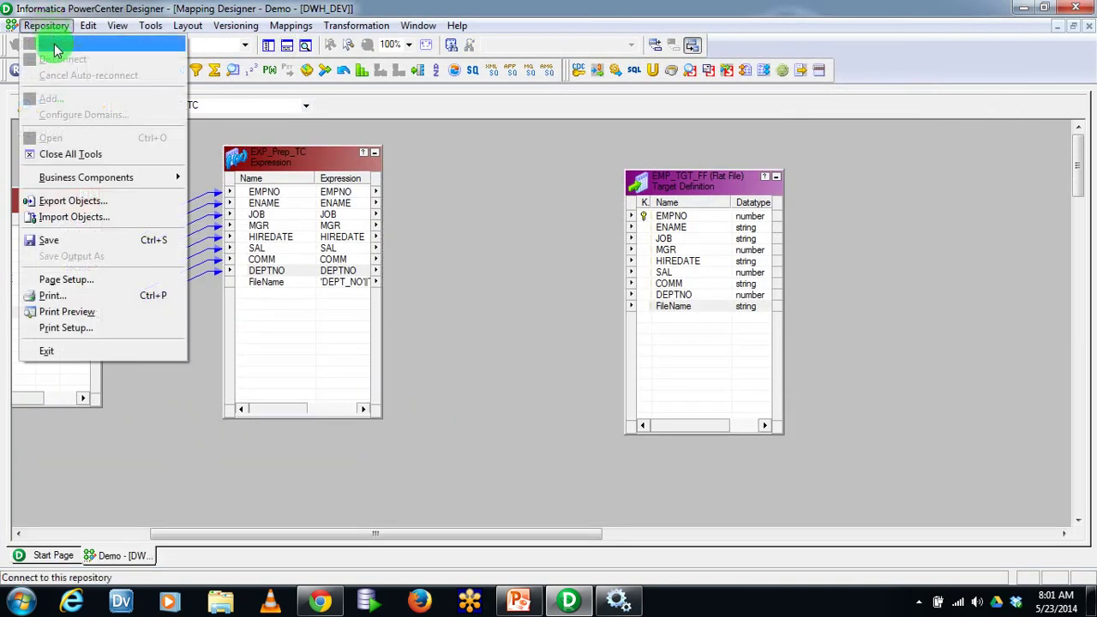
pyautogui.click(78, 247)
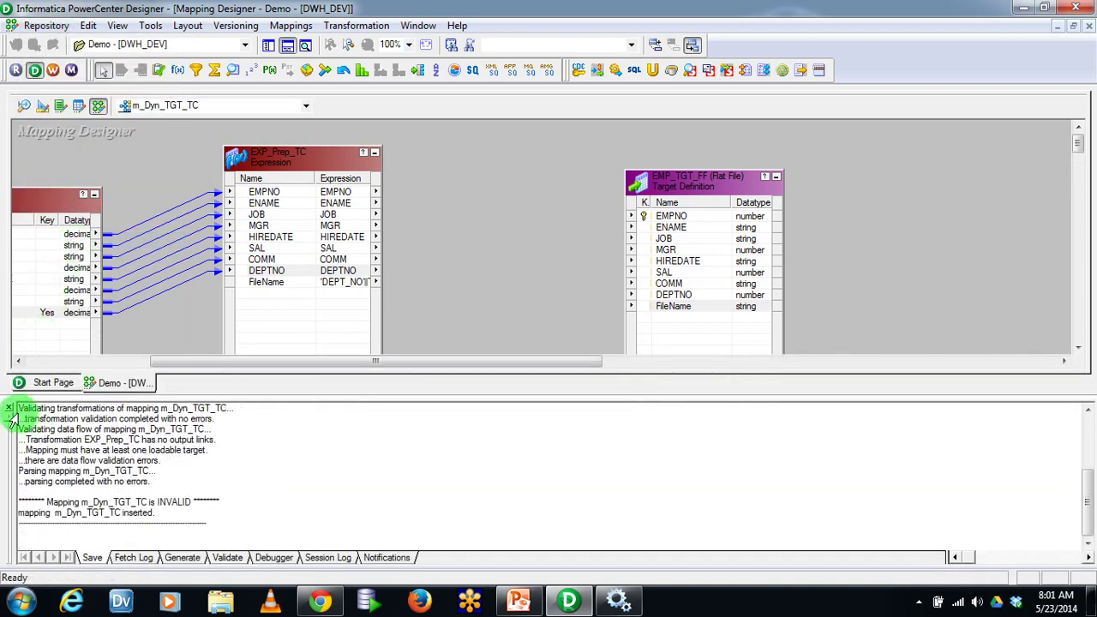
# Review the Output log message marking the mapping INVALID, then close the panel
pyautogui.moveTo(211, 503); pyautogui.dragTo(20, 502)
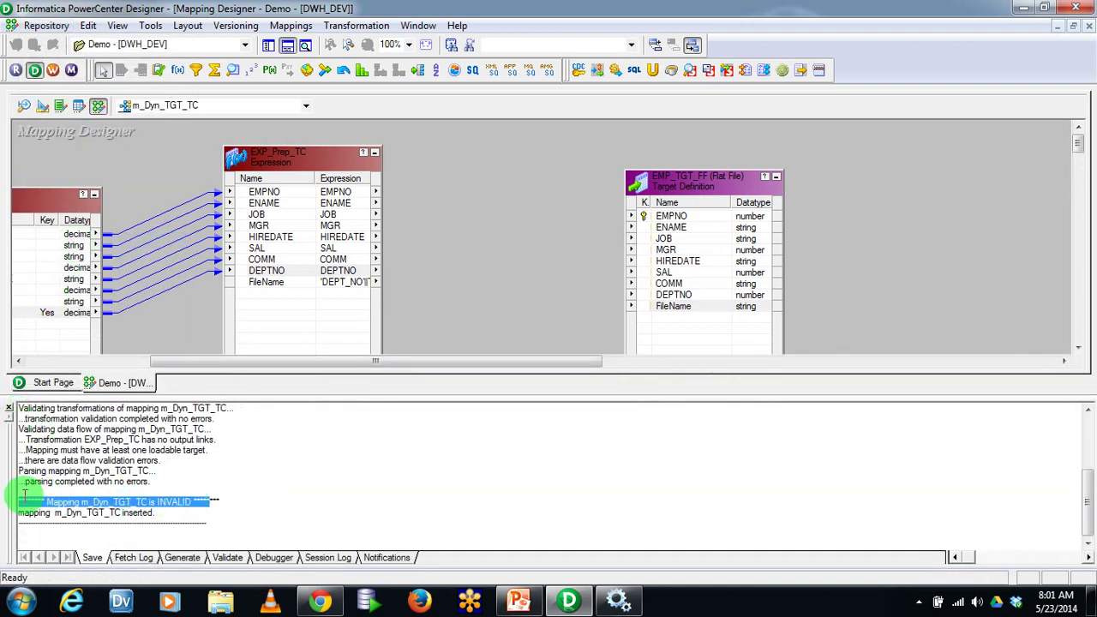
pyautogui.click(283, 505)
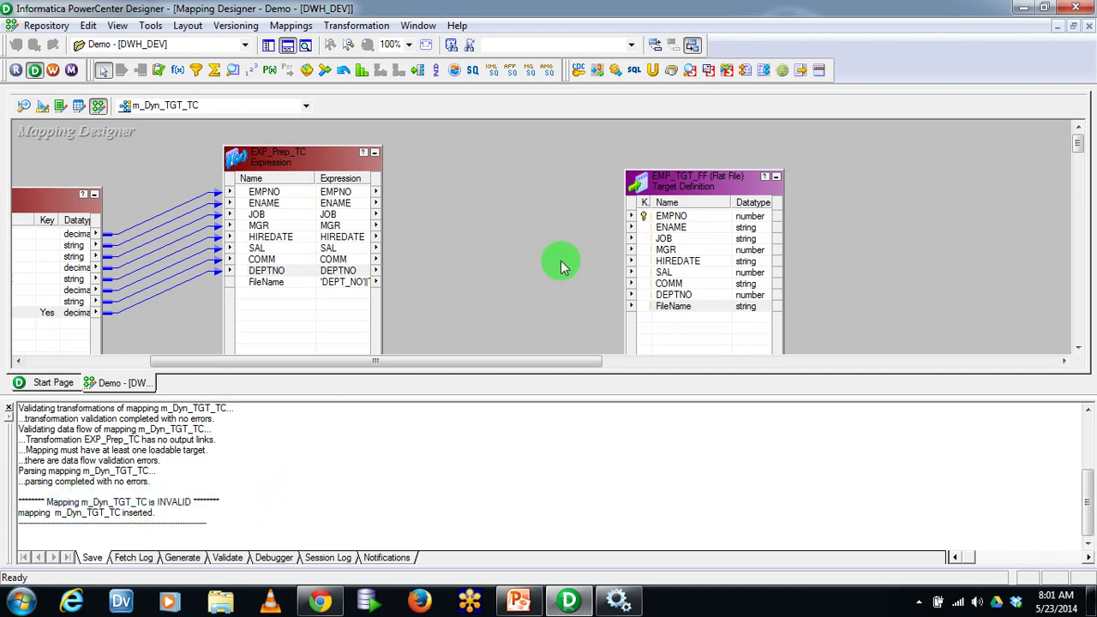
pyautogui.click(9, 408)
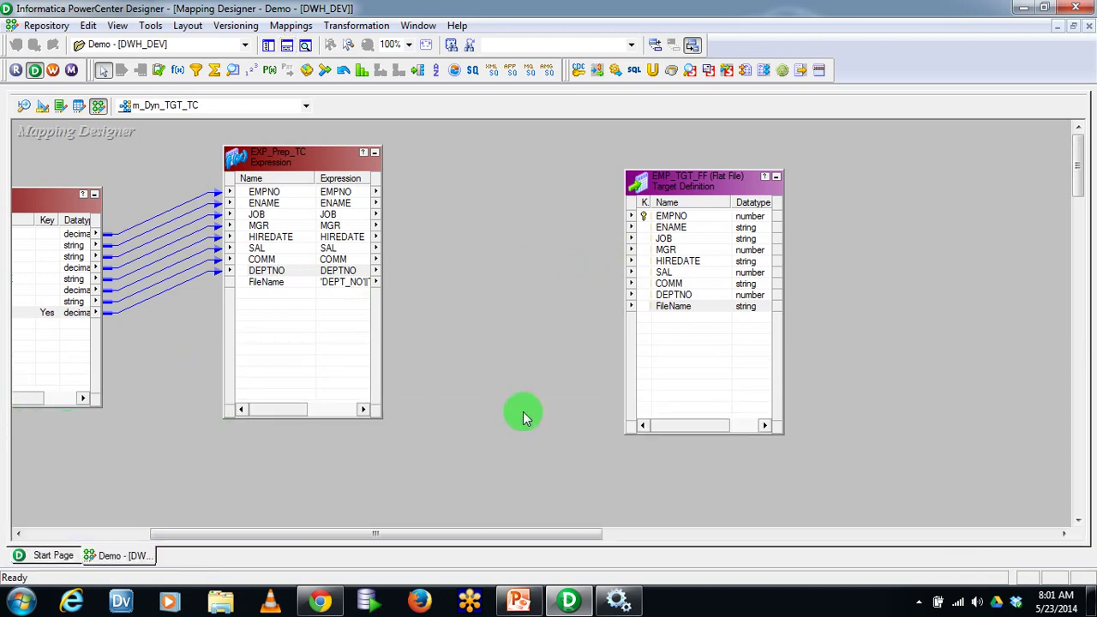
pyautogui.click(348, 286)
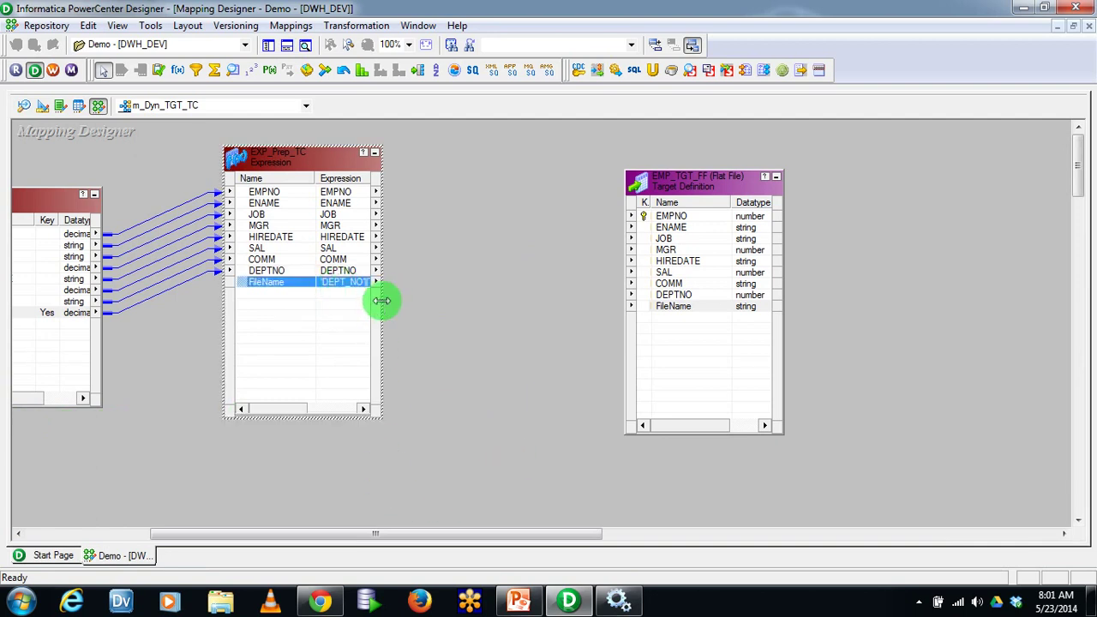
# Widen EXP_Prep_TC so each port's datatype and length show
pyautogui.moveTo(382, 300); pyautogui.dragTo(482, 302)
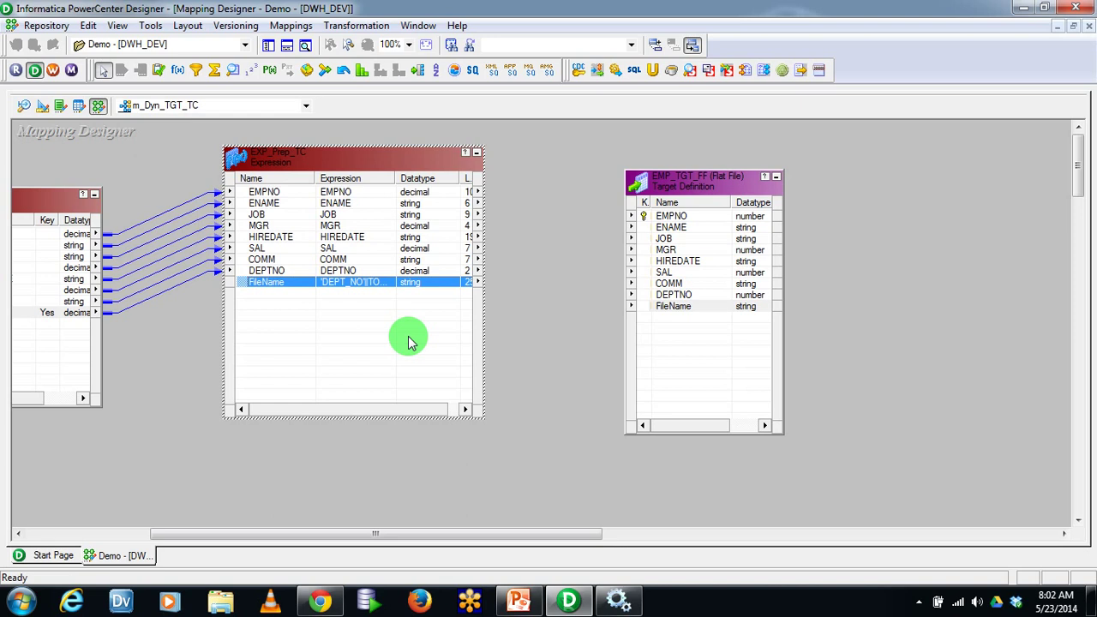
pyautogui.click(329, 305)
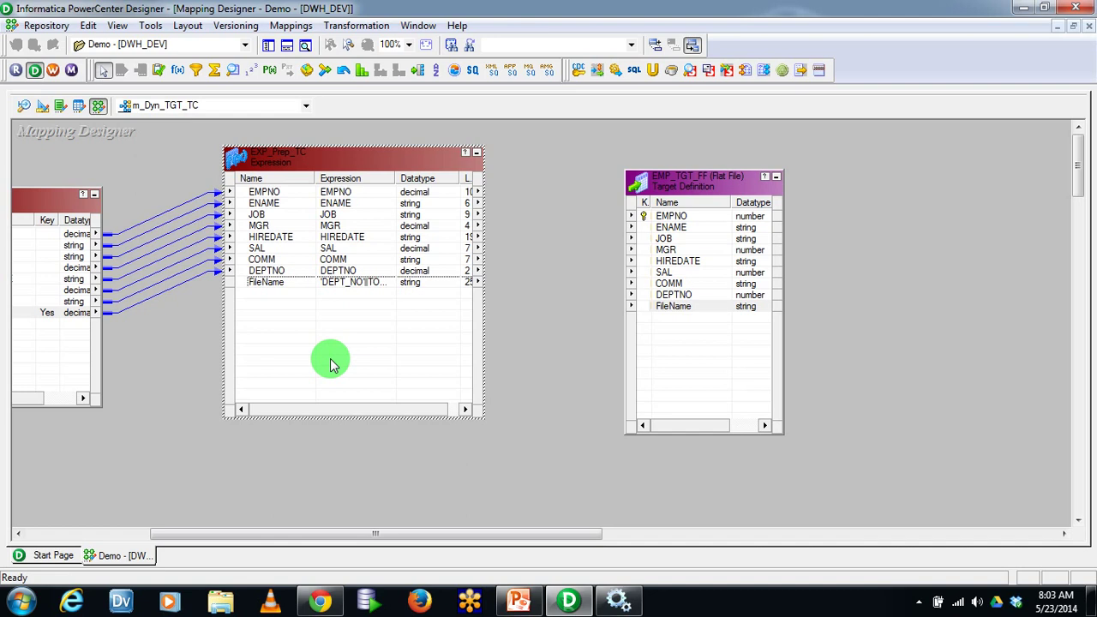
pyautogui.doubleClick(349, 283)
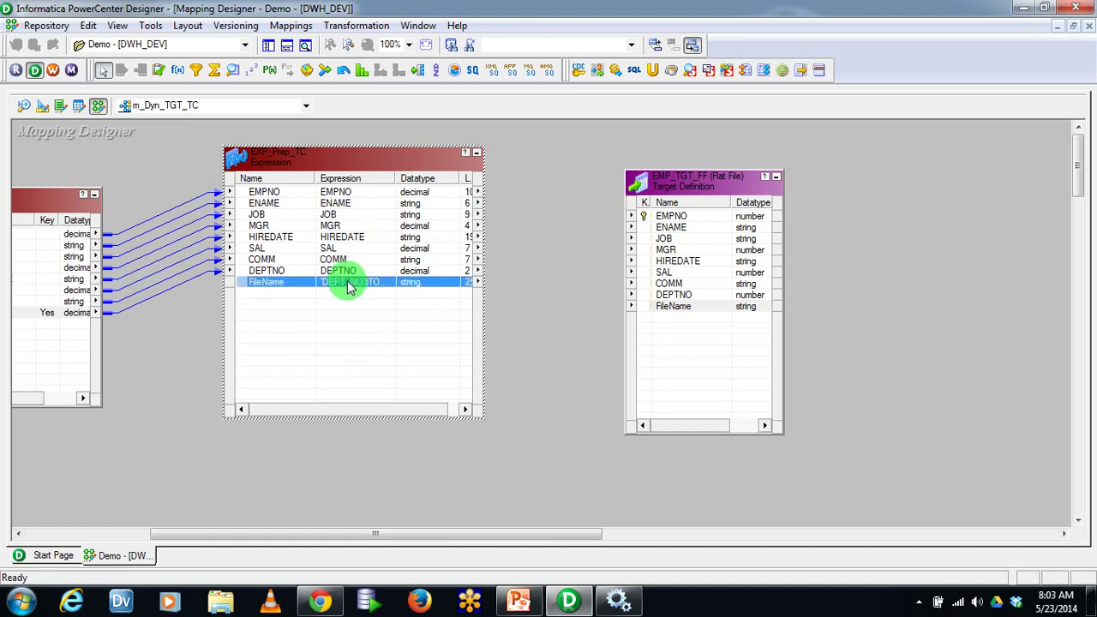
# Add a new port to EXP_Prep_TC and name it V_ChangeFlag
pyautogui.click(212, 230)
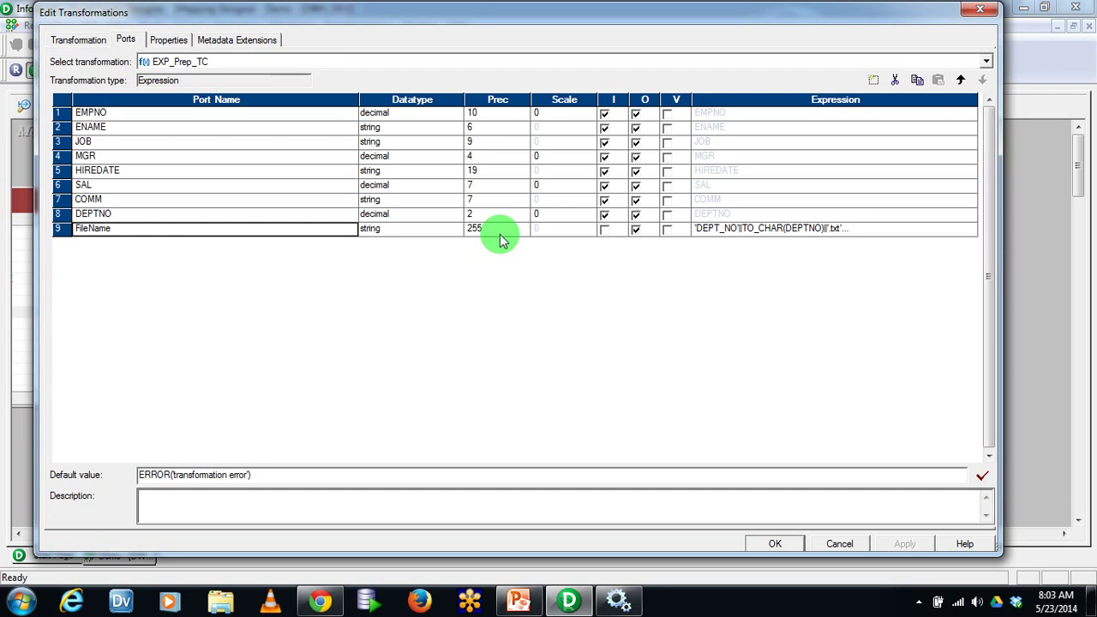
pyautogui.click(873, 81)
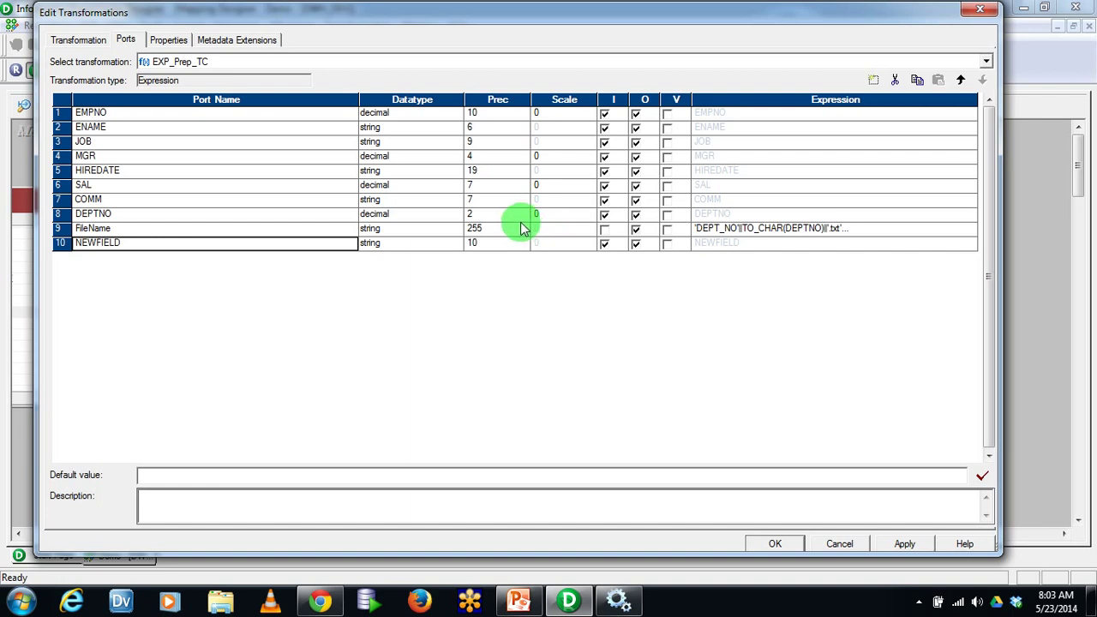
pyautogui.click(137, 243)
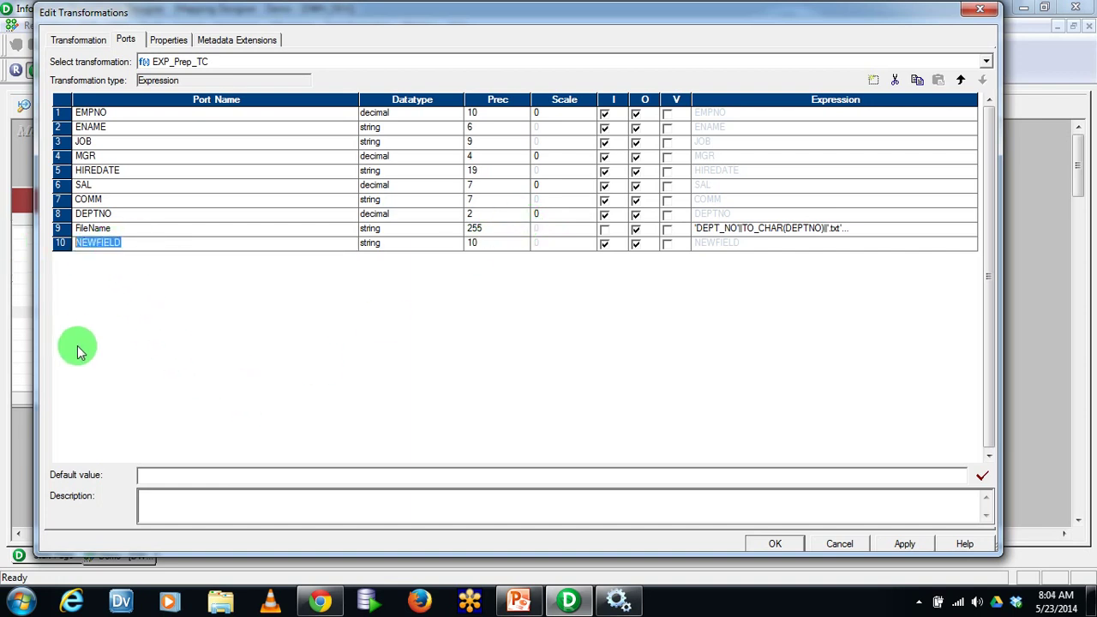
pyautogui.write('V_')
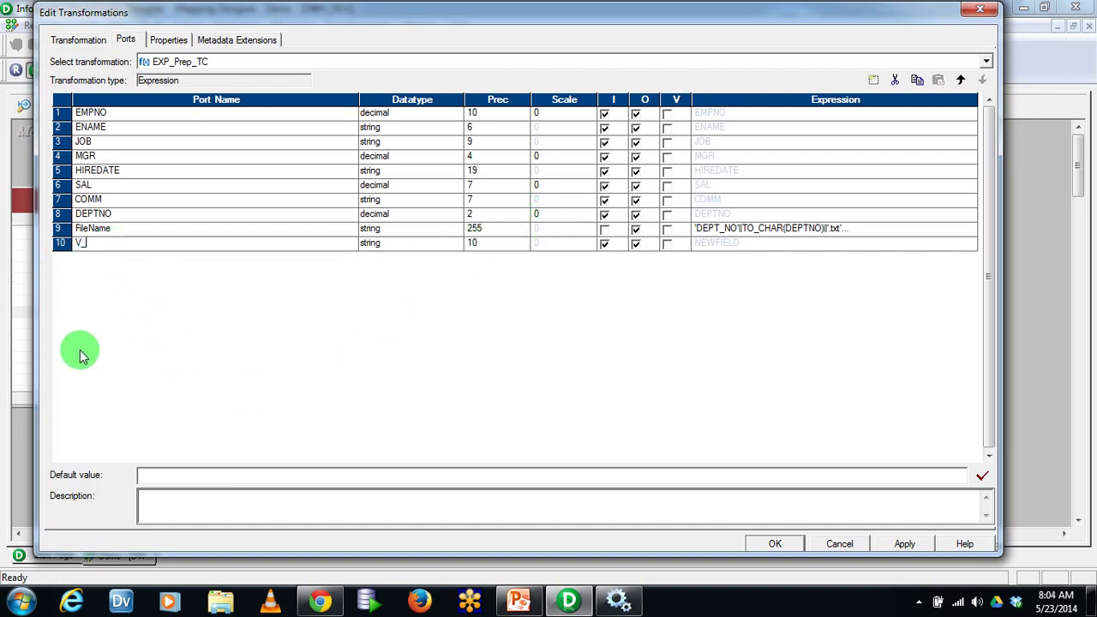
pyautogui.write('ChangeFlag')
pyautogui.press('Tab')
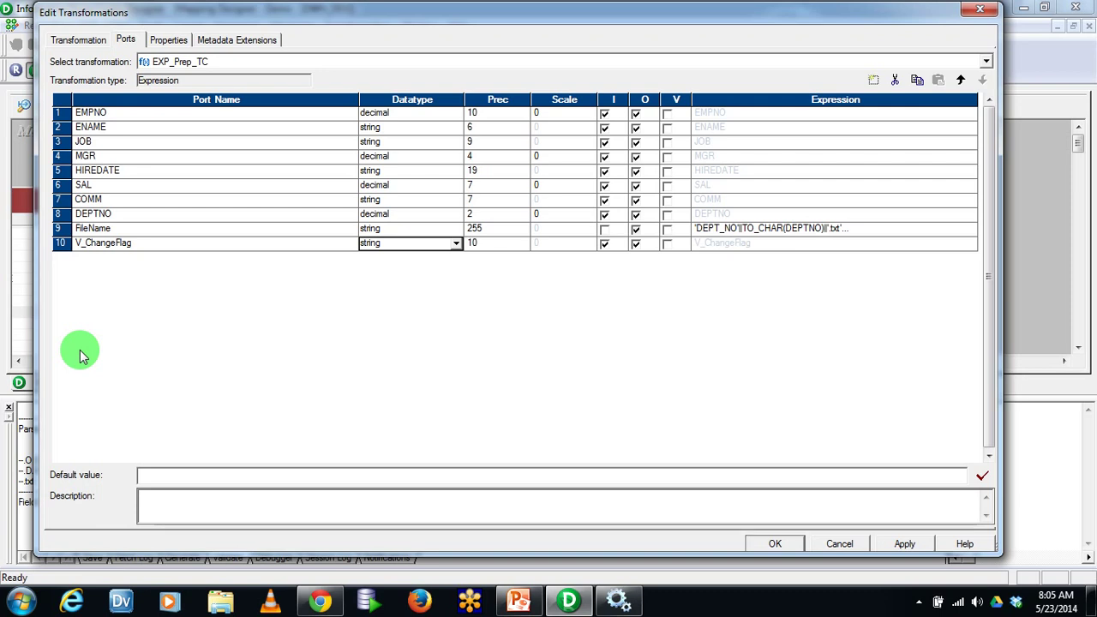
# Make V_ChangeFlag an integer, variable-only port
pyautogui.press('i')
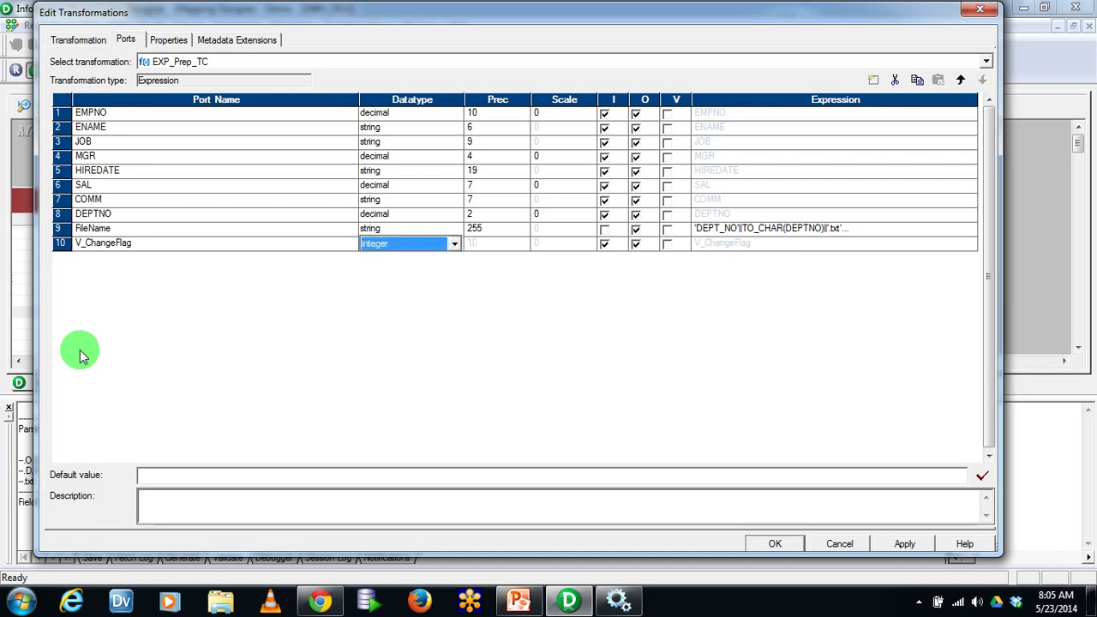
pyautogui.click(667, 244)
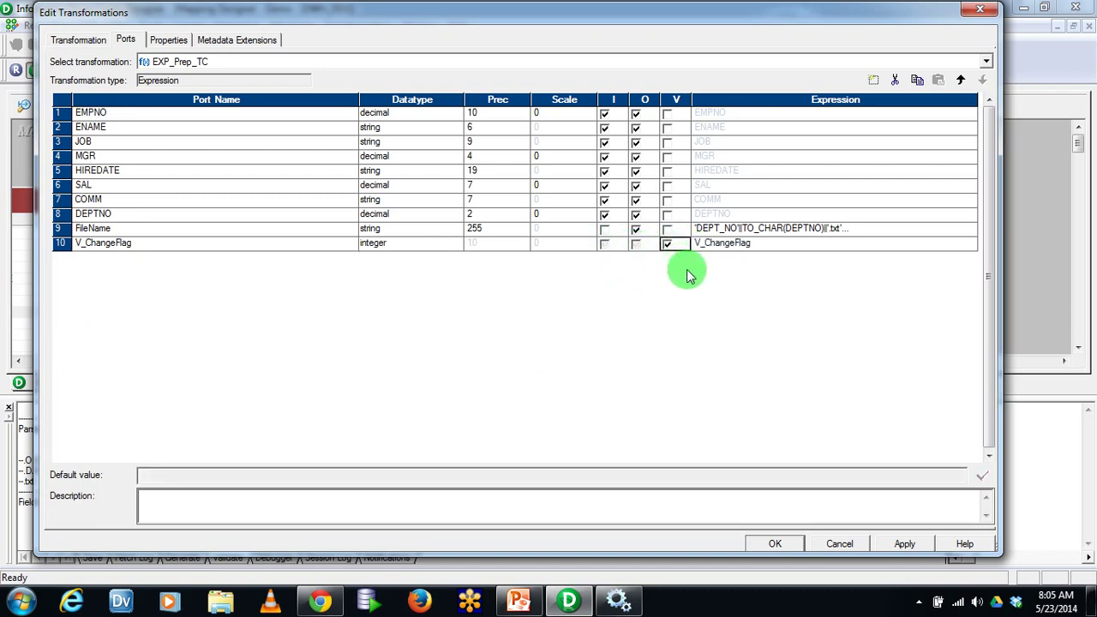
pyautogui.click(974, 246)
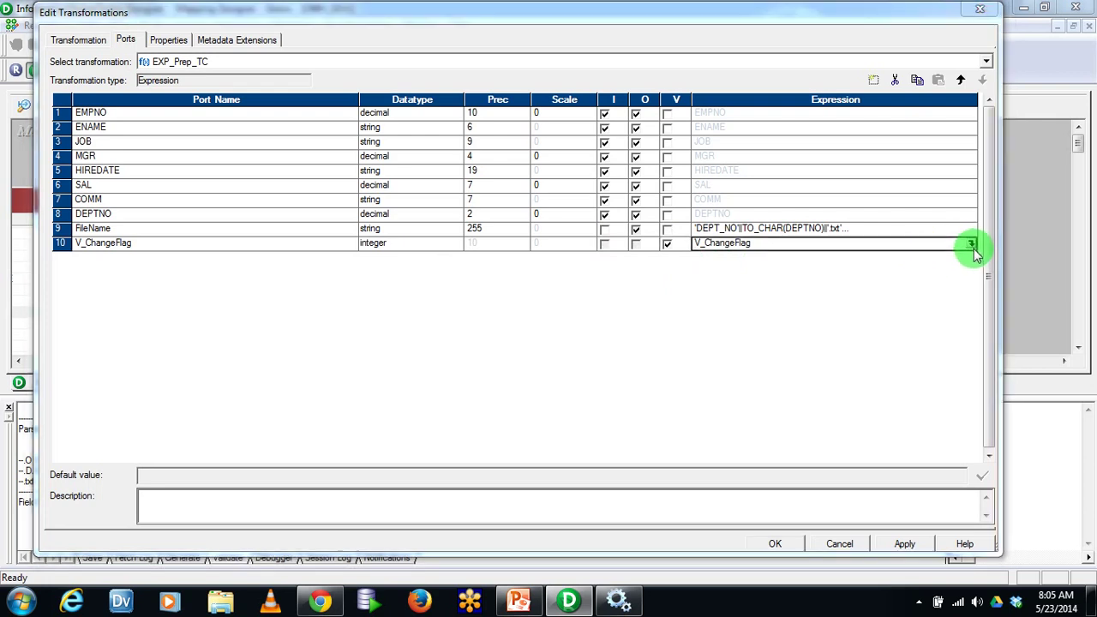
pyautogui.click(972, 245)
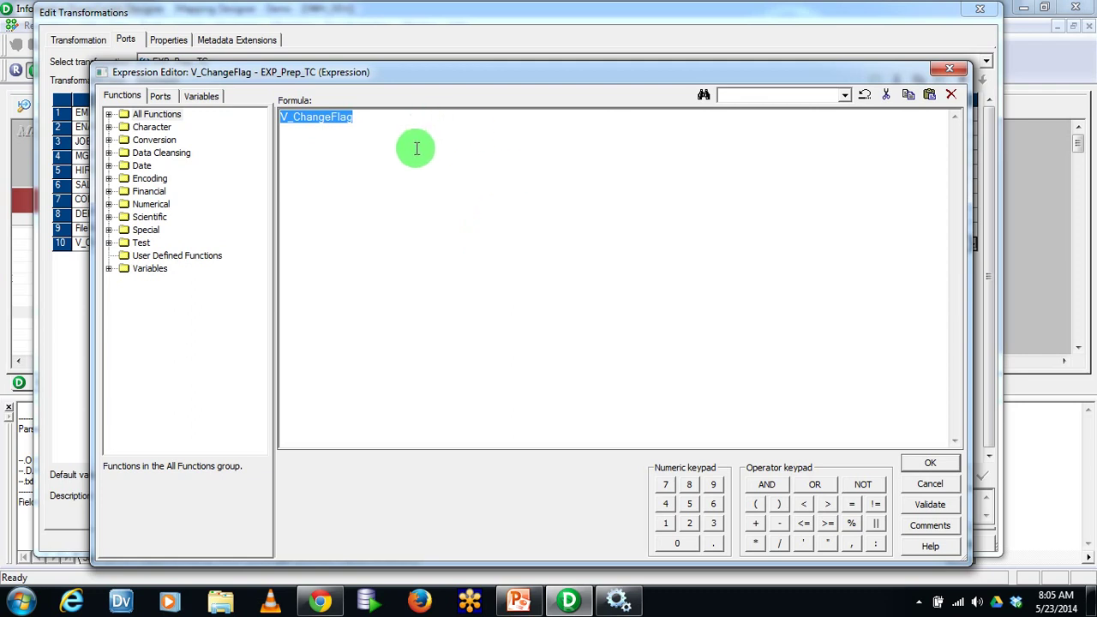
# Draft IIF(DEPTNO<> for V_ChangeFlag, then cancel without saving it
pyautogui.click(160, 95)
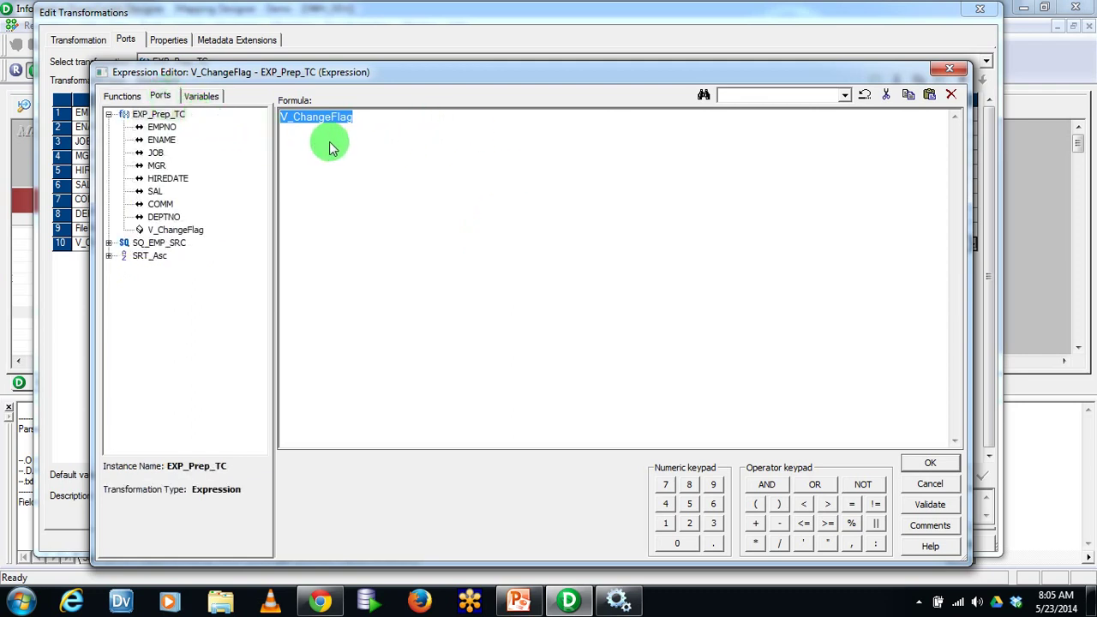
pyautogui.write('IIF(')
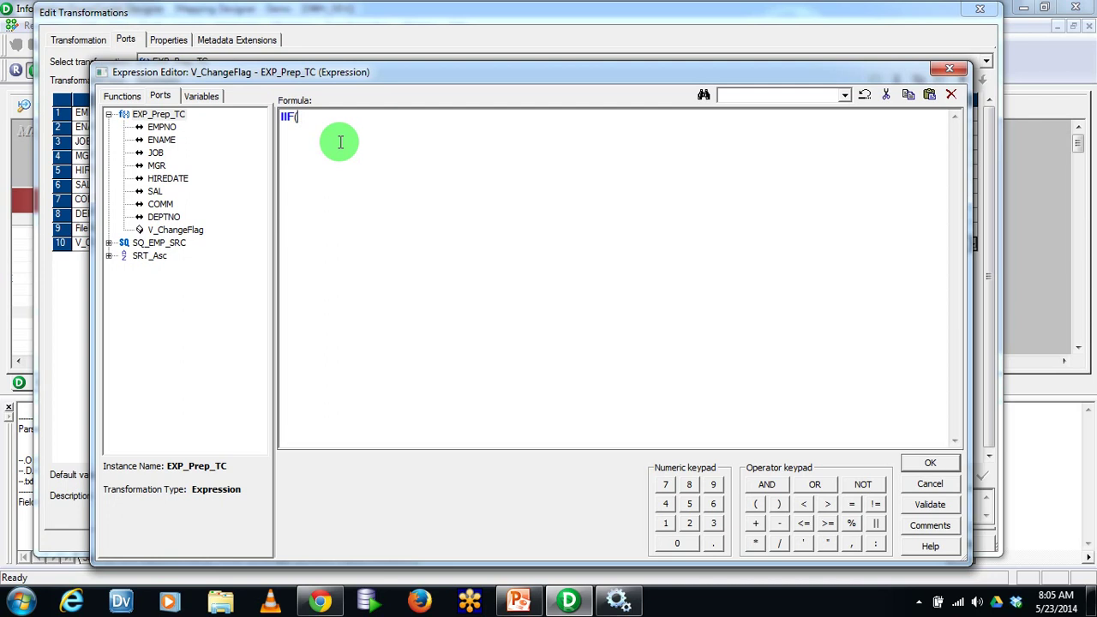
pyautogui.doubleClick(162, 218)
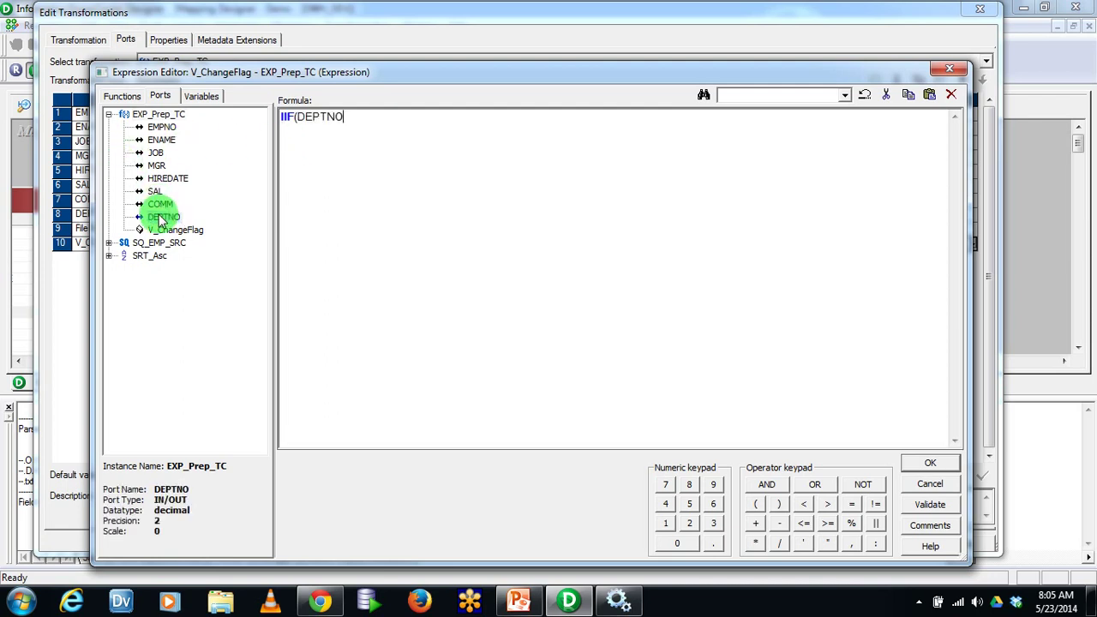
pyautogui.write('<>')
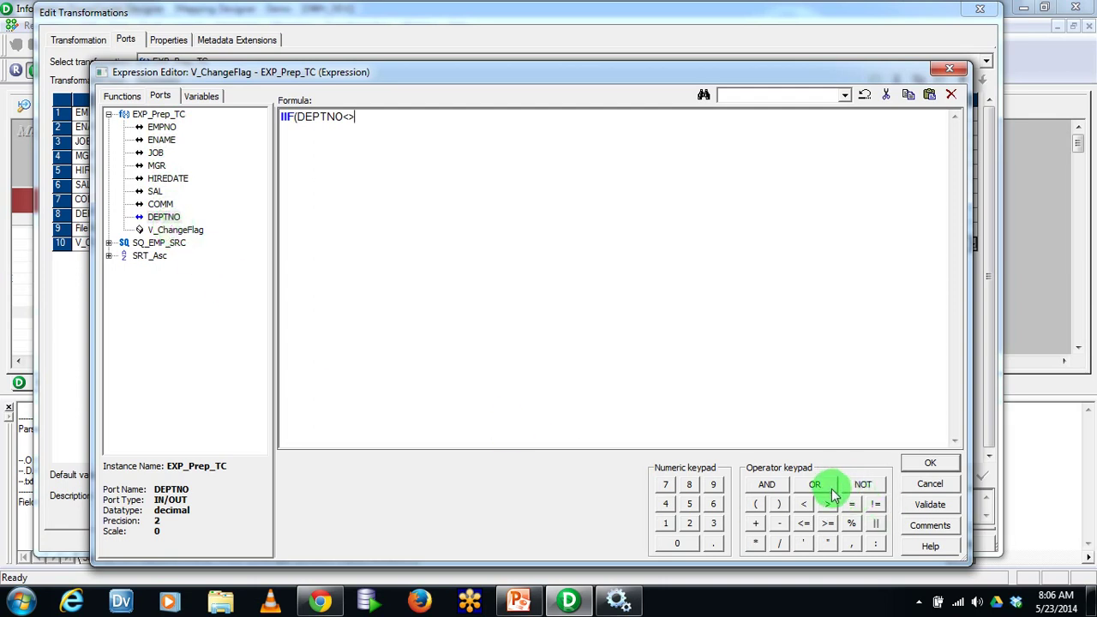
pyautogui.click(940, 482)
# Add a new port named PreviousDeptNo to EXP_Prep_TC
pyautogui.click(198, 243)
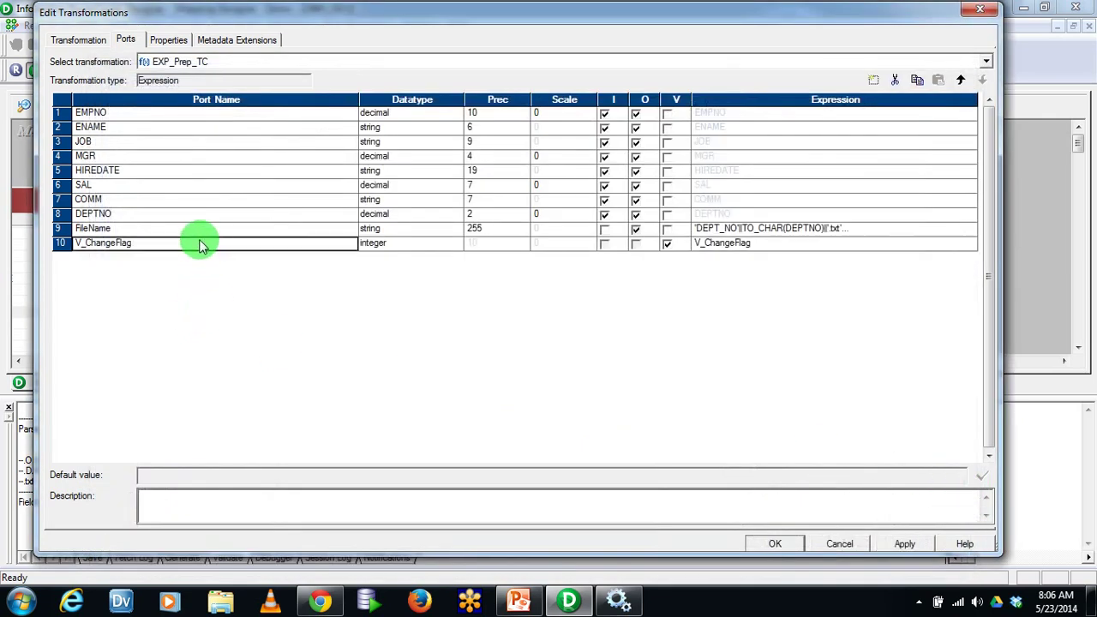
pyautogui.click(873, 80)
pyautogui.write('PreviousDeptNo')
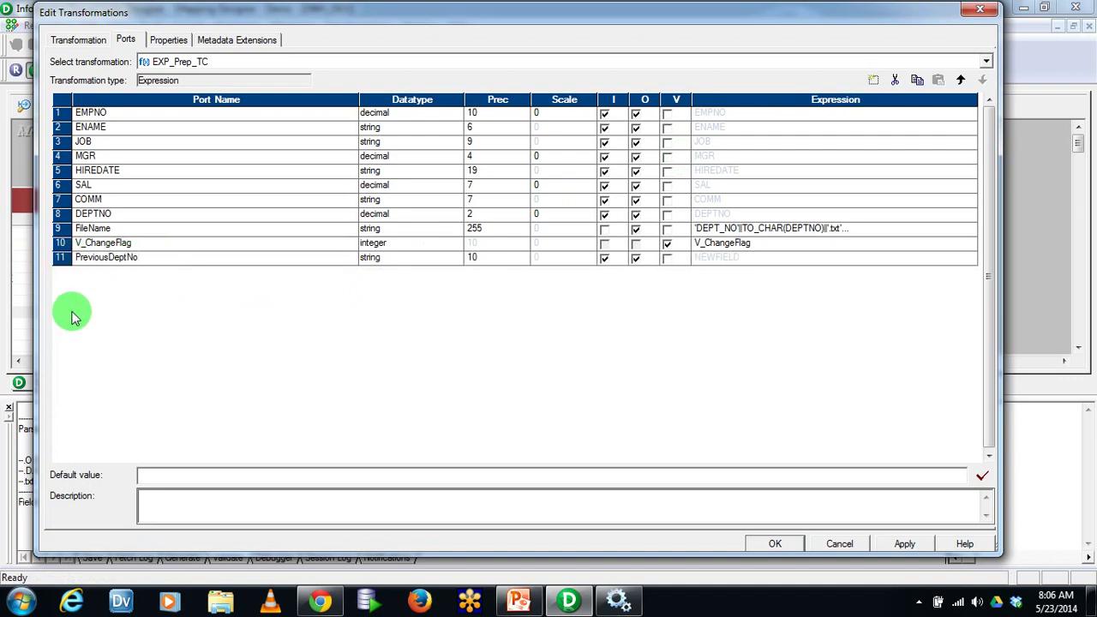
pyautogui.press('Tab')
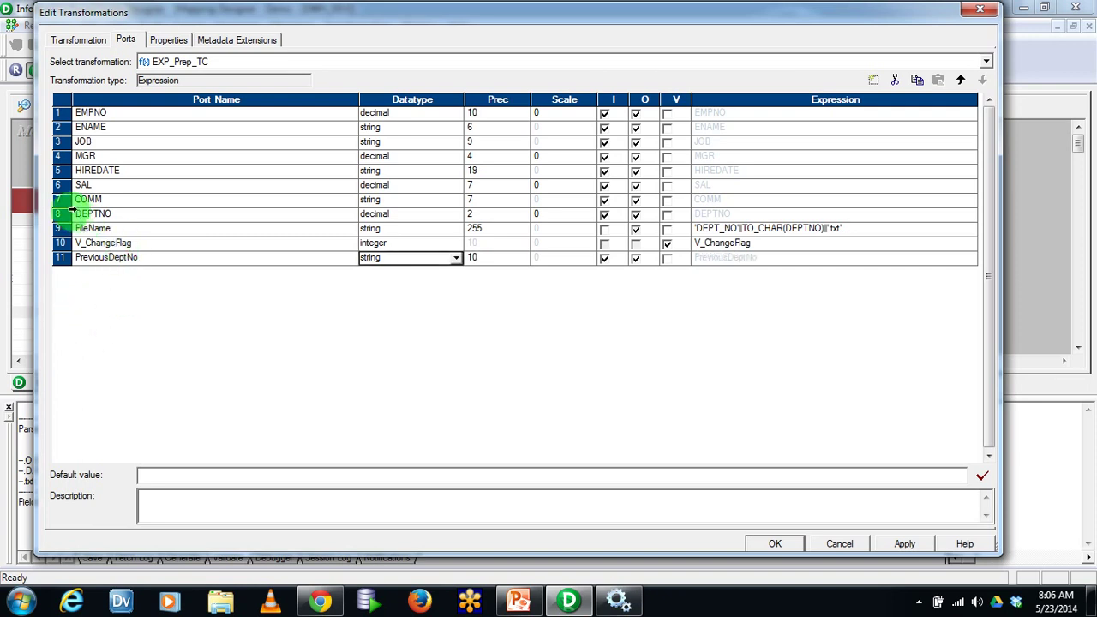
# Make PreviousDeptNo a variable-only decimal port with precision 2
pyautogui.click(60, 213)
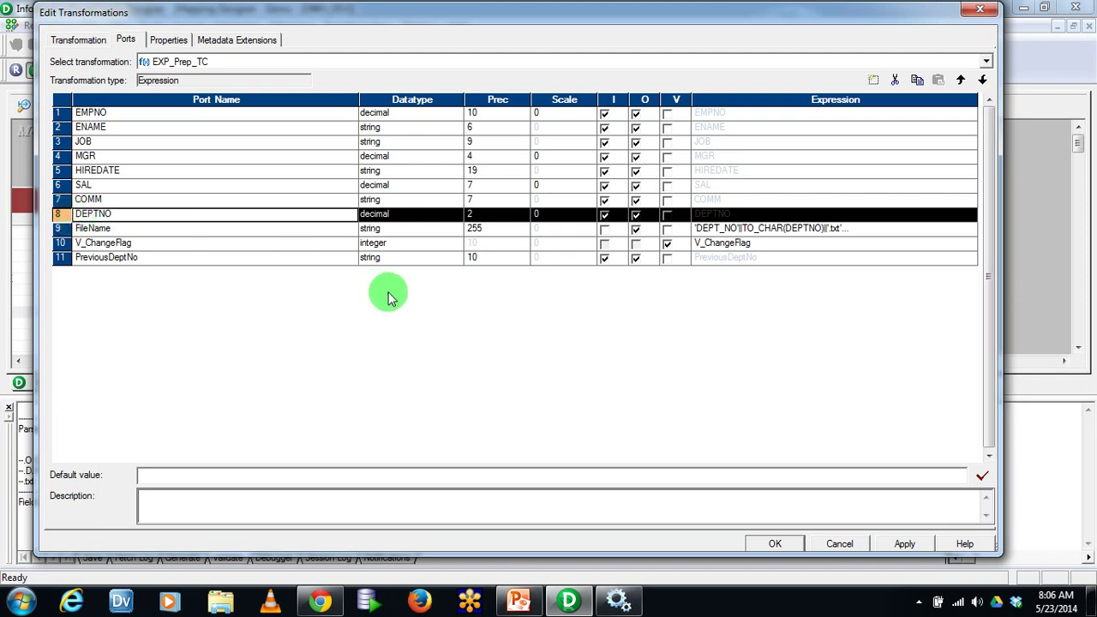
pyautogui.click(375, 261)
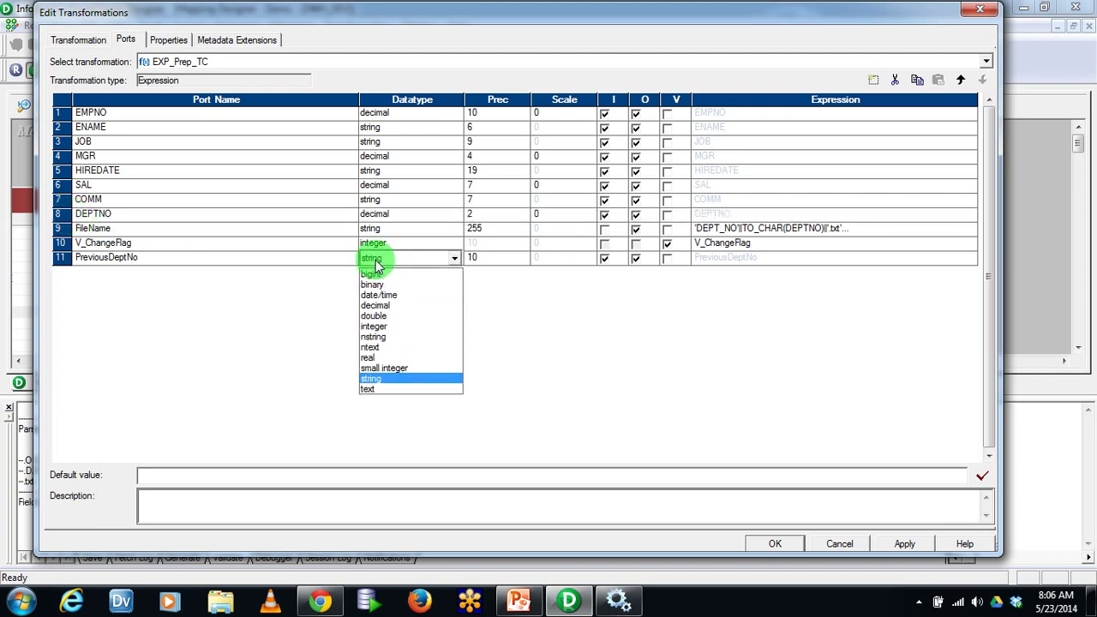
pyautogui.click(382, 305)
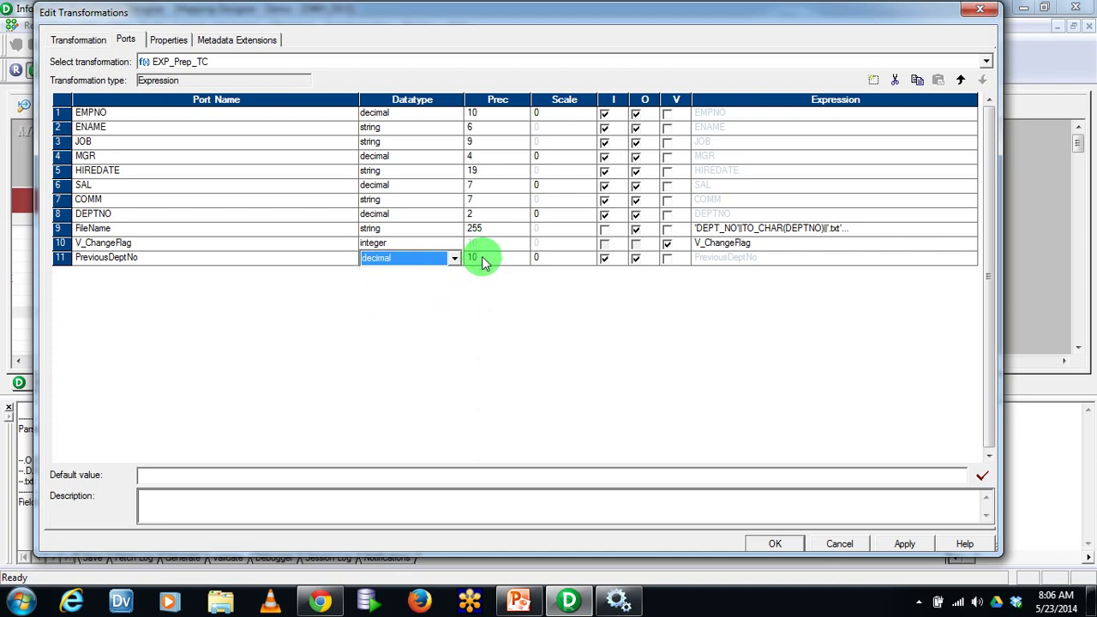
pyautogui.click(60, 215)
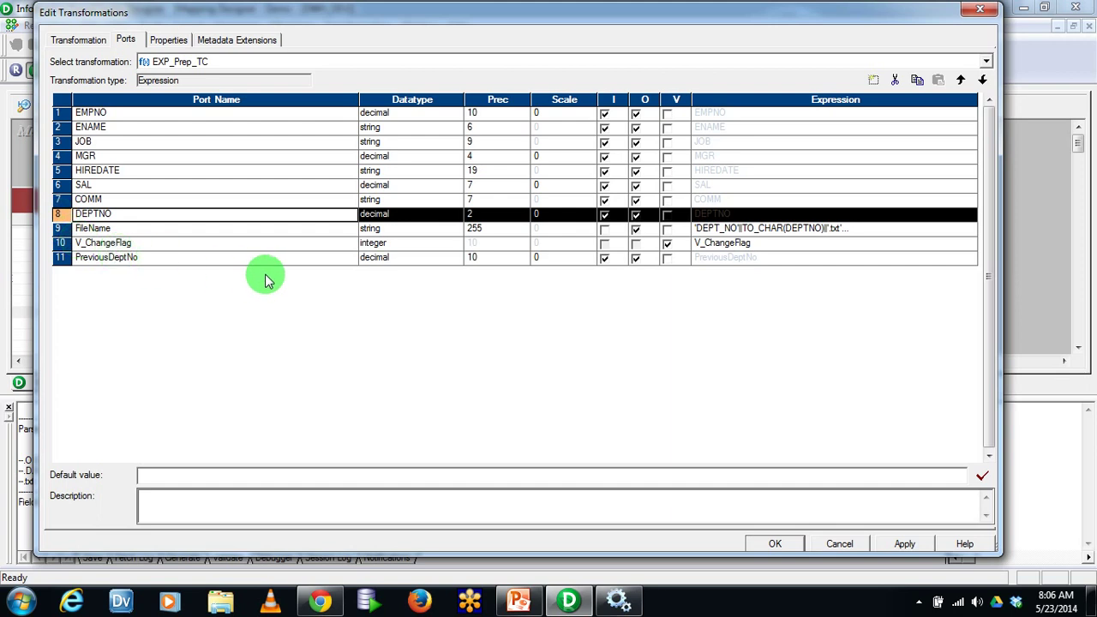
pyautogui.click(494, 261)
pyautogui.write('2')
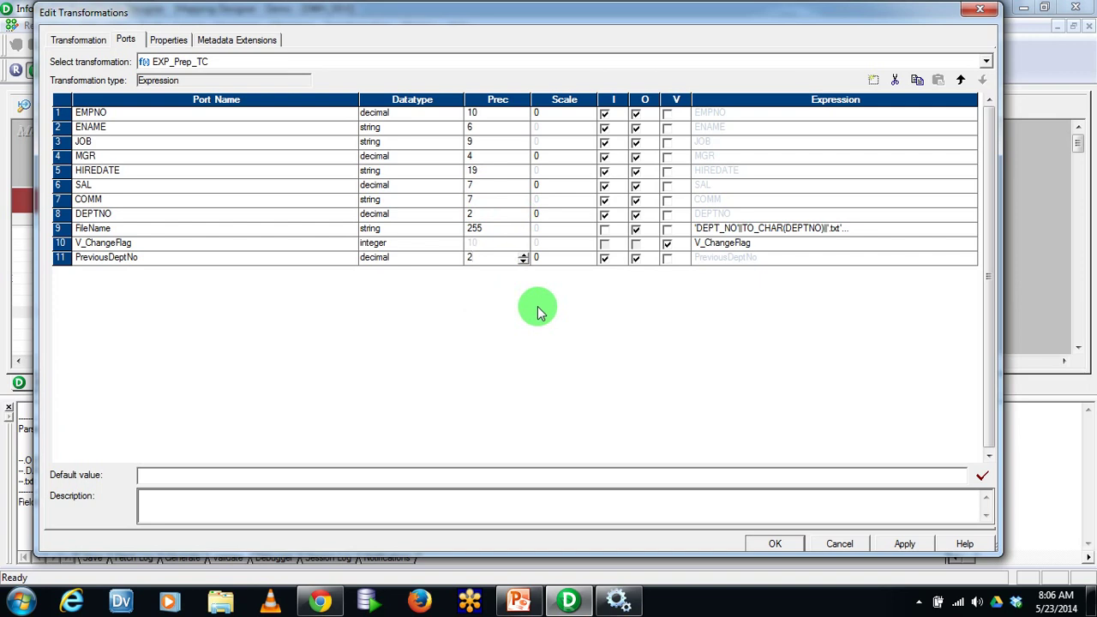
pyautogui.click(605, 257)
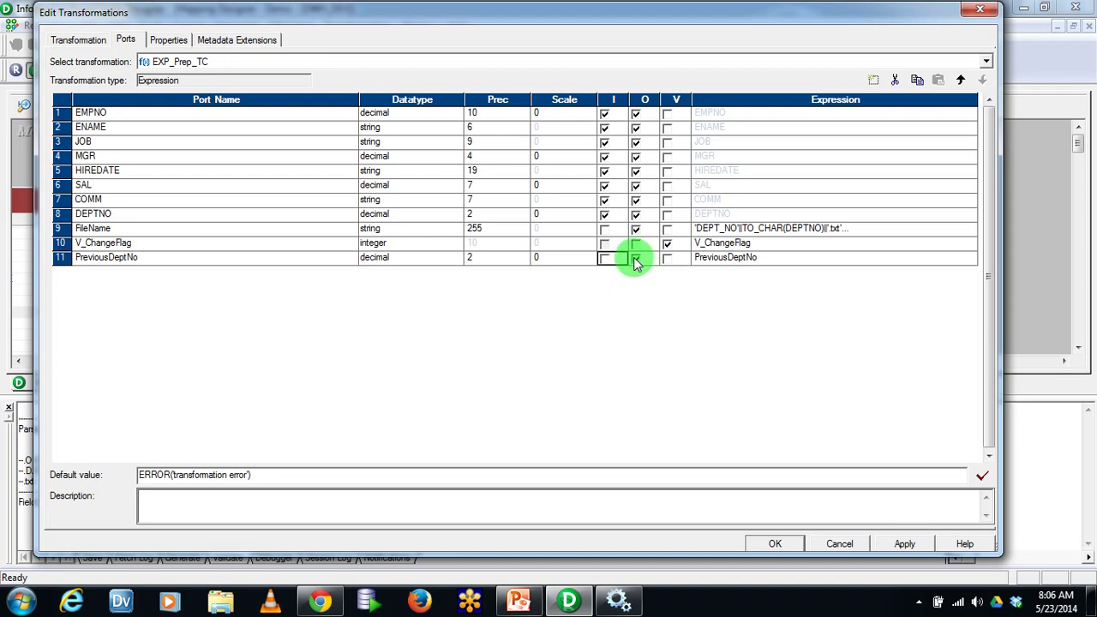
pyautogui.click(667, 259)
pyautogui.click(815, 262)
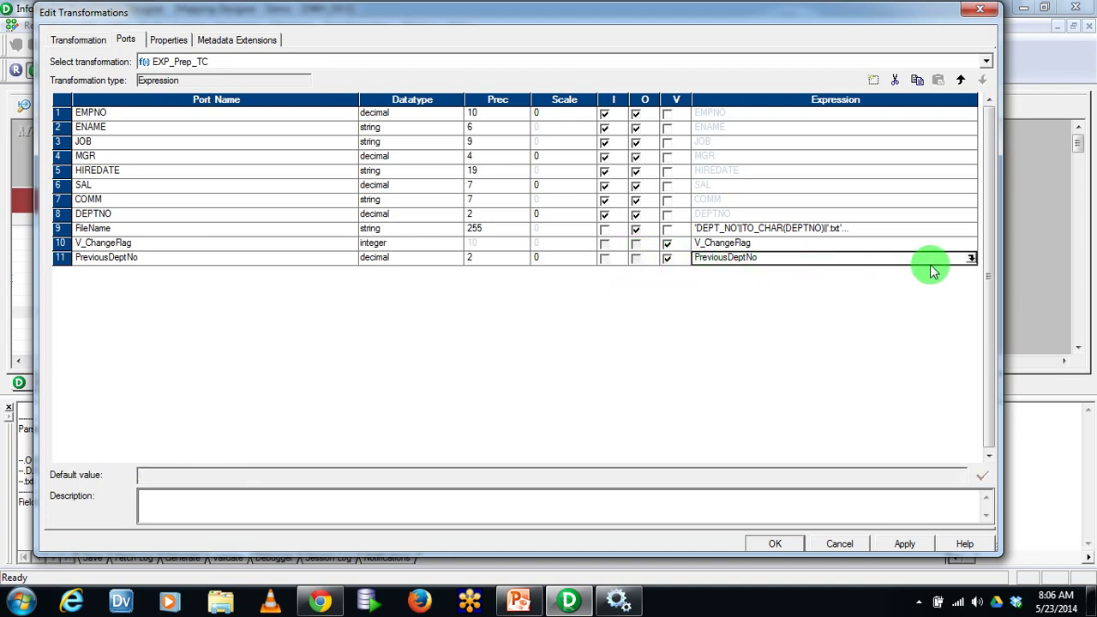
pyautogui.click(971, 259)
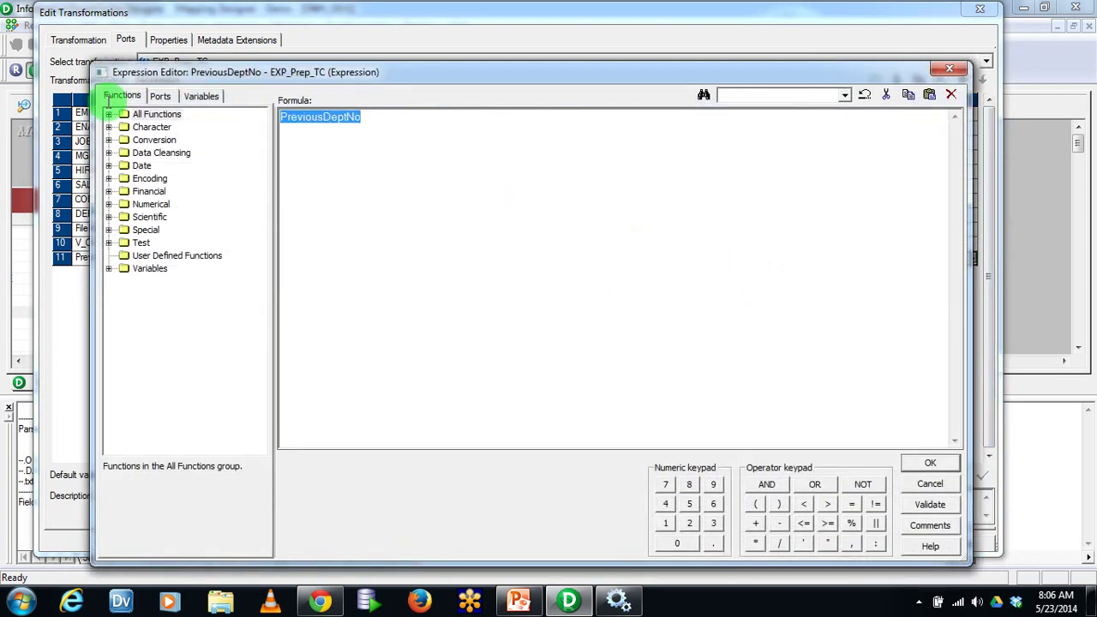
# Set PreviousDeptNo's expression to DEPTNO and validate it
pyautogui.click(161, 96)
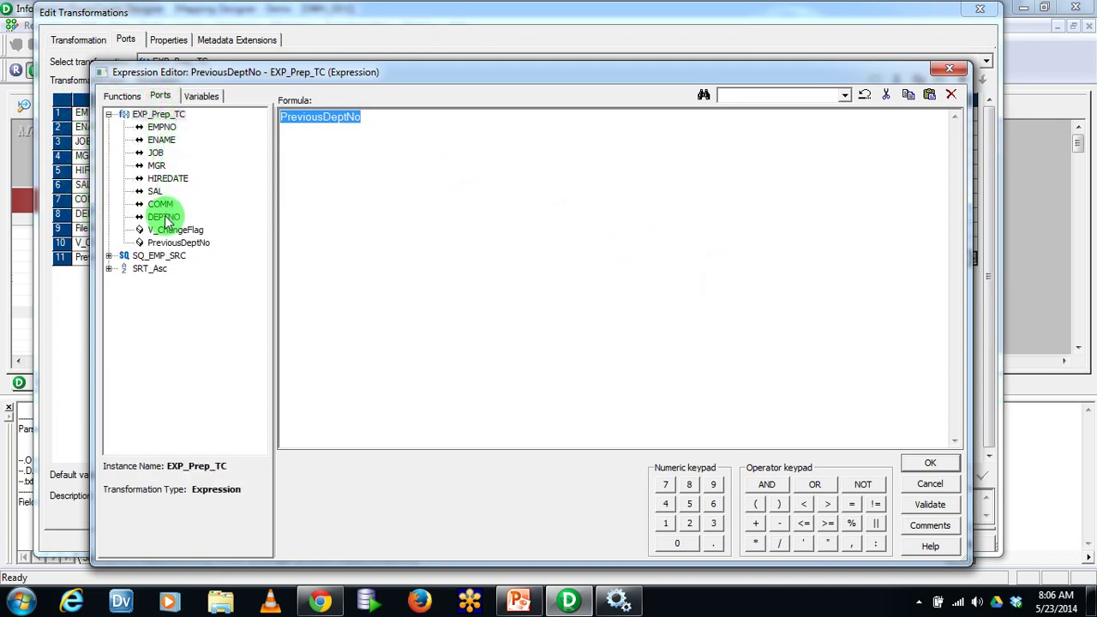
pyautogui.doubleClick(164, 217)
pyautogui.click(930, 505)
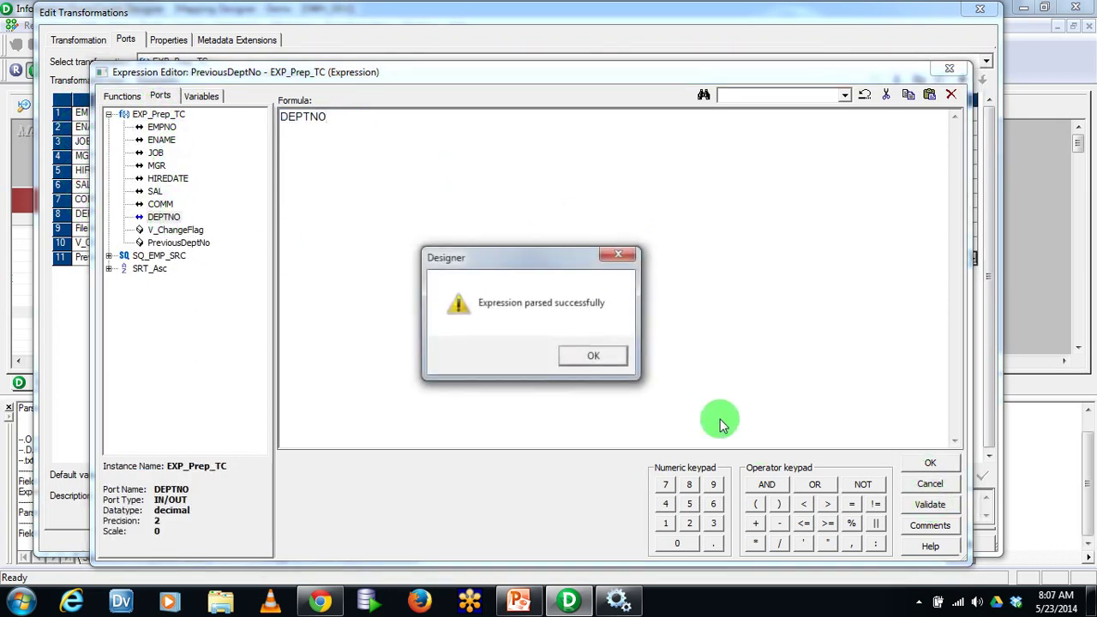
pyautogui.click(608, 357)
pyautogui.click(930, 463)
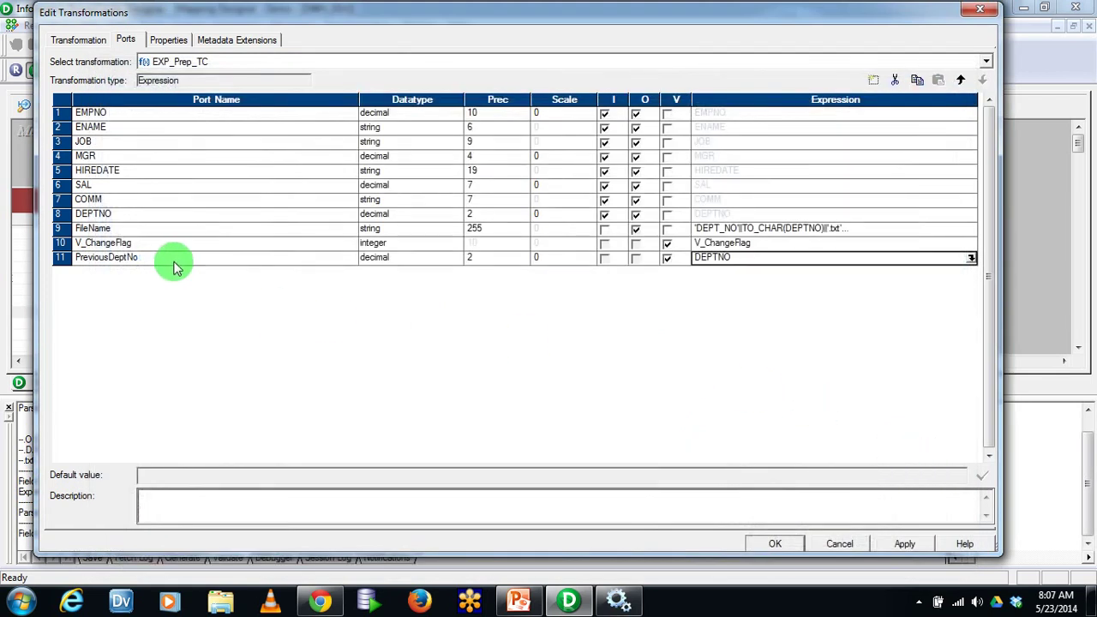
# Abandon a restarted IIF( formula for V_ChangeFlag, leaving its expression unchanged
pyautogui.click(57, 258)
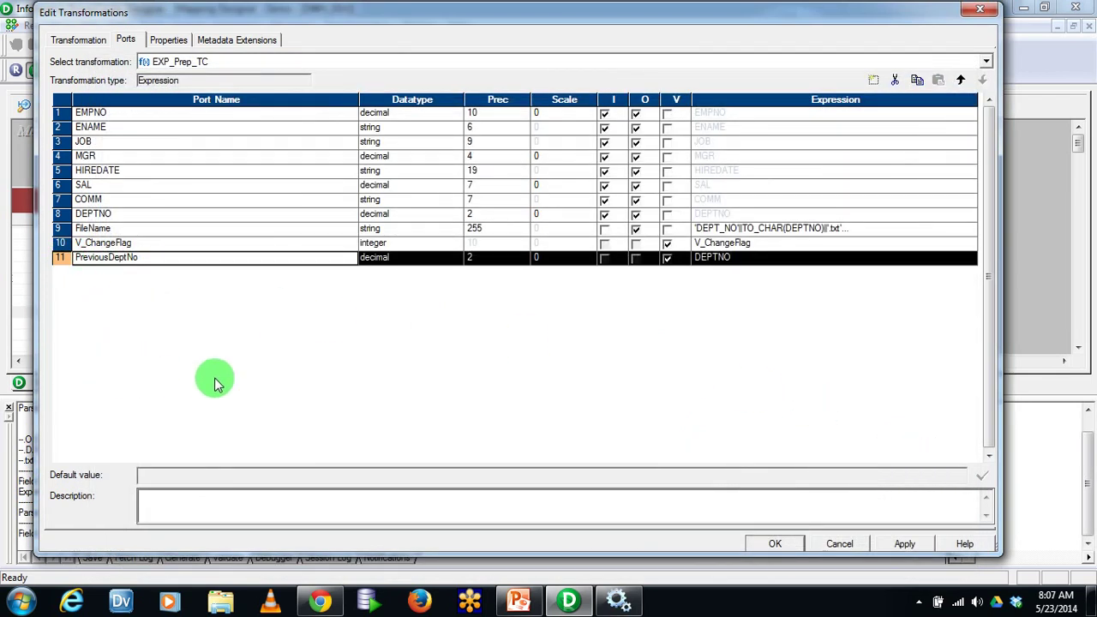
pyautogui.click(971, 244)
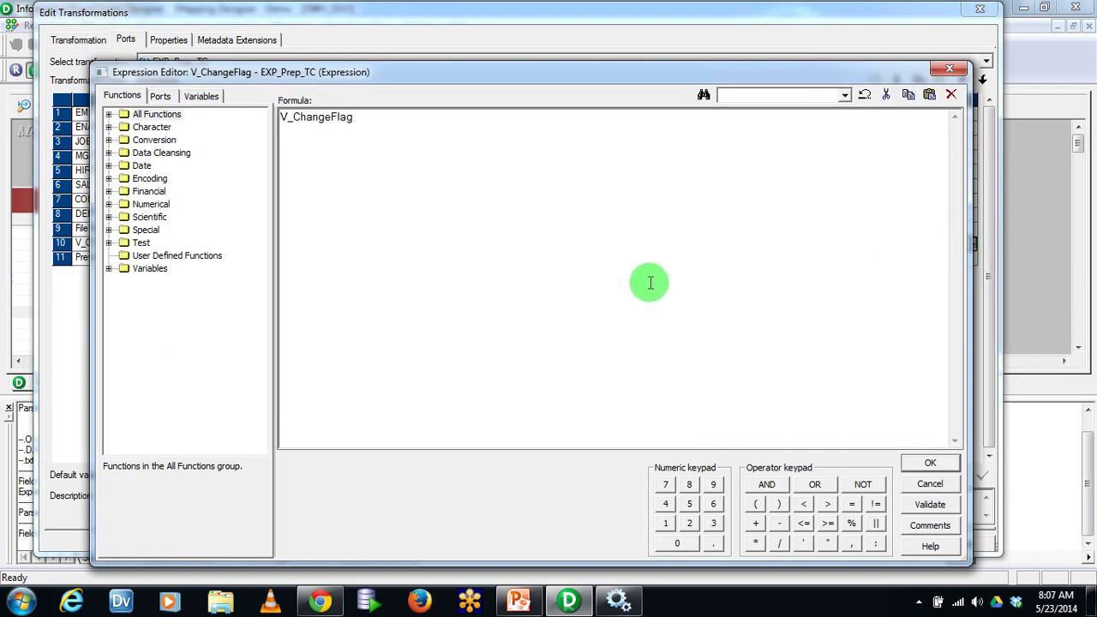
pyautogui.hotkey('ctrl', 'a')
pyautogui.write('IIF(')
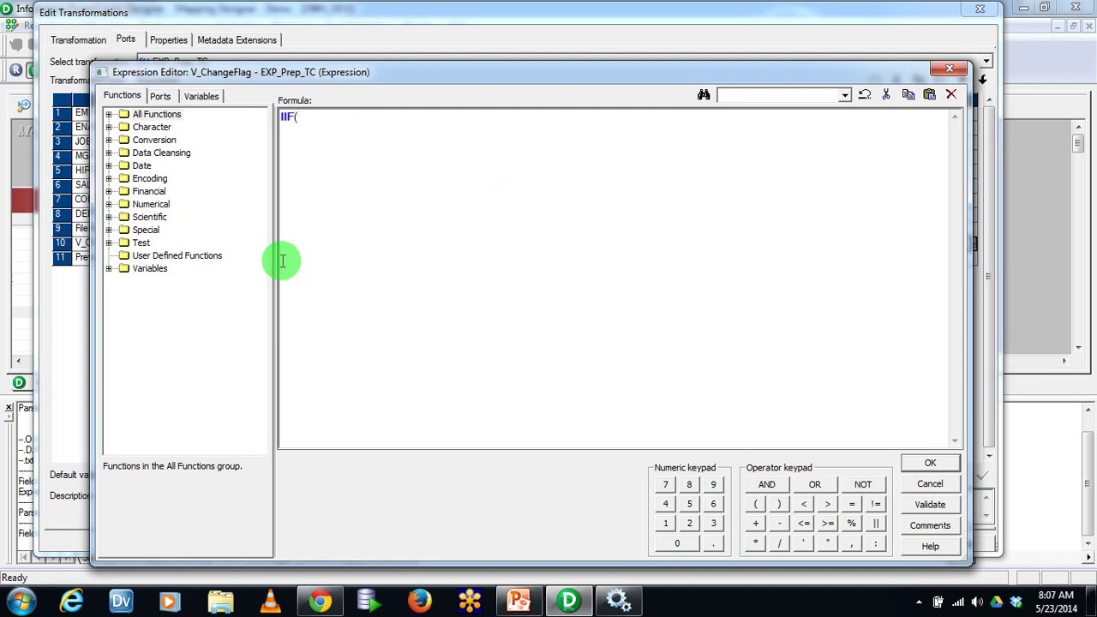
pyautogui.press('Escape')
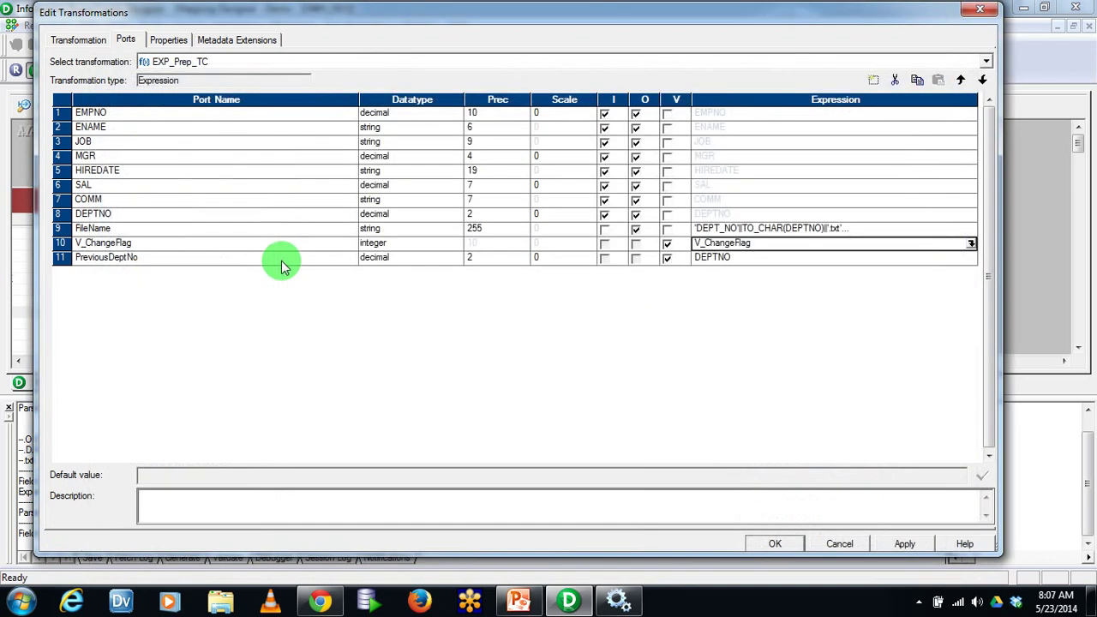
pyautogui.click(57, 258)
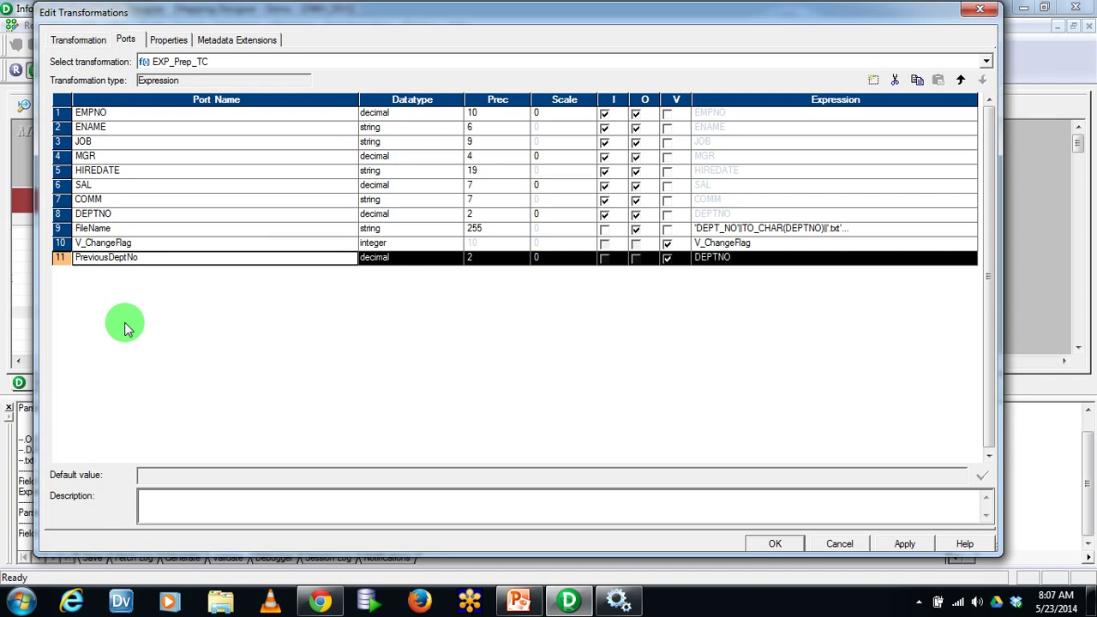
pyautogui.click(21, 601)
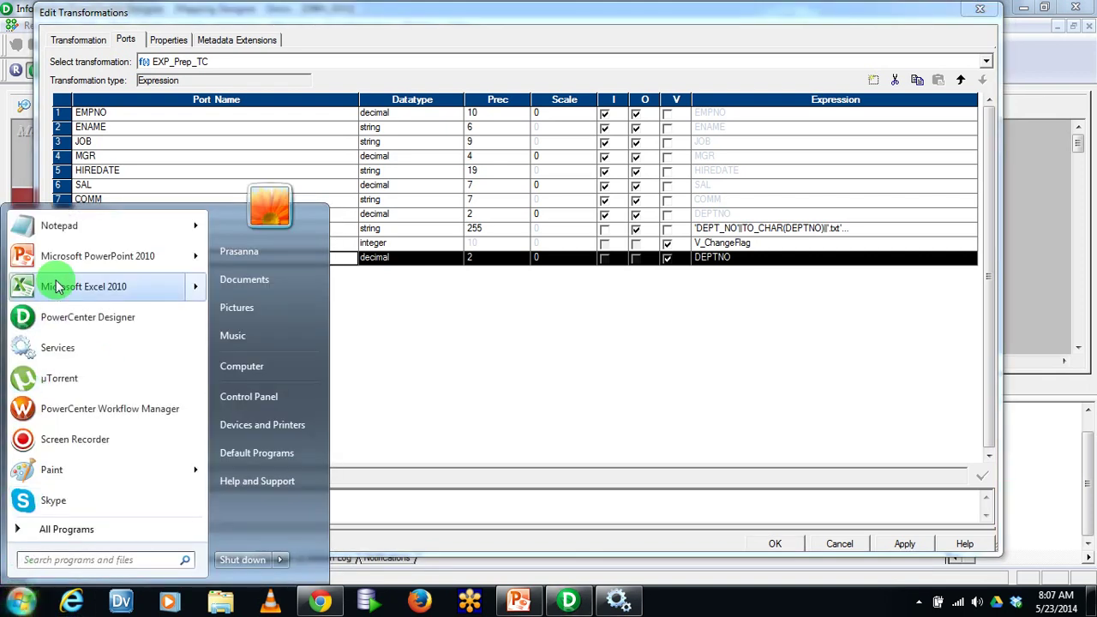
# In Excel, enter sample DEPTNO values 10, 10, 20, 20 in E8:E11
pyautogui.click(56, 286)
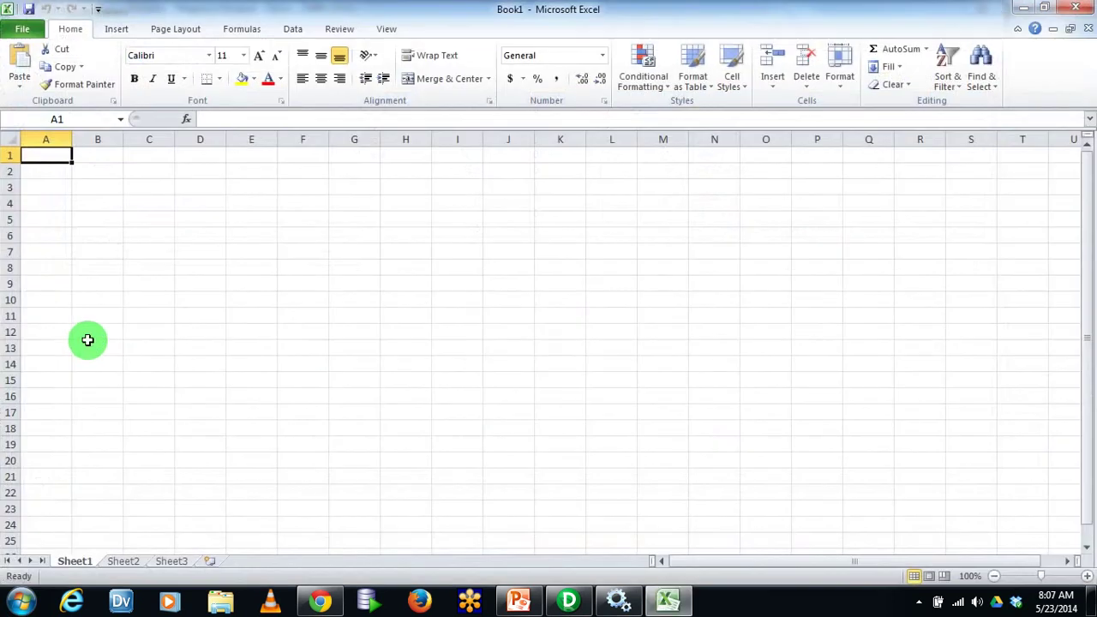
pyautogui.click(273, 267)
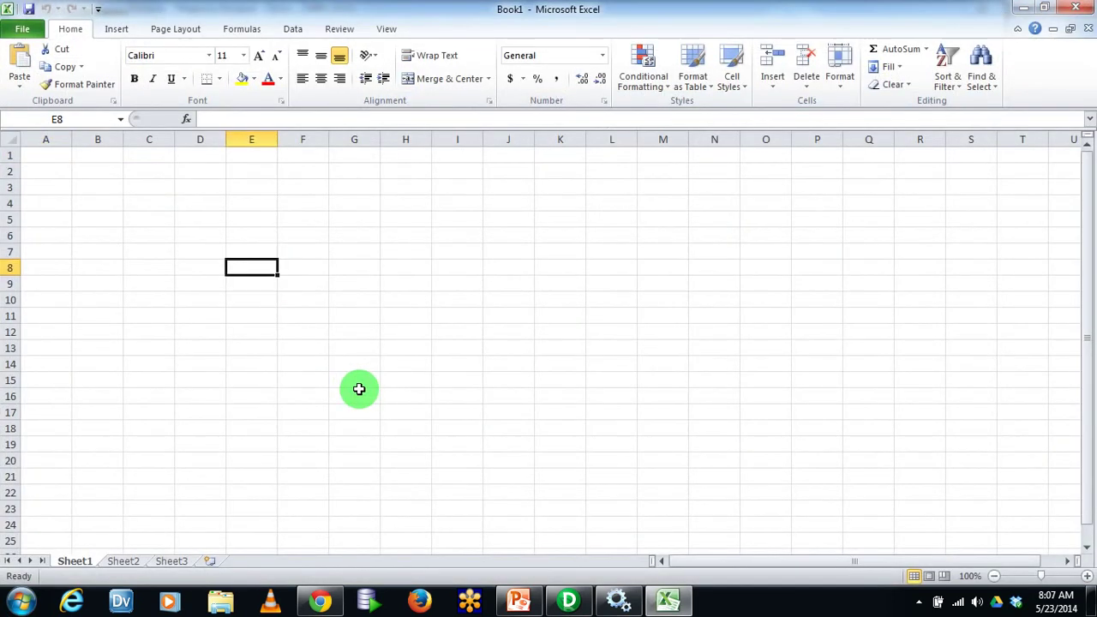
pyautogui.write('10')
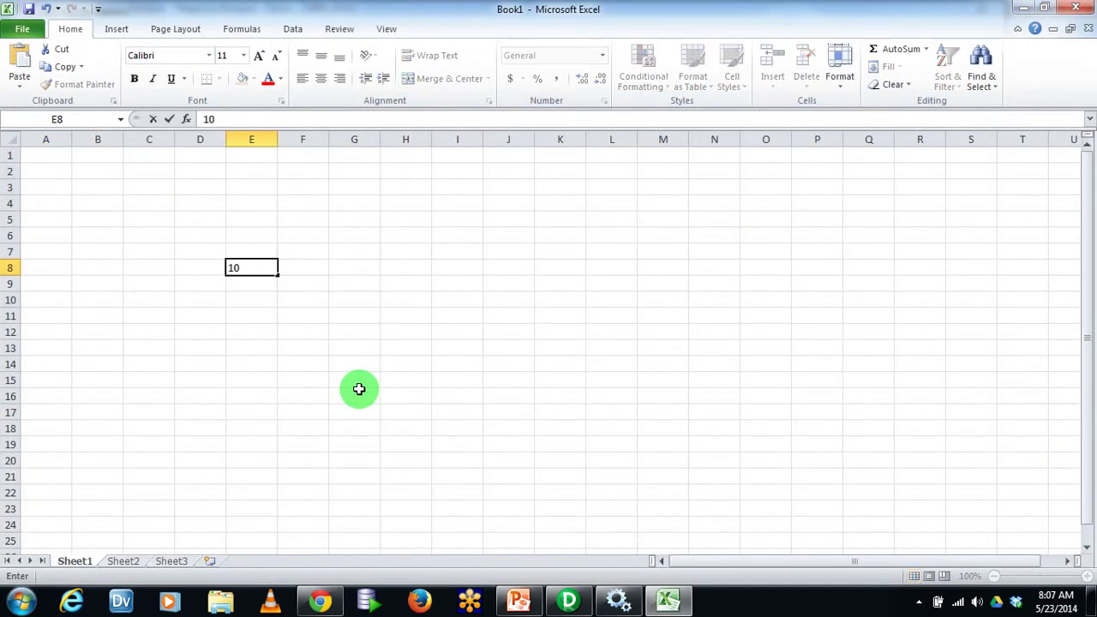
pyautogui.press('Return')
pyautogui.write('10')
pyautogui.press('Return')
pyautogui.write('20')
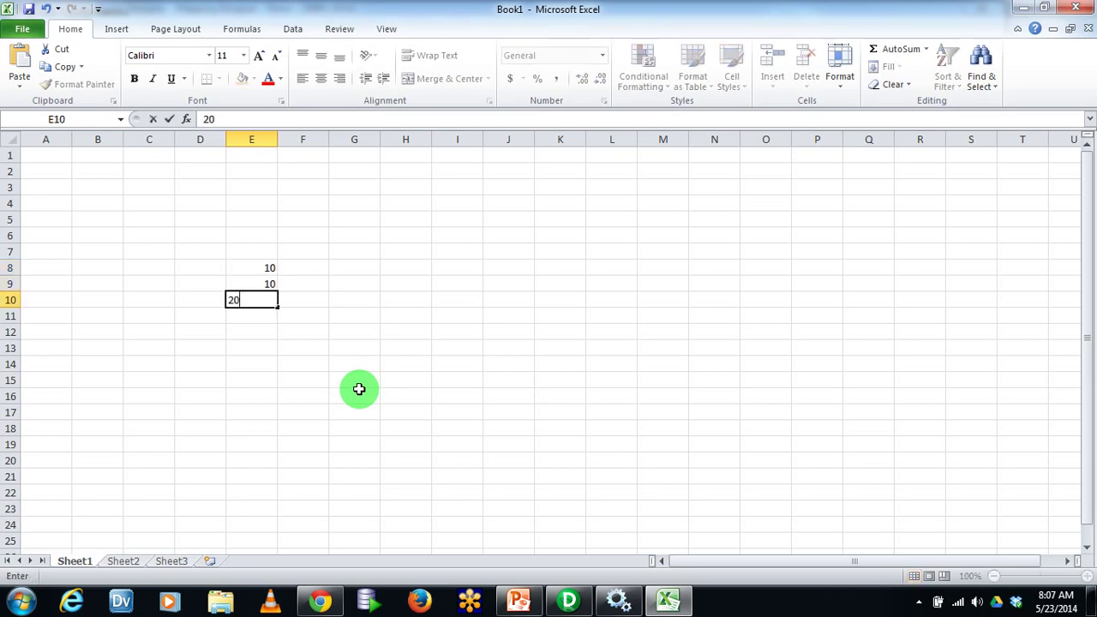
pyautogui.press('Return')
pyautogui.write('20')
pyautogui.press('Right')
# Add headings PreviousValue in H6 and Variable in I6, with NULL in H7
pyautogui.press('Up')
pyautogui.press('Up')
pyautogui.press('Up')
pyautogui.press('Right')
pyautogui.press('Right')
pyautogui.press('Up')
pyautogui.press('Up')
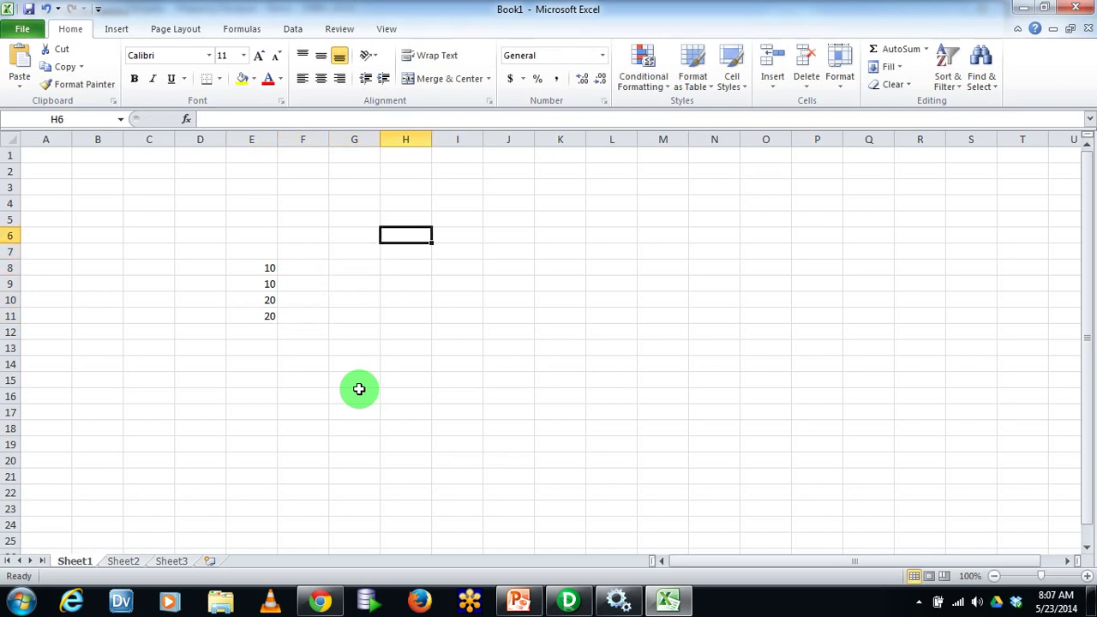
pyautogui.write('PreviousValue')
pyautogui.click(446, 334)
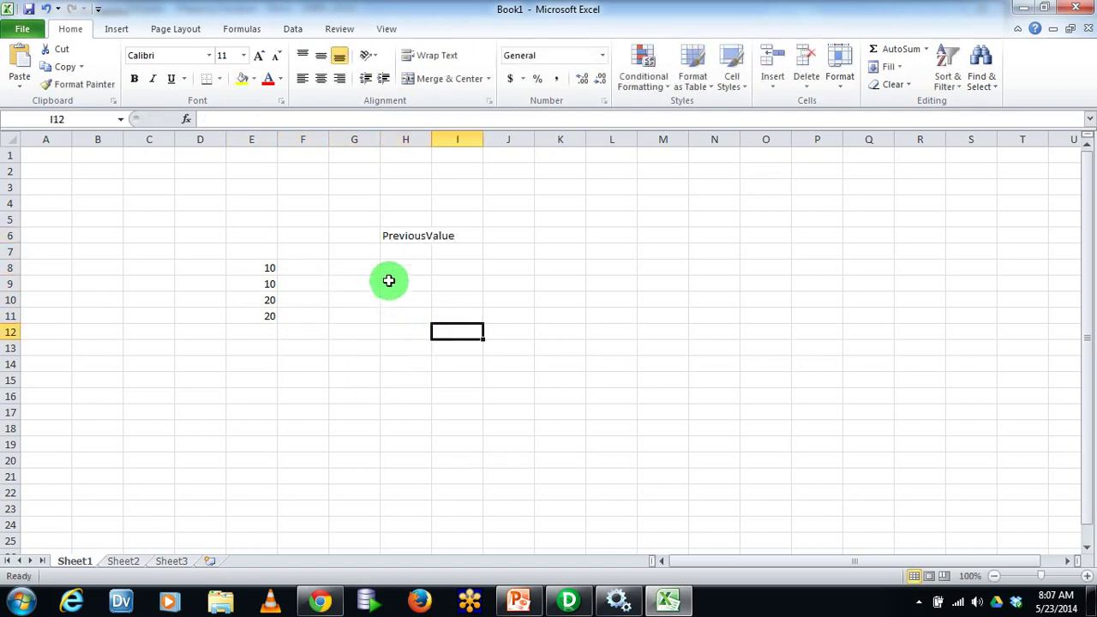
pyautogui.click(396, 252)
pyautogui.write('NULL')
pyautogui.press('Tab')
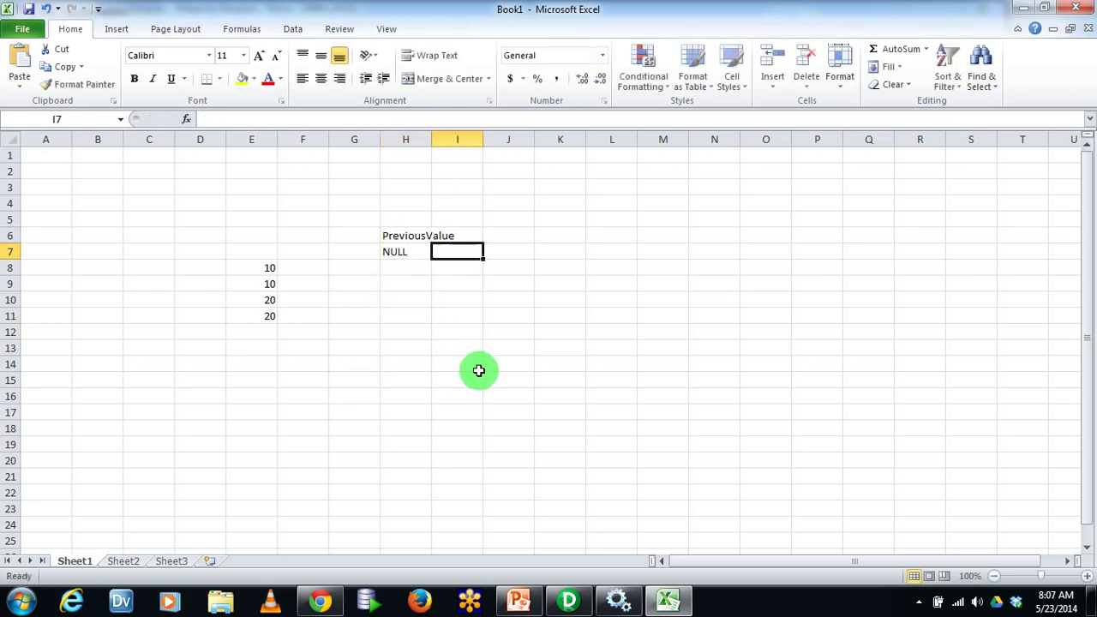
pyautogui.press('Up')
pyautogui.write('Variable')
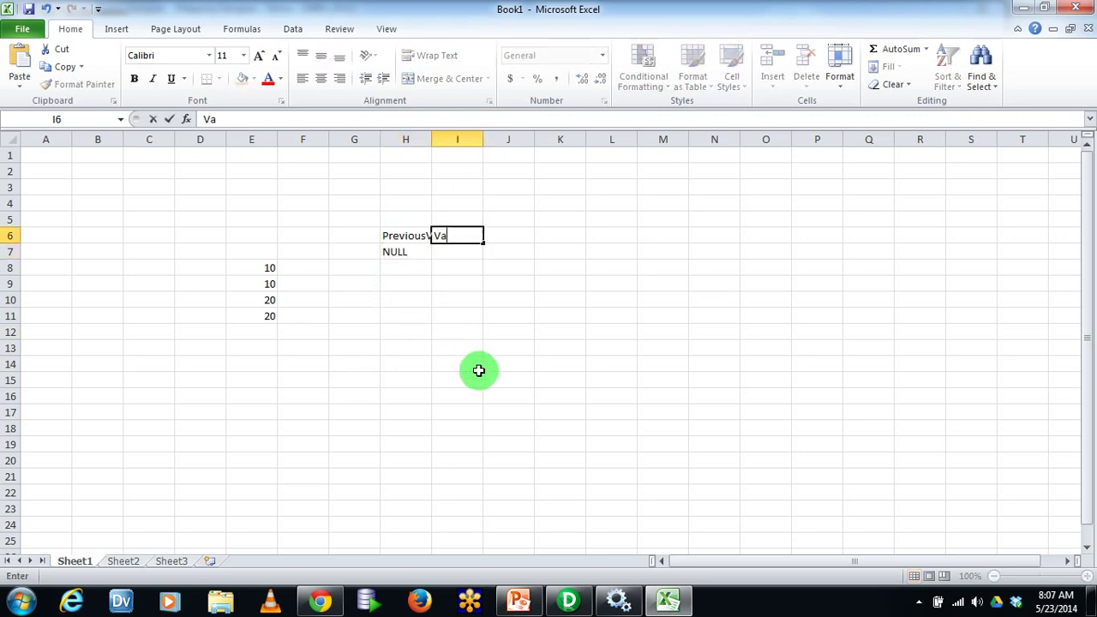
pyautogui.press('Tab')
# Enter 10 in I7, then 10 and 10 in H8 and I8
pyautogui.press('Return')
pyautogui.write('10')
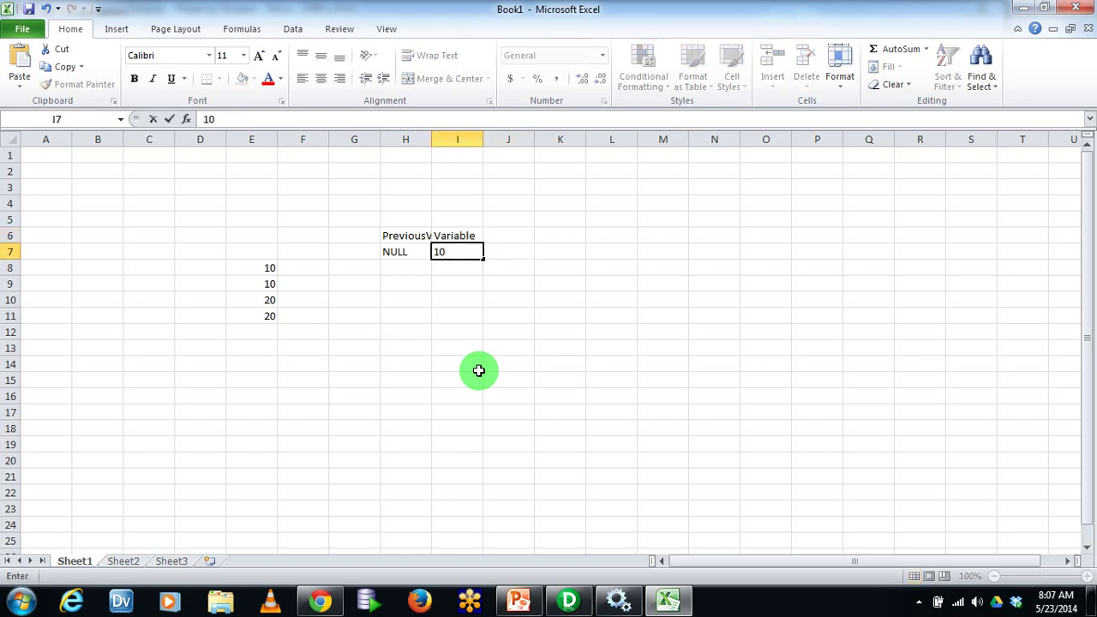
pyautogui.press('Right')
pyautogui.press('Down')
pyautogui.press('Left')
pyautogui.press('Left')
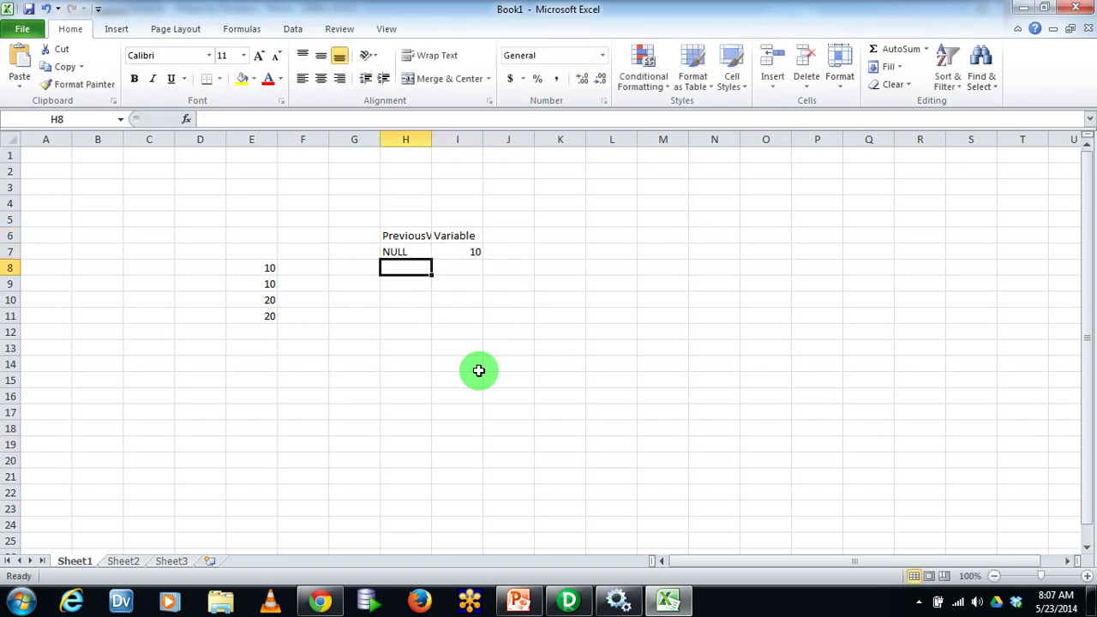
pyautogui.click(268, 284)
pyautogui.click(463, 257)
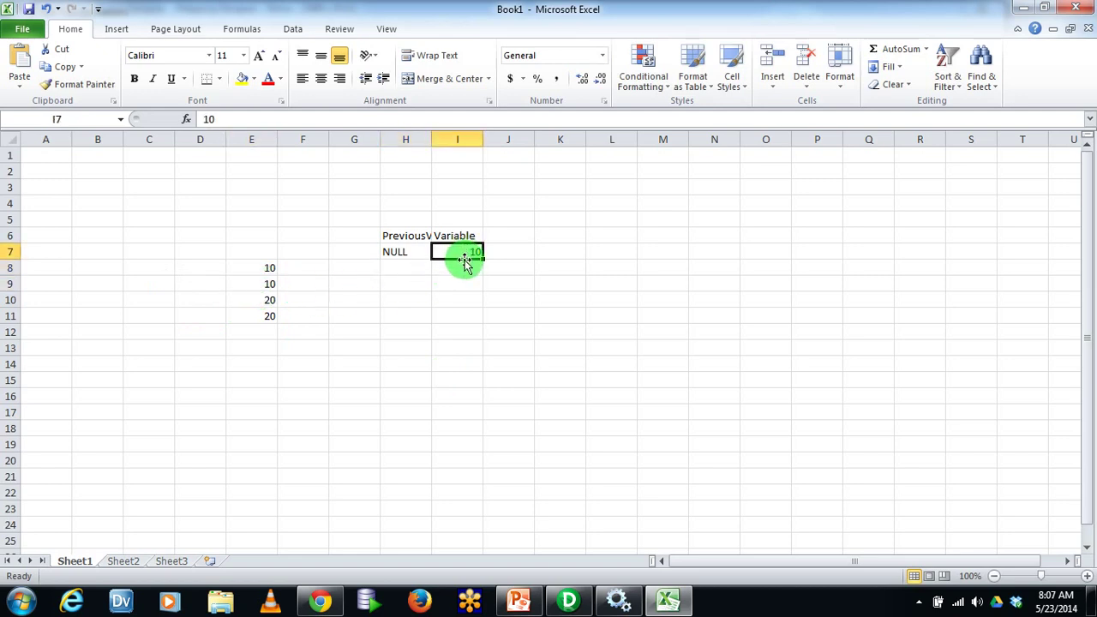
pyautogui.press('Down')
pyautogui.press('Left')
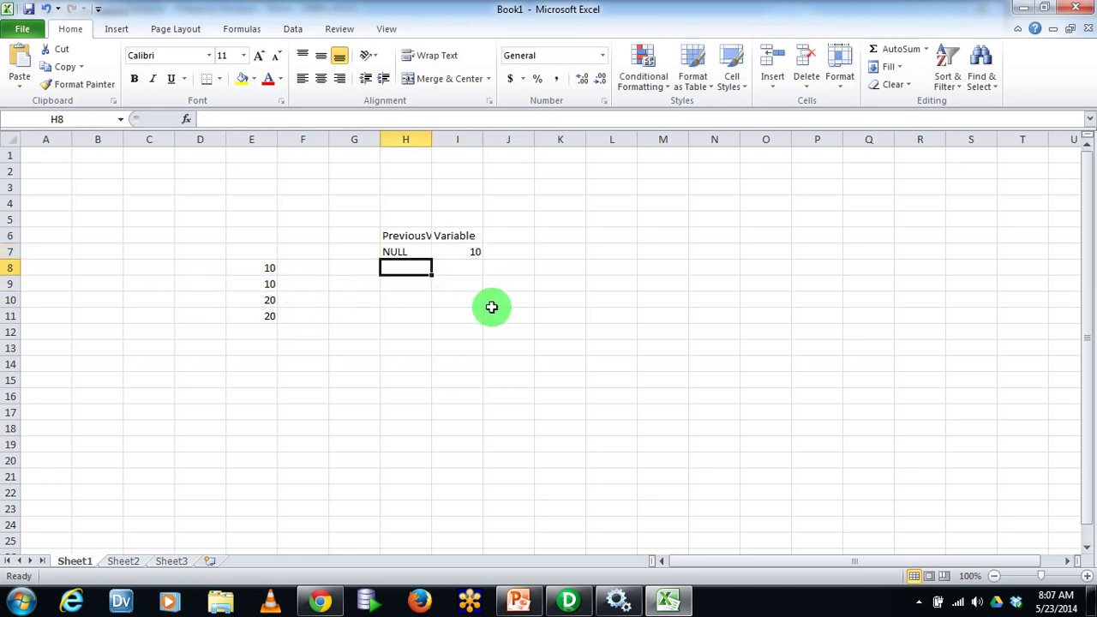
pyautogui.write('10')
pyautogui.press('Tab')
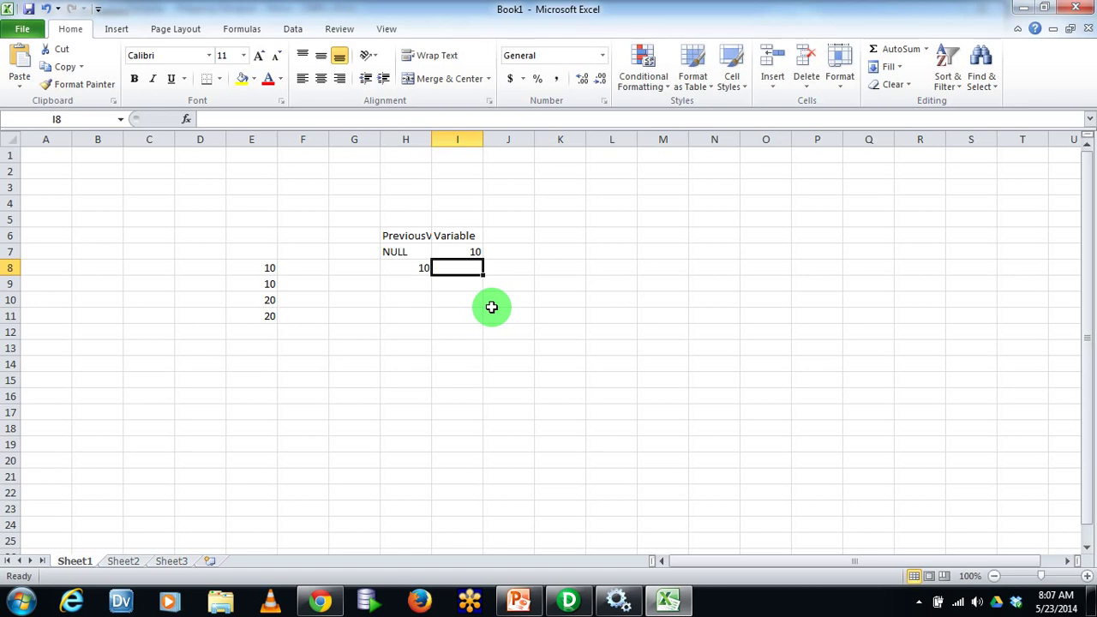
pyautogui.write('10')
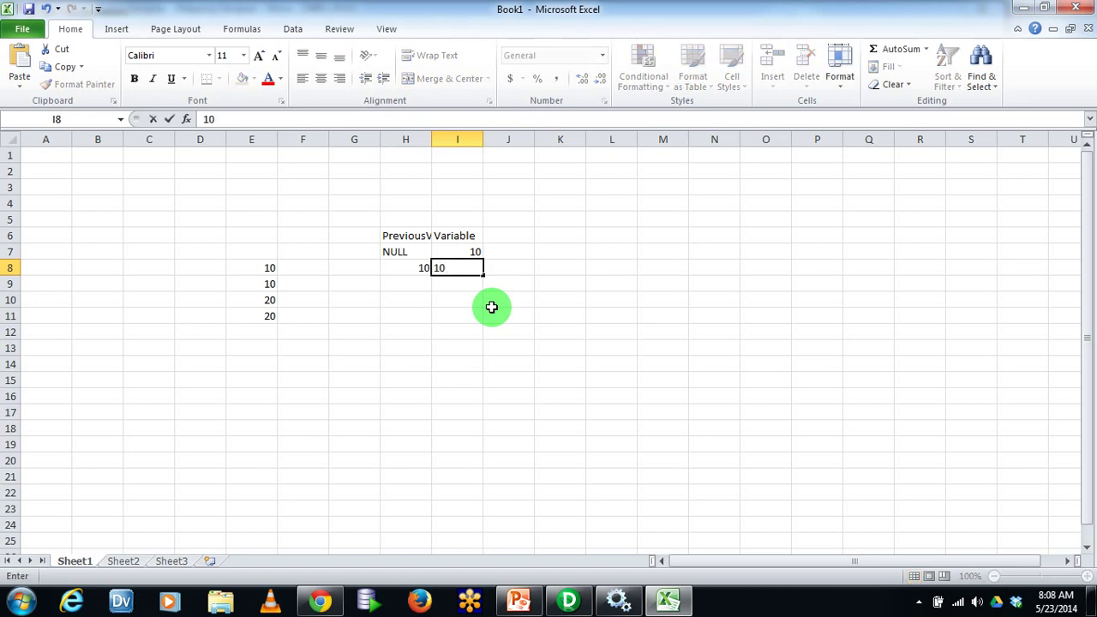
pyautogui.press('Right')
# Enter 10 in H9 and 20 in I9 to complete the trace
pyautogui.press('Down')
pyautogui.press('Left')
pyautogui.press('Left')
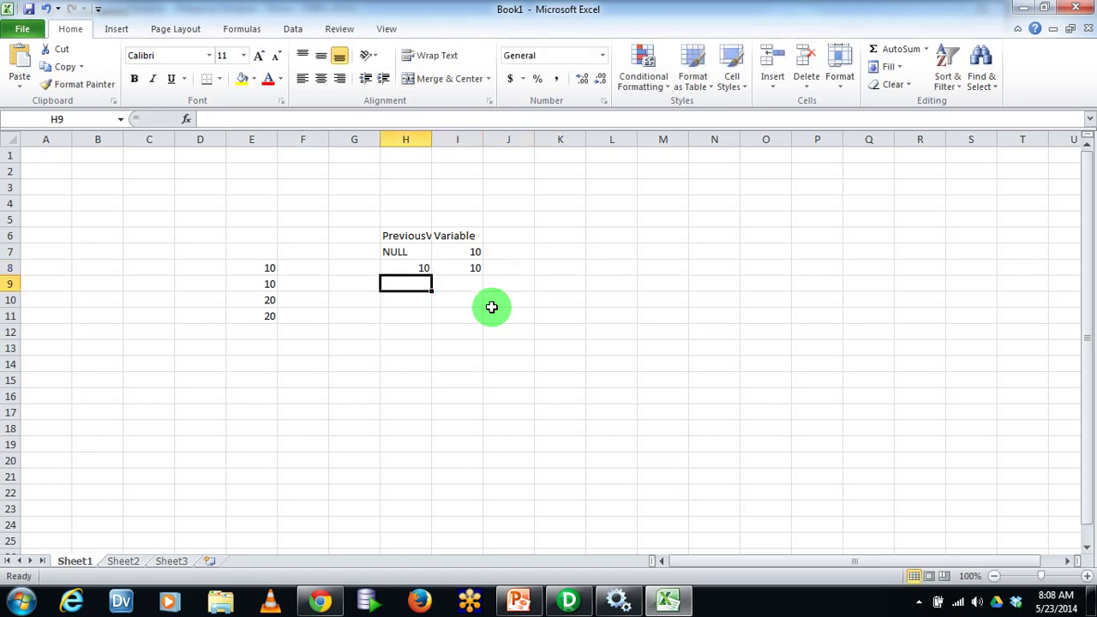
pyautogui.write('10')
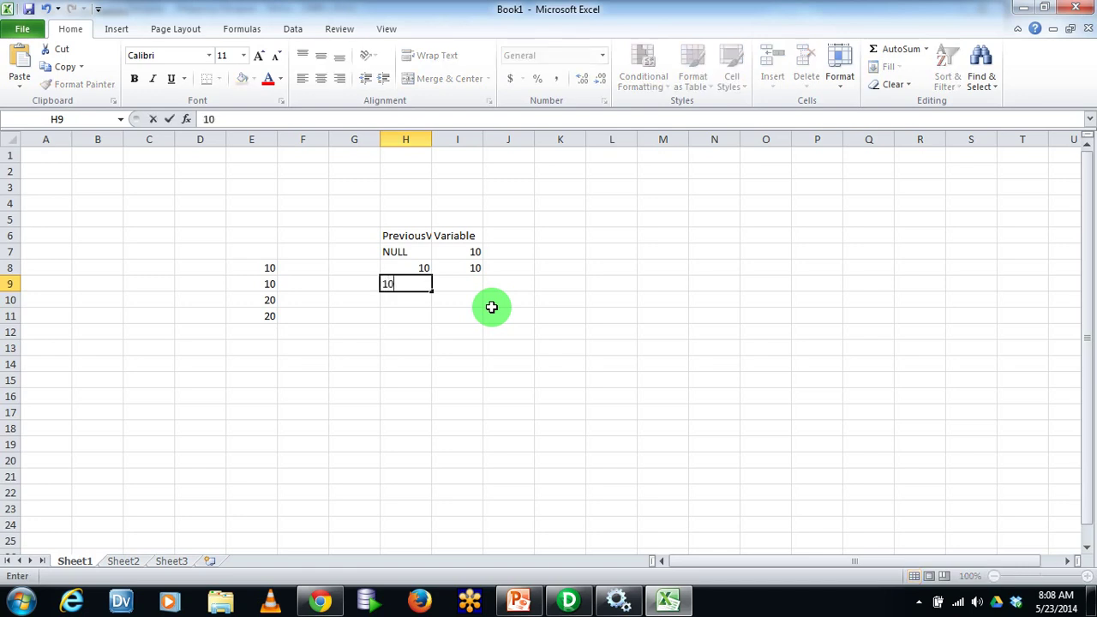
pyautogui.press('Right')
pyautogui.write('20')
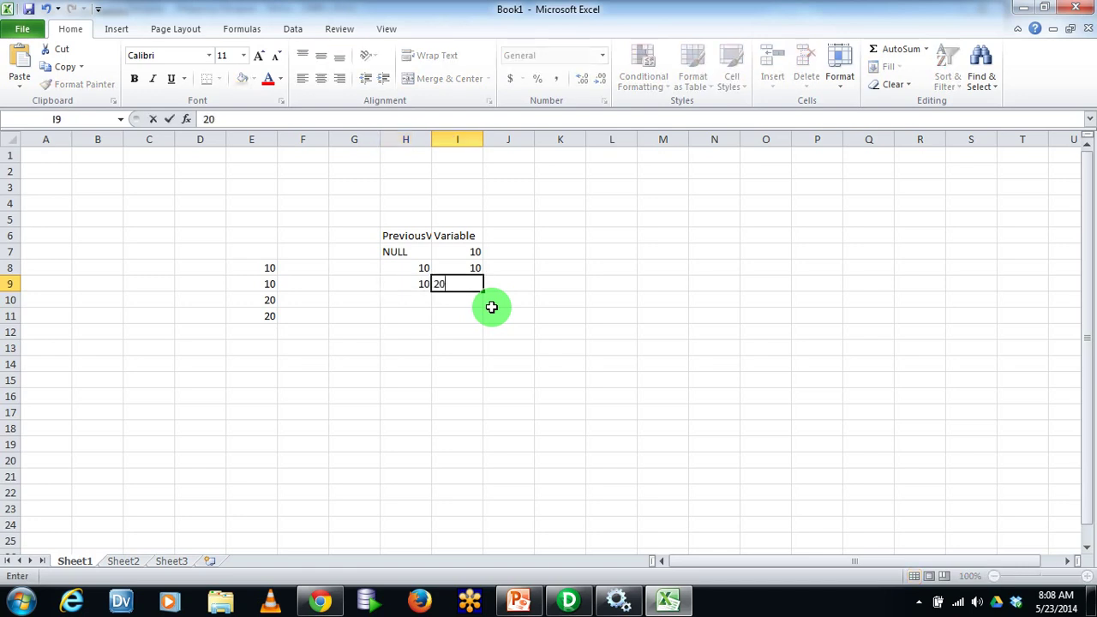
pyautogui.press('Right')
pyautogui.press('Left')
pyautogui.press('Left')
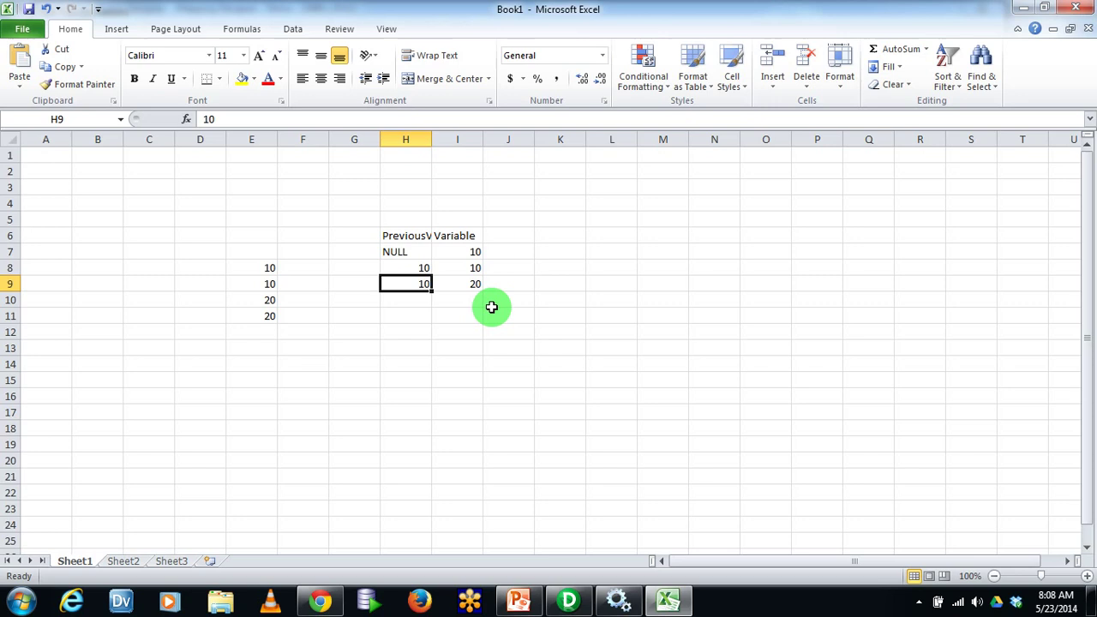
pyautogui.hotkey('shift', 'Right')
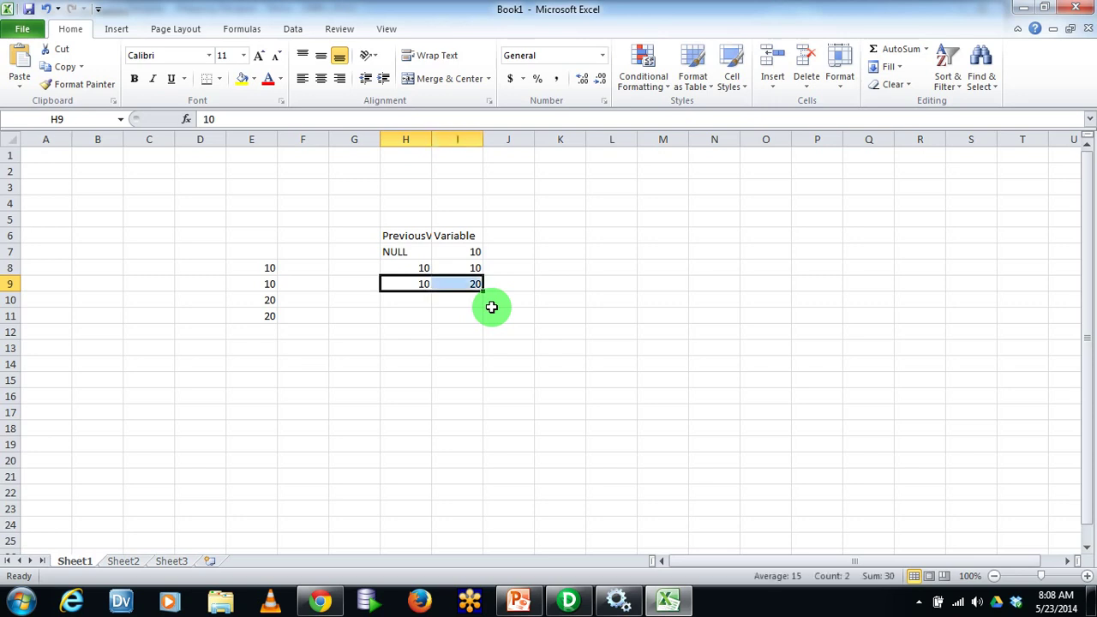
pyautogui.press('Right')
pyautogui.press('Right')
pyautogui.press('Right')
pyautogui.press('Right')
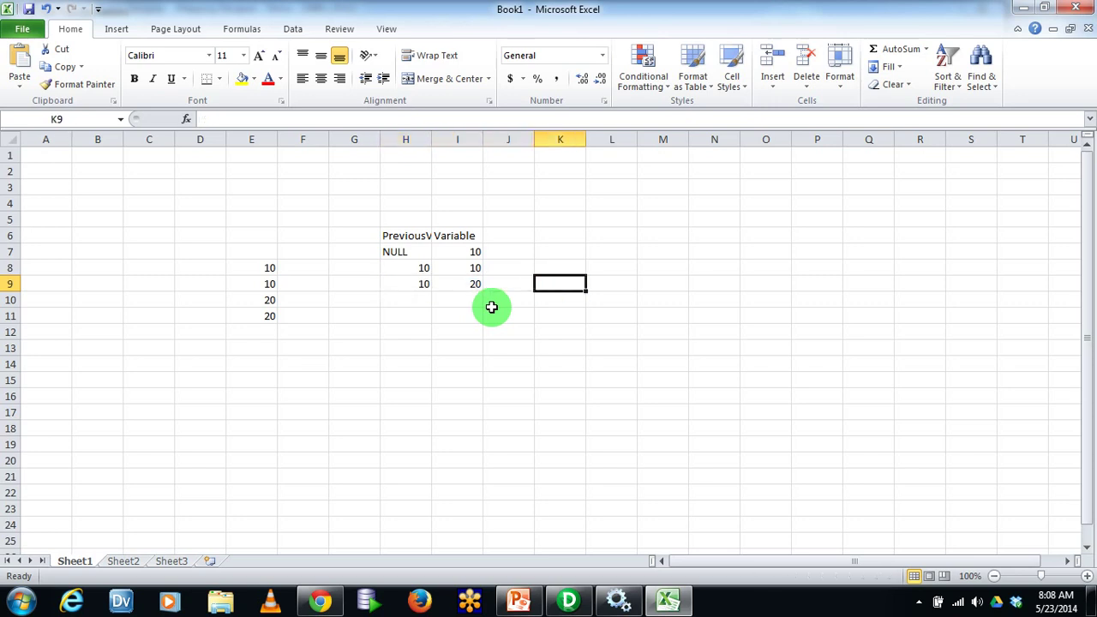
# Record change flags 0 in L8 and 1 in L9, then return to Designer
pyautogui.write('1')
pyautogui.press('Right')
pyautogui.press('Left')
pyautogui.press('Up')
pyautogui.press('Up')
pyautogui.press('Down')
pyautogui.write('0')
pyautogui.press('Down')
pyautogui.write('0')
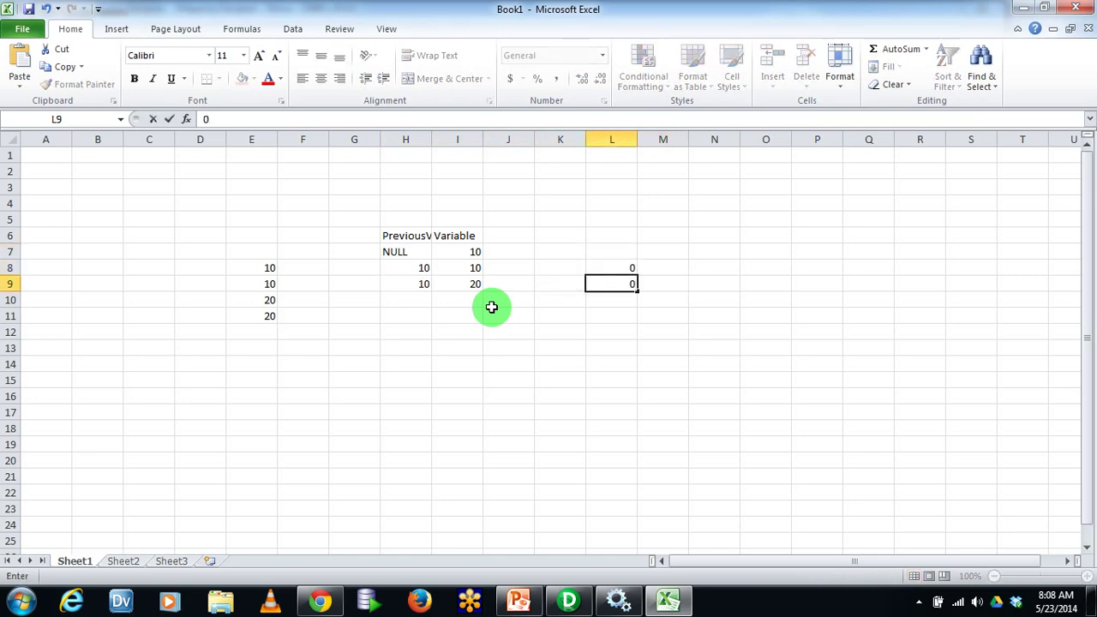
pyautogui.press('Escape')
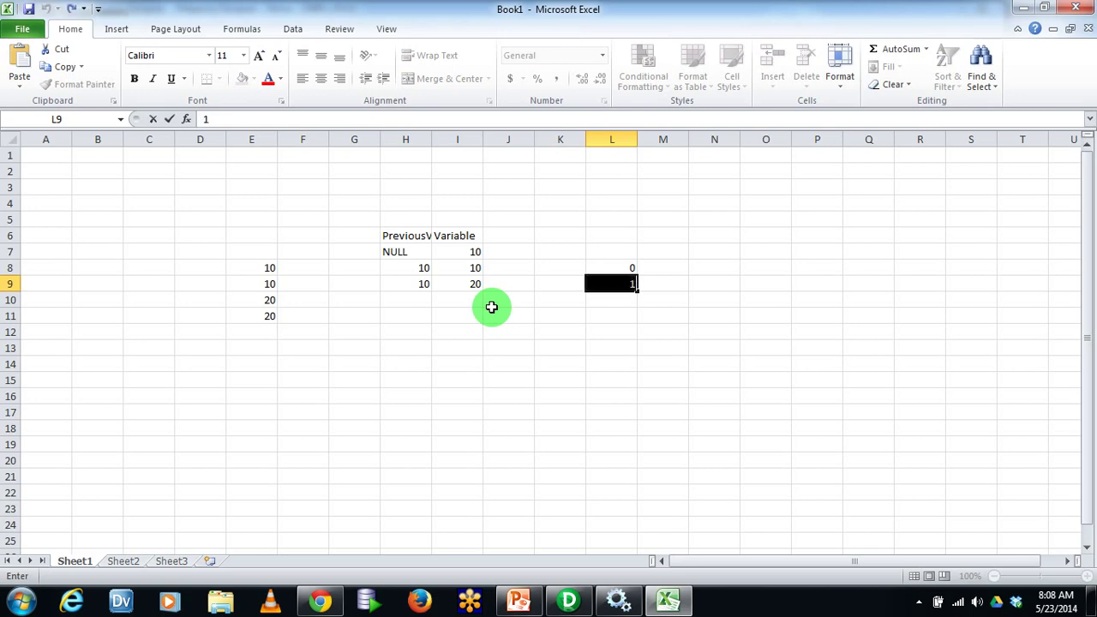
pyautogui.press('Up')
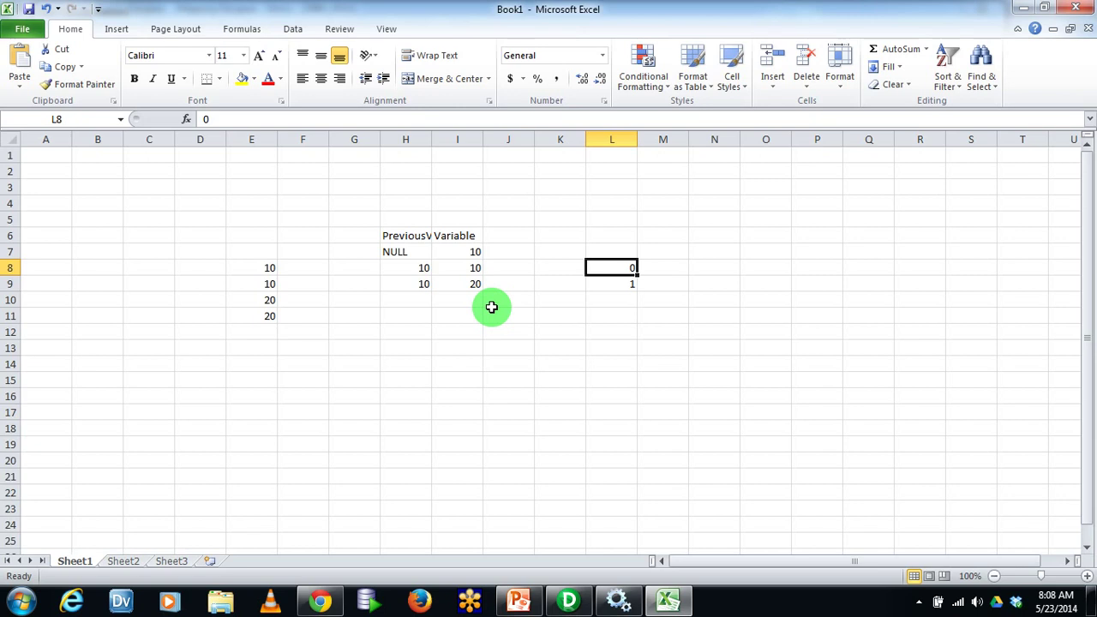
pyautogui.click(569, 600)
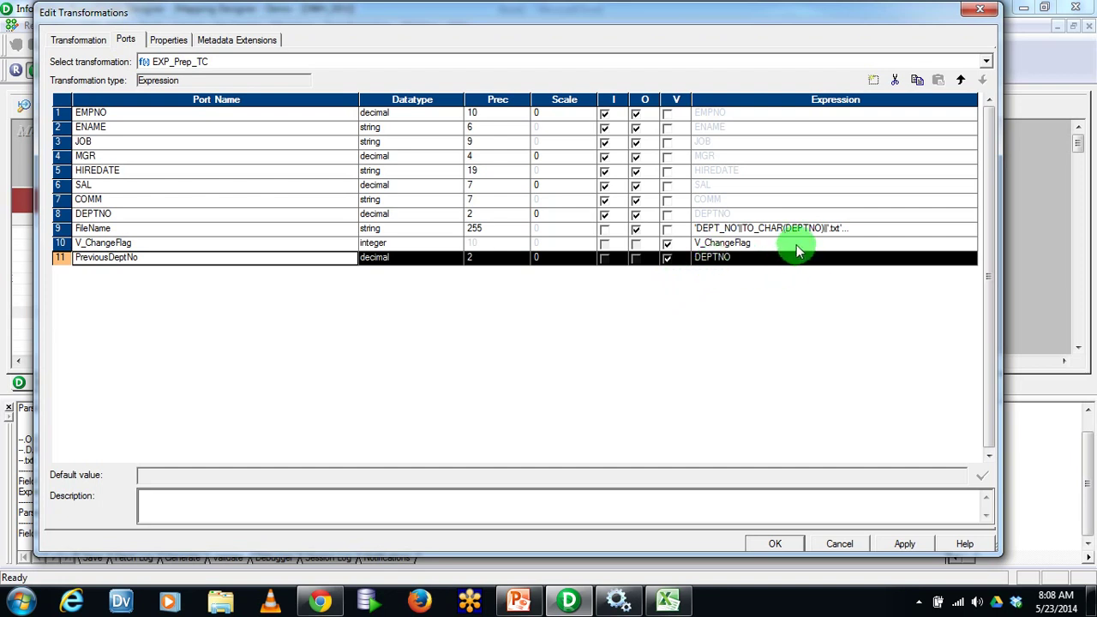
# Enter IIF(DEPTNO<>PreviousDeptNo,1,0) as V_ChangeFlag's expression in the Expression Editor and confirm it
pyautogui.click(787, 243)
pyautogui.click(969, 246)
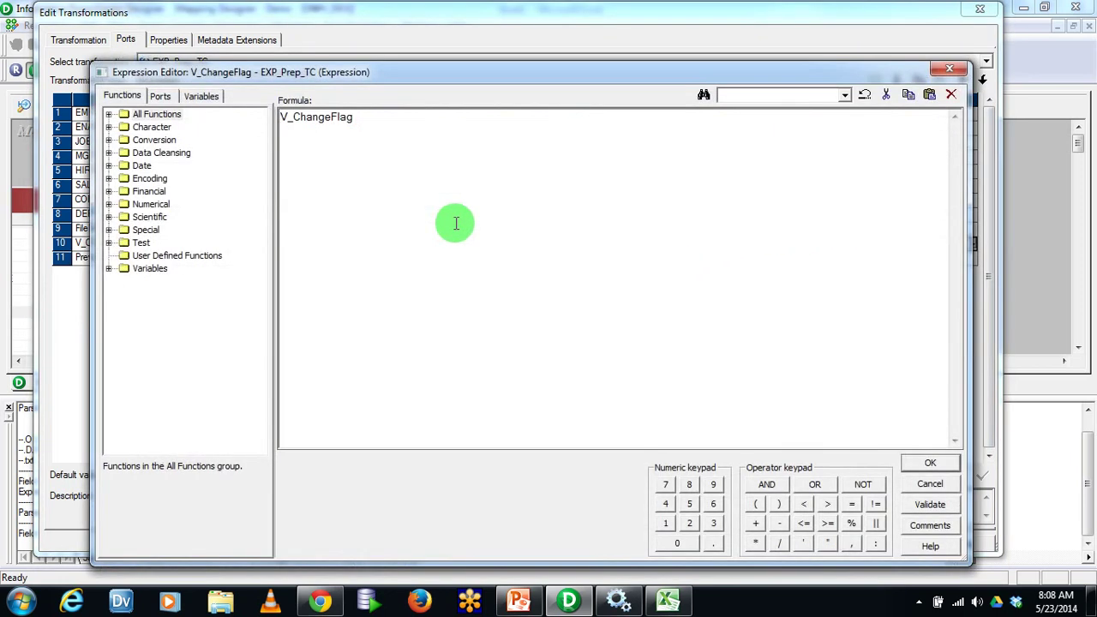
pyautogui.click(163, 97)
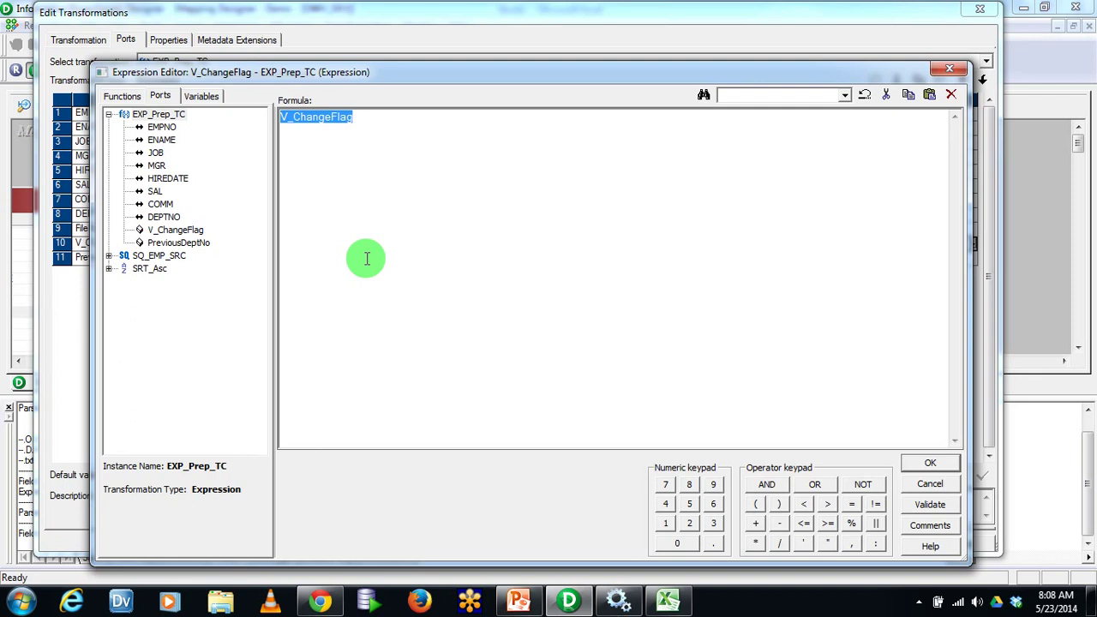
pyautogui.write('IIF(')
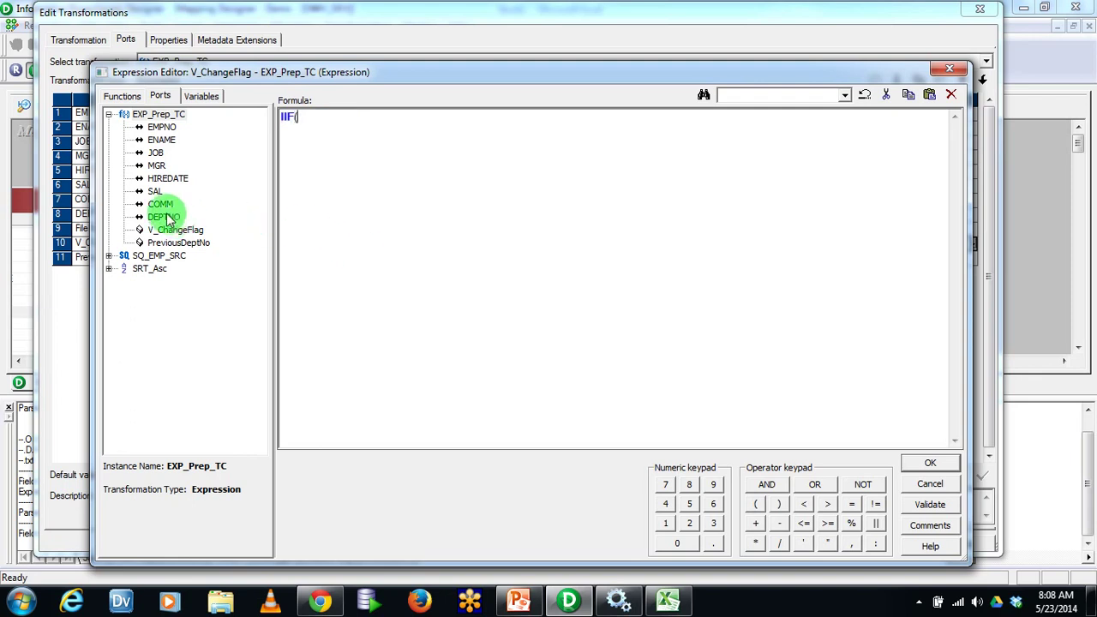
pyautogui.doubleClick(163, 217)
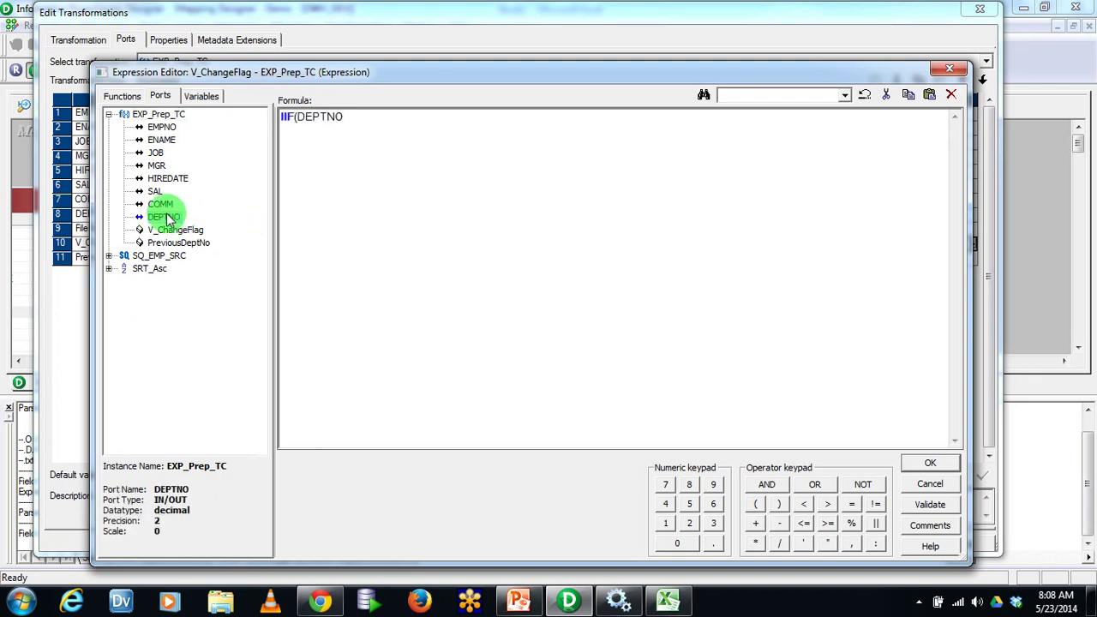
pyautogui.write('<>')
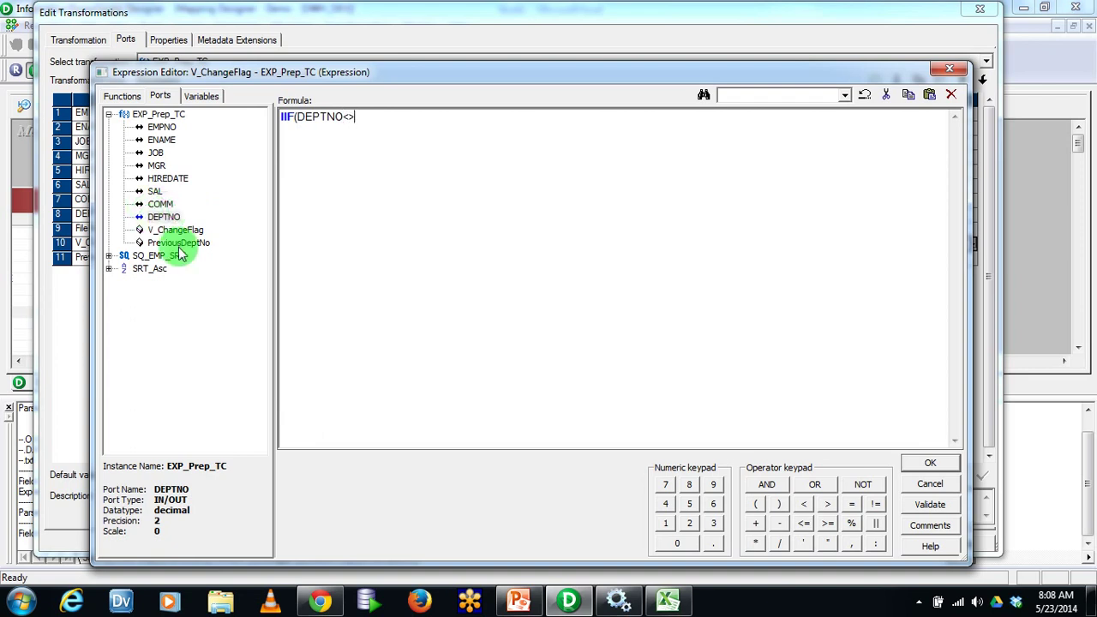
pyautogui.click(179, 244)
pyautogui.doubleClick(180, 244)
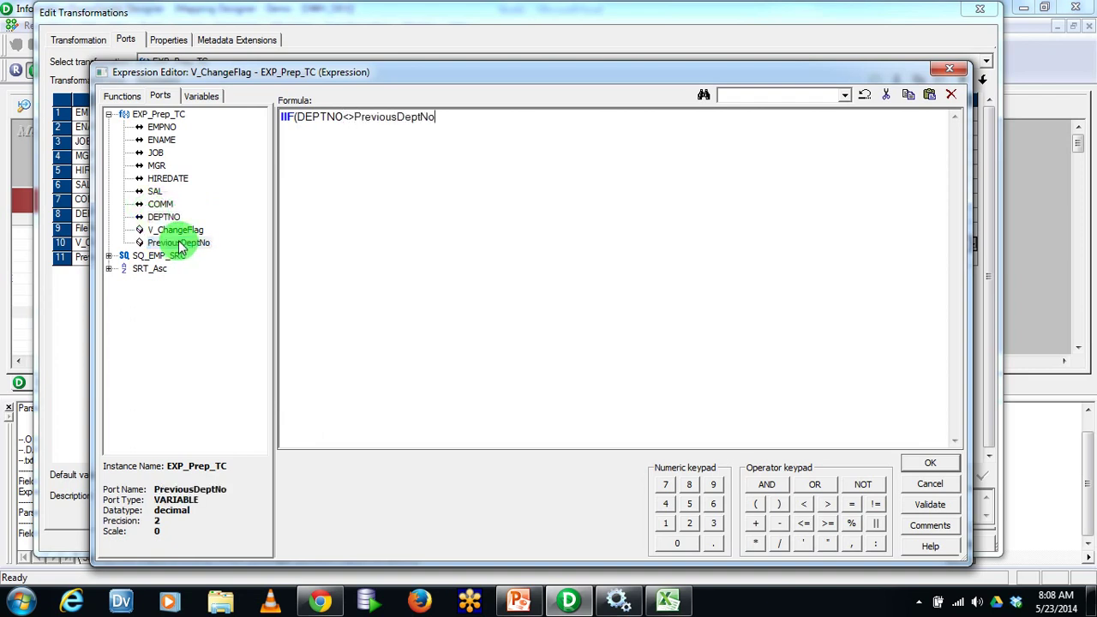
pyautogui.write(',1,0)')
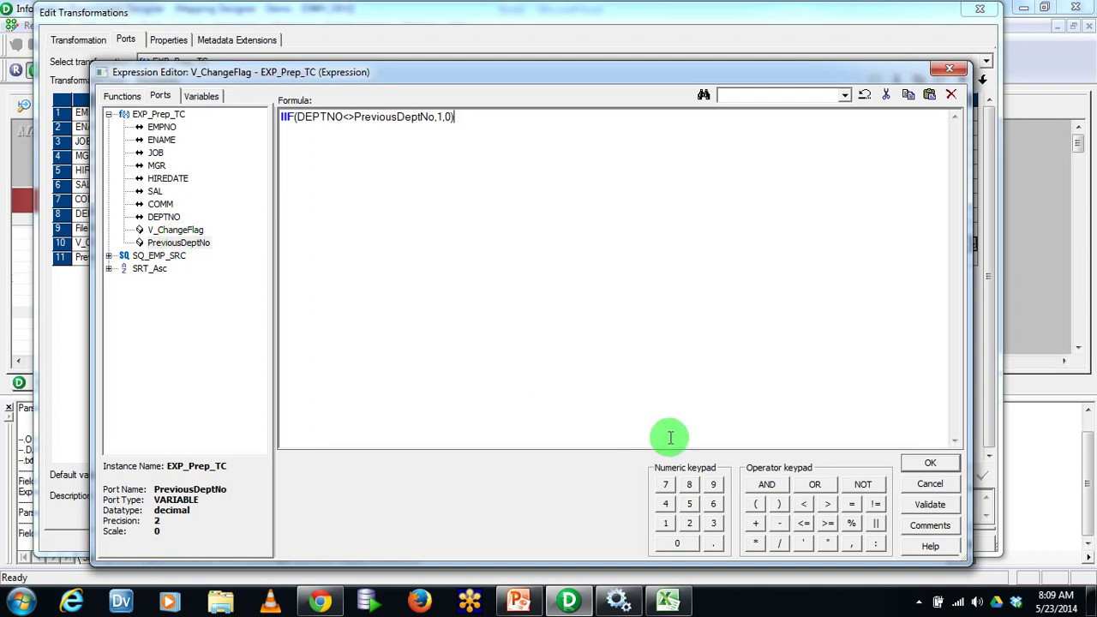
pyautogui.click(917, 461)
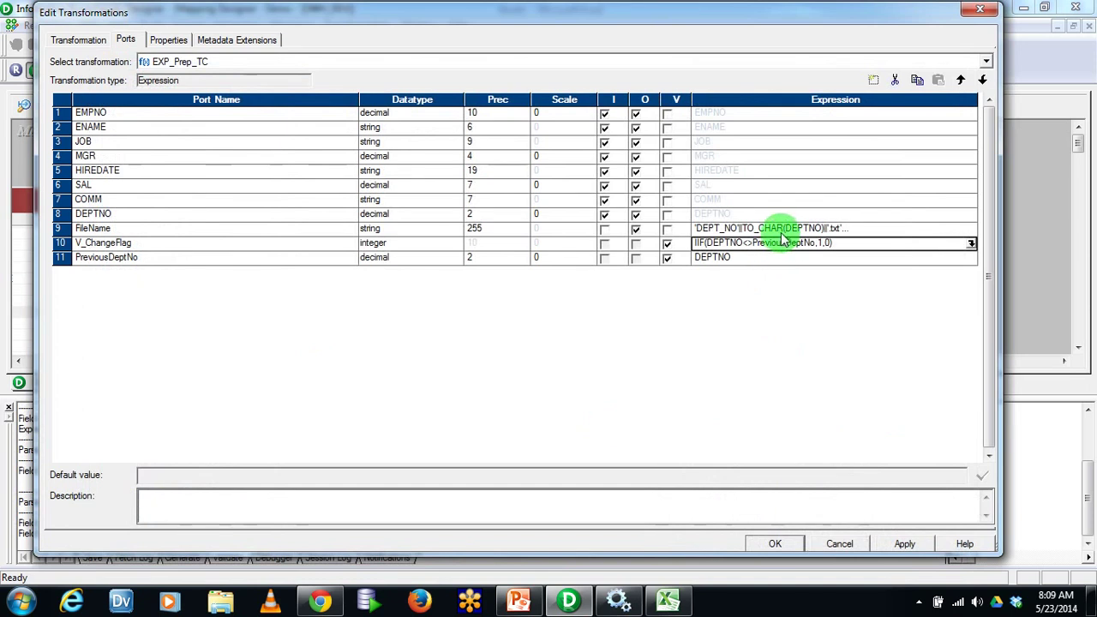
# Insert a ChangeFlag integer output port after PreviousDeptNo in EXP_Prep_TC
pyautogui.click(314, 243)
pyautogui.click(318, 259)
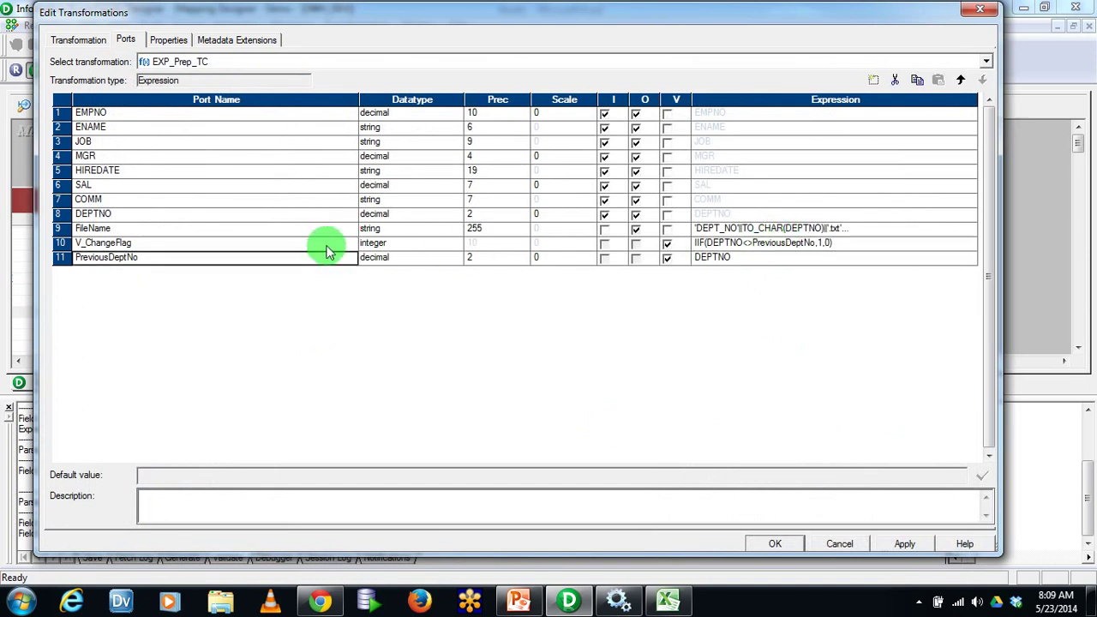
pyautogui.click(62, 243)
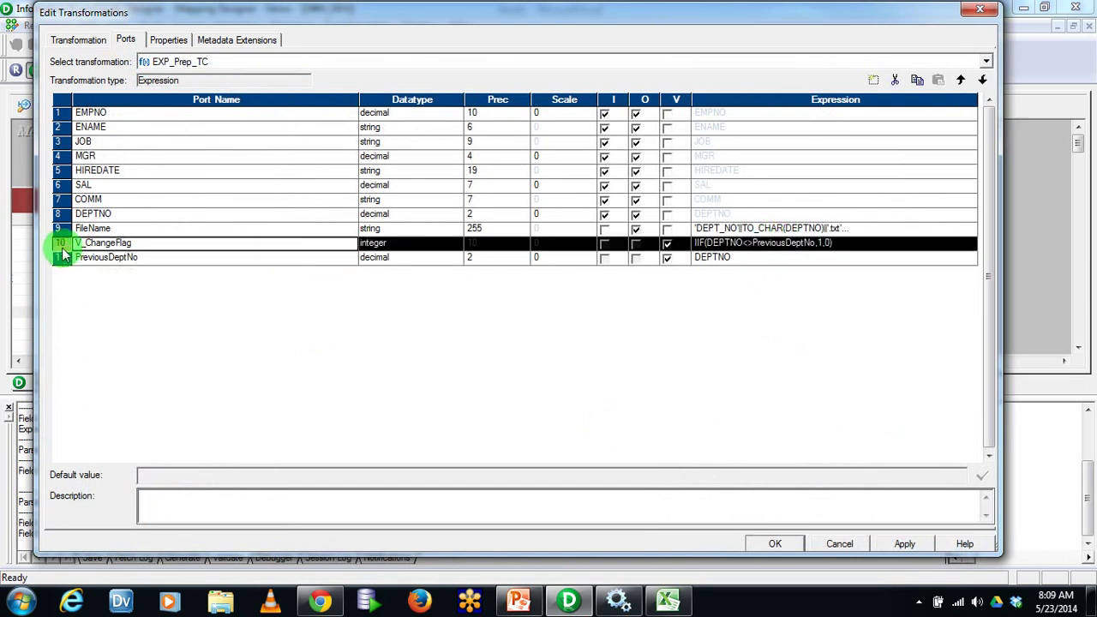
pyautogui.click(179, 256)
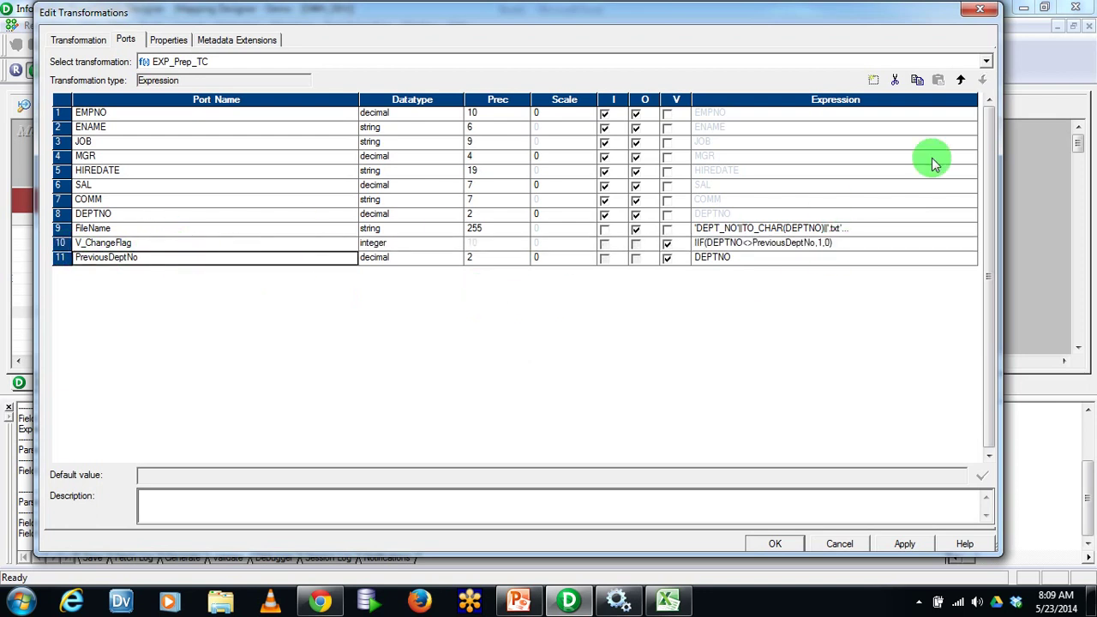
pyautogui.click(873, 80)
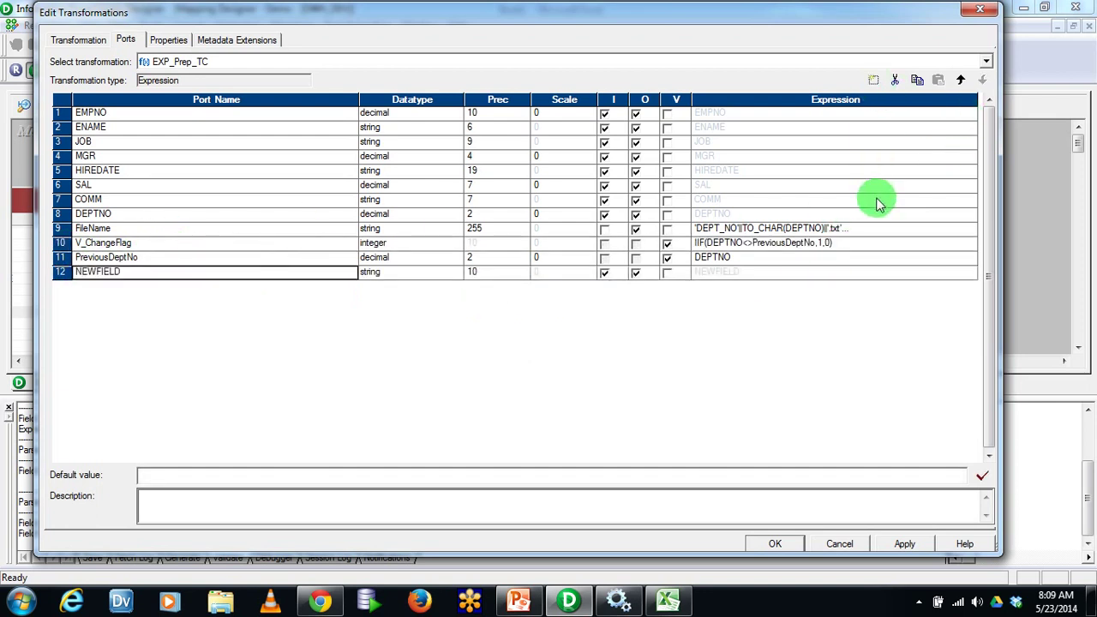
pyautogui.write('ChangeFlag')
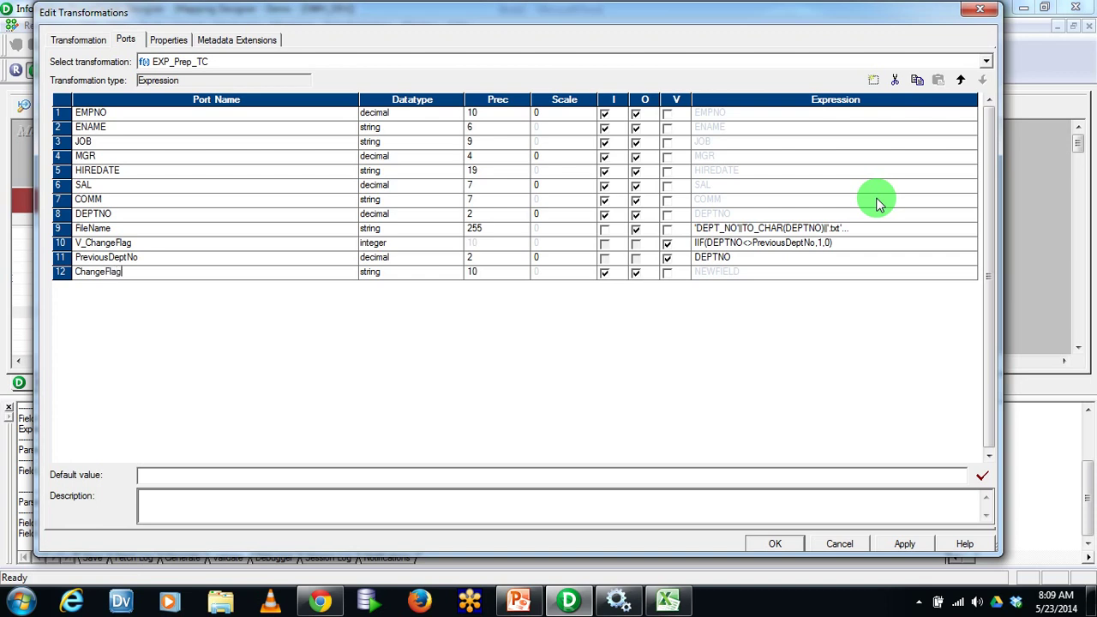
pyautogui.press('Tab')
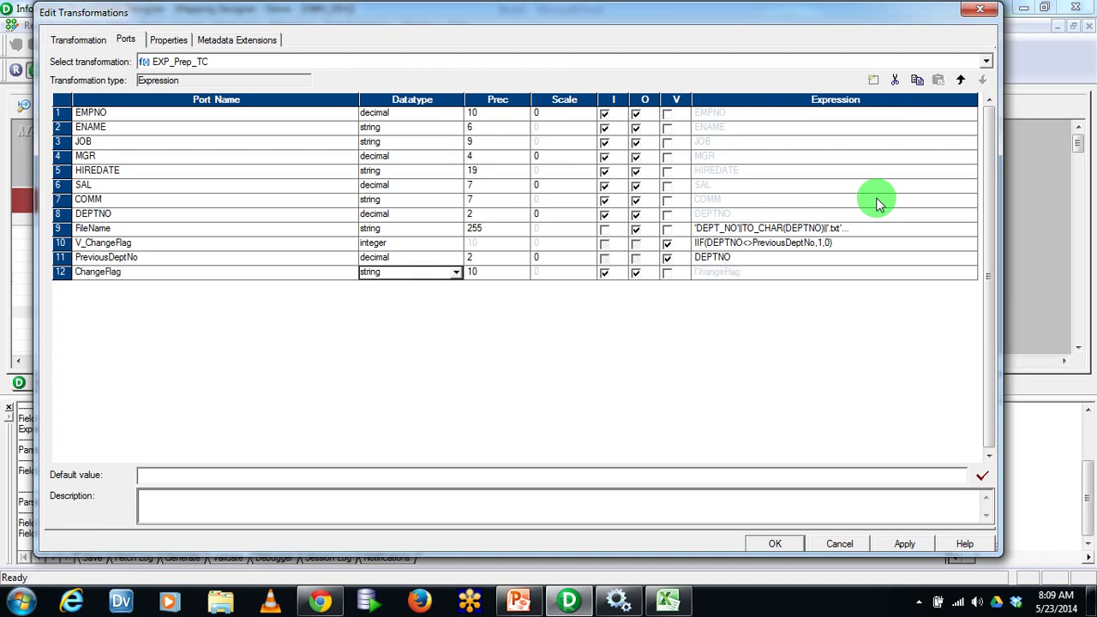
pyautogui.press('i')
pyautogui.press('Tab')
pyautogui.press('Tab')
pyautogui.press('Tab')
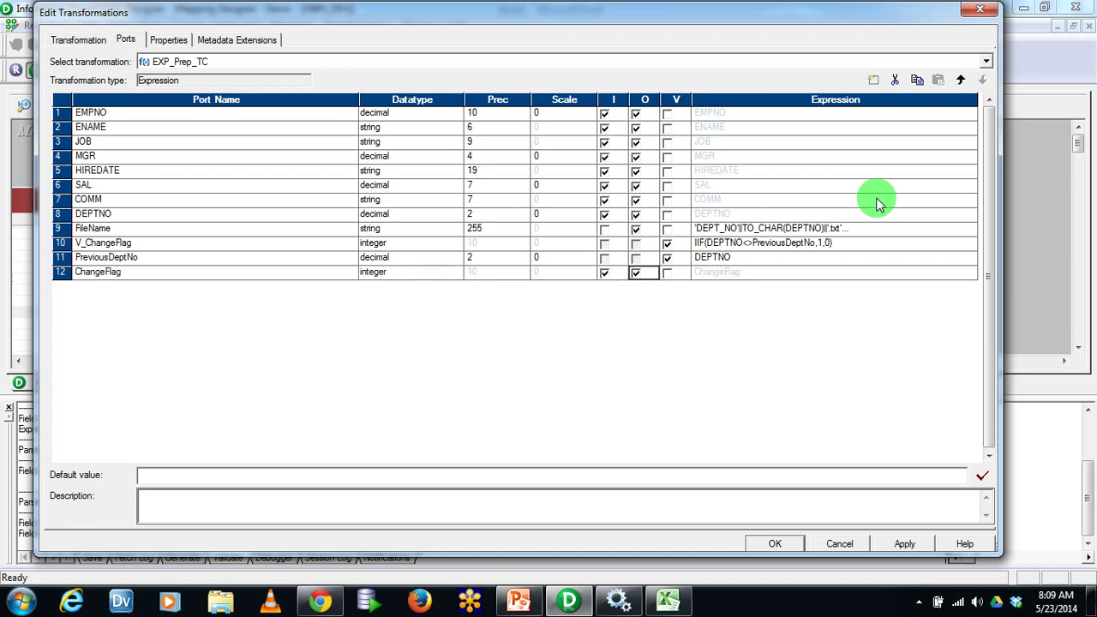
pyautogui.press('space')
pyautogui.press('Tab')
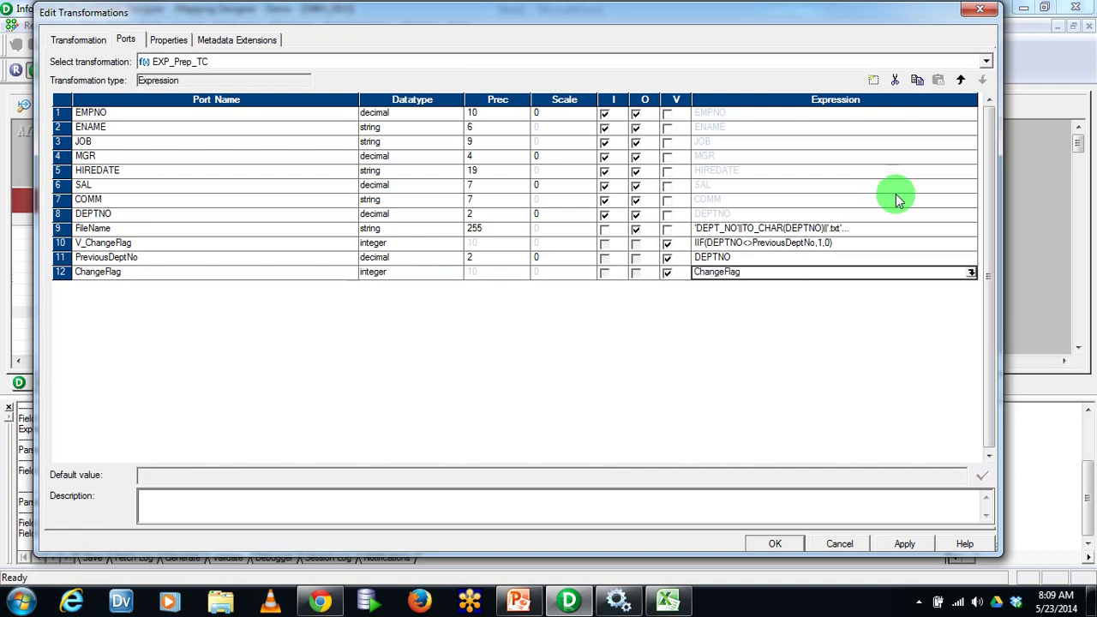
pyautogui.click(971, 272)
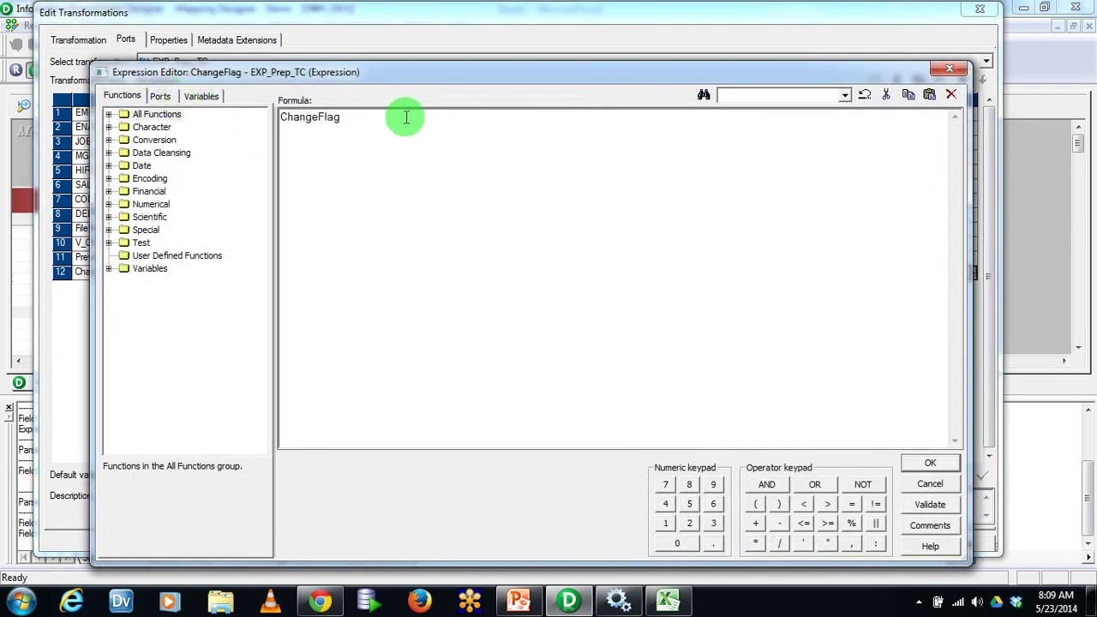
# Set ChangeFlag's expression to V_ChangeFlag and validate it
pyautogui.click(161, 96)
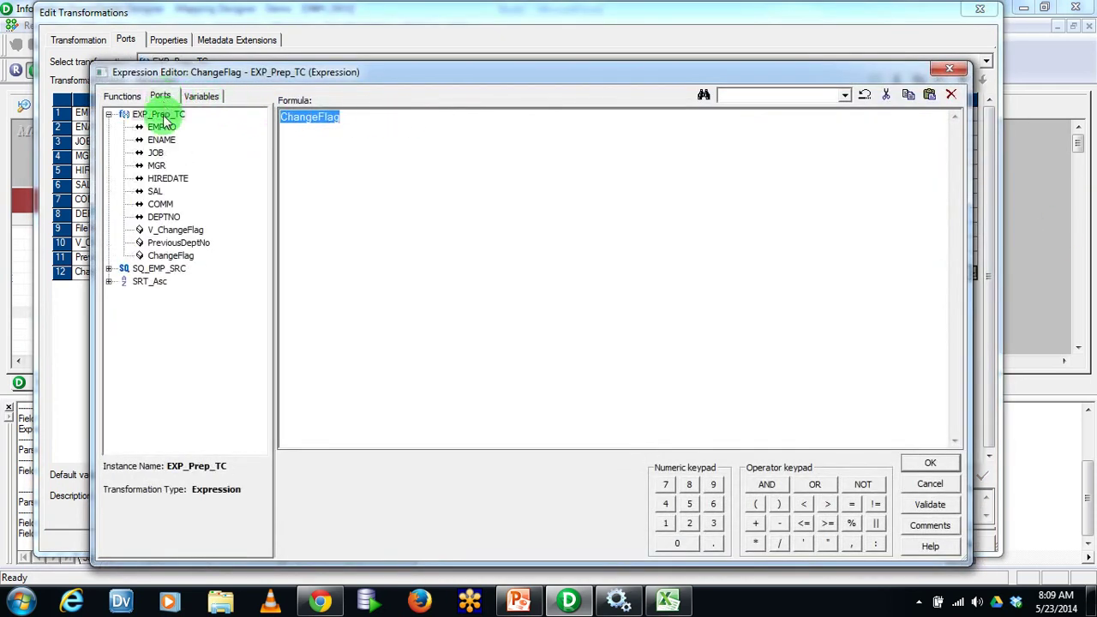
pyautogui.doubleClick(172, 229)
pyautogui.click(929, 504)
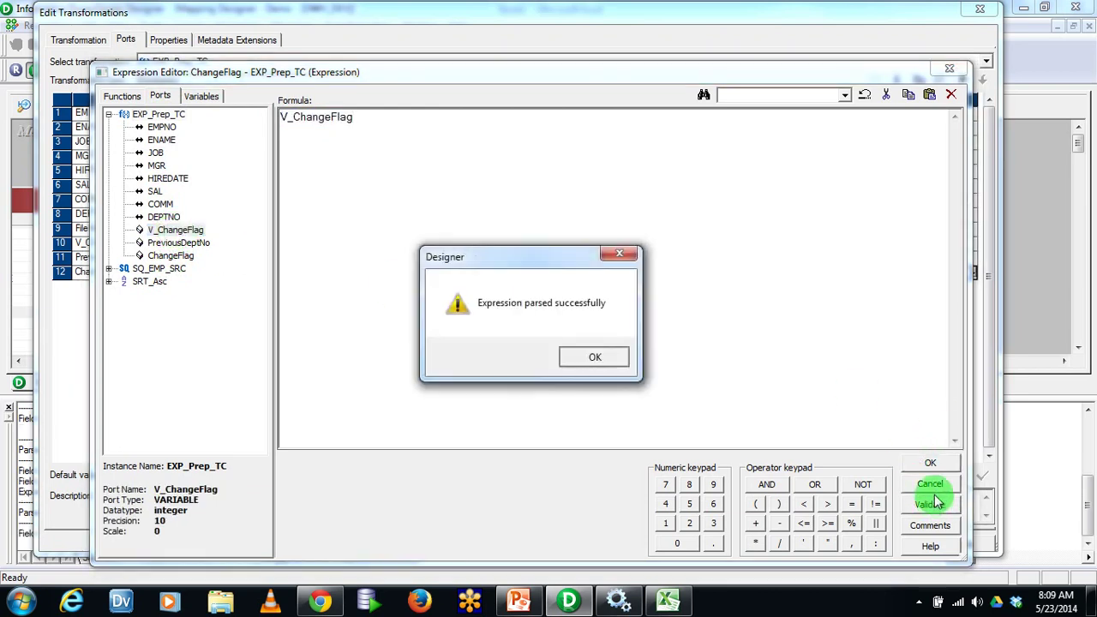
pyautogui.press('Return')
pyautogui.click(930, 463)
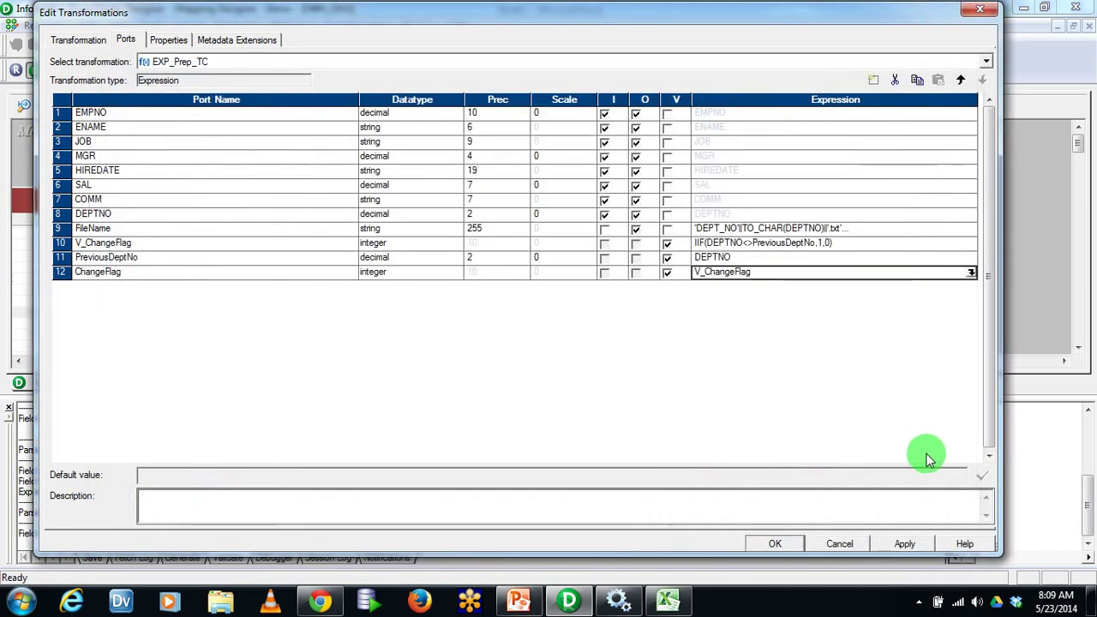
# Apply the EXP_Prep_TC port changes, review FileName, V_ChangeFlag and ChangeFlag, and close Edit Transformations
pyautogui.click(907, 540)
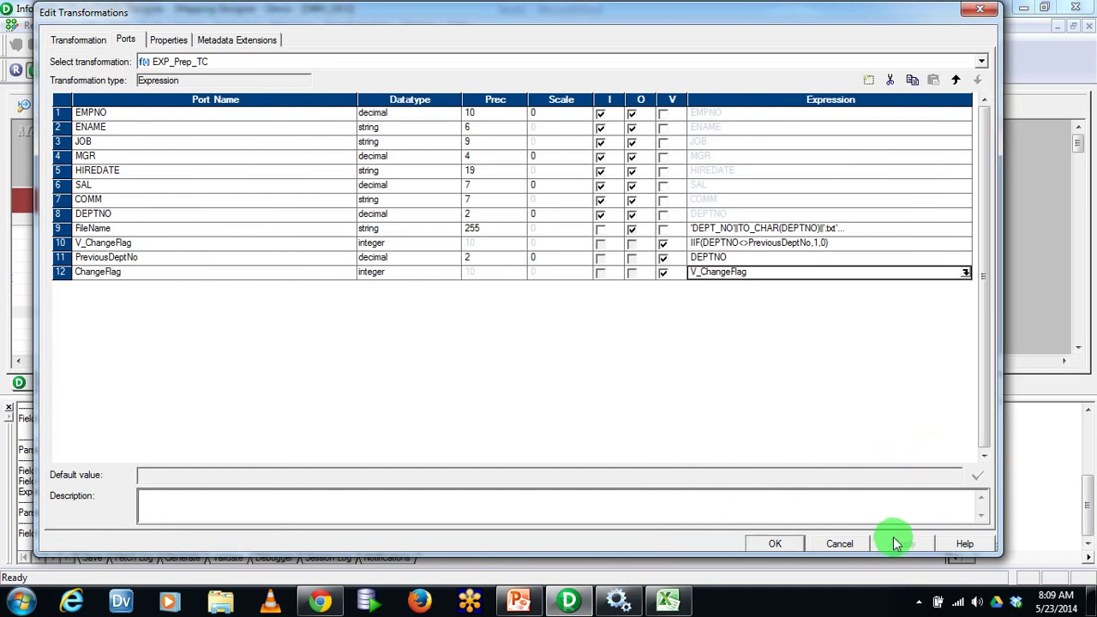
pyautogui.click(59, 228)
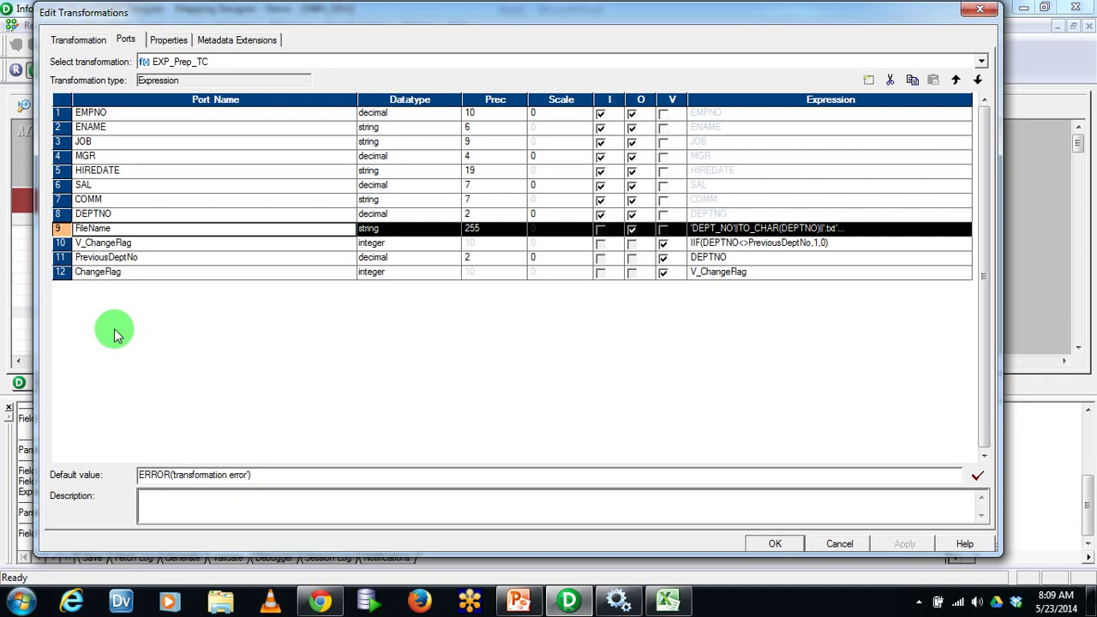
pyautogui.click(60, 244)
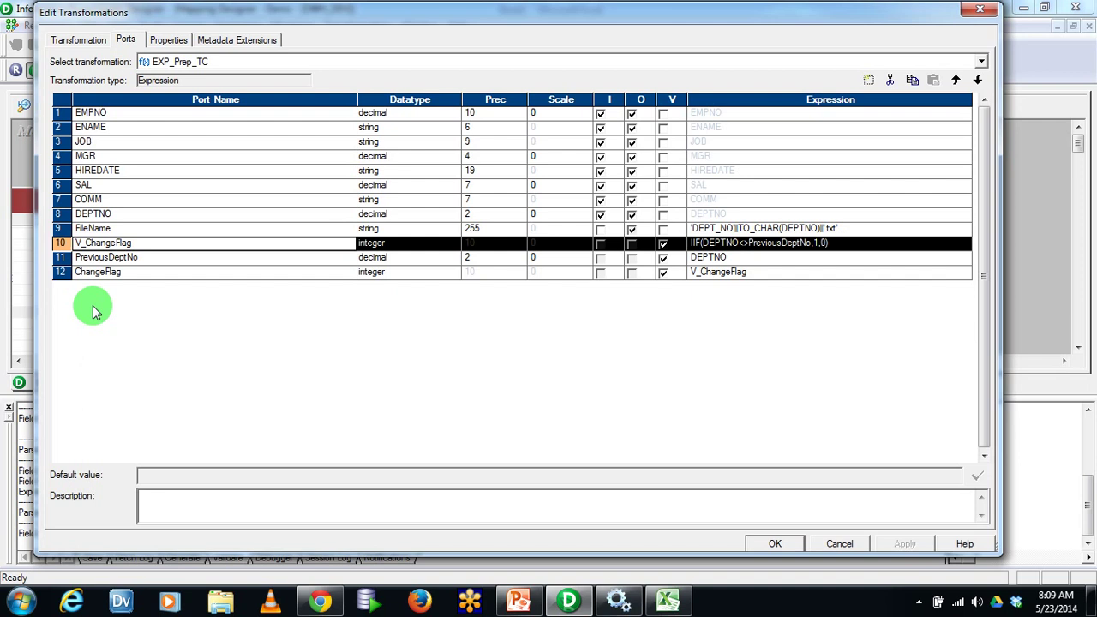
pyautogui.click(58, 271)
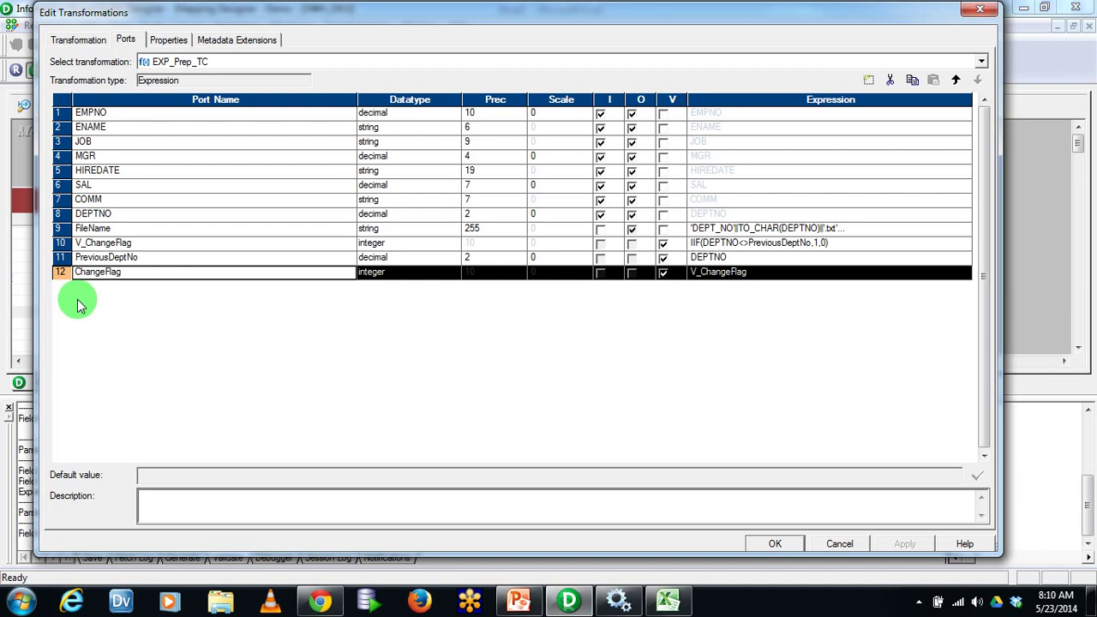
pyautogui.click(767, 544)
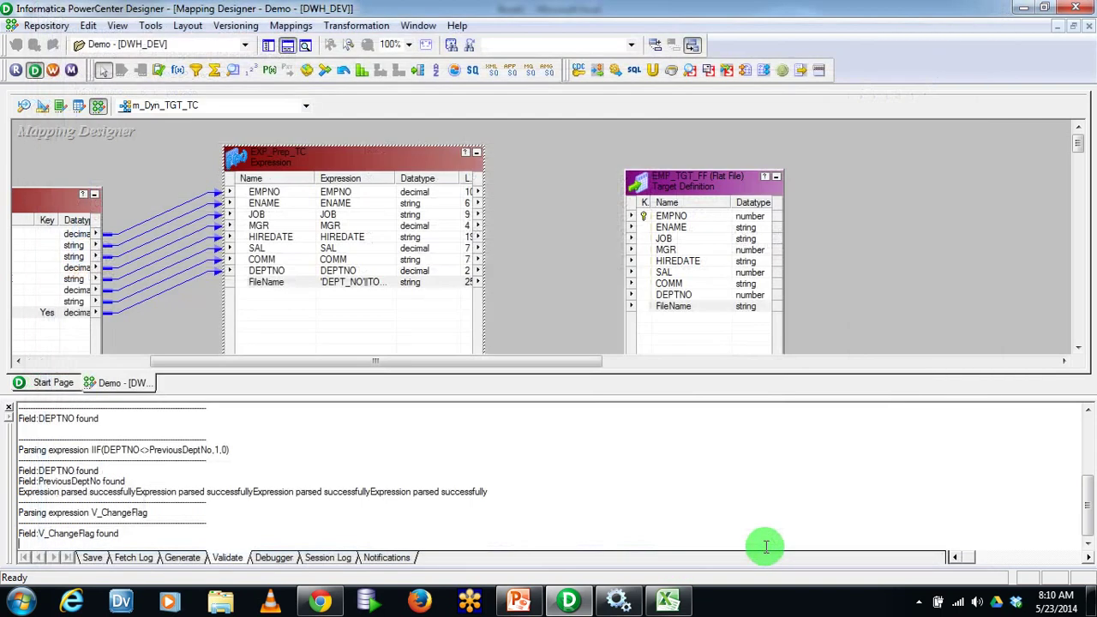
# Move the flat-file target further right and close the Output window to free workspace
pyautogui.moveTo(674, 196); pyautogui.dragTo(833, 149)
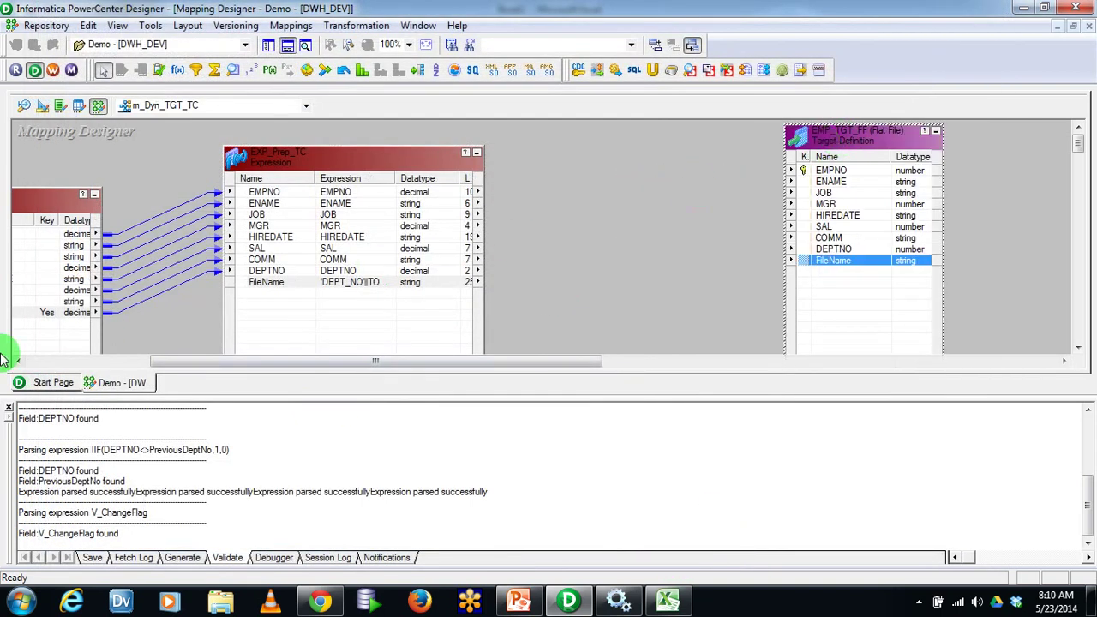
pyautogui.click(10, 408)
pyautogui.click(392, 306)
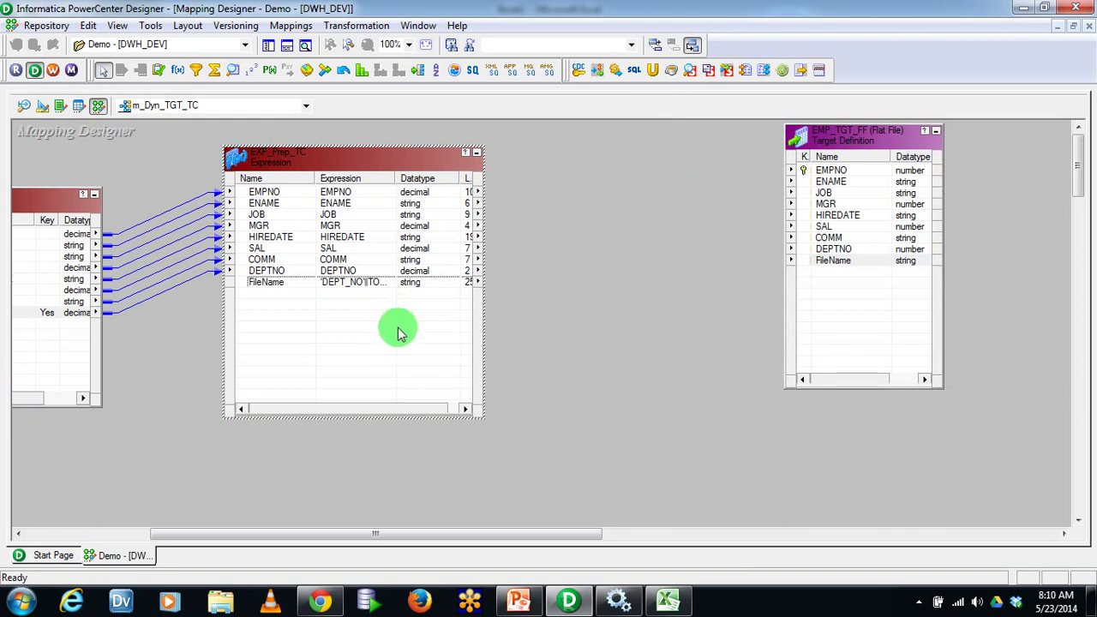
pyautogui.click(566, 308)
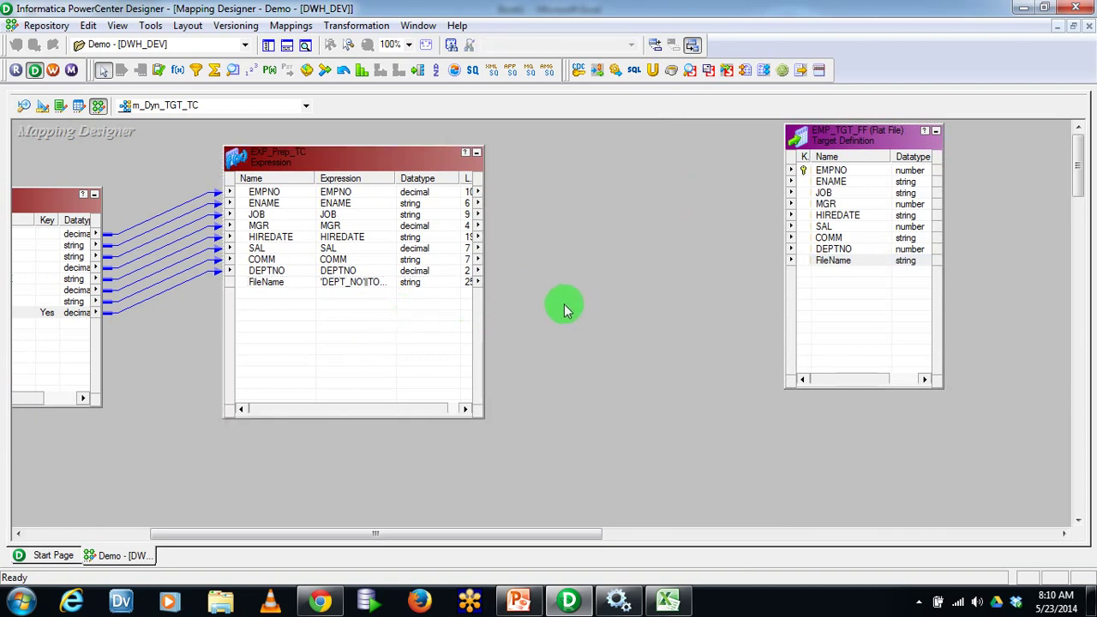
# Create a Transaction Control transformation named TC_Dept from Transformation > Create
pyautogui.click(375, 28)
pyautogui.click(379, 66)
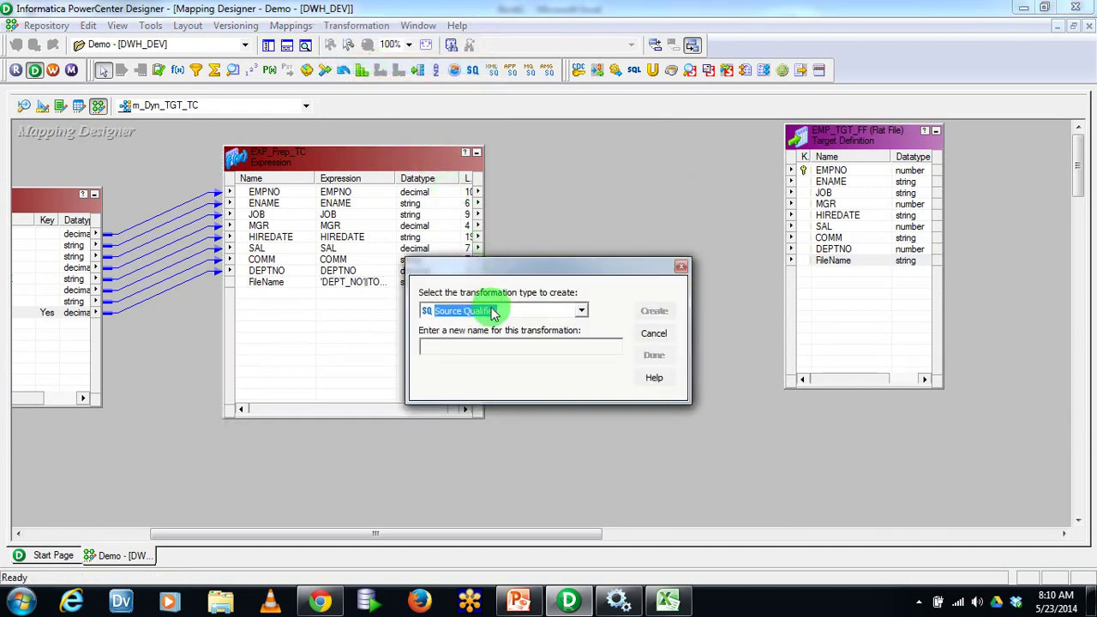
pyautogui.press('t')
pyautogui.click(478, 345)
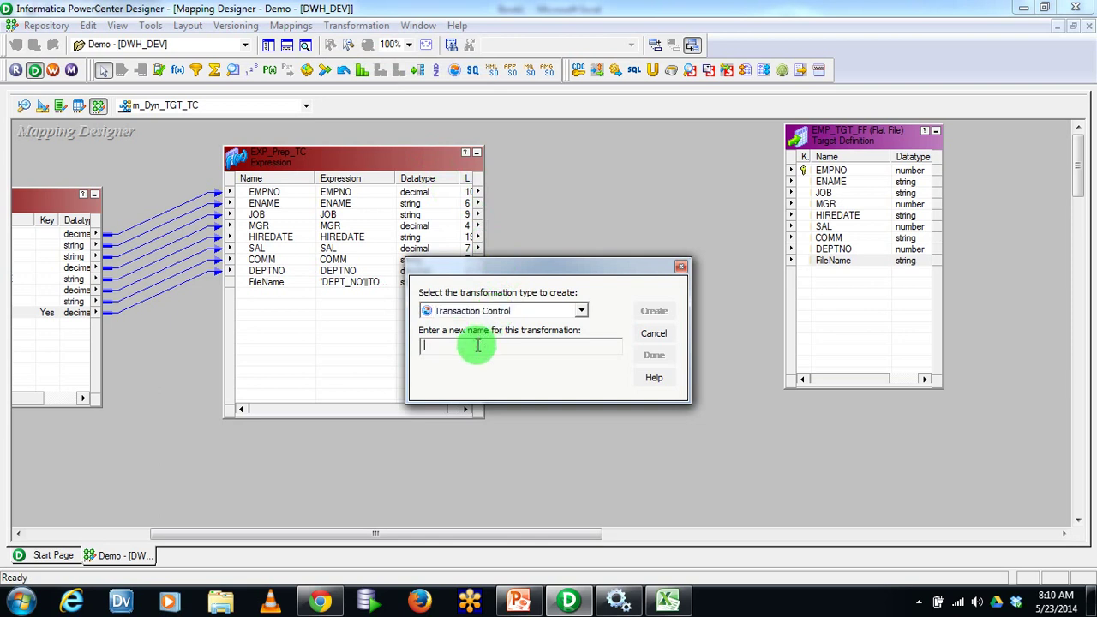
pyautogui.write('TC')
pyautogui.write('_Dept')
pyautogui.click(655, 312)
# Place TC_Dept after EXP_Prep_TC and link all nine EXP_Prep_TC ports into it
pyautogui.click(654, 355)
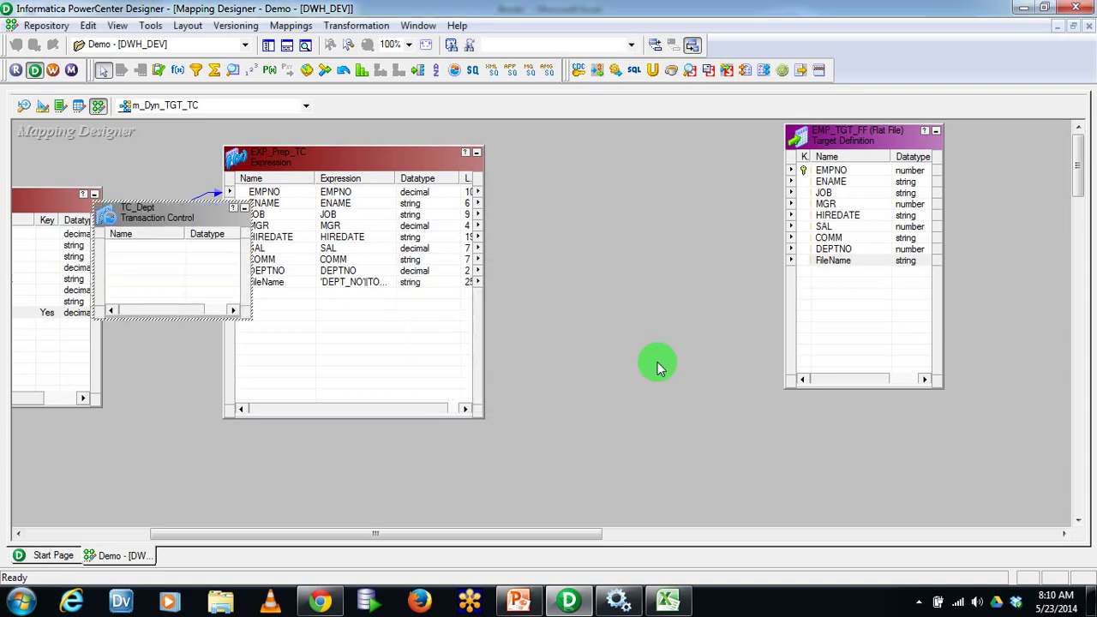
pyautogui.moveTo(147, 217); pyautogui.dragTo(619, 163)
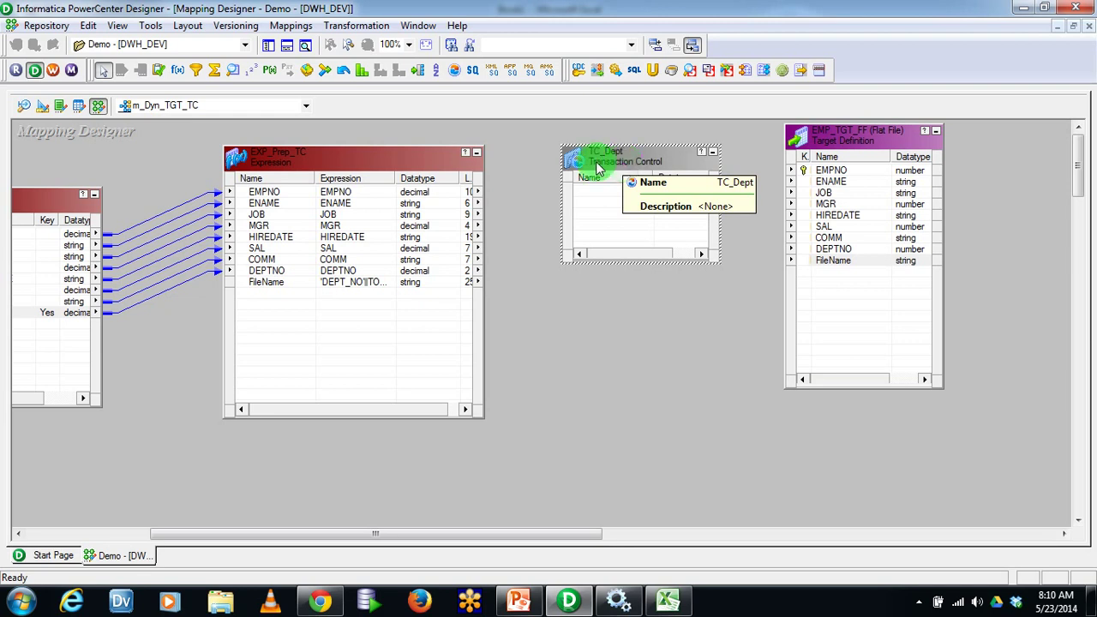
pyautogui.click(289, 192)
pyautogui.keyDown('shift'); pyautogui.click(300, 286); pyautogui.keyUp('shift')
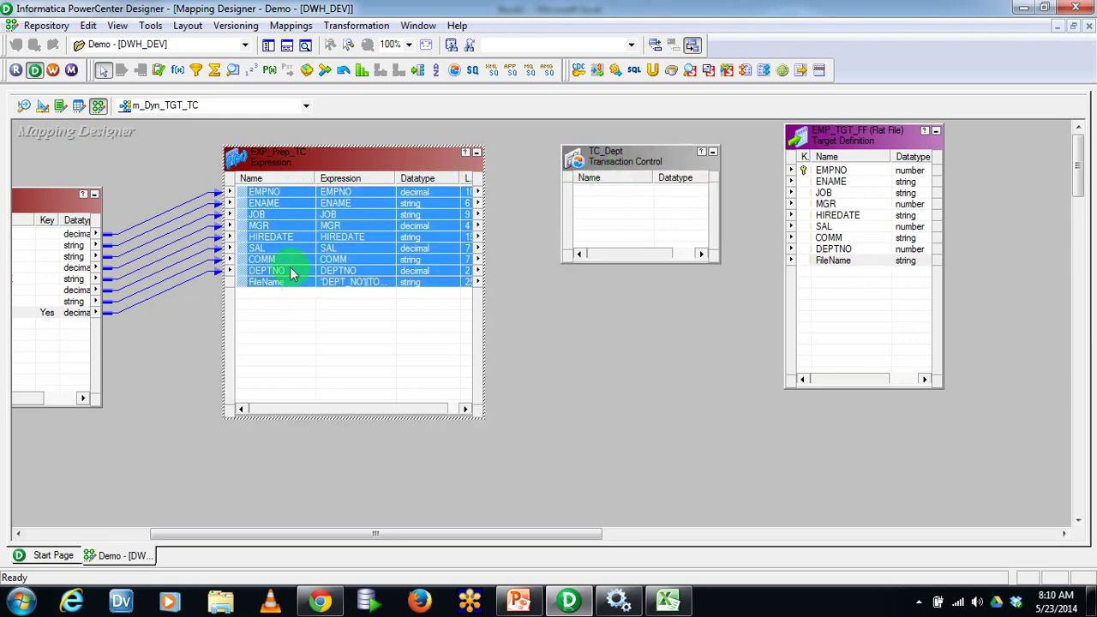
pyautogui.moveTo(249, 191); pyautogui.dragTo(613, 219)
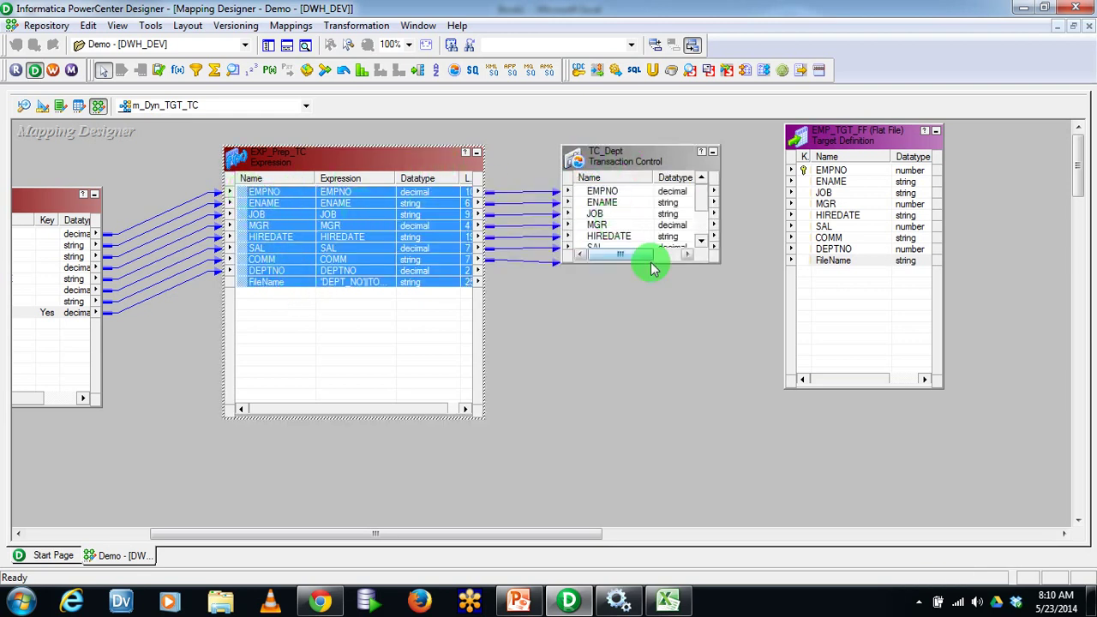
# Enlarge TC_Dept to show all its ports and arrange it beside EXP_Prep_TC
pyautogui.doubleClick(671, 260)
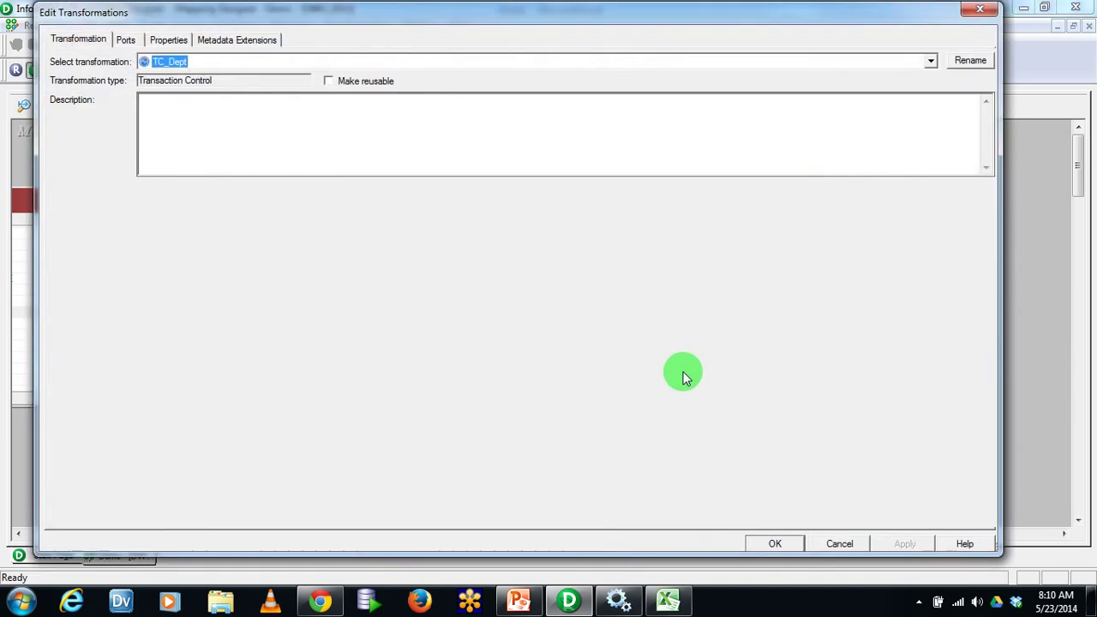
pyautogui.press('Escape')
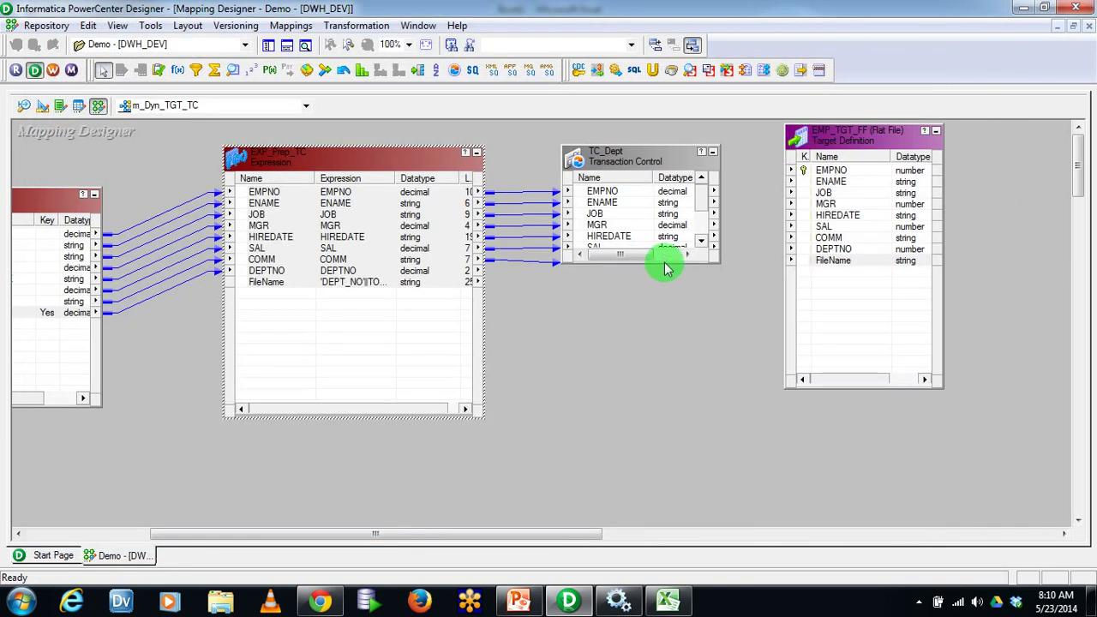
pyautogui.moveTo(664, 262); pyautogui.dragTo(668, 403)
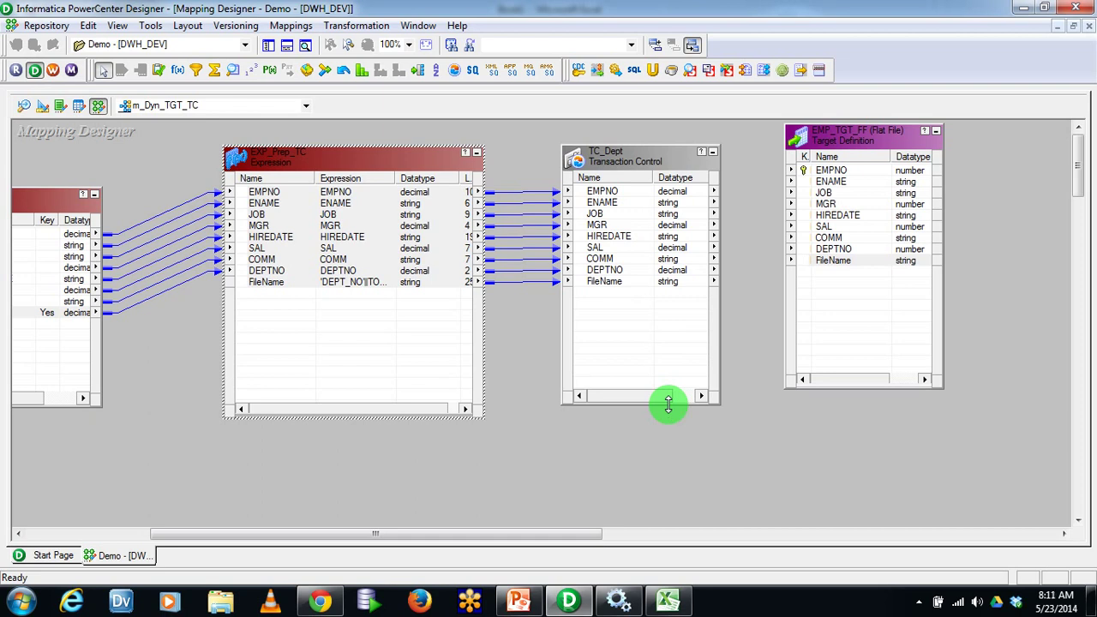
pyautogui.moveTo(329, 180); pyautogui.dragTo(243, 180)
pyautogui.moveTo(605, 156); pyautogui.dragTo(569, 167)
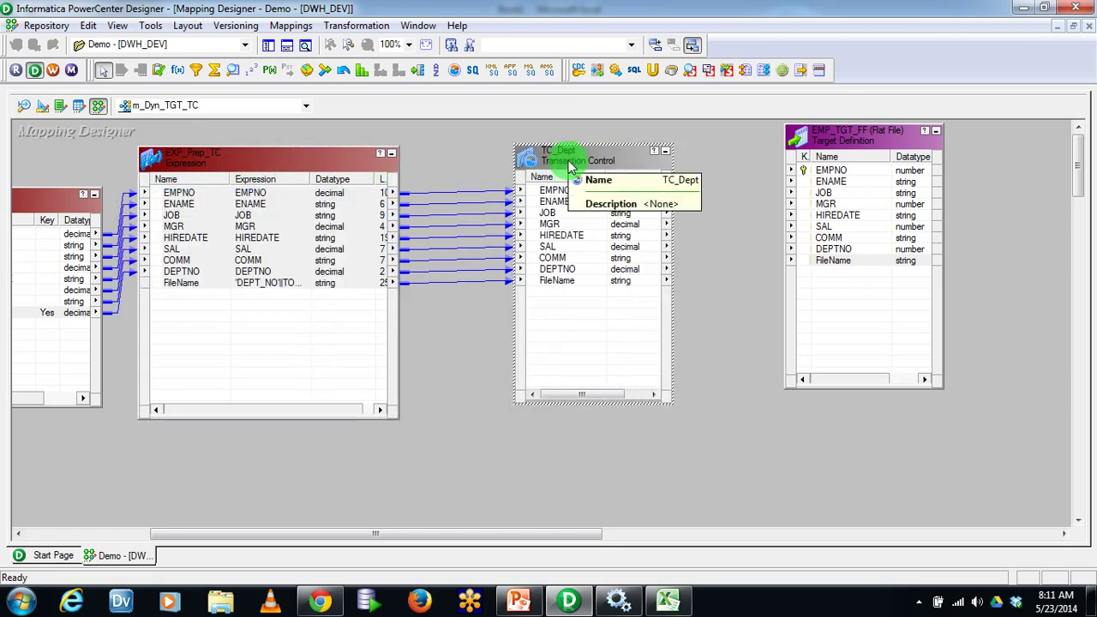
pyautogui.doubleClick(569, 167)
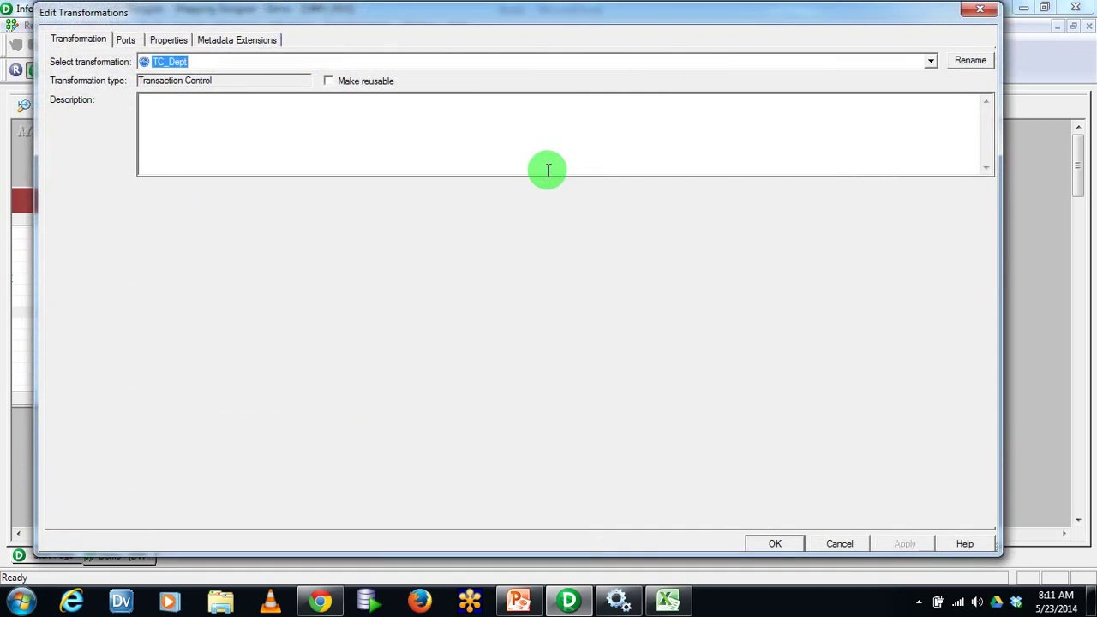
pyautogui.press('Escape')
pyautogui.moveTo(593, 164); pyautogui.dragTo(530, 181)
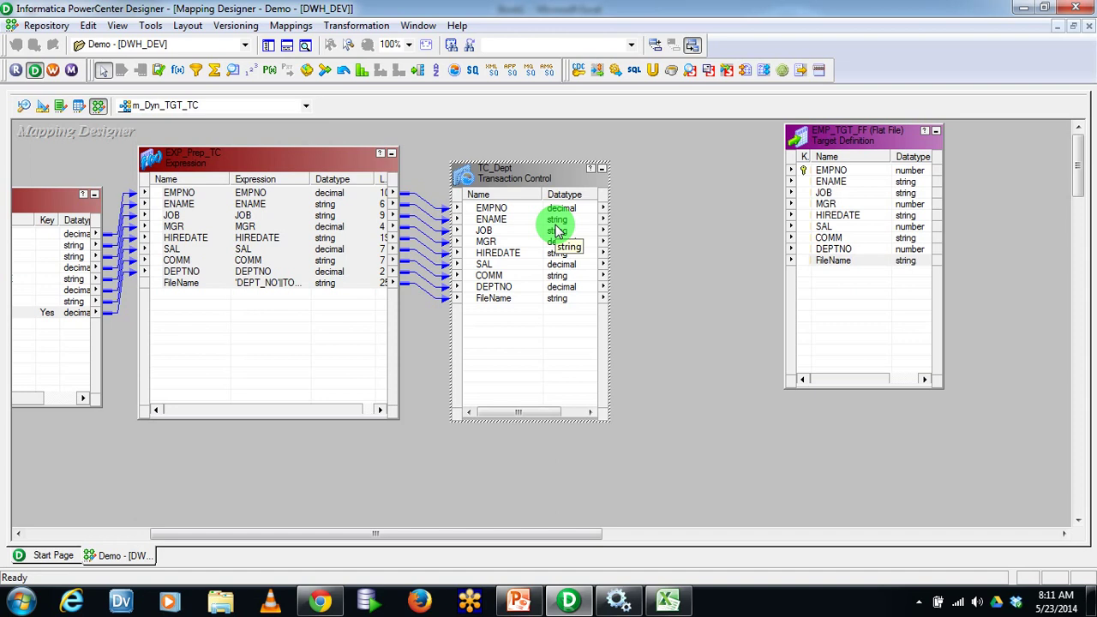
# Open TC_Dept and view its Properties: condition TC_CONTINUE_TRANSACTION, tracing level Normal
pyautogui.doubleClick(515, 163)
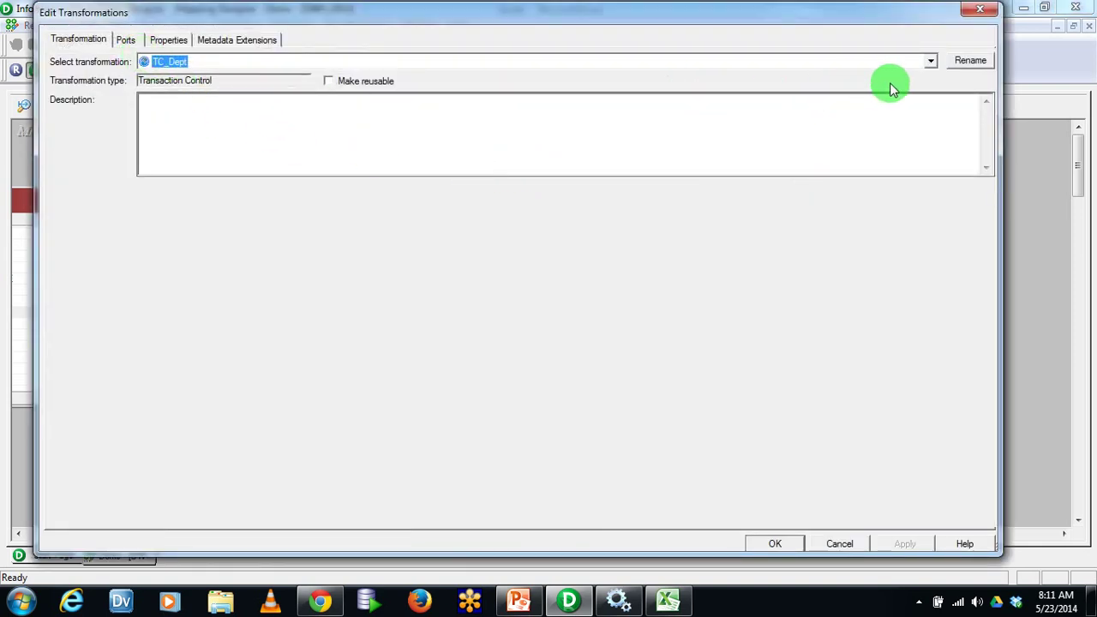
pyautogui.click(362, 116)
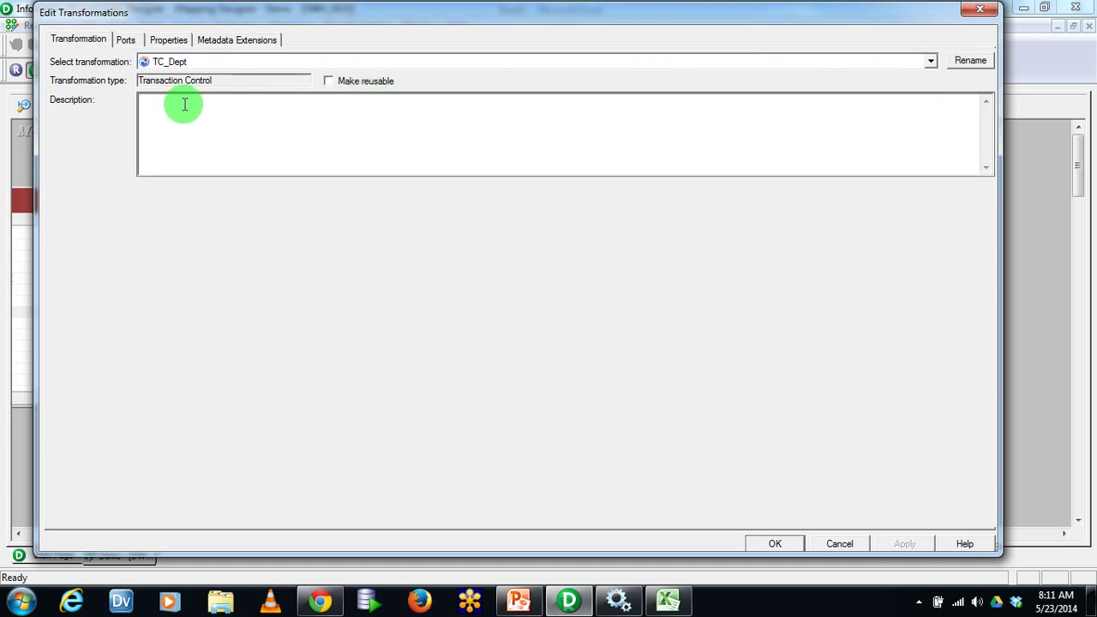
pyautogui.click(127, 43)
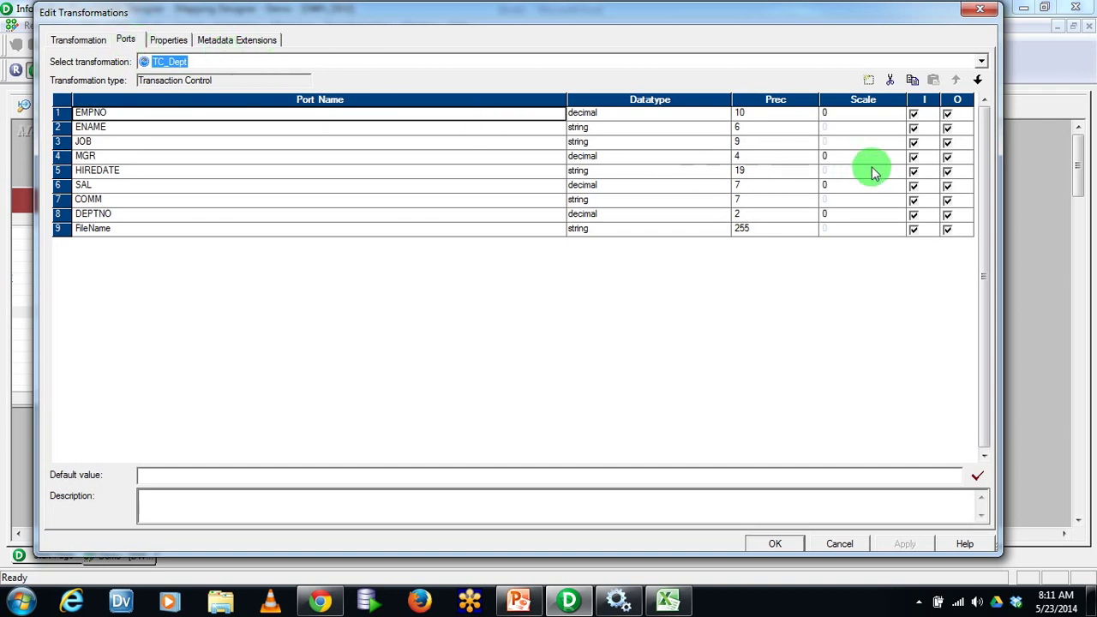
pyautogui.moveTo(565, 104); pyautogui.dragTo(317, 107)
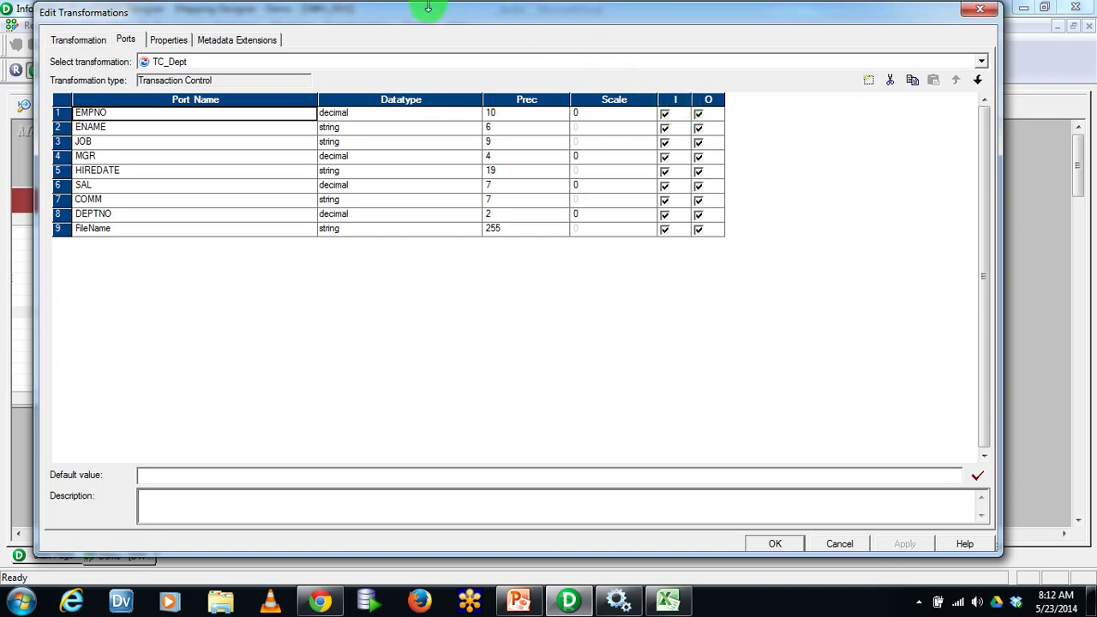
pyautogui.click(170, 39)
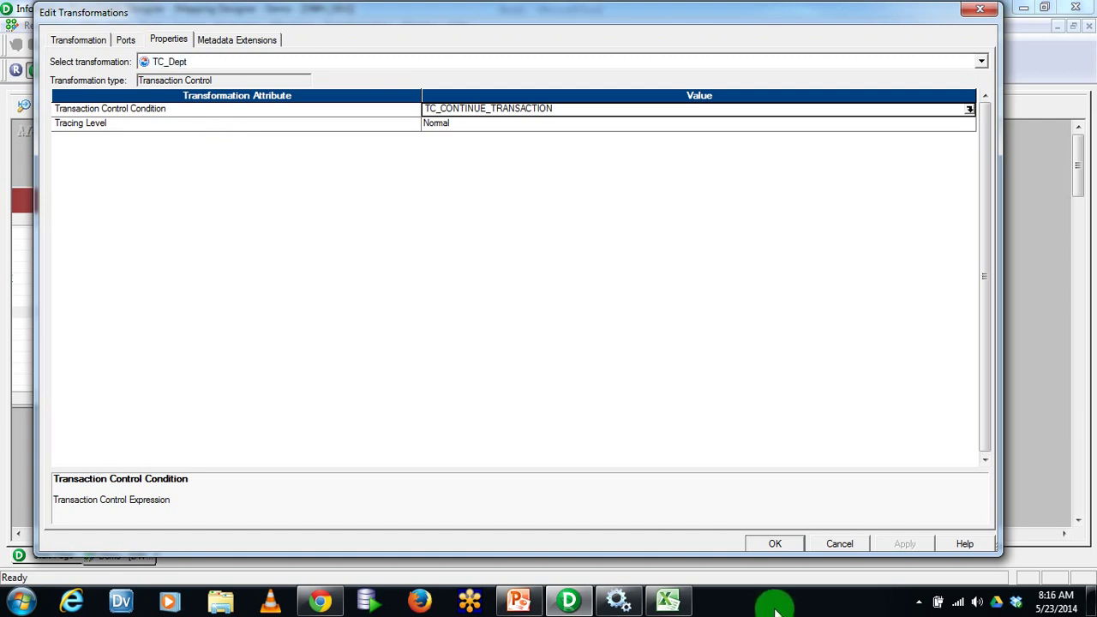
# Launch the Expression Editor for TC_Dept's Transaction Control Condition, currently TC_CONTINUE_TRANSACTION
pyautogui.click(918, 604)
pyautogui.click(769, 608)
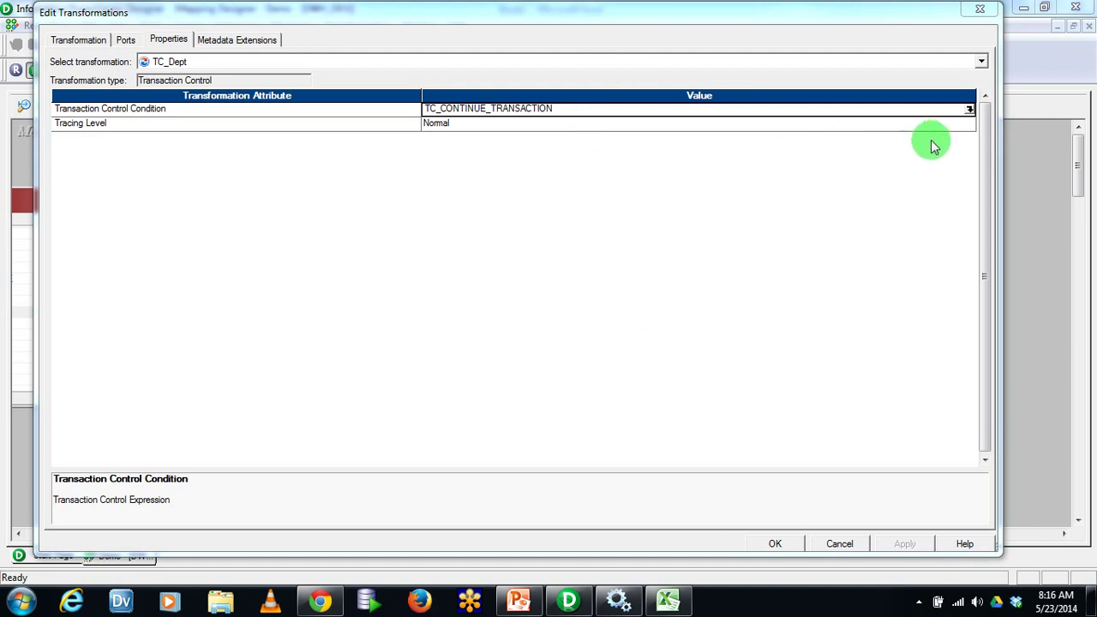
pyautogui.click(968, 110)
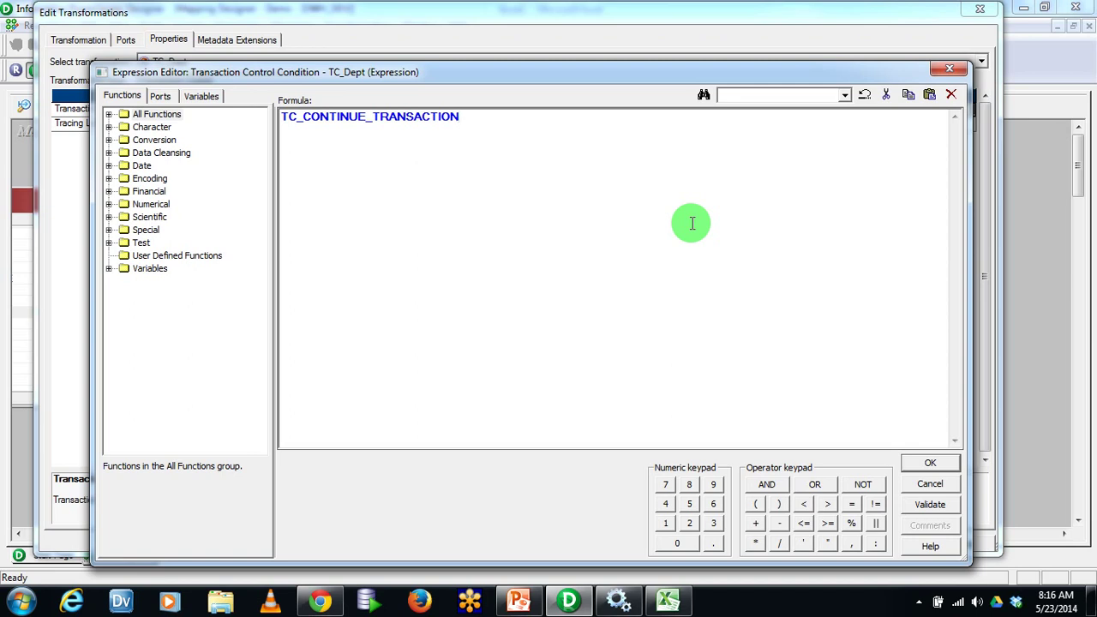
# Add TC_COMMIT_BEFORE on a new line below TC_CONTINUE_TRANSACTION in the condition formula
pyautogui.hotkey('ctrl', 'a')
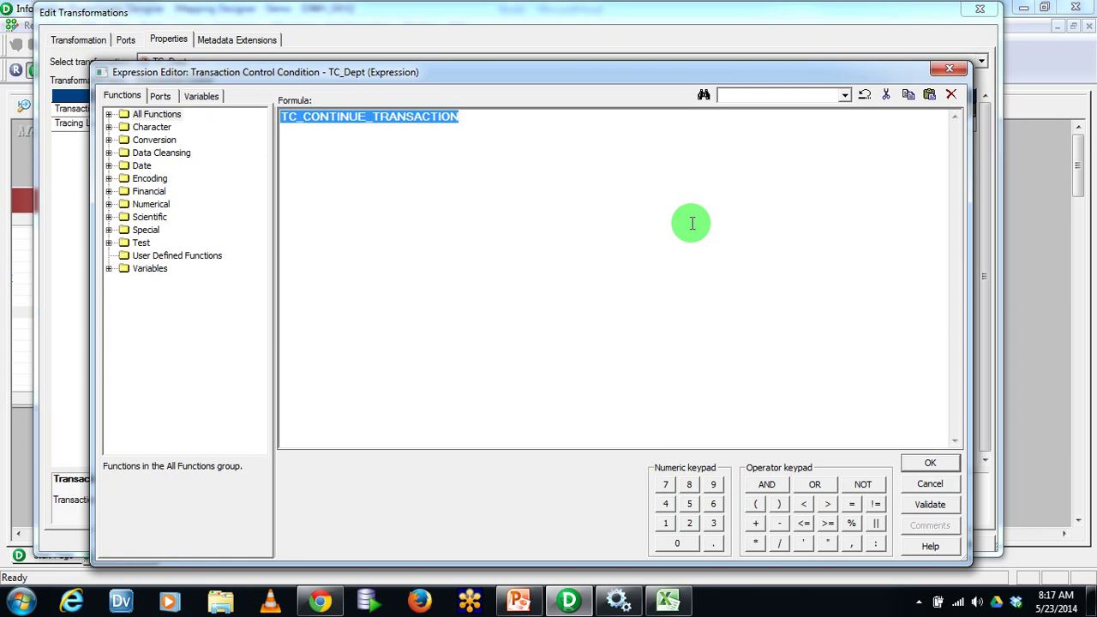
pyautogui.click(691, 222)
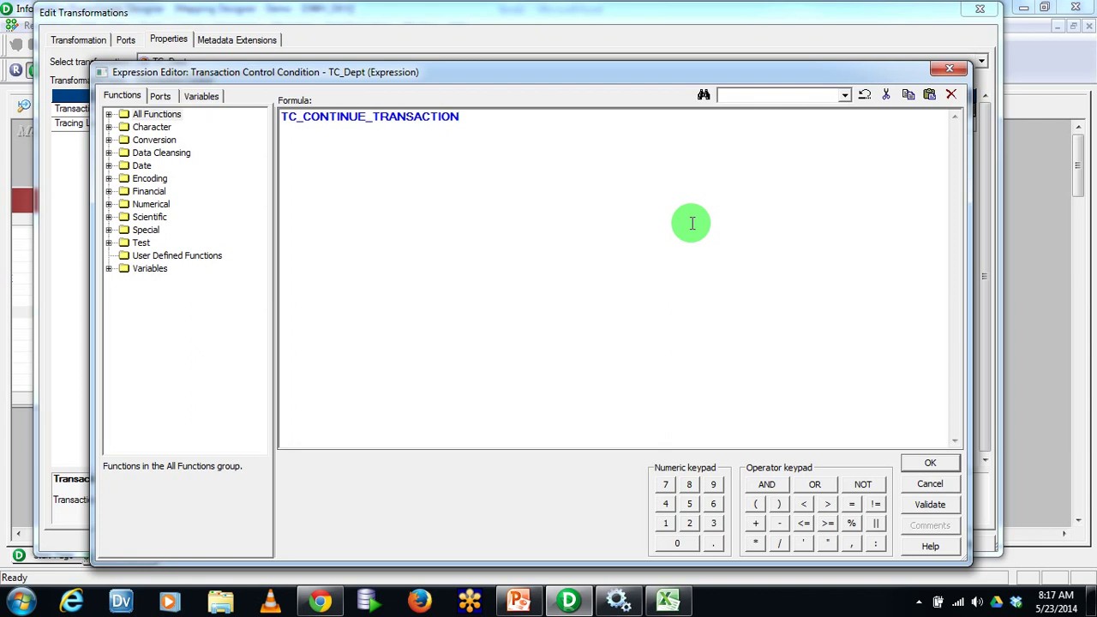
pyautogui.press('Return')
pyautogui.press('Return')
pyautogui.write('TC_COMMIT_BEFORE')
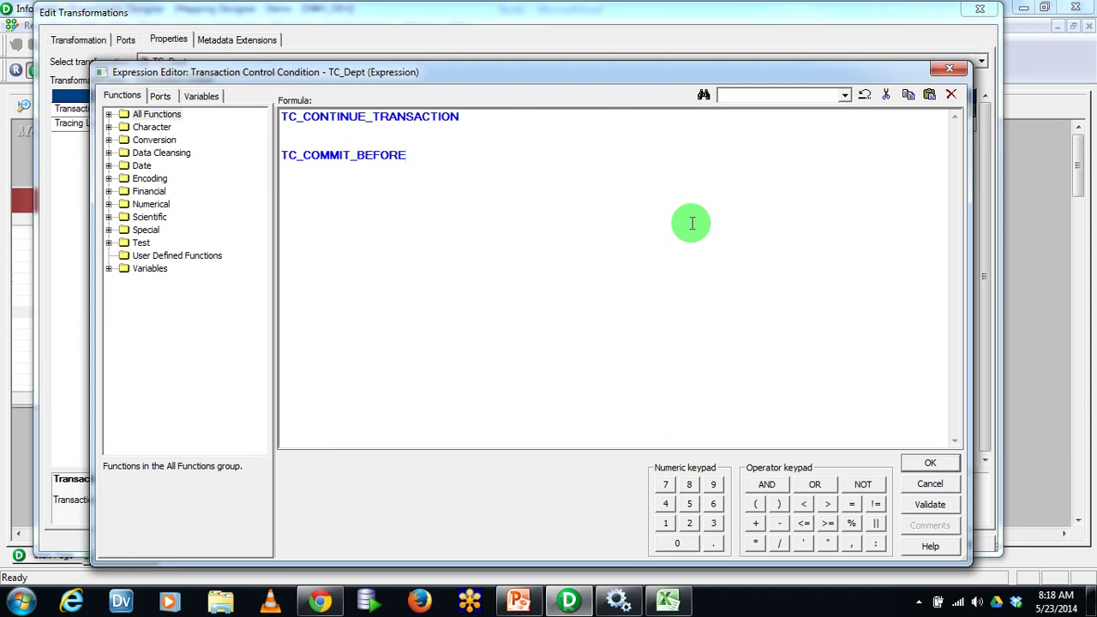
# Correct TC_COMMIT_BEFORE, then list TC_COMMIT_AFTER and TC_ROLLBACK_BEFORE on separate lines below it
pyautogui.press('BackSpace')
pyautogui.press('BackSpace')
pyautogui.press('BackSpace')
pyautogui.press('BackSpace')
pyautogui.press('BackSpace')
pyautogui.press('BackSpace')
pyautogui.write('BEFORE')
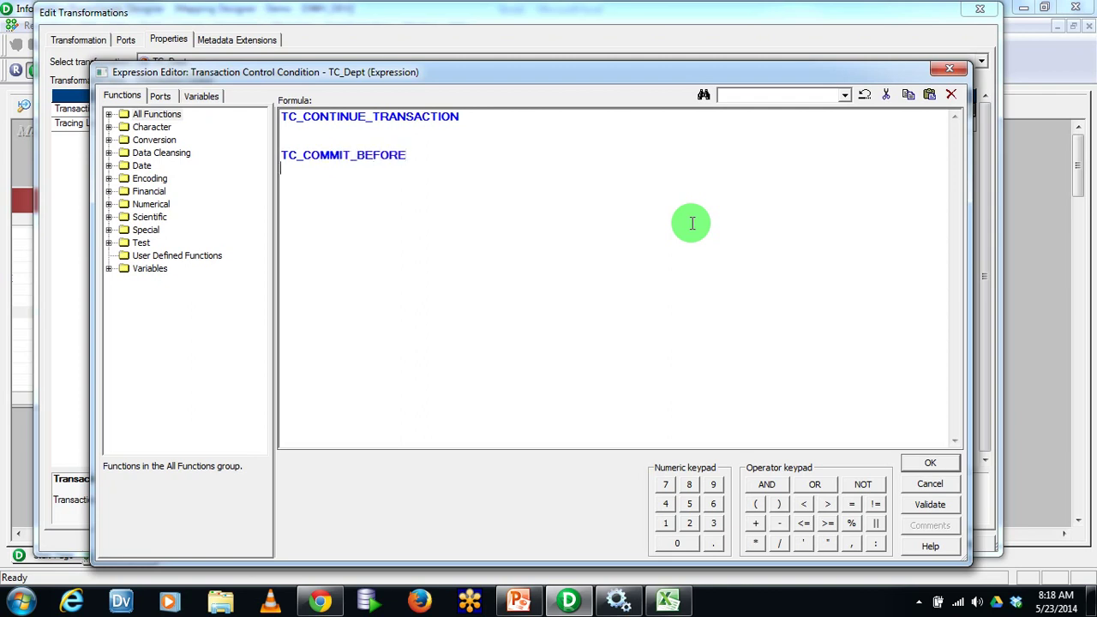
pyautogui.press('Return')
pyautogui.write('TC_COMMIT_AFTER')
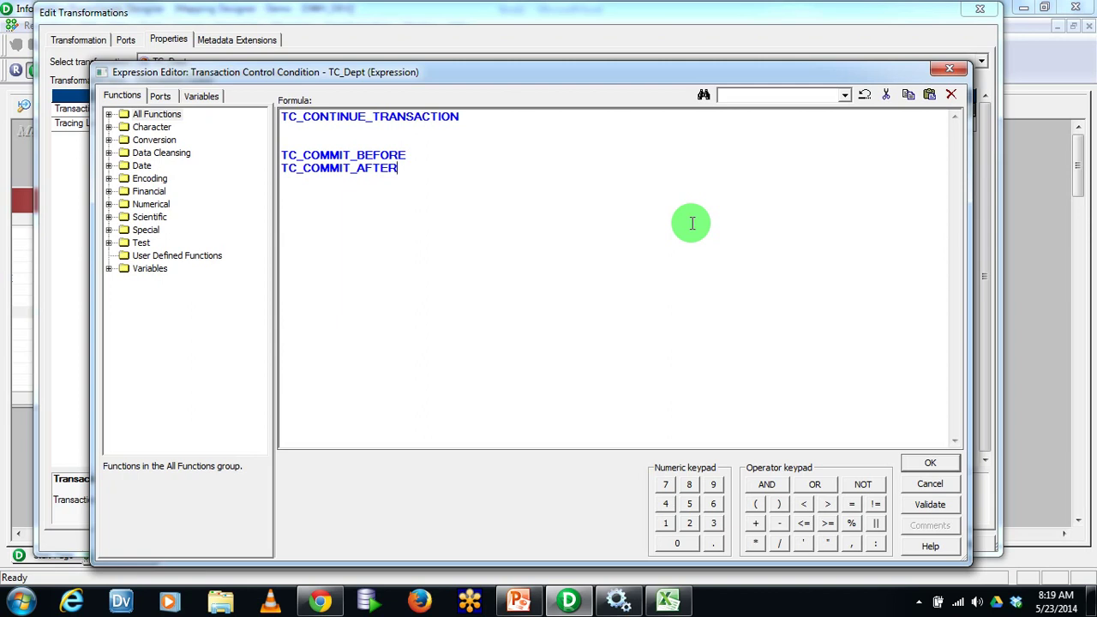
pyautogui.write('TC_ROLLBACK_BEFORE')
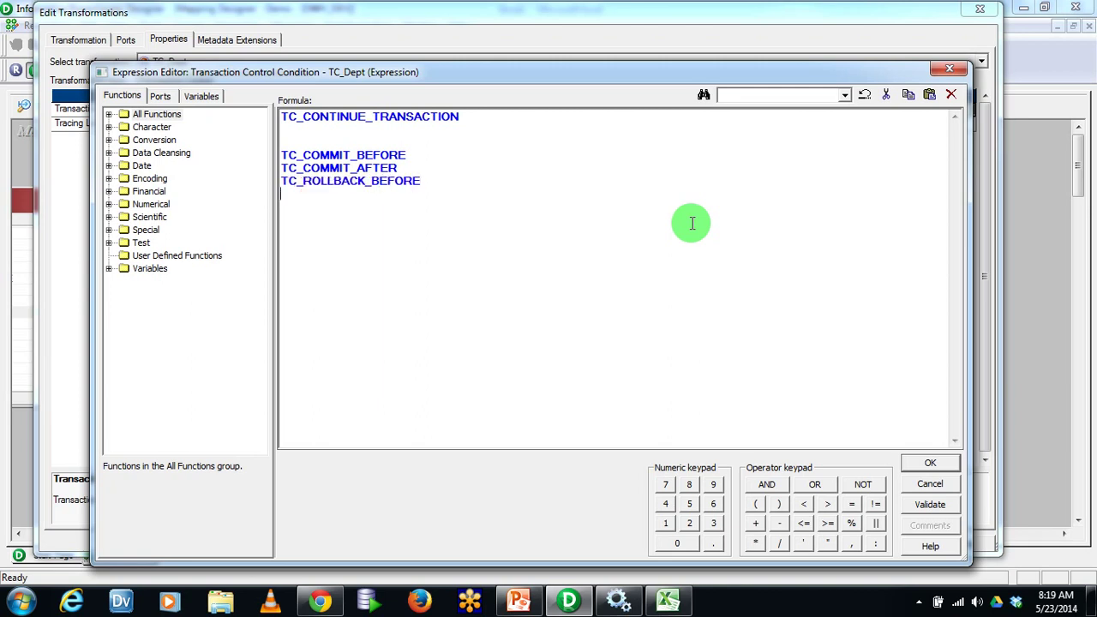
# Add a pasted TC_ROLLBACK_BEFORE line and TC_UPDATE_BEFORE, then close the Expression Editor with OK
pyautogui.hotkey('shift', 'Home')
pyautogui.press('End')
pyautogui.press('Return')
pyautogui.hotkey('shift', 'Home')
pyautogui.hotkey('ctrl', 'c')
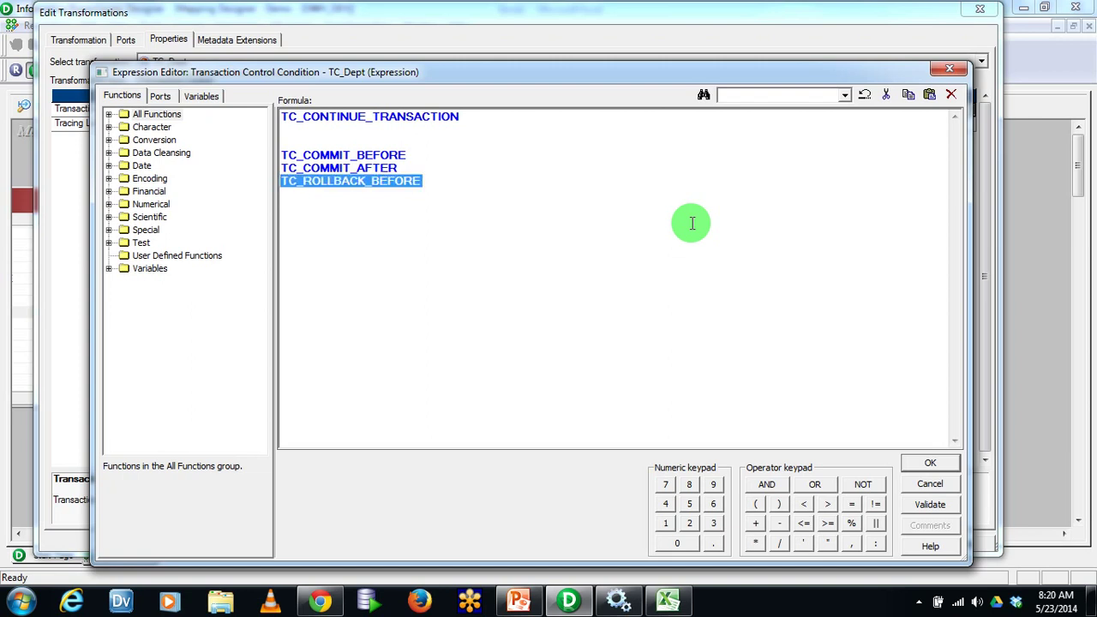
pyautogui.press('End')
pyautogui.press('Return')
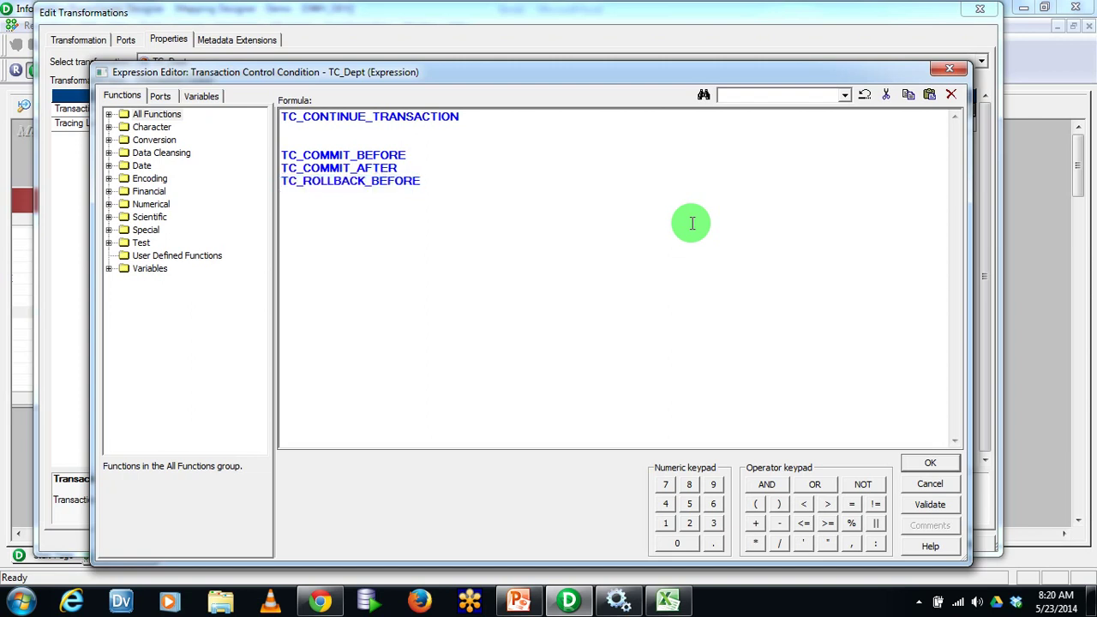
pyautogui.hotkey('ctrl', 'v')
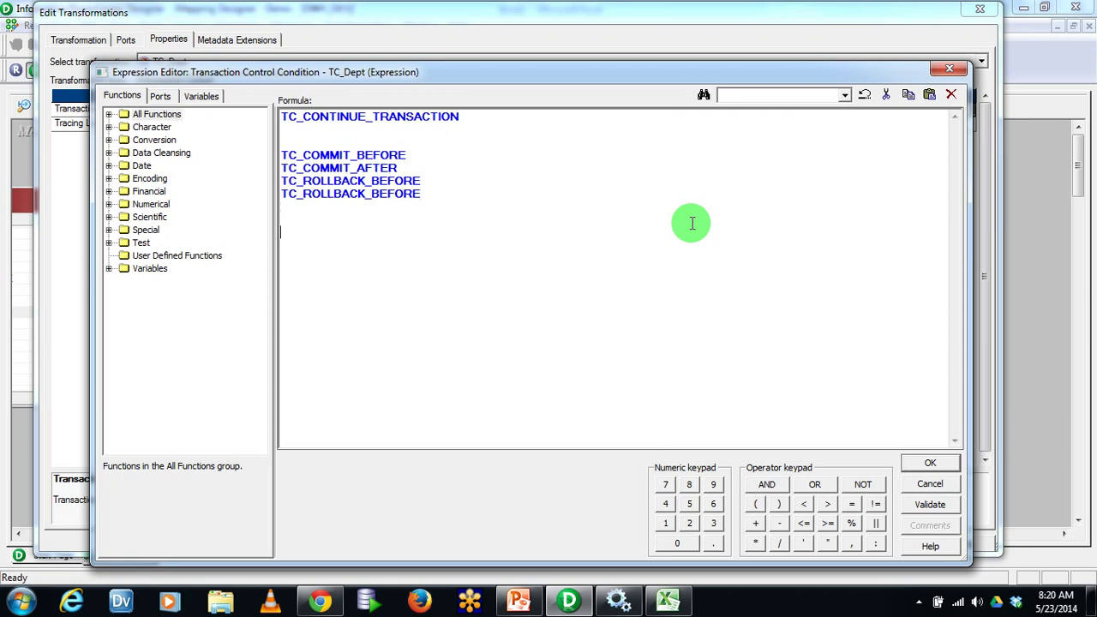
pyautogui.write('TC_UPDATE_BEFORE')
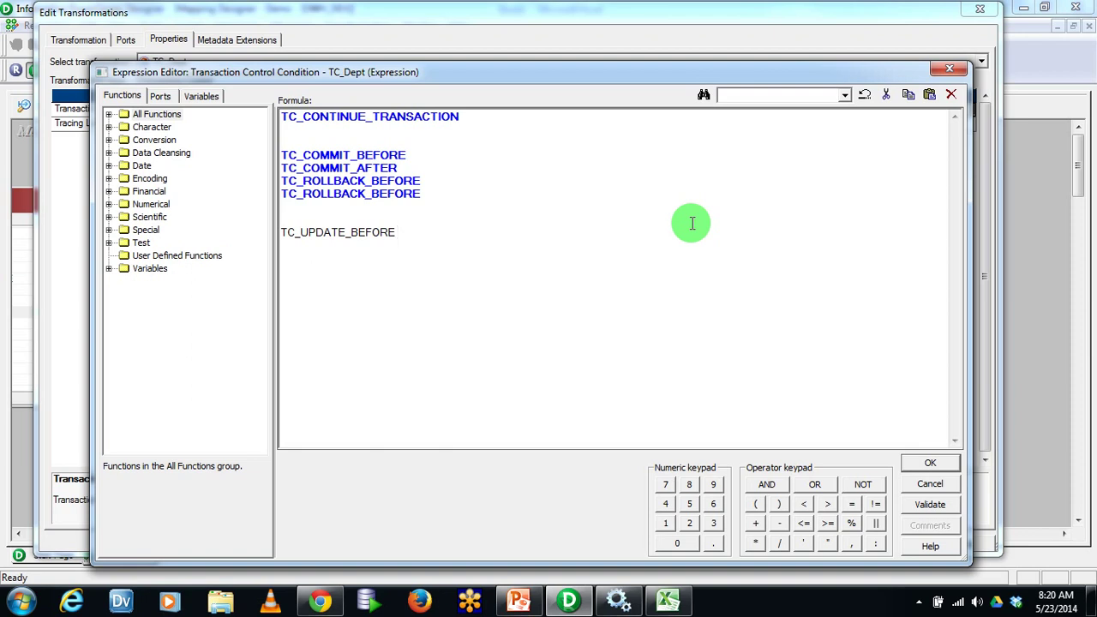
pyautogui.hotkey('ctrl', 'a')
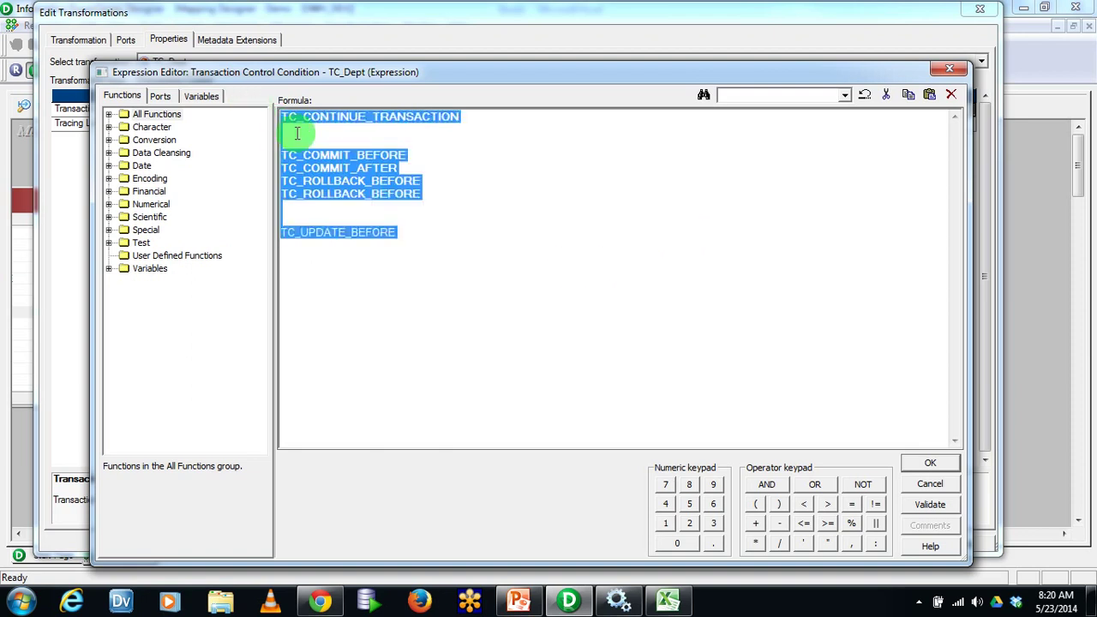
pyautogui.click(925, 467)
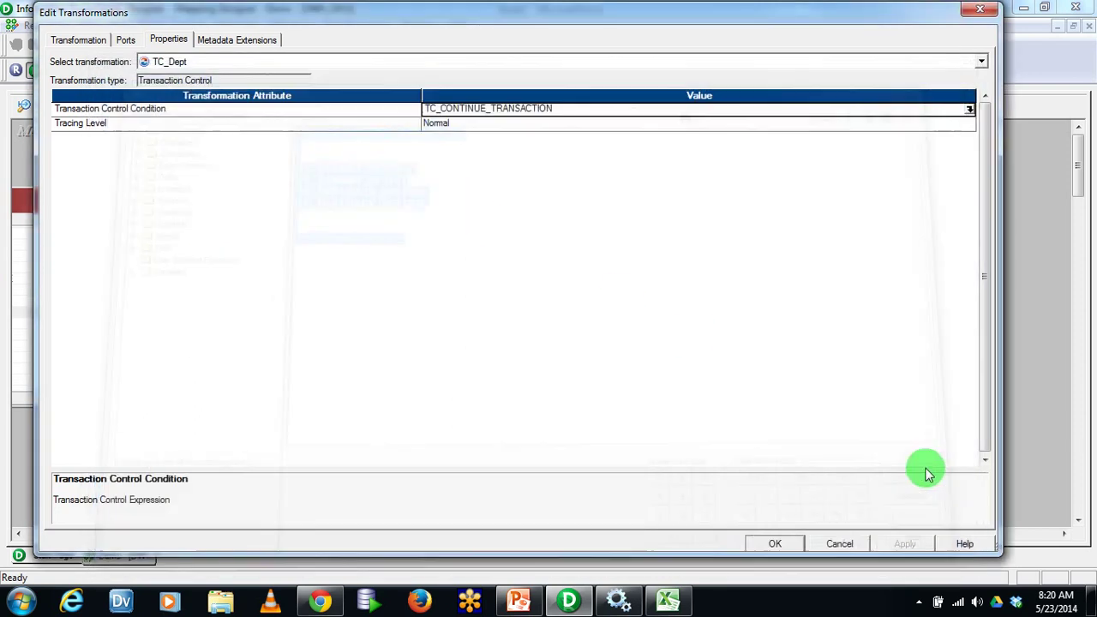
pyautogui.click(958, 543)
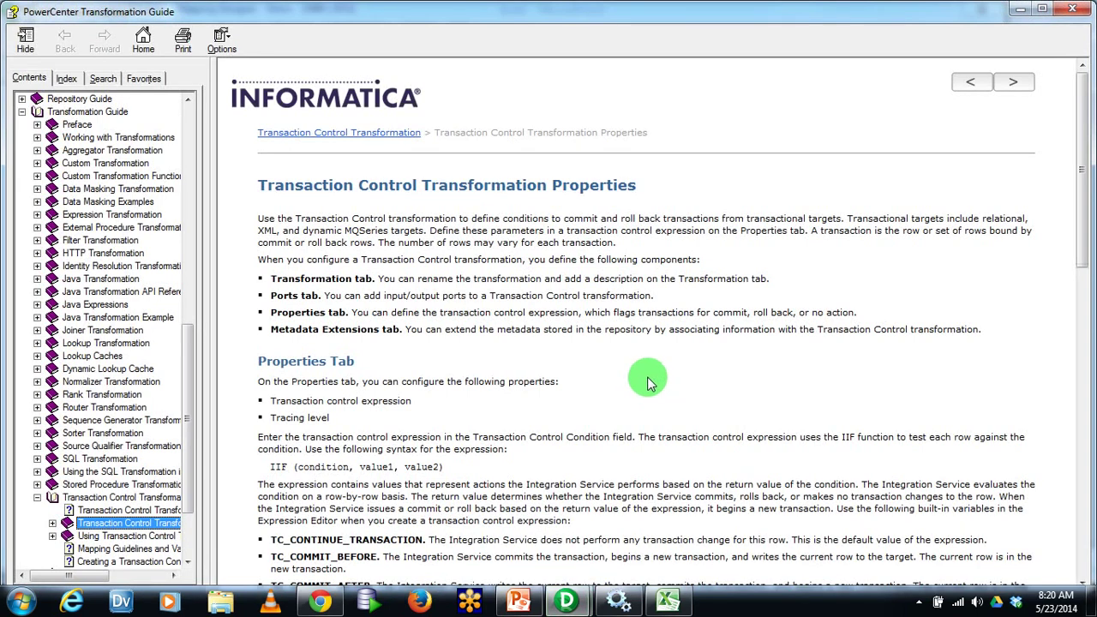
pyautogui.scroll(-4, 632, 360)
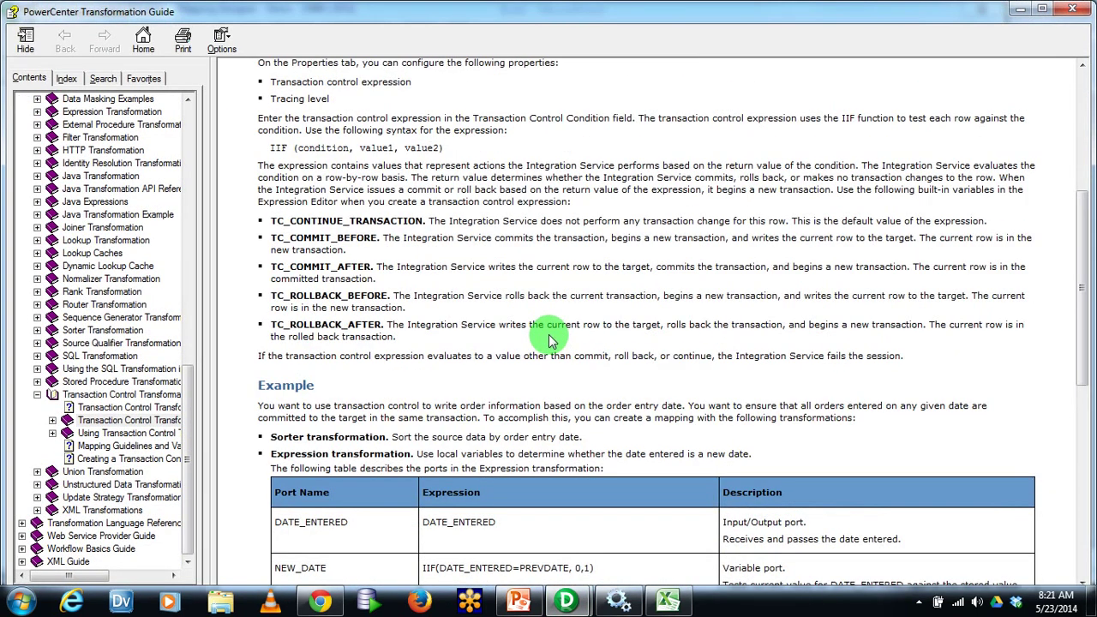
pyautogui.moveTo(334, 244); pyautogui.dragTo(581, 356)
pyautogui.click(581, 356)
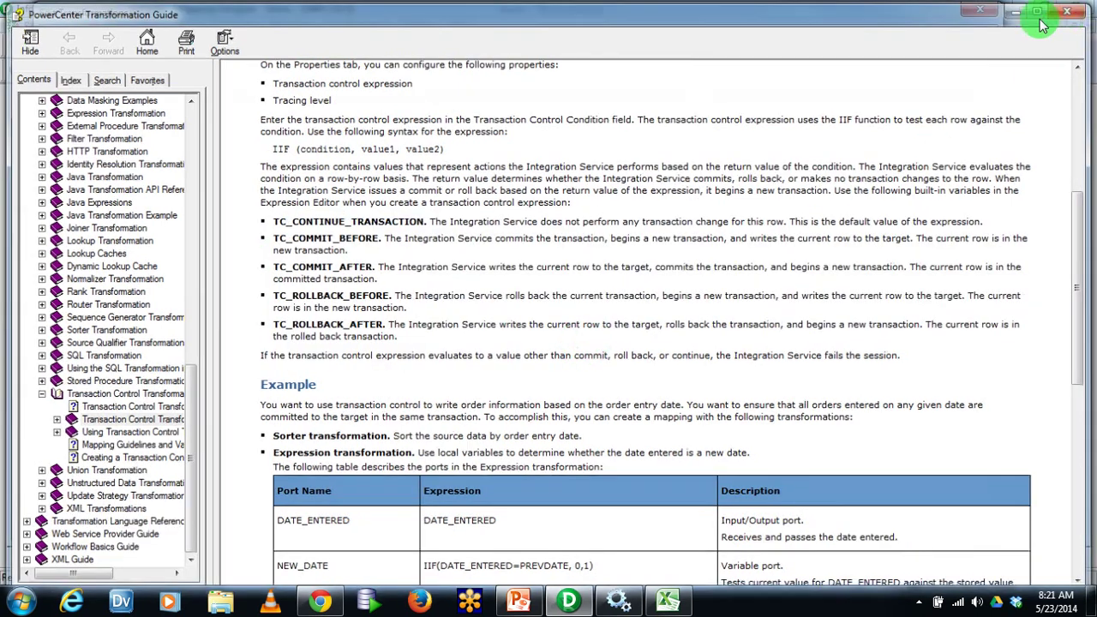
pyautogui.click(1072, 8)
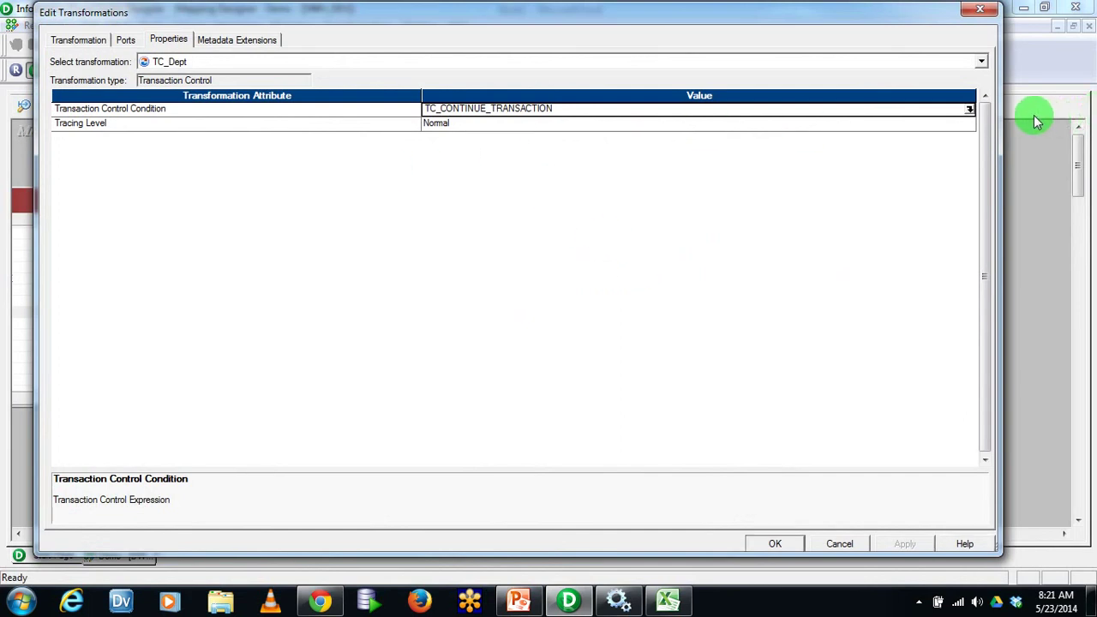
# Close the TC_Dept settings dialog after glancing at the mapping behind it
pyautogui.moveTo(694, 19); pyautogui.dragTo(771, 388)
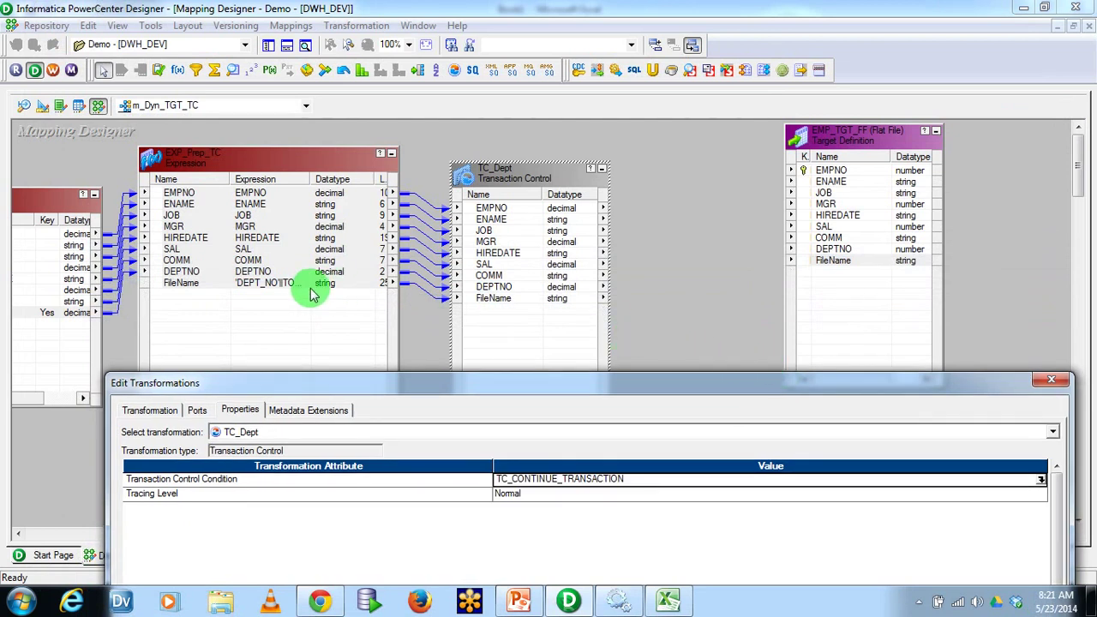
pyautogui.moveTo(408, 383); pyautogui.dragTo(361, 27)
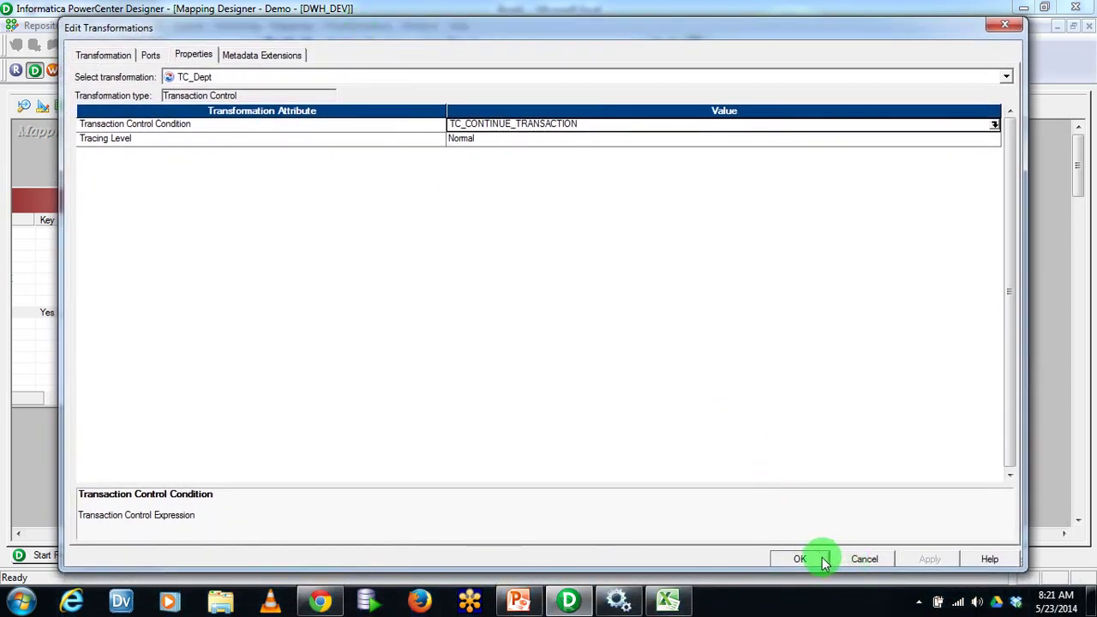
pyautogui.click(809, 559)
# Make EXP_Prep_TC's ChangeFlag an output port and link it into TC_Dept
pyautogui.click(292, 295)
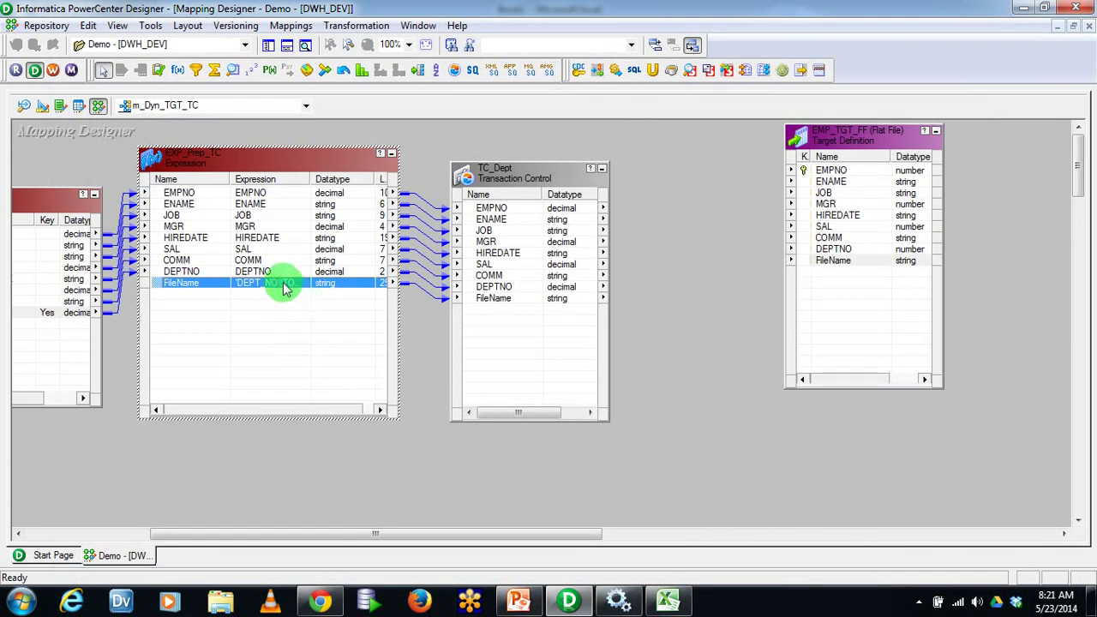
pyautogui.doubleClick(285, 287)
pyautogui.click(692, 288)
pyautogui.click(661, 289)
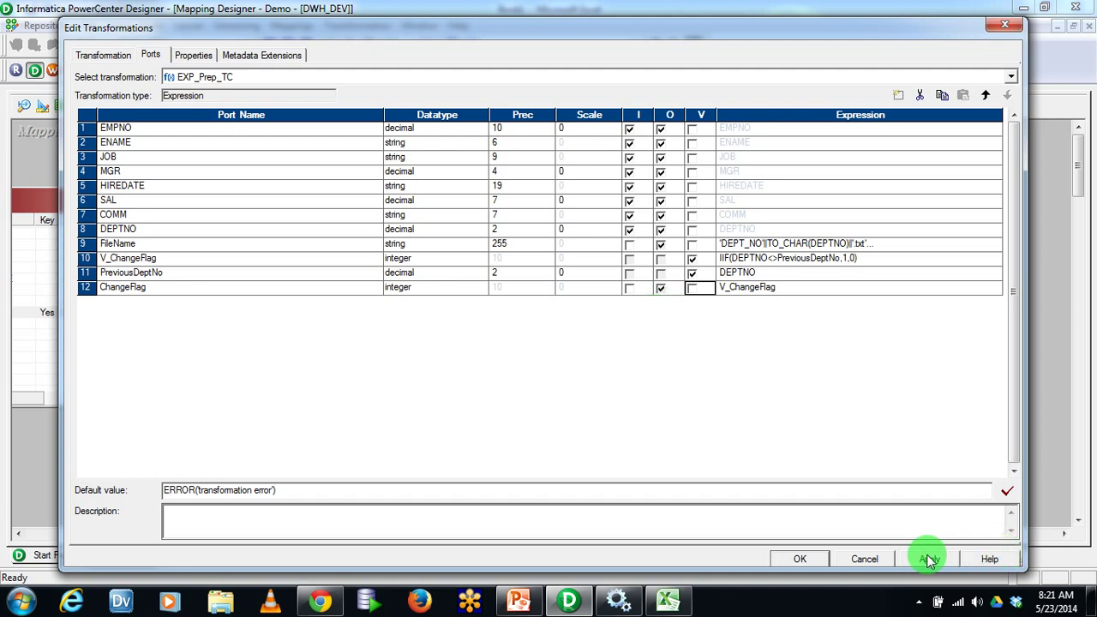
pyautogui.click(805, 559)
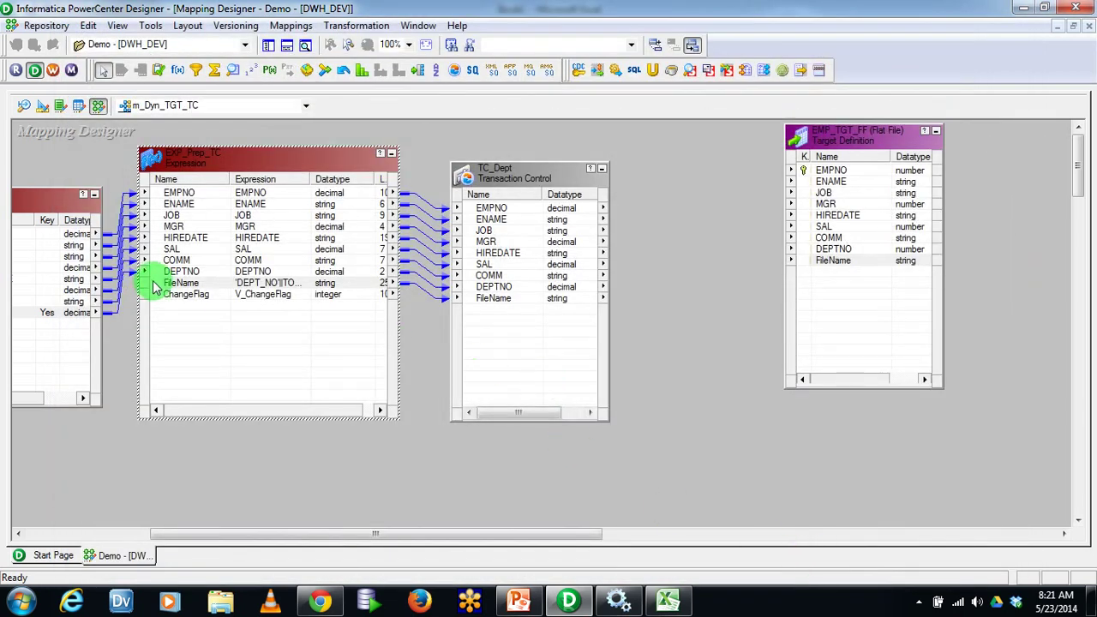
pyautogui.click(157, 296)
pyautogui.moveTo(157, 300); pyautogui.dragTo(577, 431)
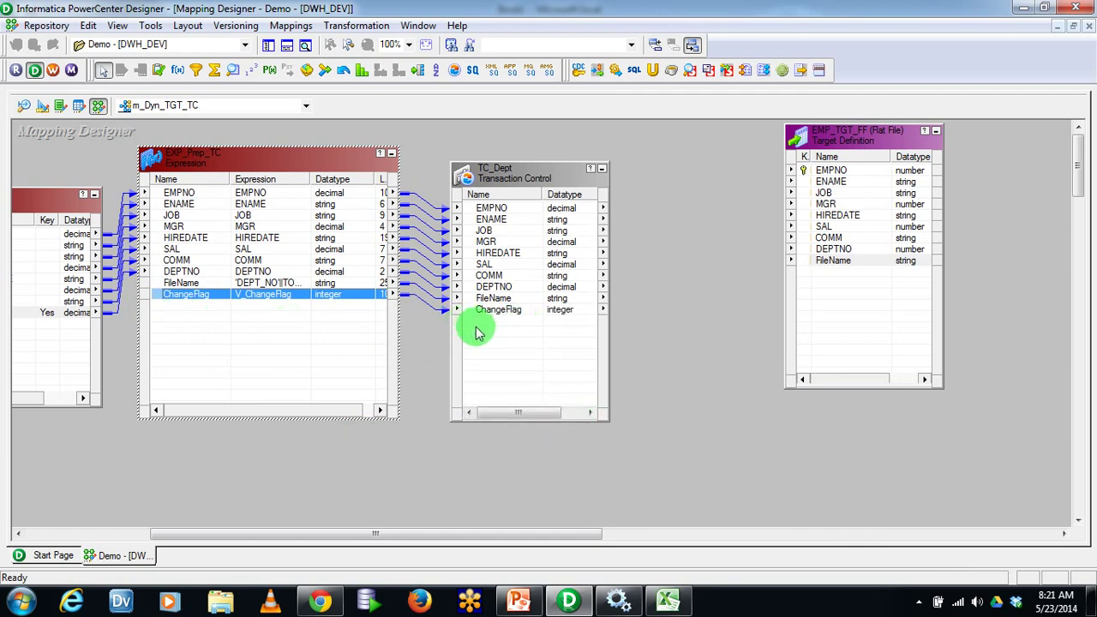
# Replace TC_Dept's condition with the start of IIF(ChangeFlag=1, inserting the ChangeFlag port
pyautogui.doubleClick(529, 183)
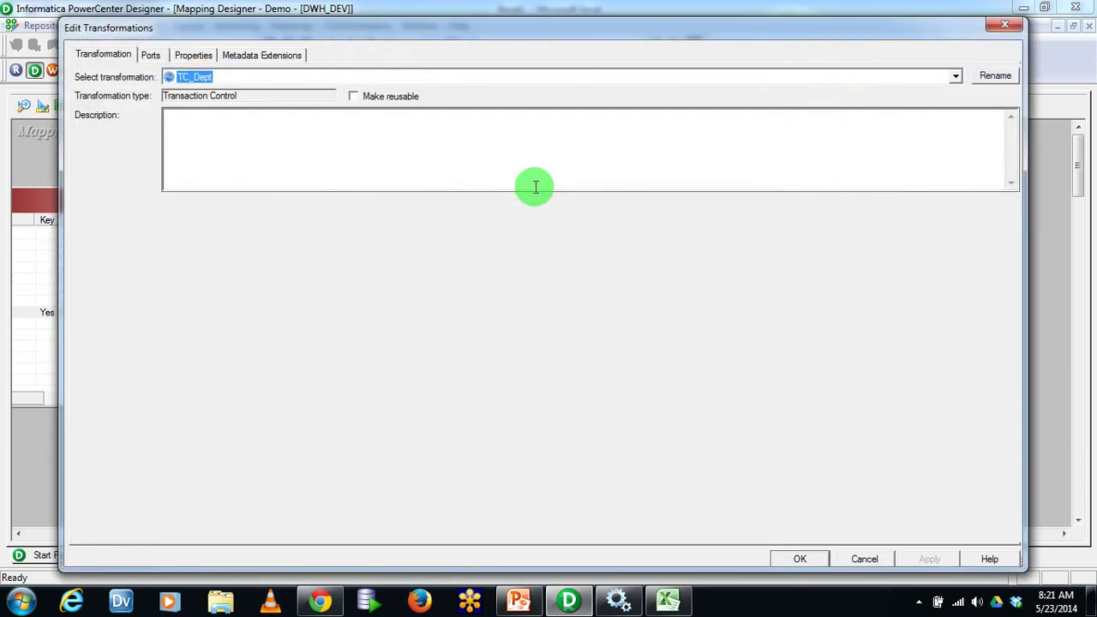
pyautogui.click(195, 58)
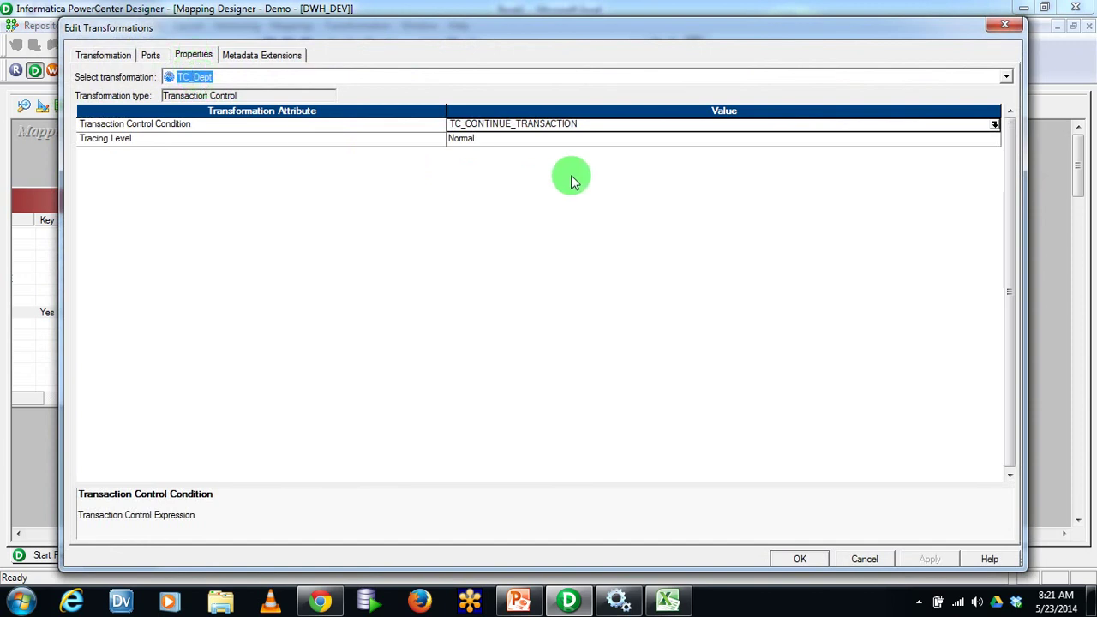
pyautogui.click(994, 125)
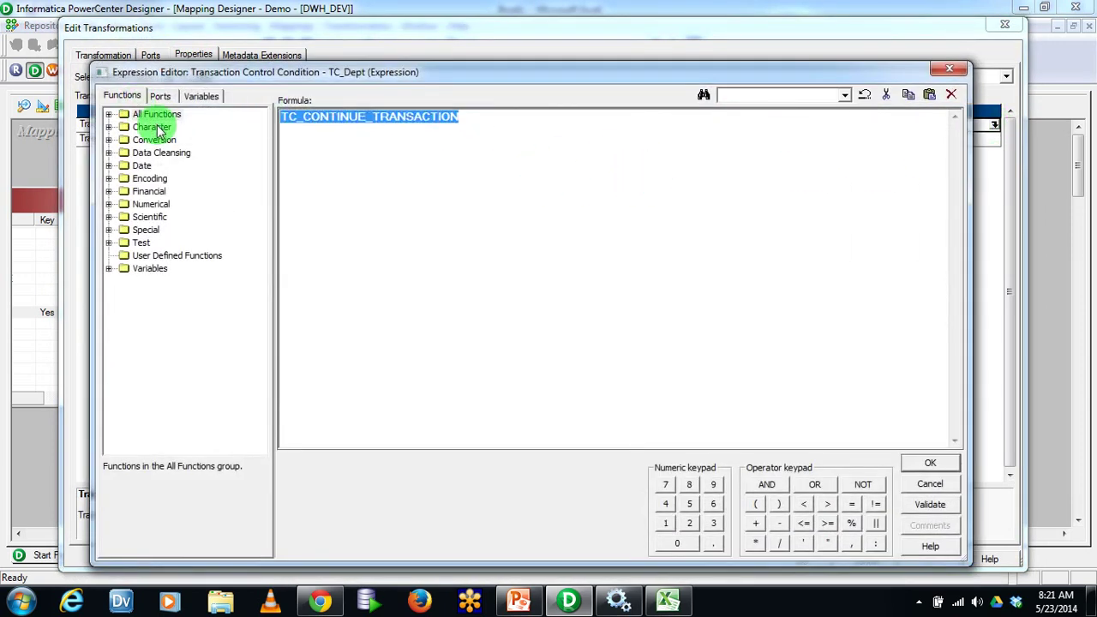
pyautogui.press('BackSpace')
pyautogui.write('IIF(')
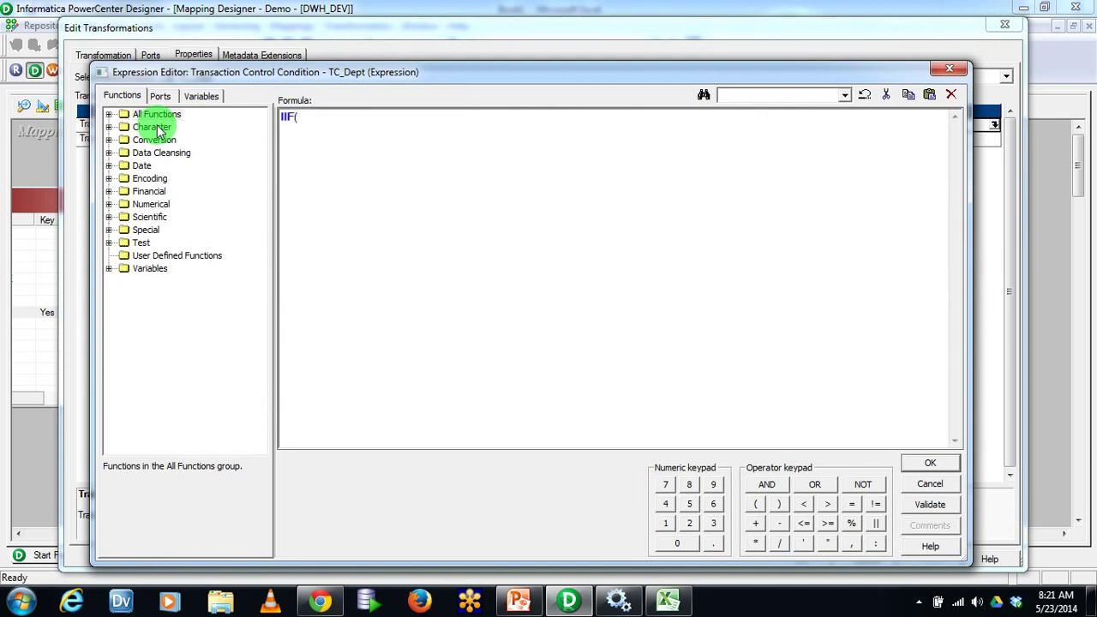
pyautogui.click(160, 95)
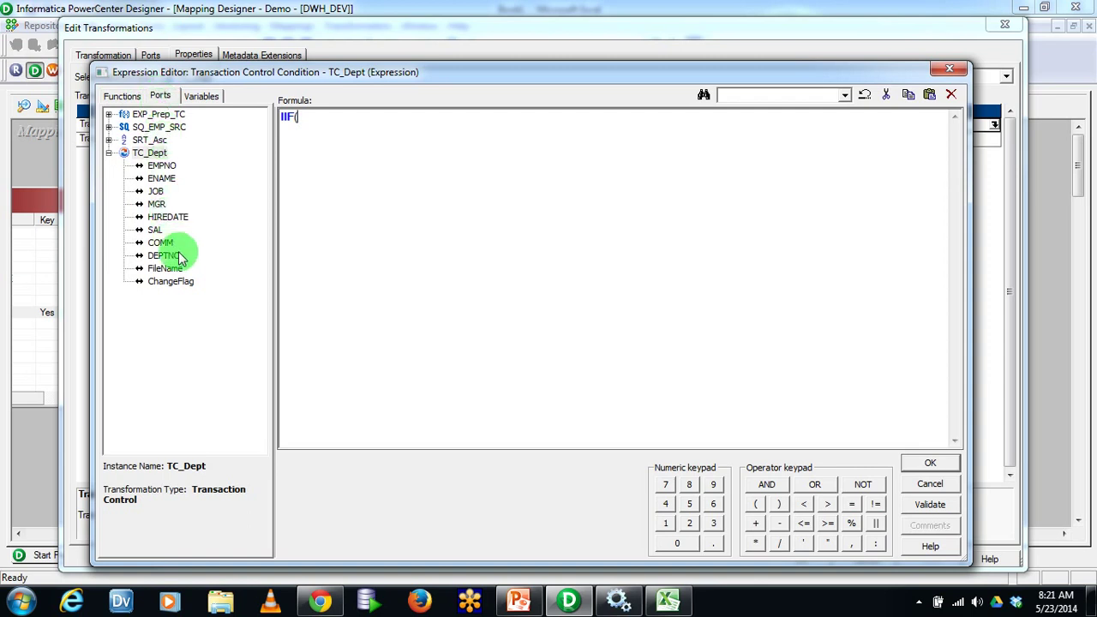
pyautogui.doubleClick(176, 281)
pyautogui.write('+1')
pyautogui.press('BackSpace')
pyautogui.press('BackSpace')
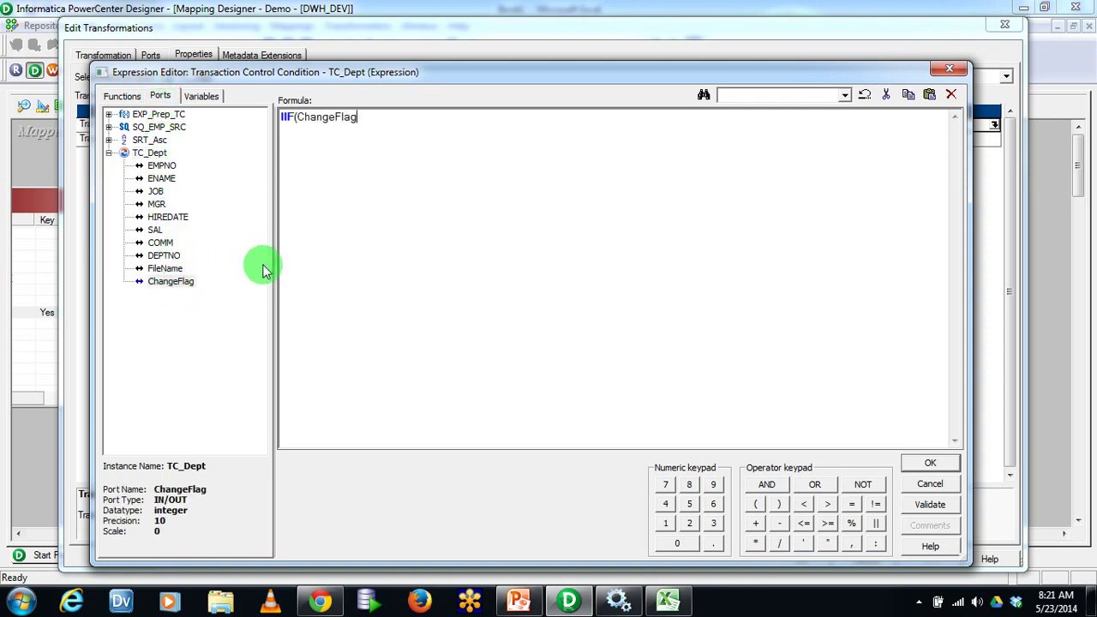
pyautogui.write('=1,')
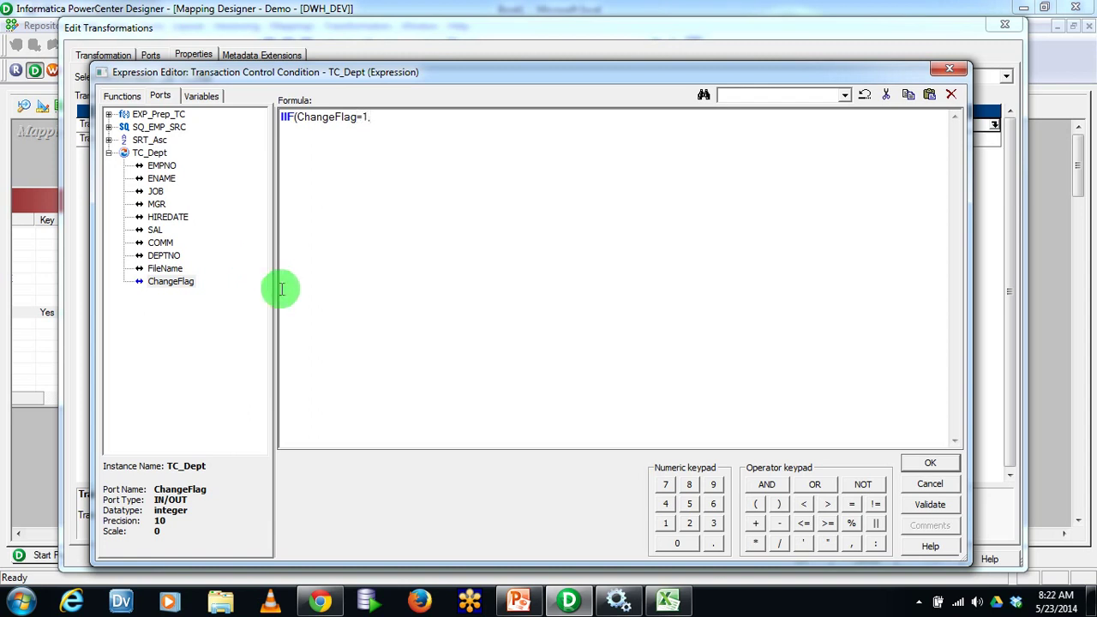
# Browse the function list, then complete the formula with TC_COMMIT_BEFORE,TC_CONTINUE_TRANSACTION)
pyautogui.click(123, 96)
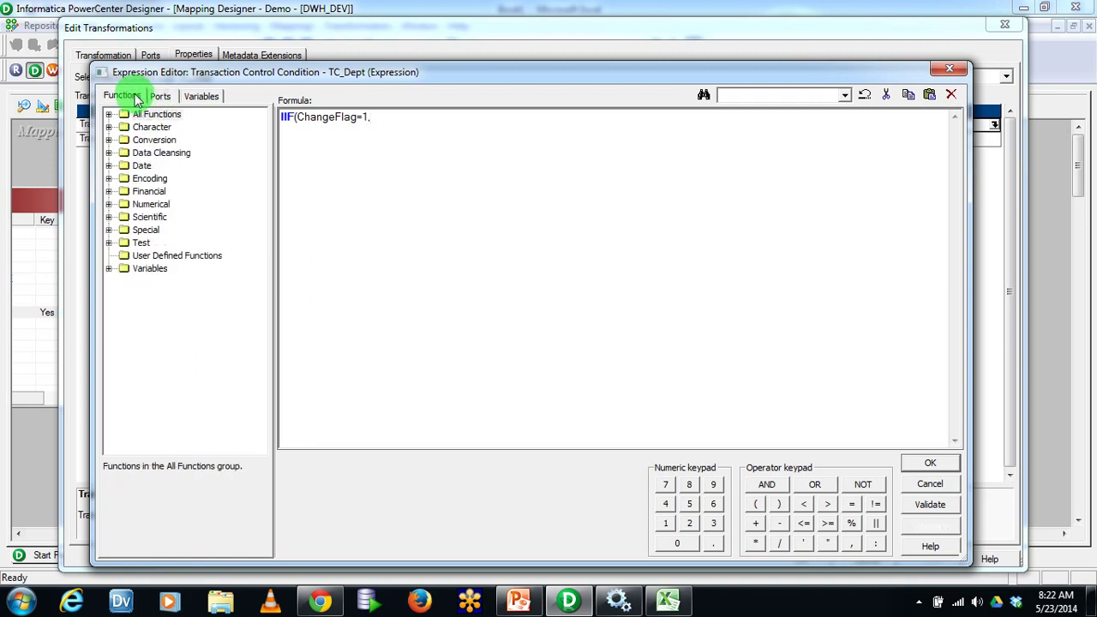
pyautogui.click(109, 114)
pyautogui.click(154, 139)
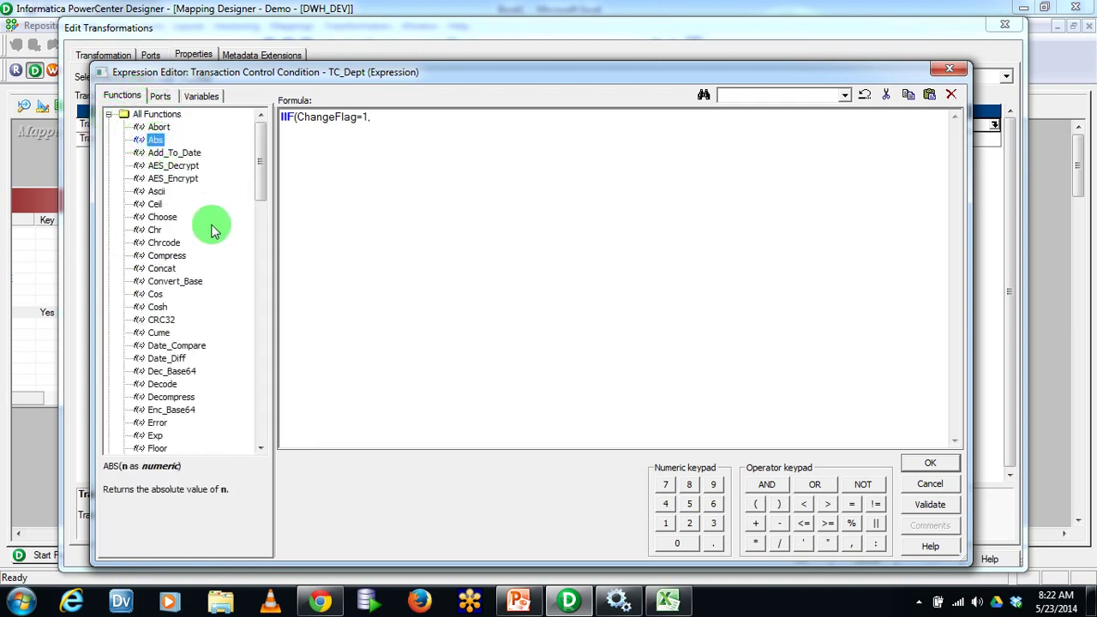
pyautogui.press('t')
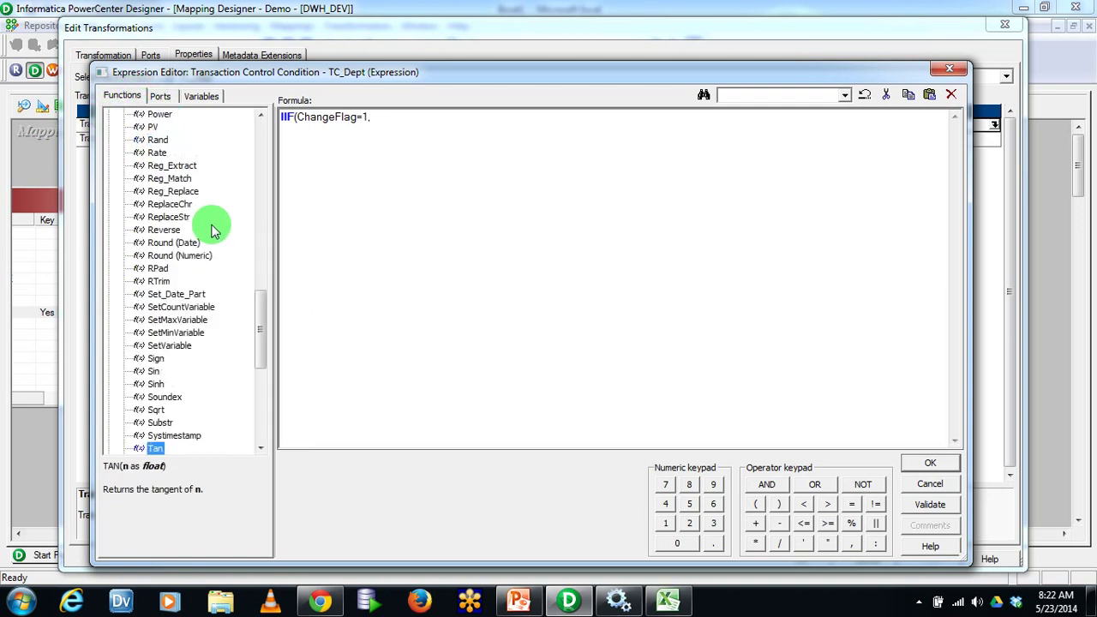
pyautogui.press('t')
pyautogui.press('t')
pyautogui.press('t')
pyautogui.press('t')
pyautogui.press('t')
pyautogui.press('t')
pyautogui.press('t')
pyautogui.press('t')
pyautogui.press('t')
pyautogui.press('t')
pyautogui.press('t')
pyautogui.press('t')
pyautogui.press('t')
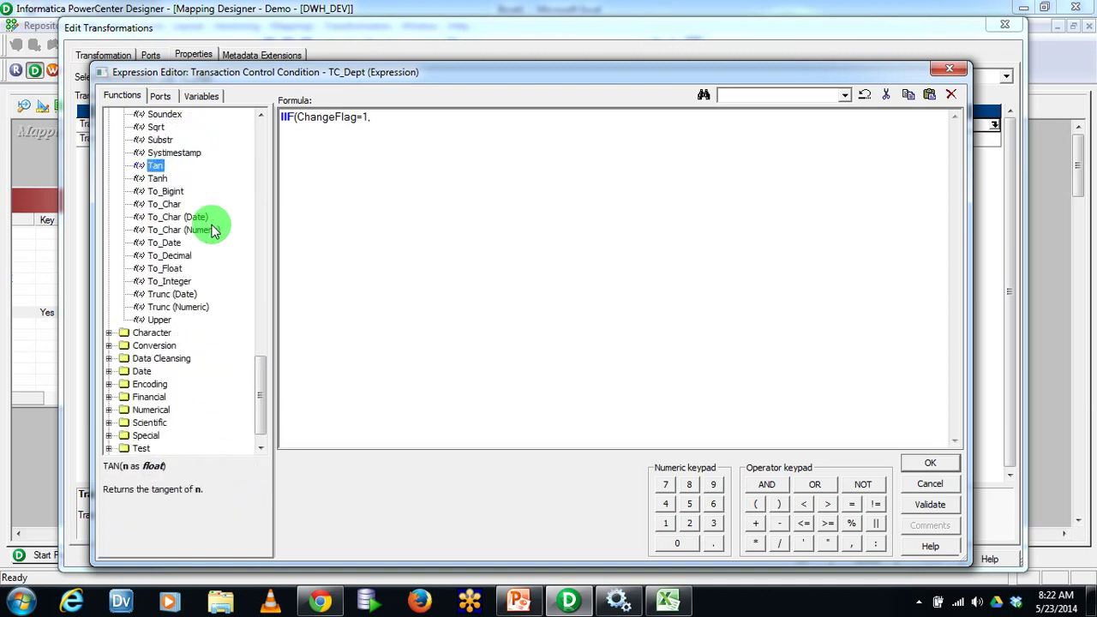
pyautogui.scroll(-1, 265, 373)
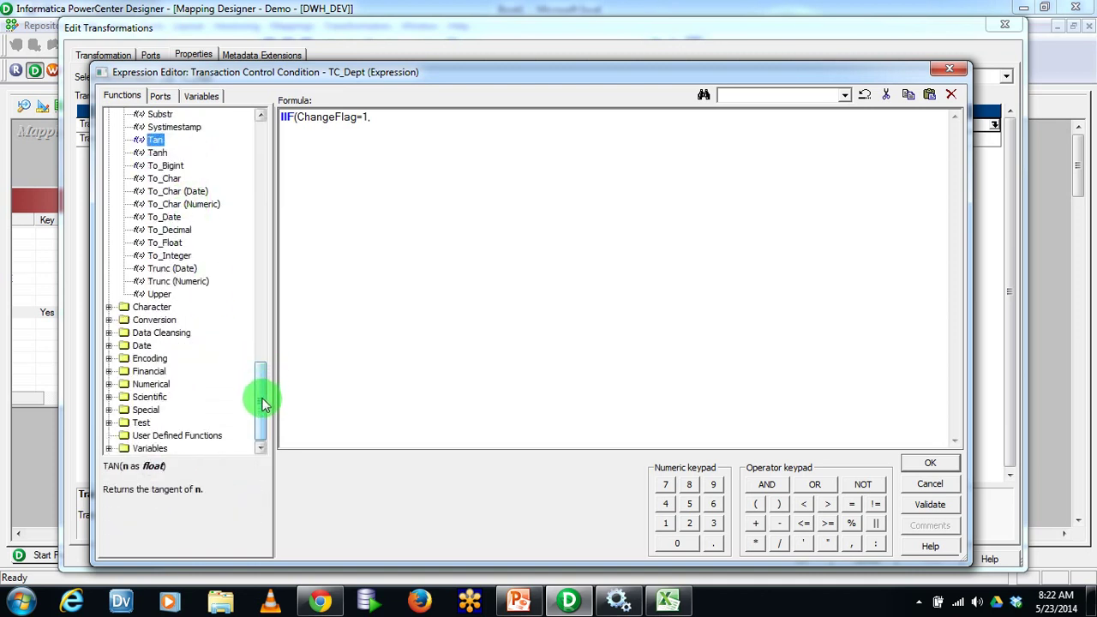
pyautogui.scroll(1, 263, 394)
pyautogui.scroll(-1, 264, 414)
pyautogui.moveTo(265, 414); pyautogui.dragTo(245, 128)
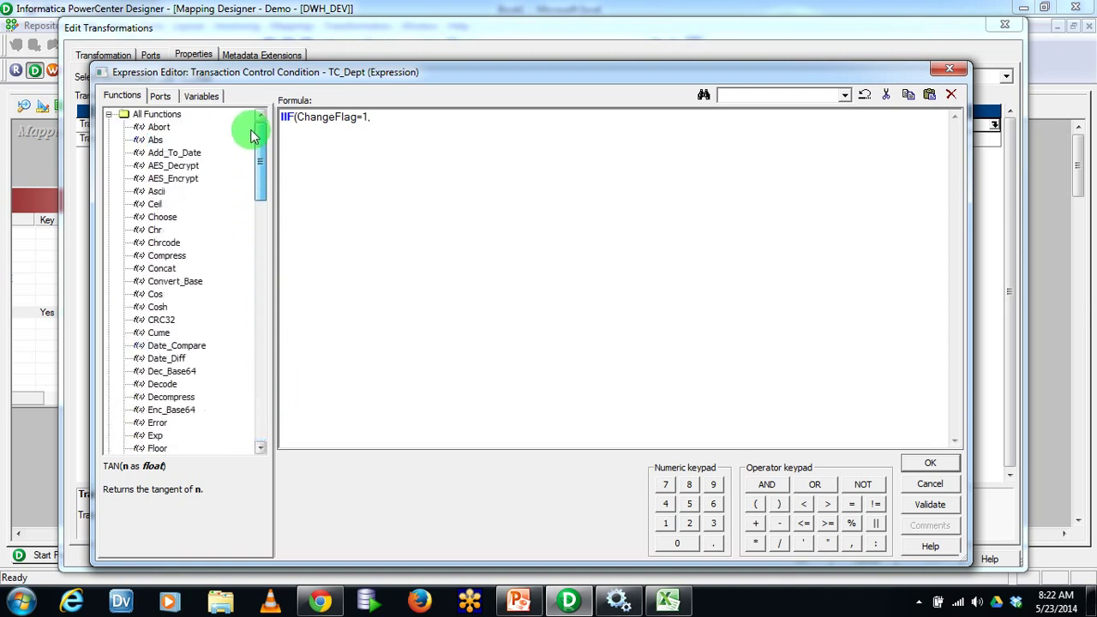
pyautogui.write('TC_')
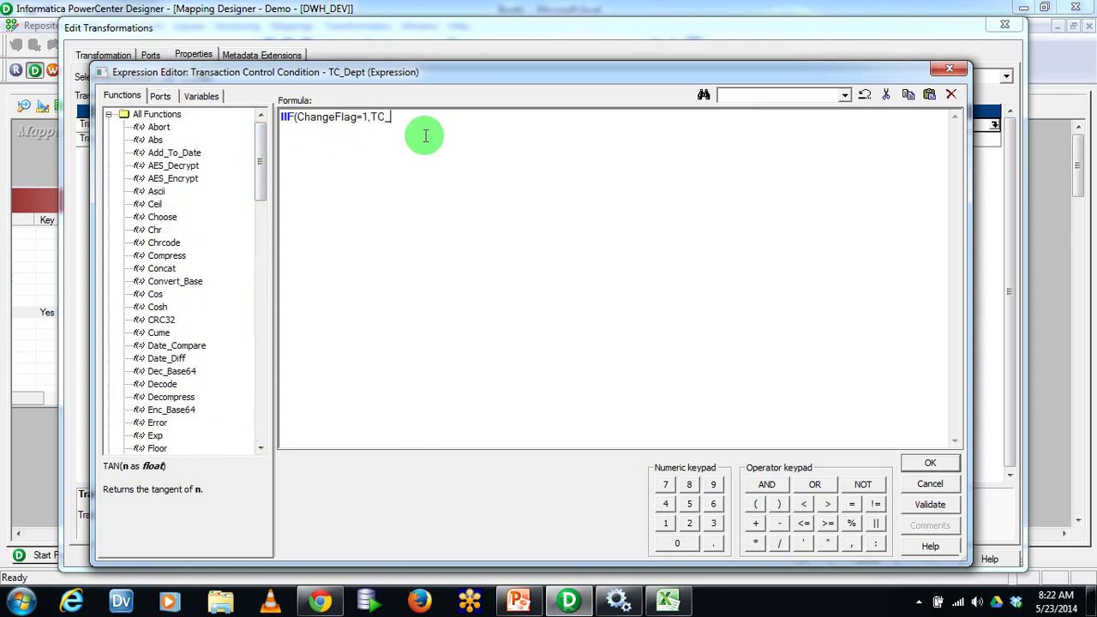
pyautogui.write('COMMIT_BEFORE')
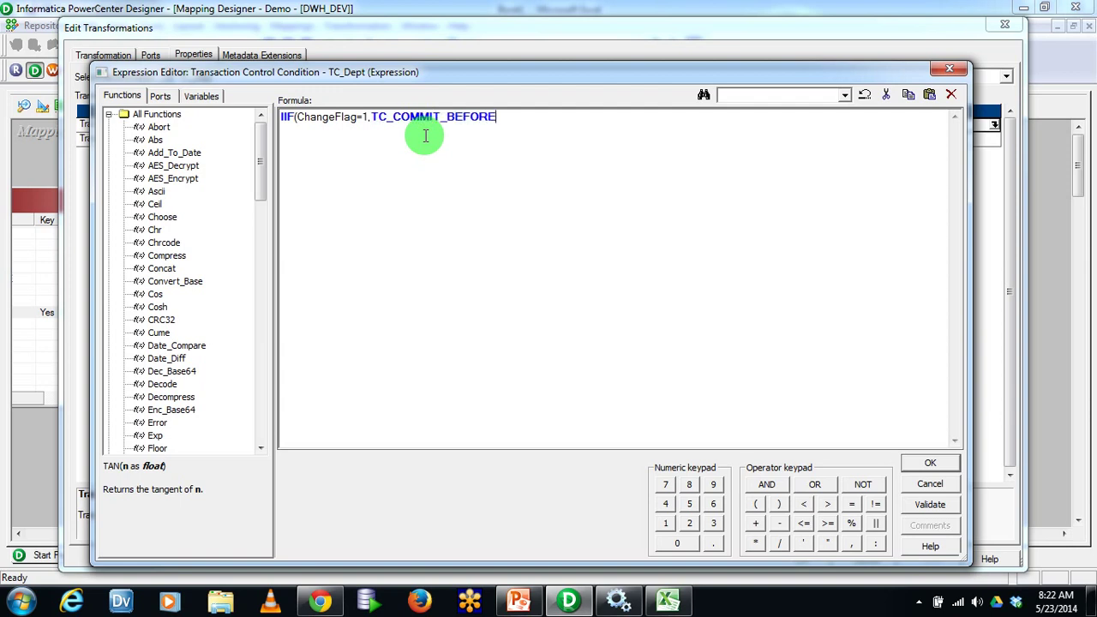
pyautogui.write(',TC_CONTINUE_TRANSACTI')
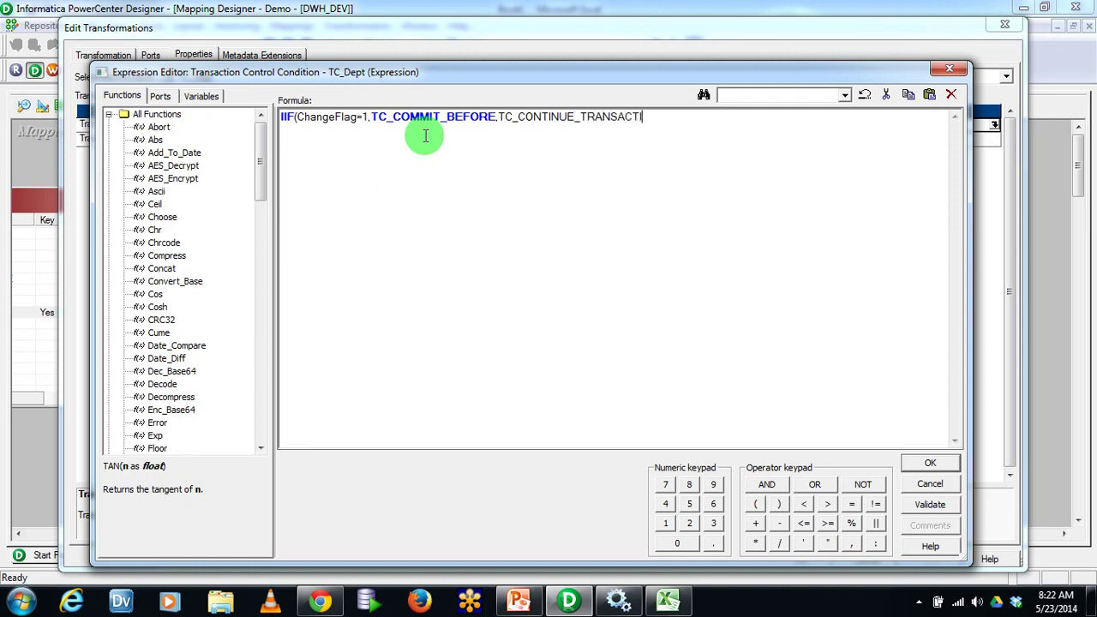
pyautogui.write('ON)')
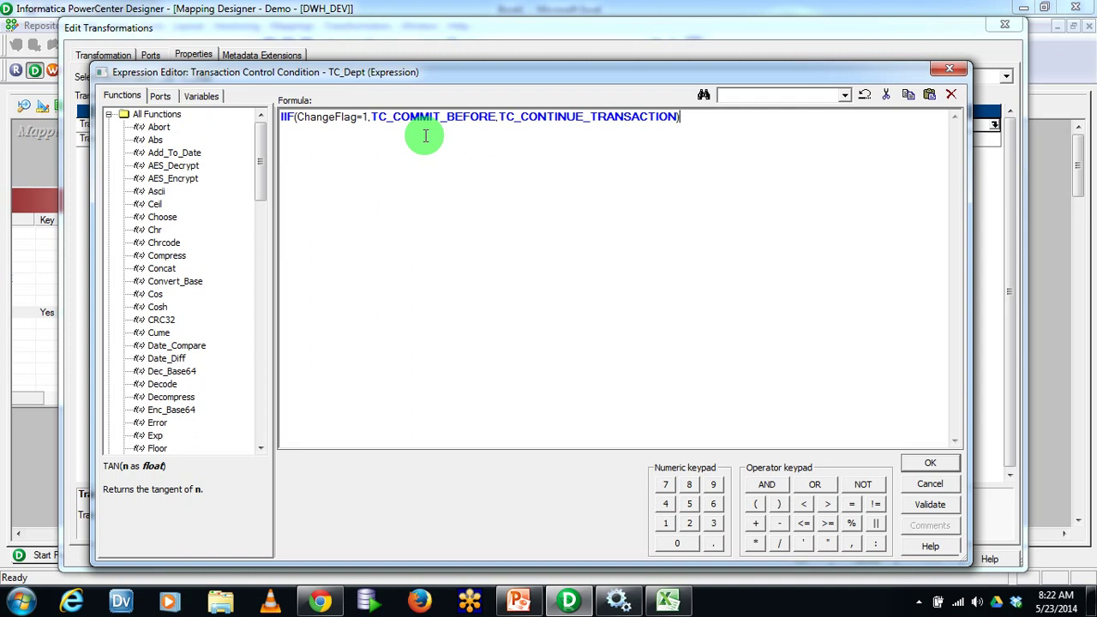
pyautogui.press('Return')
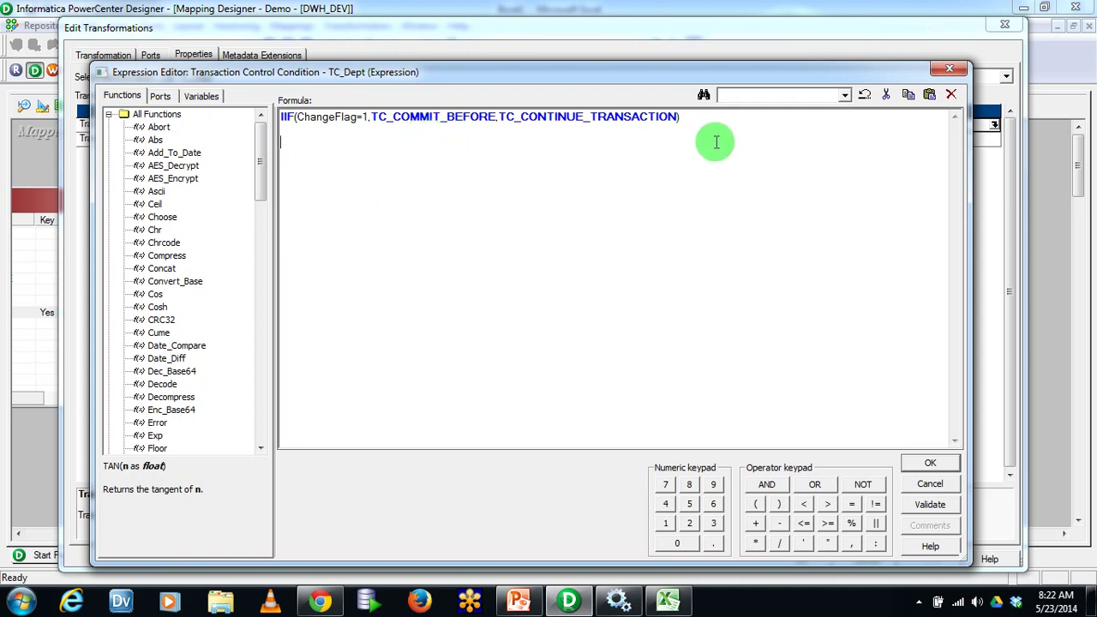
# Type sample department 10 rows below the formula and relate them to TC_COMMIT_BEFORE
pyautogui.write('10')
pyautogui.press('Return')
pyautogui.write('10 10')
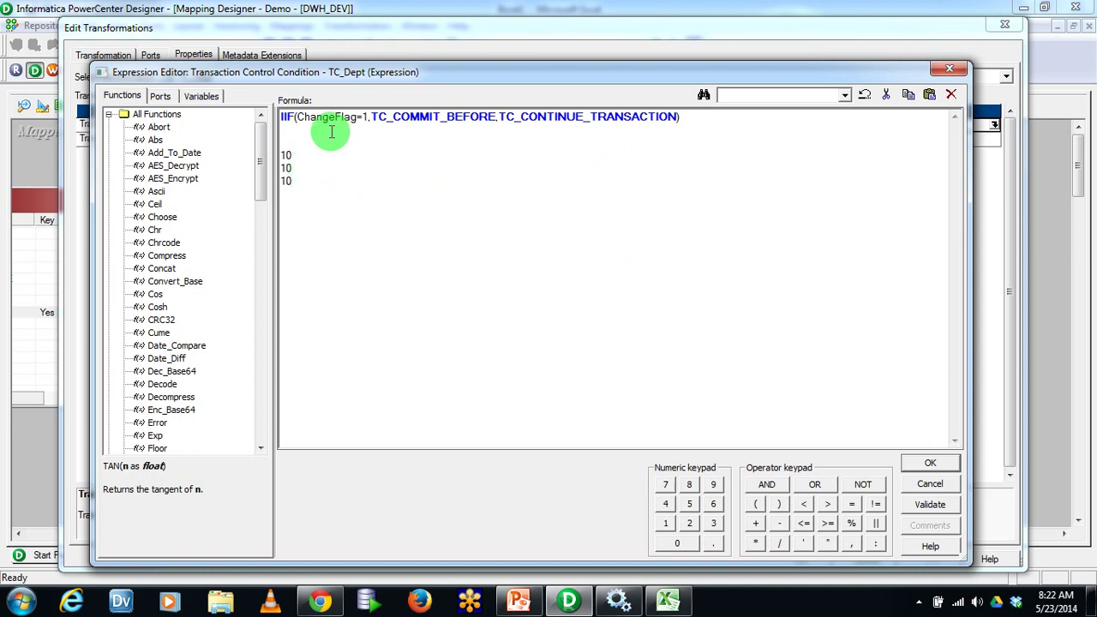
pyautogui.click(366, 116)
pyautogui.click(312, 142)
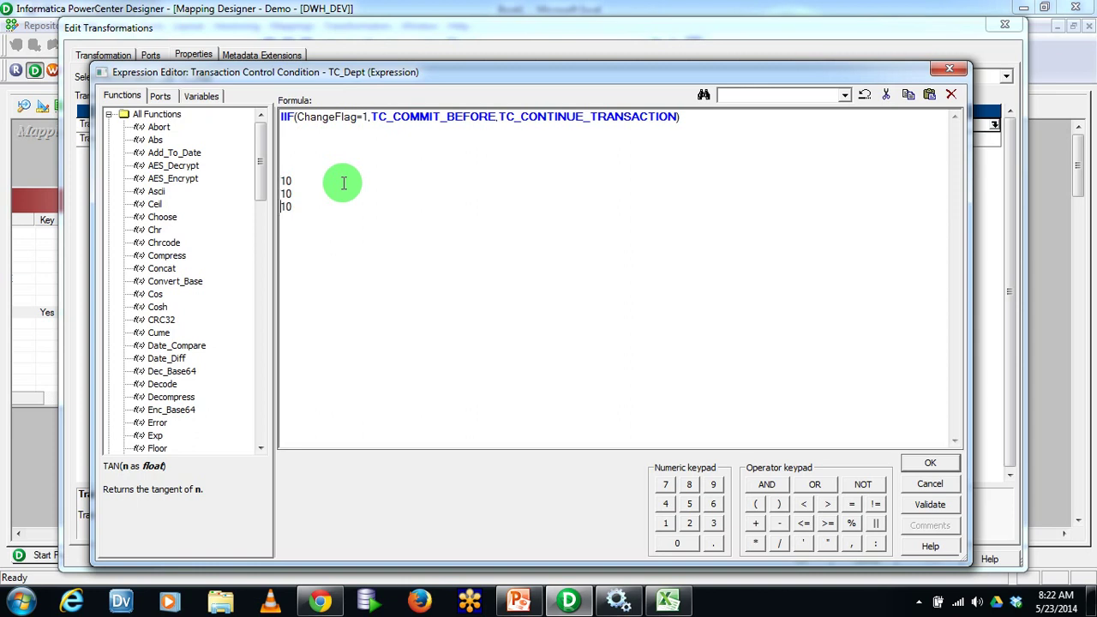
pyautogui.click(334, 216)
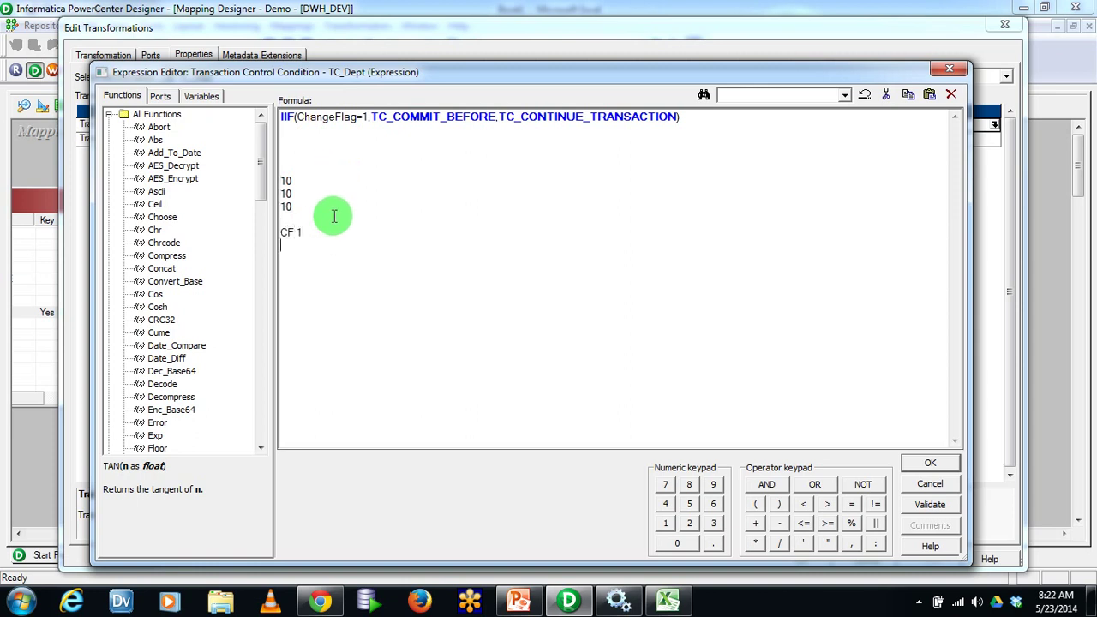
pyautogui.moveTo(370, 116); pyautogui.dragTo(496, 115)
pyautogui.moveTo(286, 216); pyautogui.dragTo(280, 175)
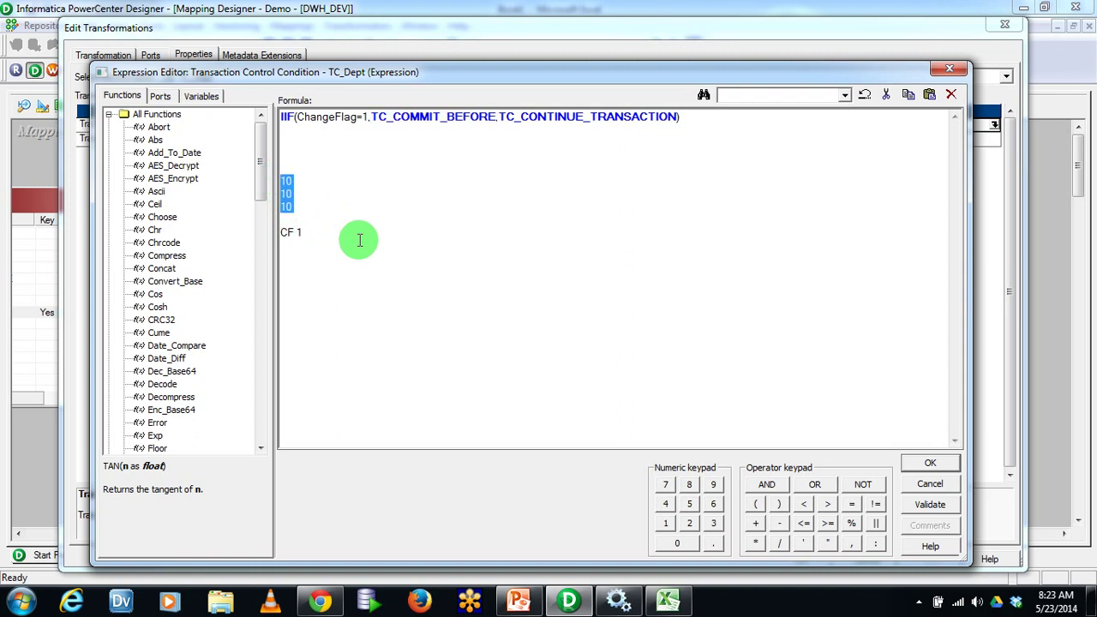
# Insert line breaks and a CF 0 note among the 10 and 20 sample rows
pyautogui.click(331, 233)
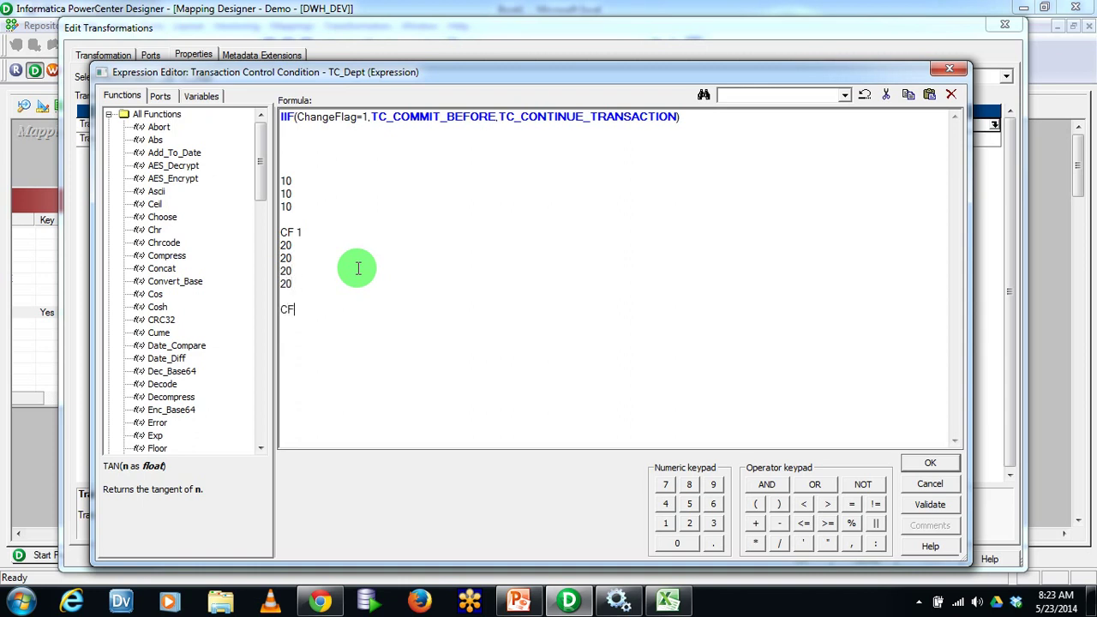
pyautogui.click(314, 235)
pyautogui.press('Return')
pyautogui.moveTo(296, 298); pyautogui.dragTo(272, 261)
pyautogui.click(326, 268)
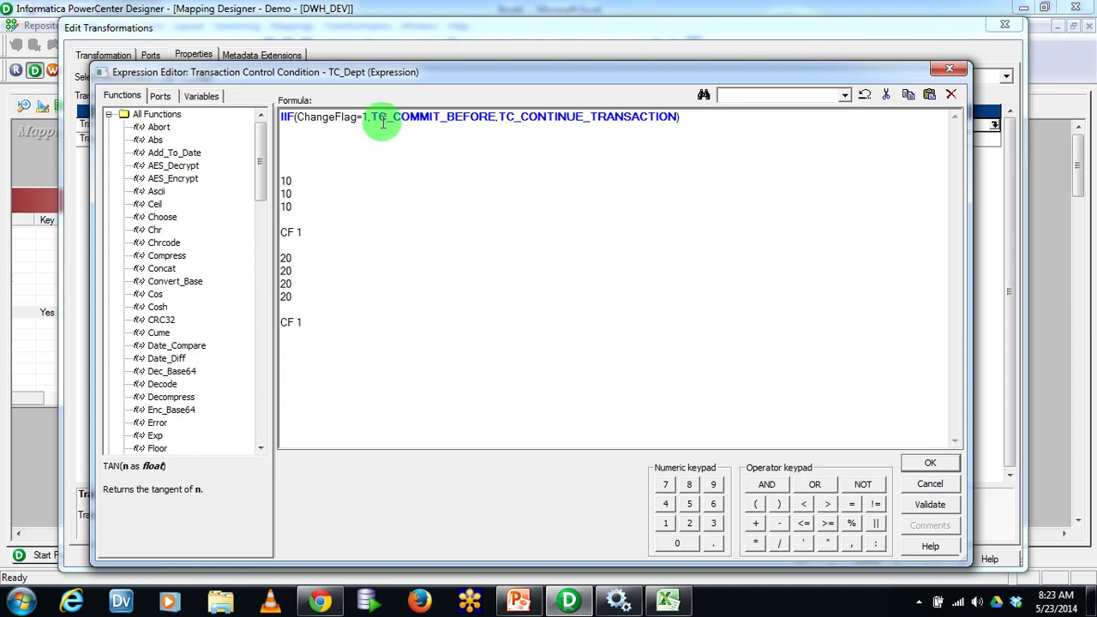
pyautogui.moveTo(504, 120); pyautogui.dragTo(615, 124)
pyautogui.click(605, 163)
pyautogui.click(314, 261)
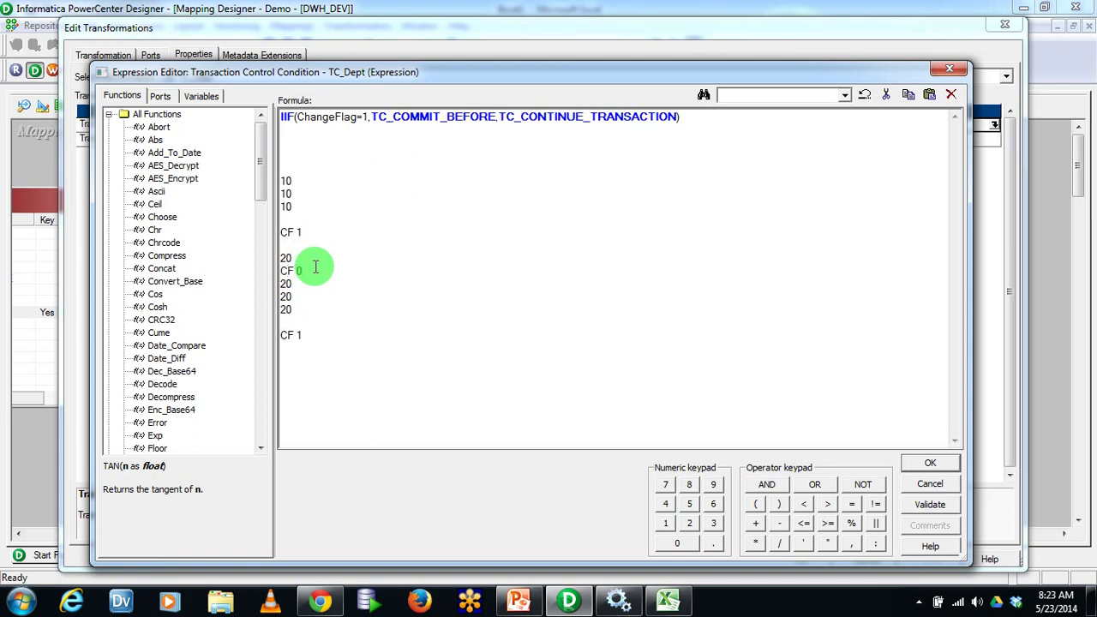
pyautogui.press('Return')
pyautogui.click(311, 181)
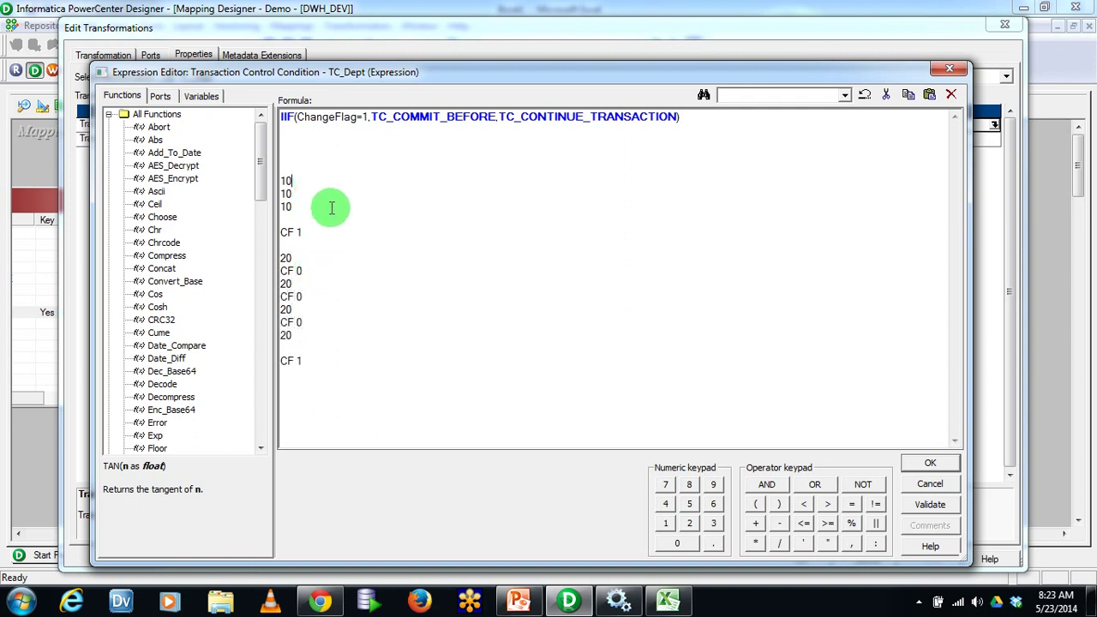
pyautogui.press('Return')
pyautogui.write('C')
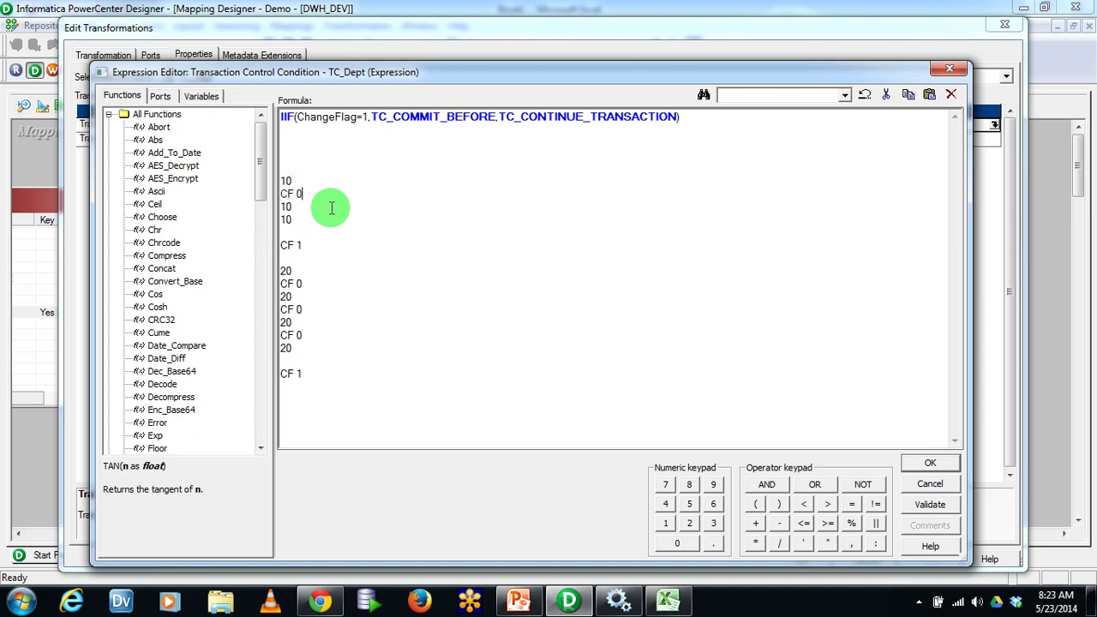
pyautogui.write('F 0')
pyautogui.press('Return')
pyautogui.press('BackSpace')
pyautogui.press('Return')
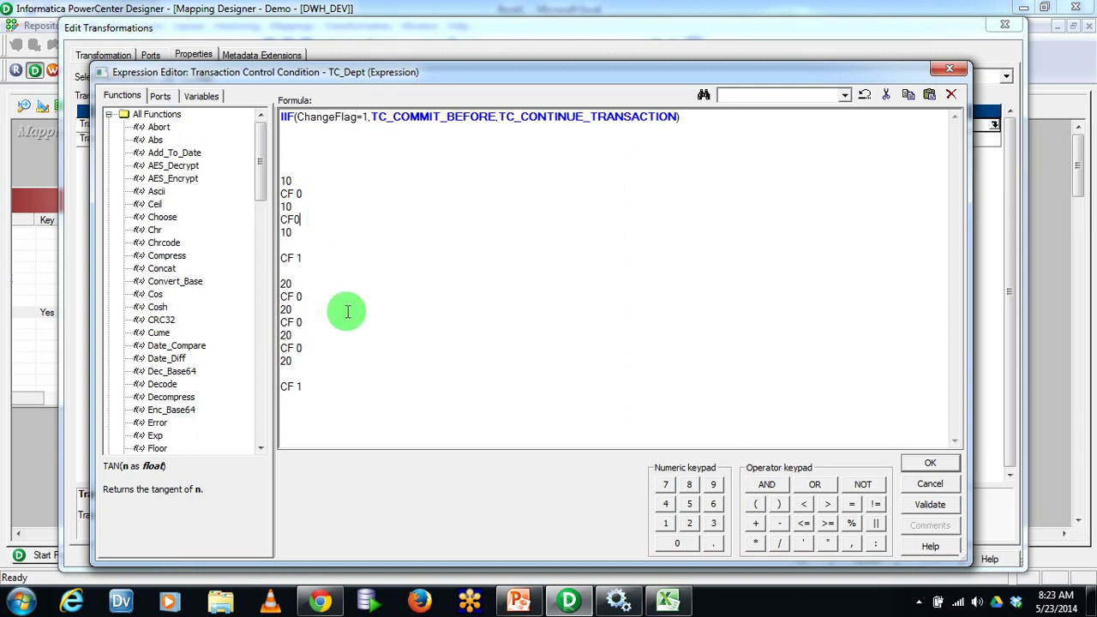
# Highlight the CF 1 and CF 0 notes against TC_CONTINUE_TRANSACTION, then select all scratch lines
pyautogui.moveTo(330, 399); pyautogui.dragTo(250, 382)
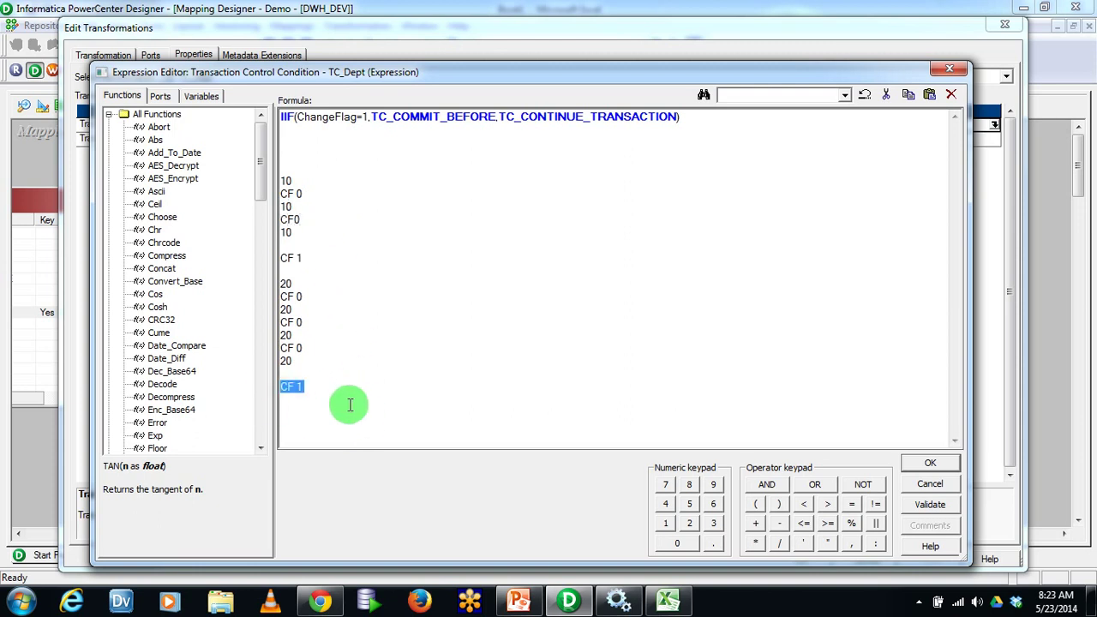
pyautogui.click(365, 423)
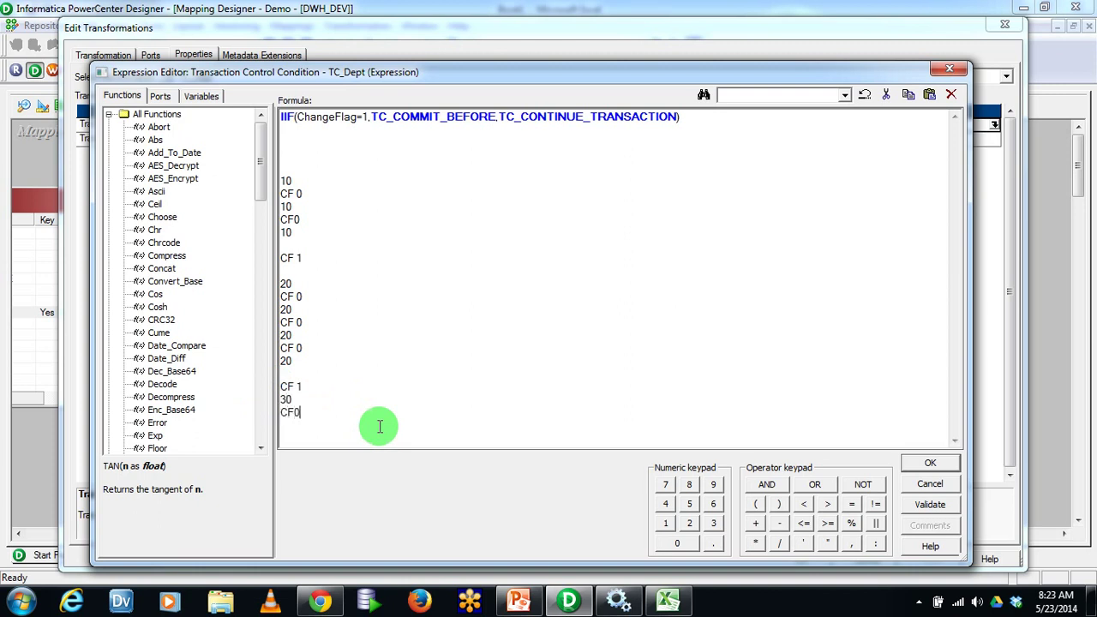
pyautogui.moveTo(314, 411); pyautogui.dragTo(257, 410)
pyautogui.click(500, 117)
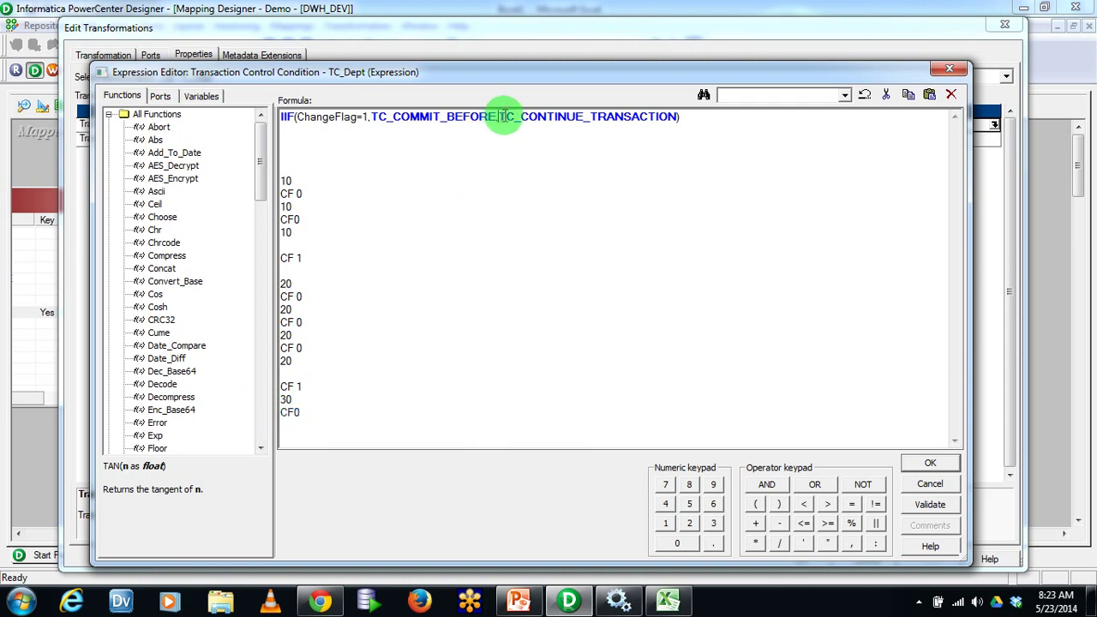
pyautogui.moveTo(502, 116); pyautogui.dragTo(676, 116)
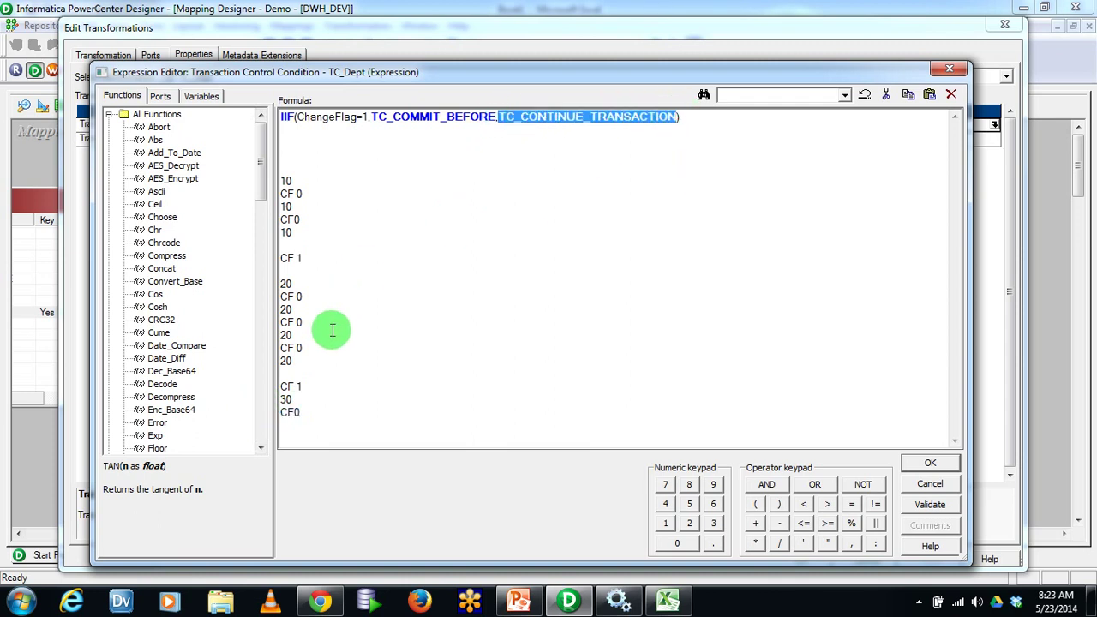
pyautogui.moveTo(315, 387); pyautogui.dragTo(268, 386)
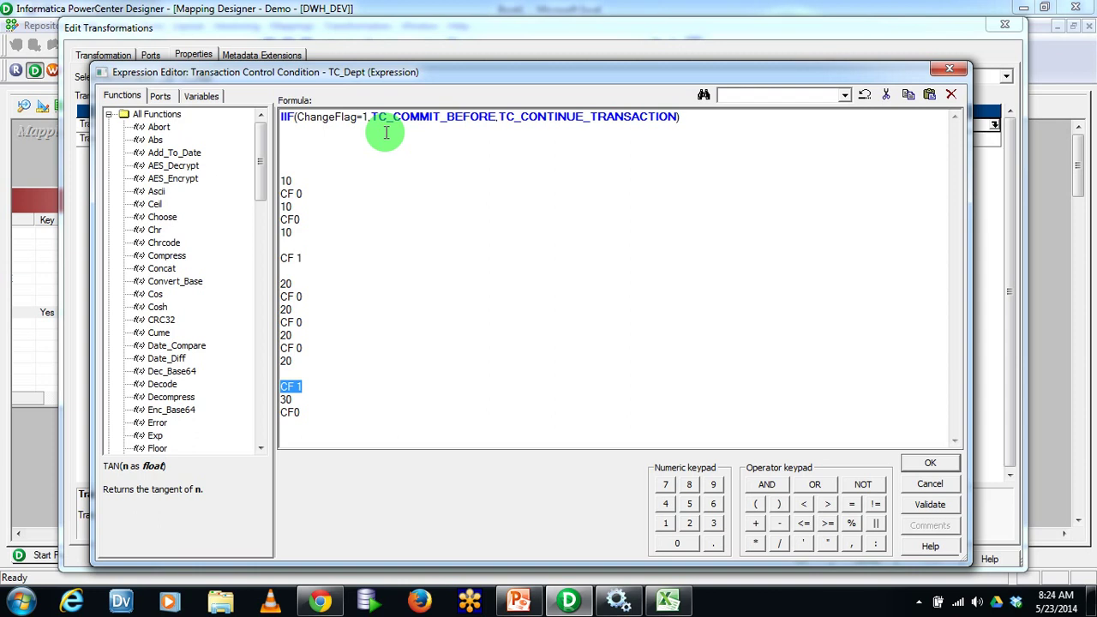
pyautogui.moveTo(338, 164); pyautogui.dragTo(429, 453)
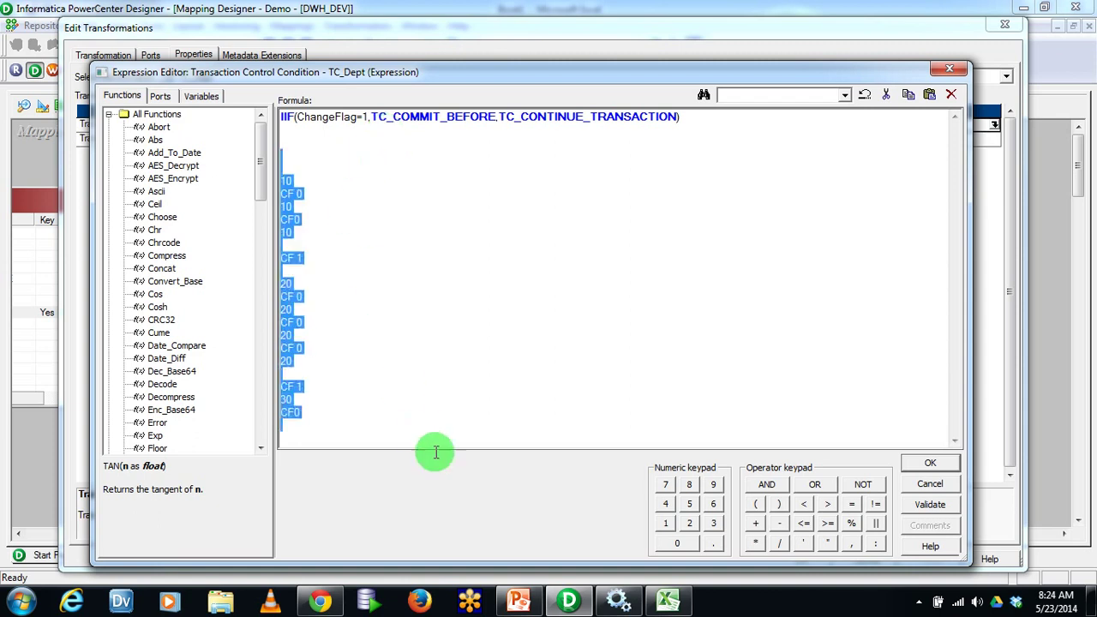
# Delete the scratch notes, validate the IIF condition, and apply it to TC_Dept
pyautogui.press('Delete')
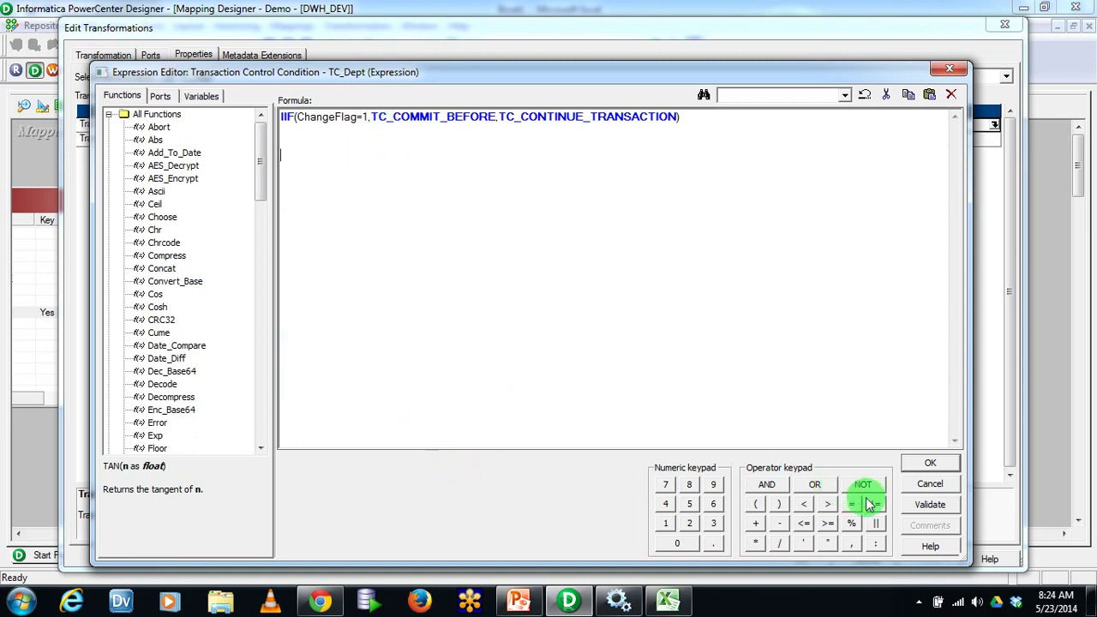
pyautogui.click(929, 506)
pyautogui.click(594, 357)
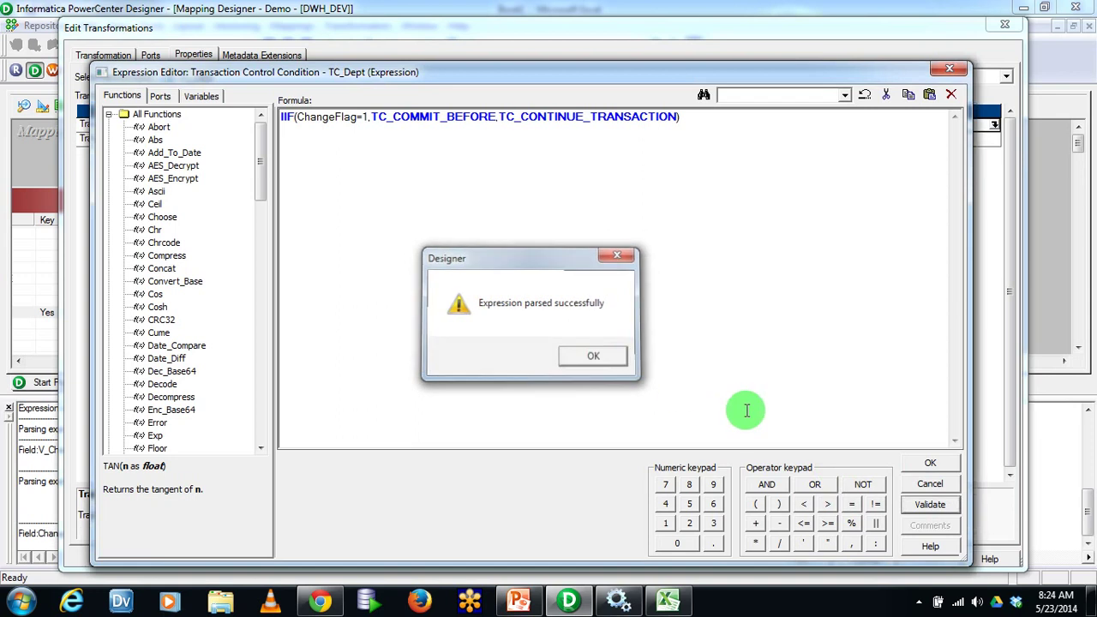
pyautogui.click(915, 463)
pyautogui.click(929, 558)
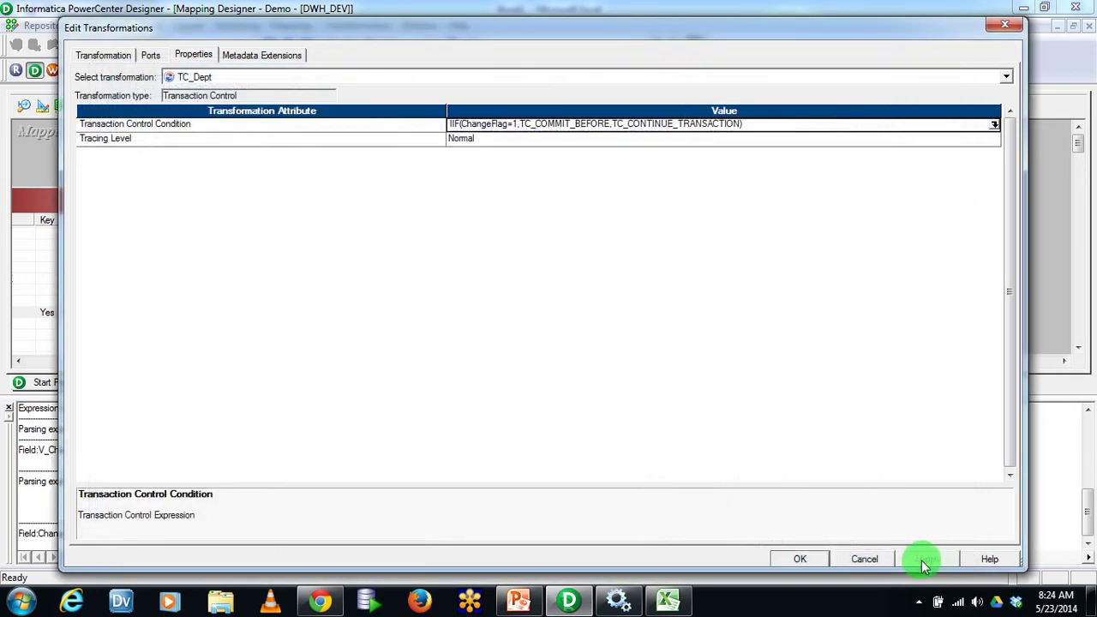
pyautogui.click(810, 559)
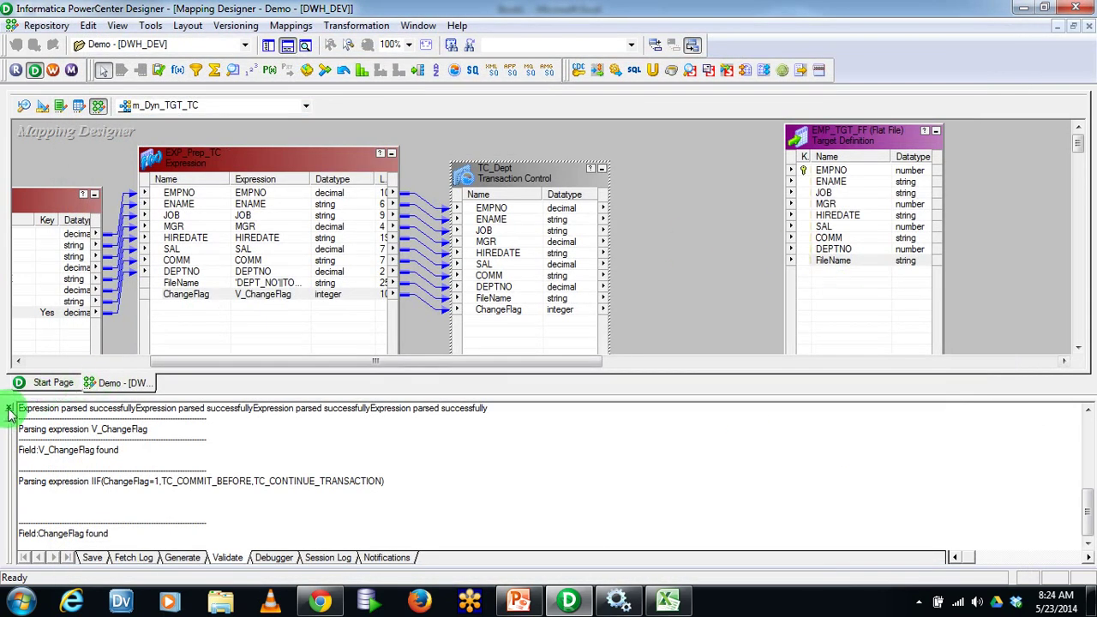
# Link TC_Dept ports EMPNO through FileName to EMP_TGT_FF, leaving ChangeFlag unlinked
pyautogui.click(10, 408)
pyautogui.click(523, 212)
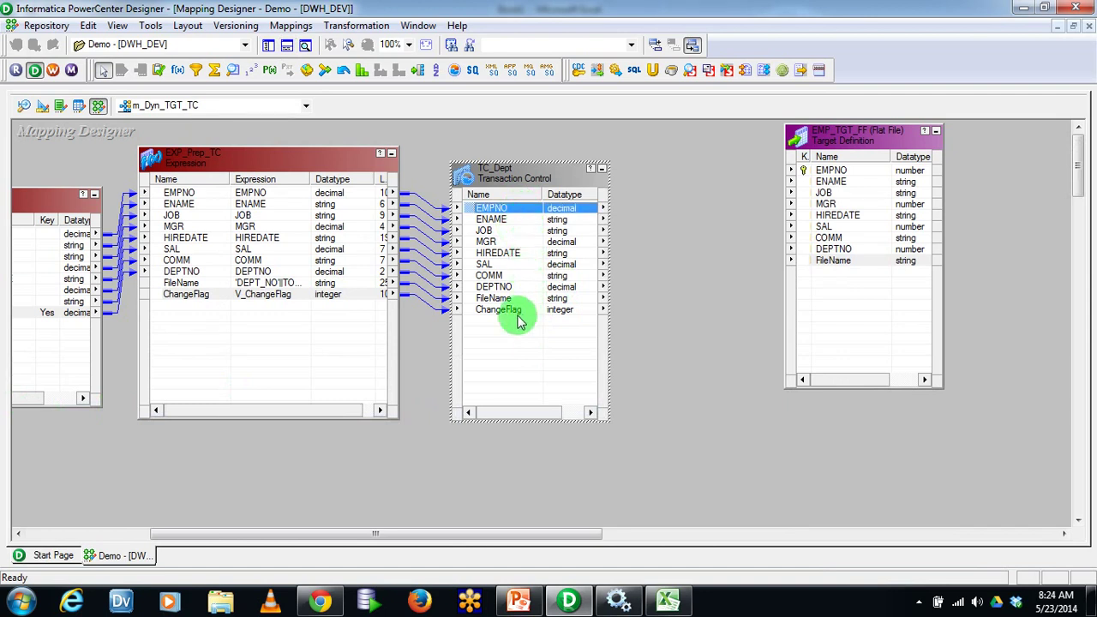
pyautogui.keyDown('shift'); pyautogui.click(514, 299); pyautogui.keyUp('shift')
pyautogui.doubleClick(481, 223)
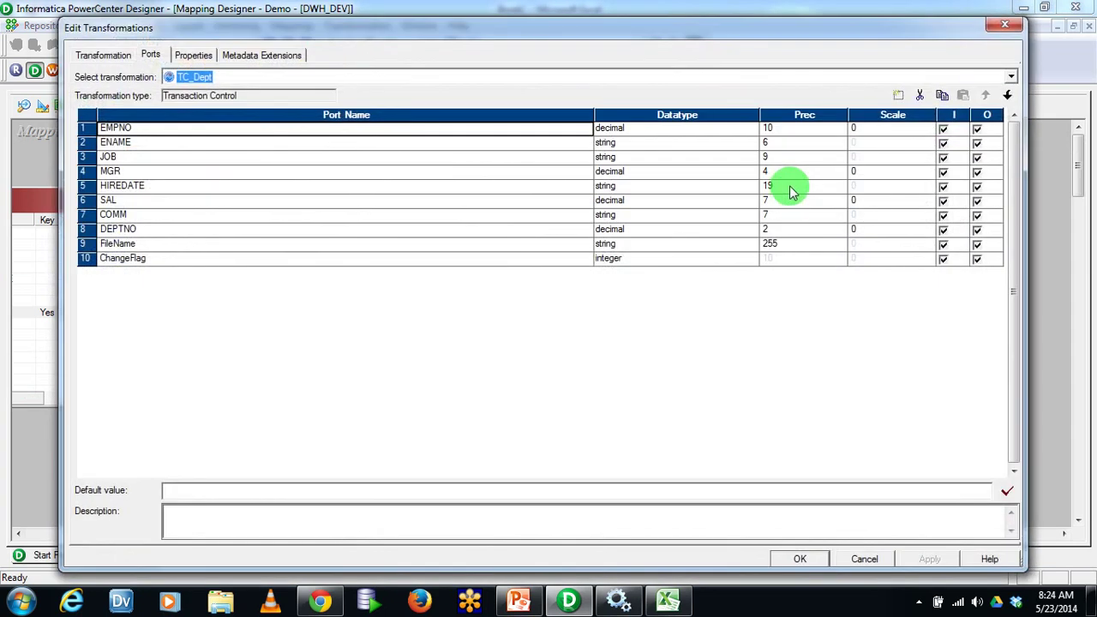
pyautogui.press('Escape')
pyautogui.click(480, 208)
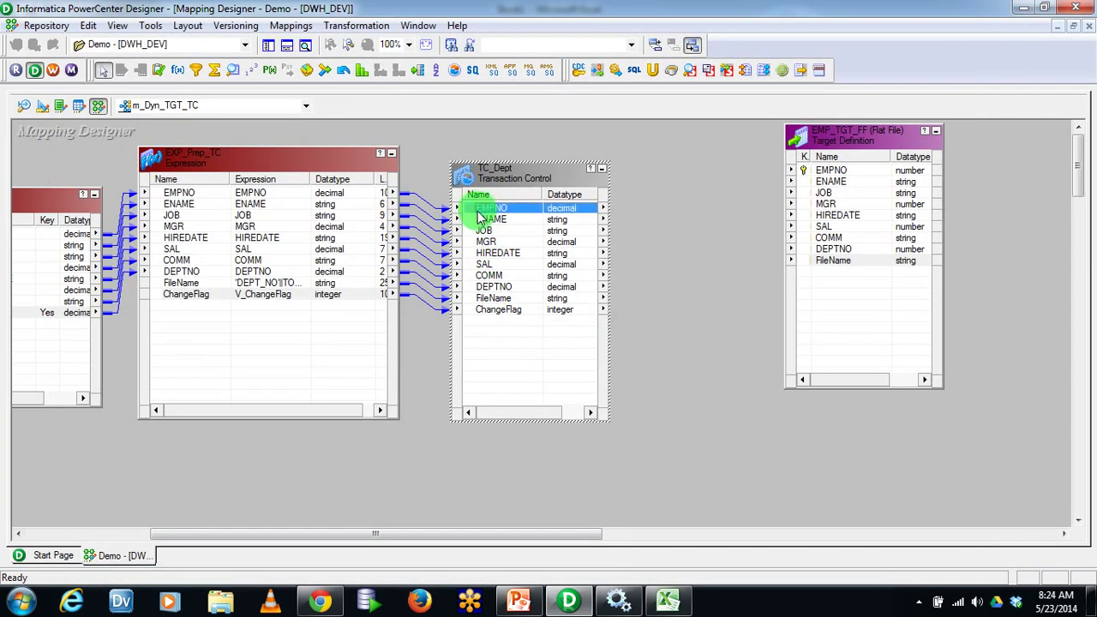
pyautogui.keyDown('shift'); pyautogui.click(497, 299); pyautogui.keyUp('shift')
pyautogui.moveTo(470, 211); pyautogui.dragTo(833, 174)
pyautogui.click(712, 297)
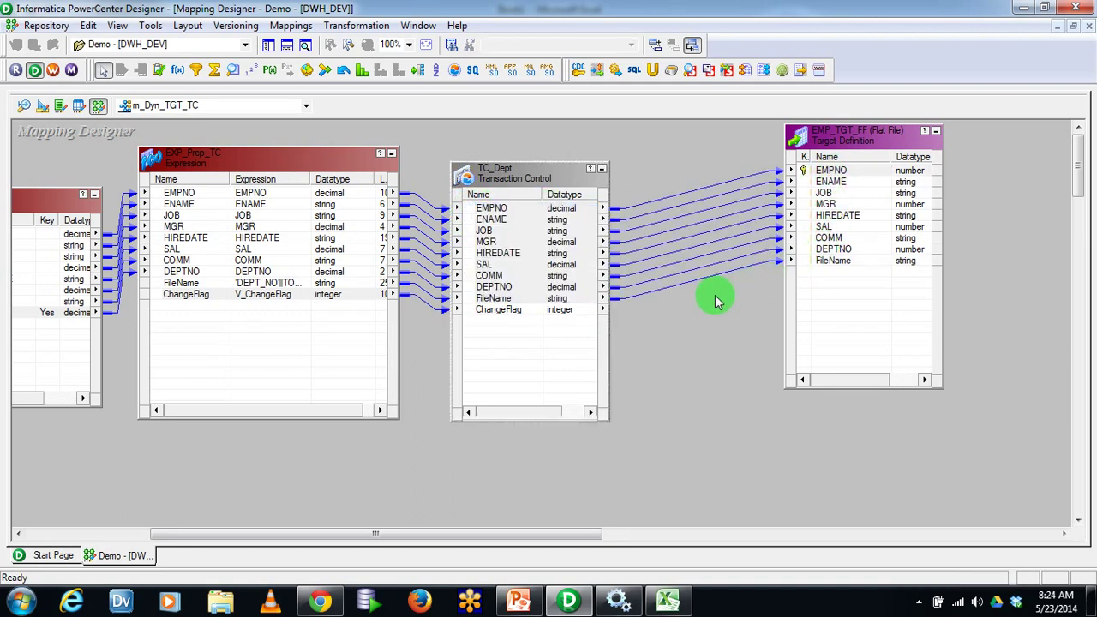
pyautogui.click(530, 310)
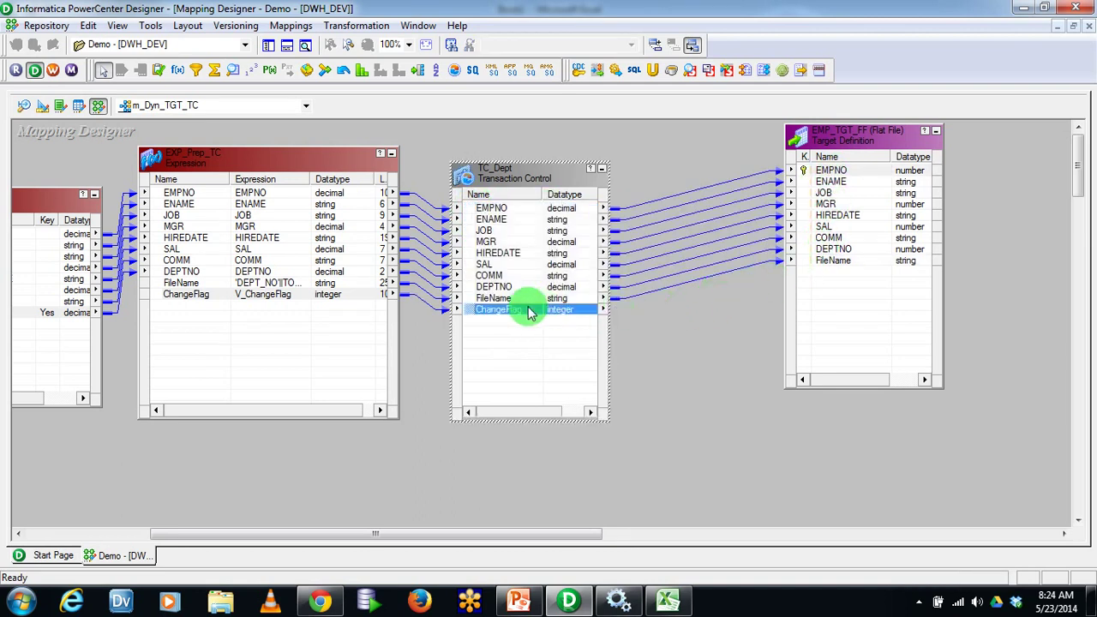
pyautogui.click(696, 339)
# Save mapping m_Dyn_TGT_TC and confirm it shows VALID in the output log
pyautogui.hotkey('ctrl', 's')
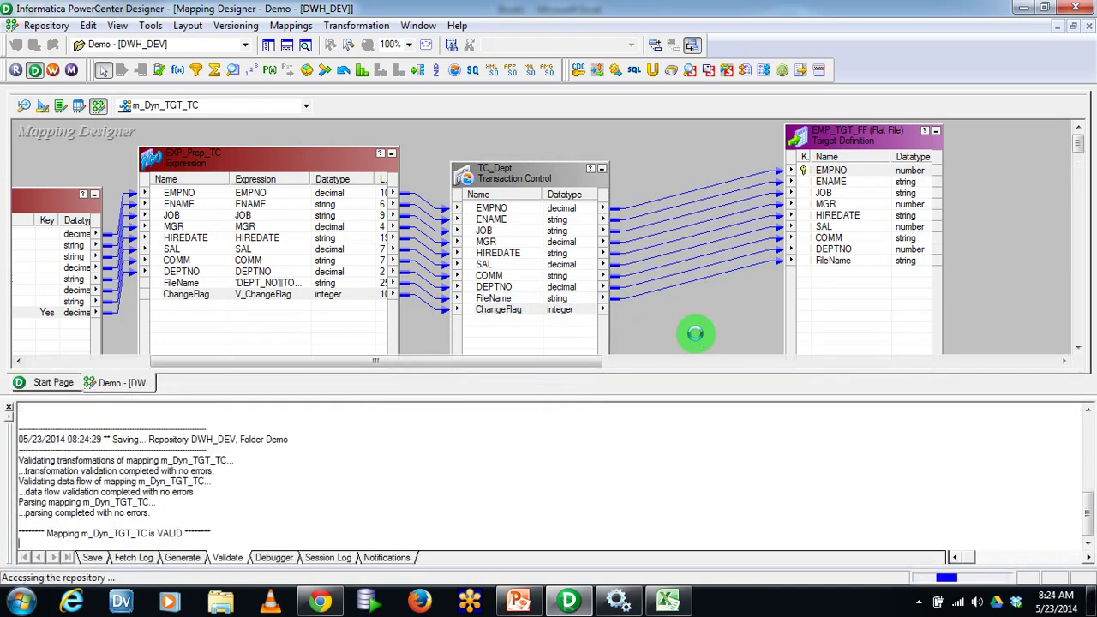
pyautogui.doubleClick(170, 501)
pyautogui.click(10, 410)
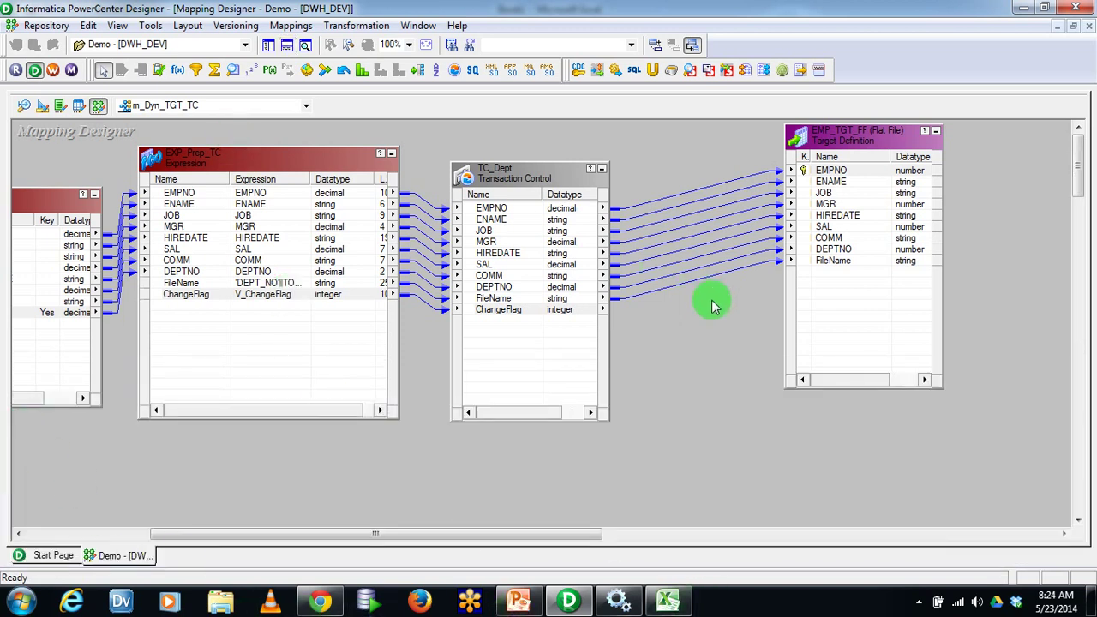
pyautogui.rightClick(676, 163)
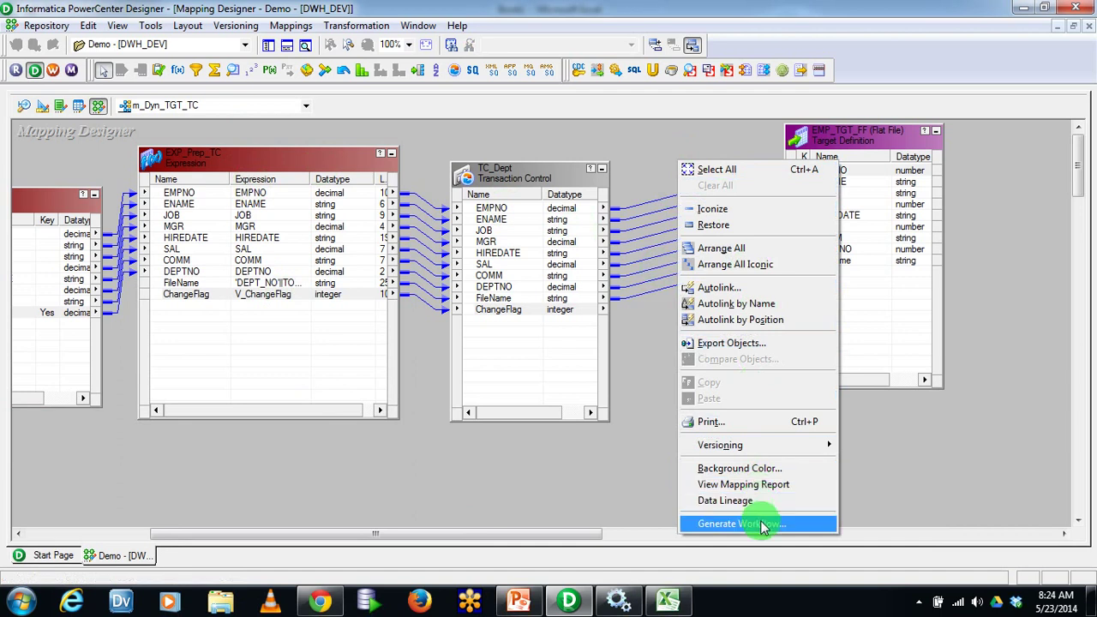
# Generate workflow wf_m_Dyn_TGT_TC with non-reusable session s_m_Dyn_TGT_TC on INT_DEV, accepting defaults
pyautogui.click(760, 522)
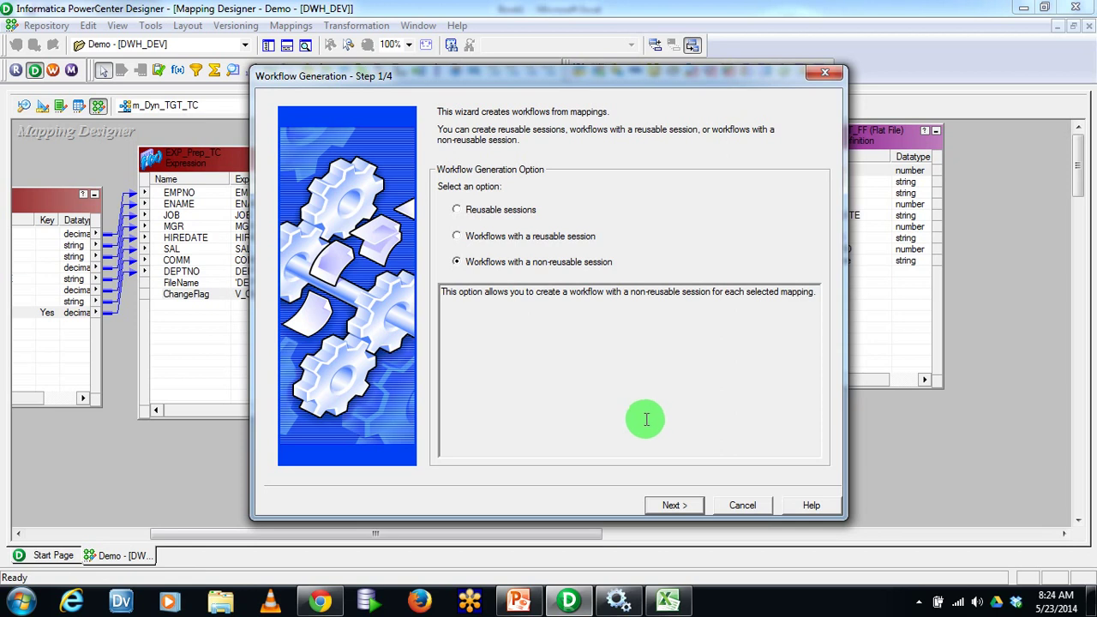
pyautogui.click(690, 507)
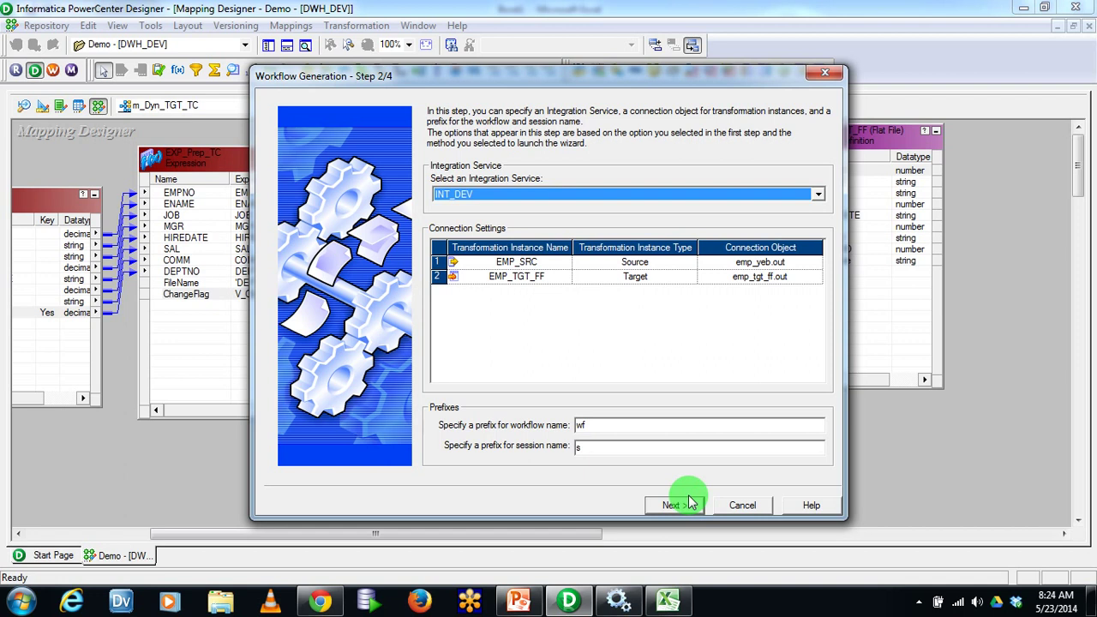
pyautogui.click(614, 443)
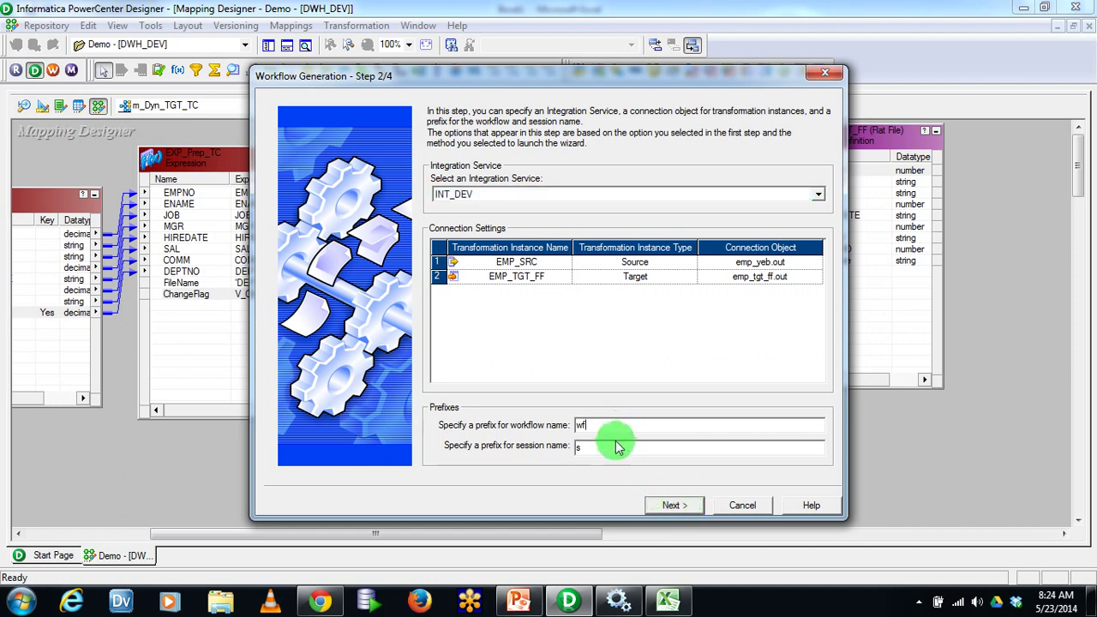
pyautogui.click(673, 506)
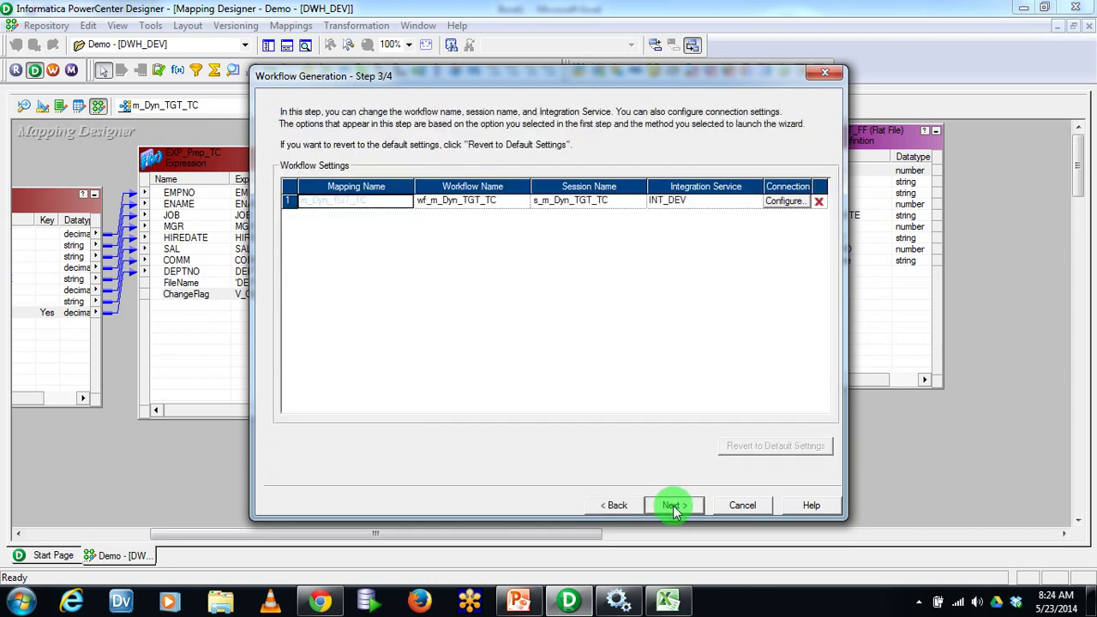
pyautogui.click(674, 505)
pyautogui.click(674, 504)
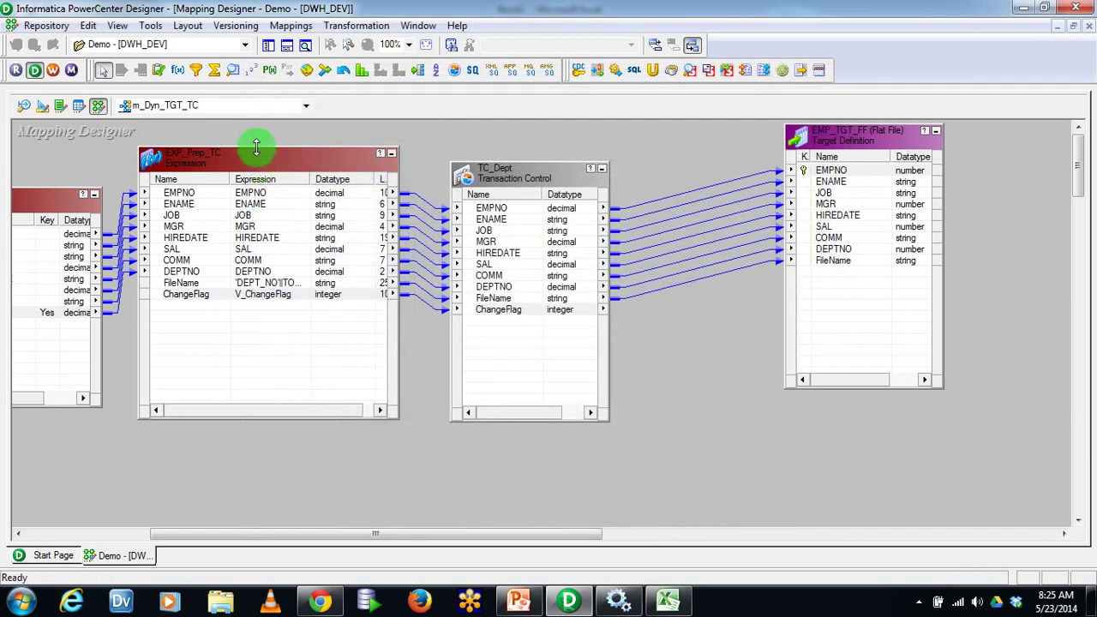
# Open Workflow Manager and place wf_m_Dyn_TGT_TC from the Demo folder's workflows on the canvas
pyautogui.click(53, 73)
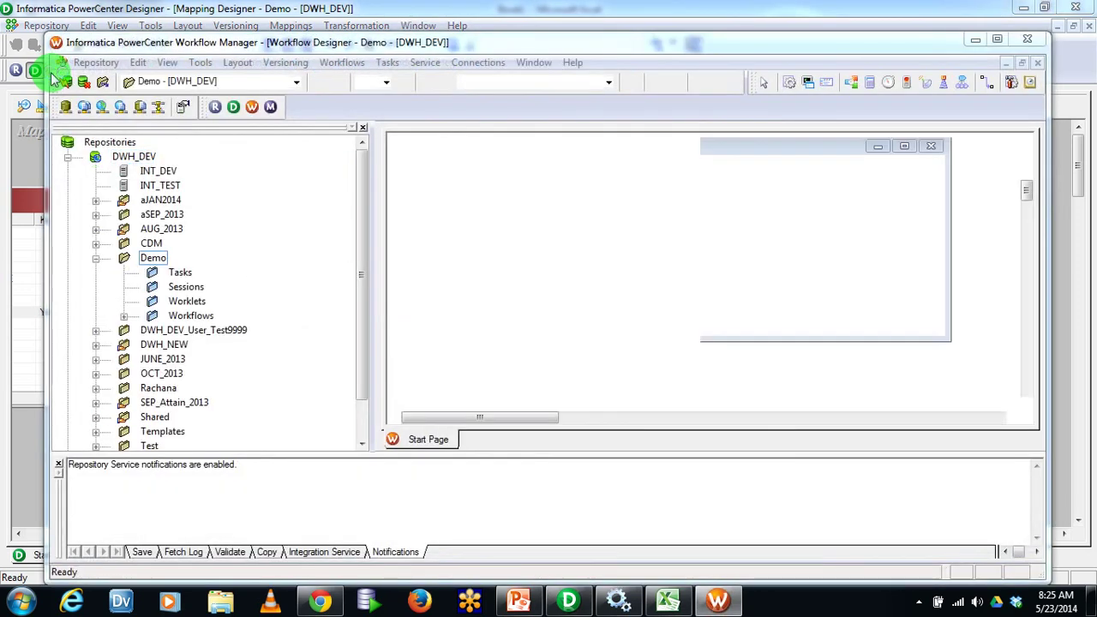
pyautogui.click(656, 247)
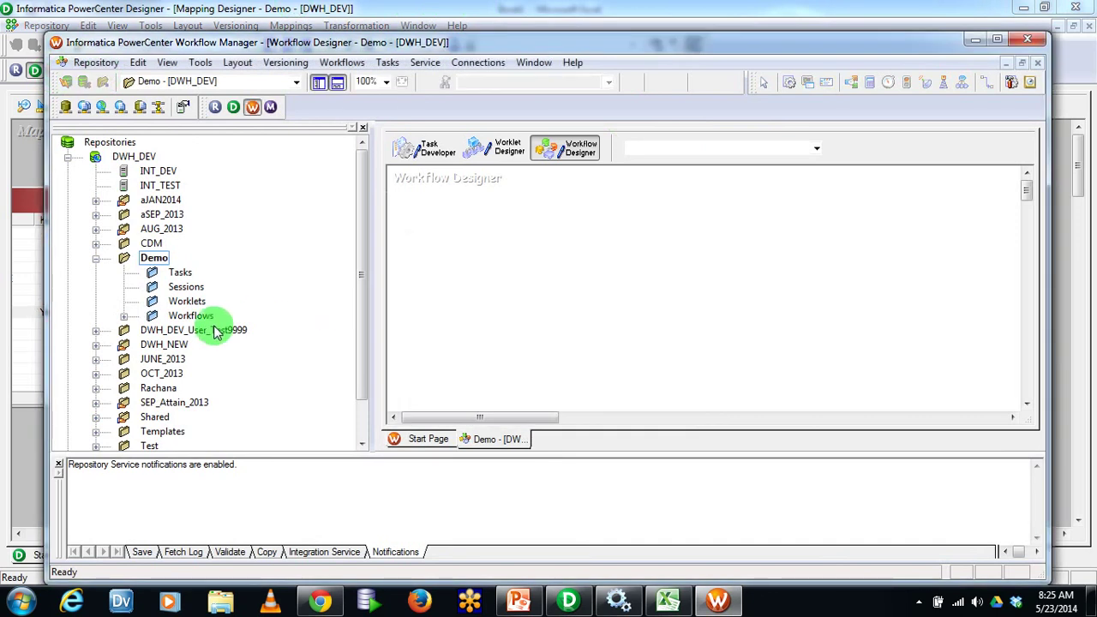
pyautogui.click(123, 316)
pyautogui.moveTo(262, 339); pyautogui.dragTo(497, 247)
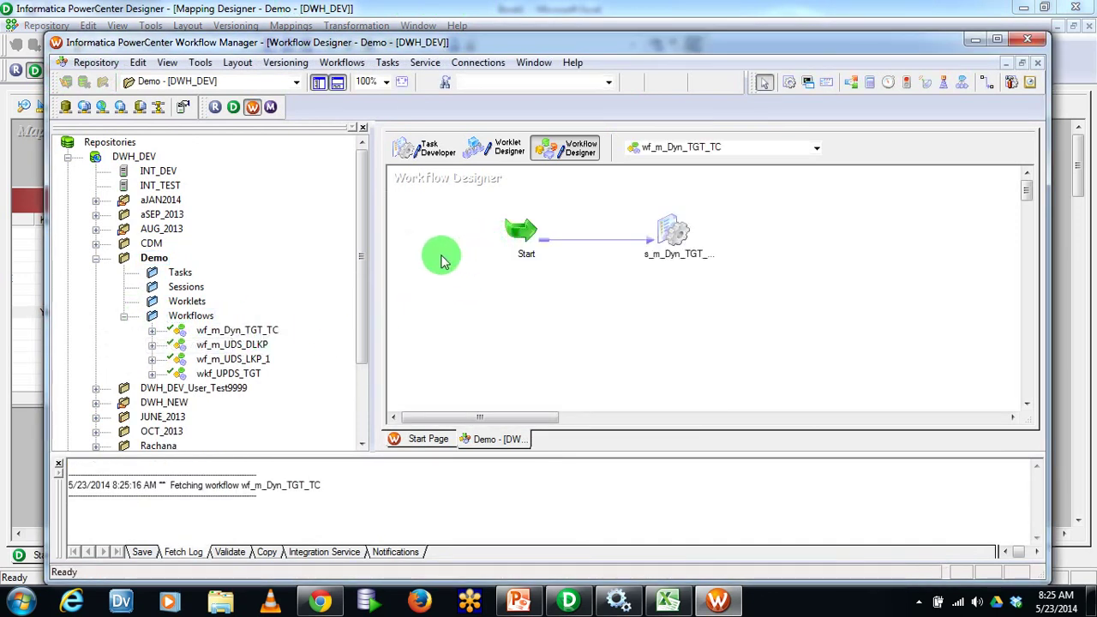
# Rename the workflow to wf_Dyn_TGT_TC and widen the canvas to show session s_m_Dyn_TGT_TC
pyautogui.click(342, 62)
pyautogui.click(347, 95)
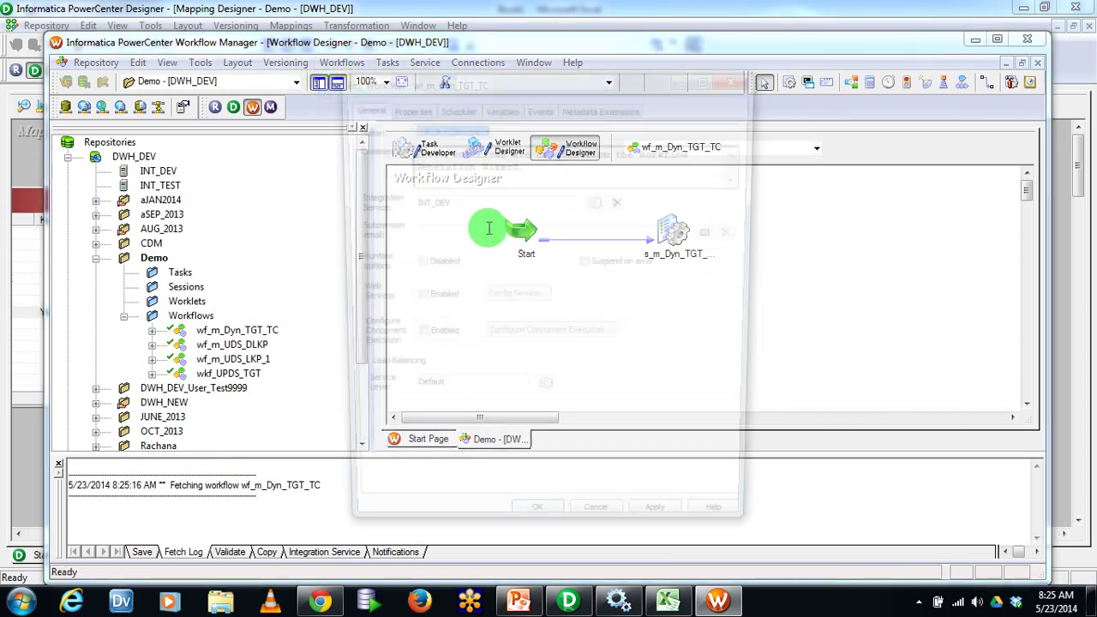
pyautogui.click(421, 127)
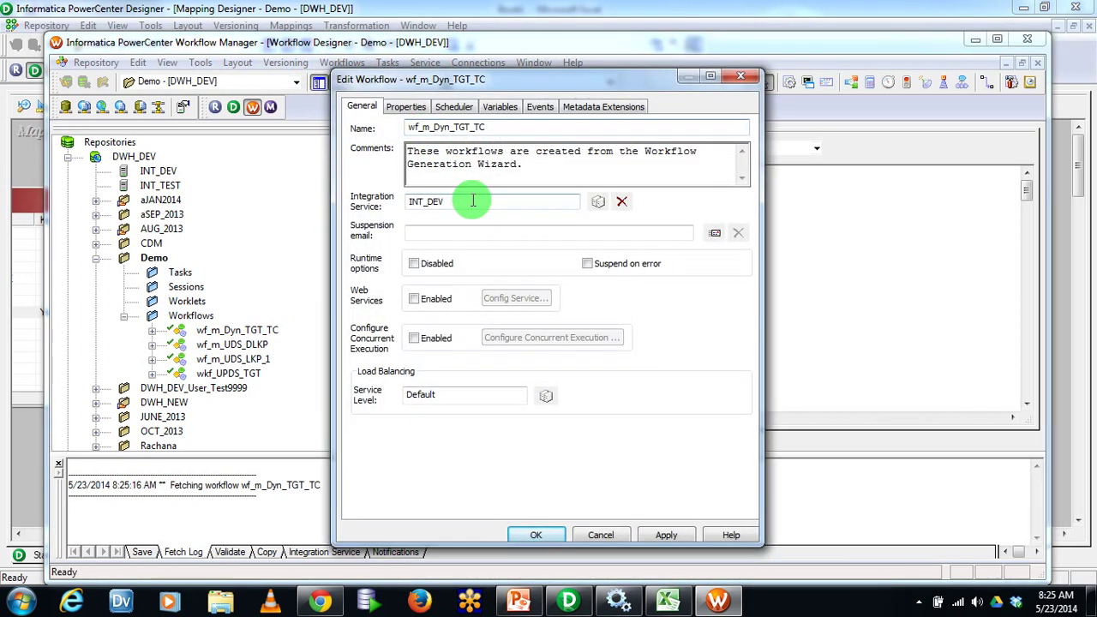
pyautogui.click(541, 535)
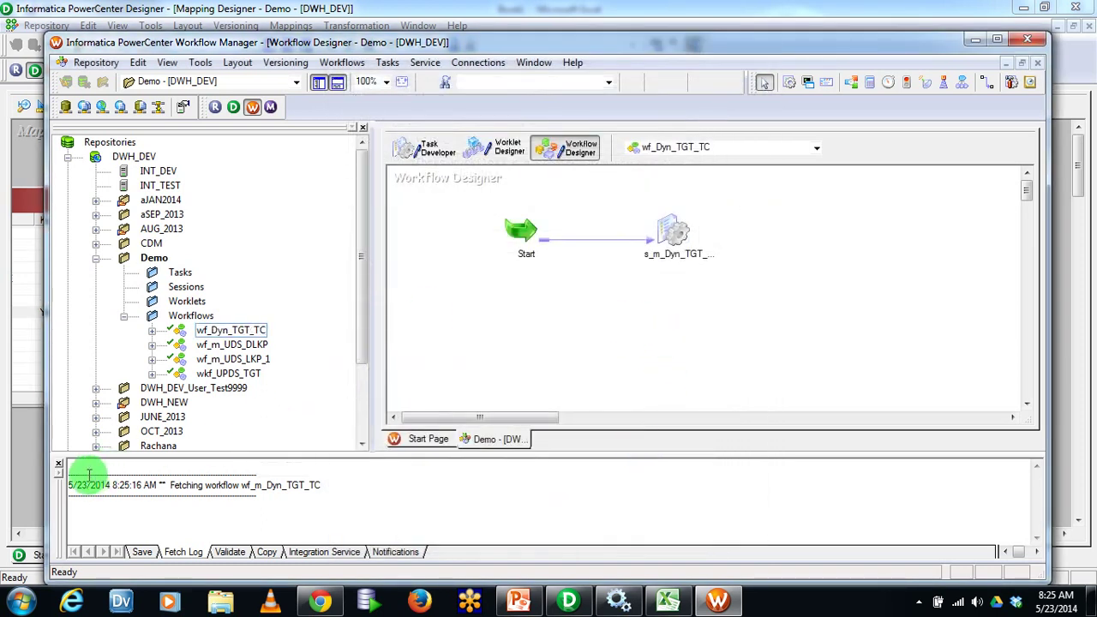
pyautogui.click(58, 465)
pyautogui.click(363, 127)
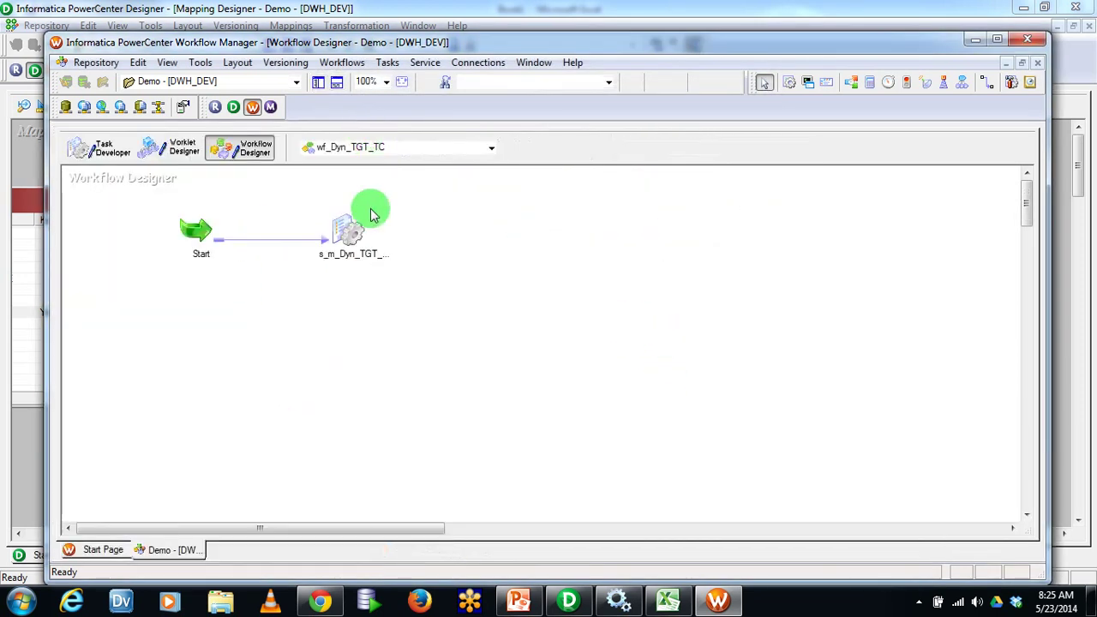
pyautogui.click(361, 266)
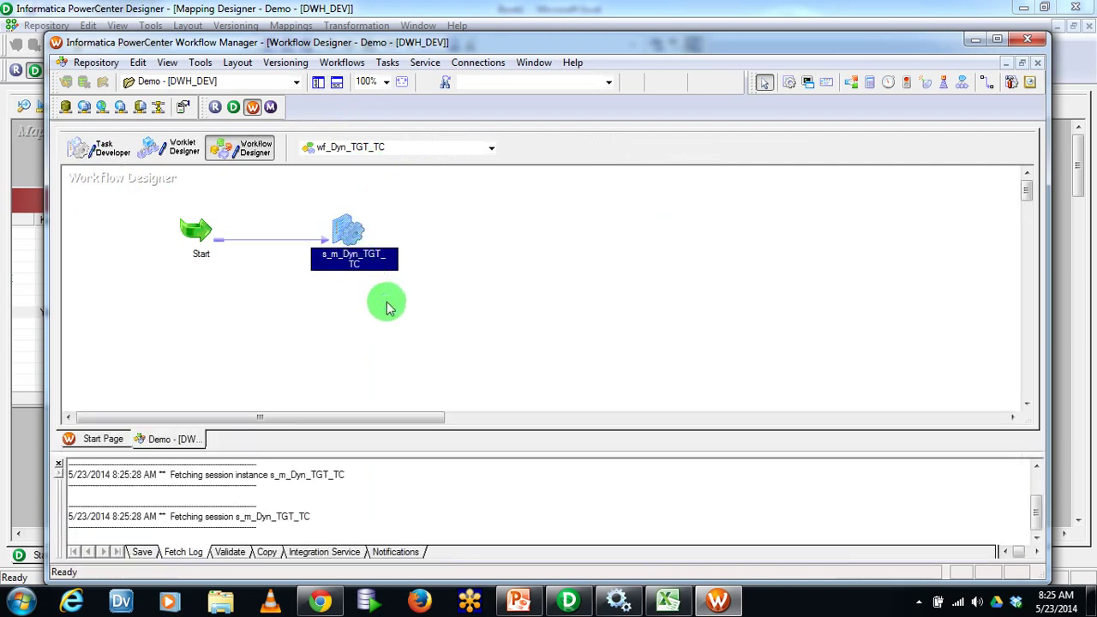
pyautogui.click(187, 39)
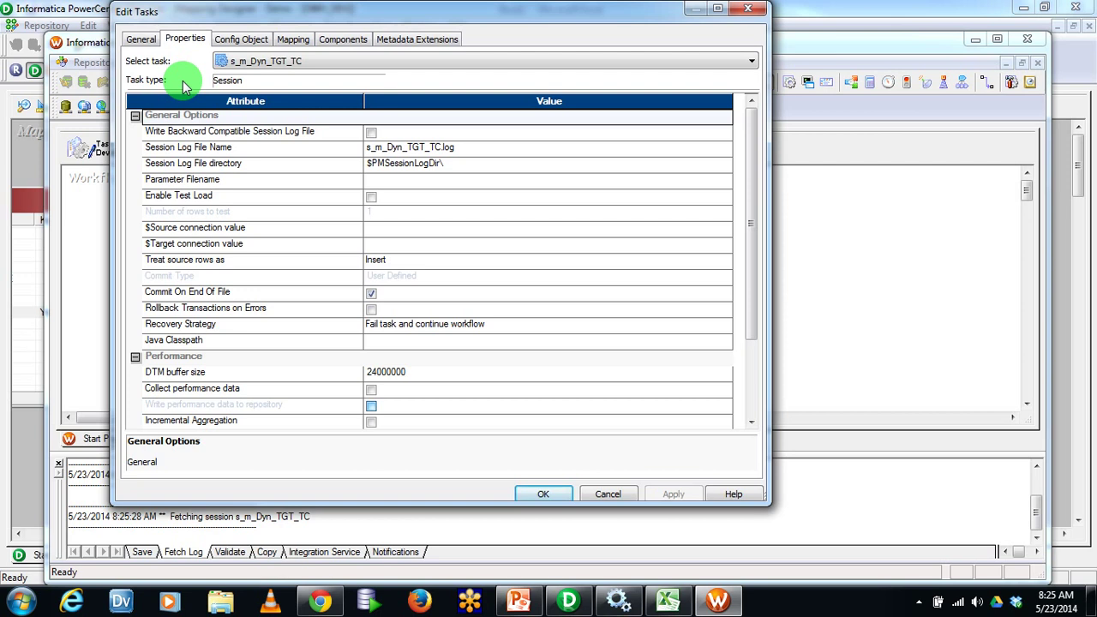
pyautogui.click(184, 277)
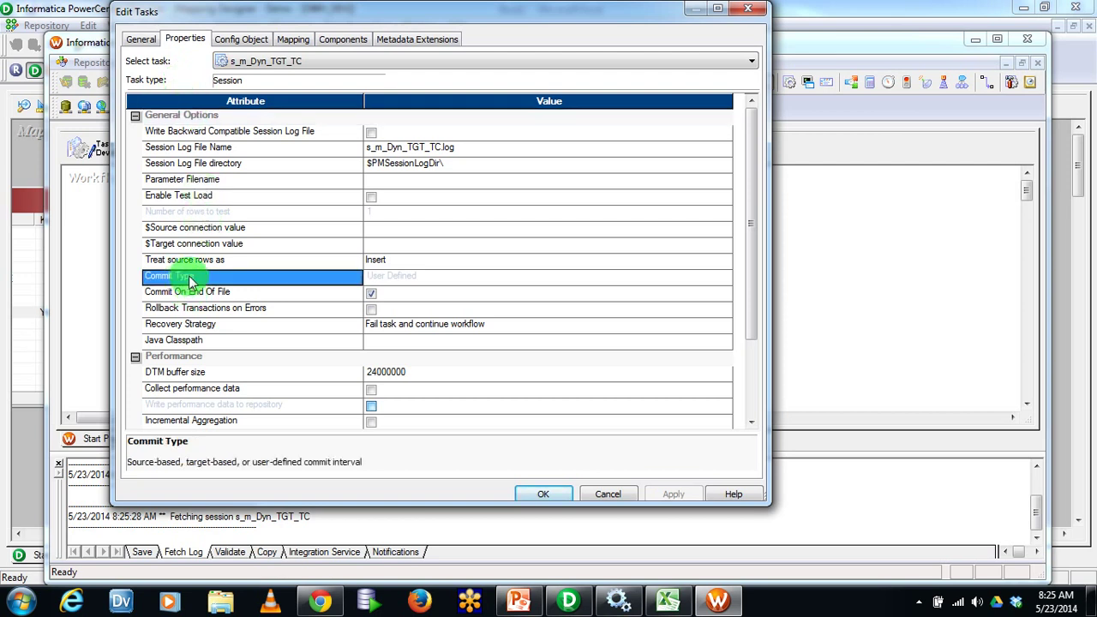
pyautogui.click(407, 278)
pyautogui.click(244, 276)
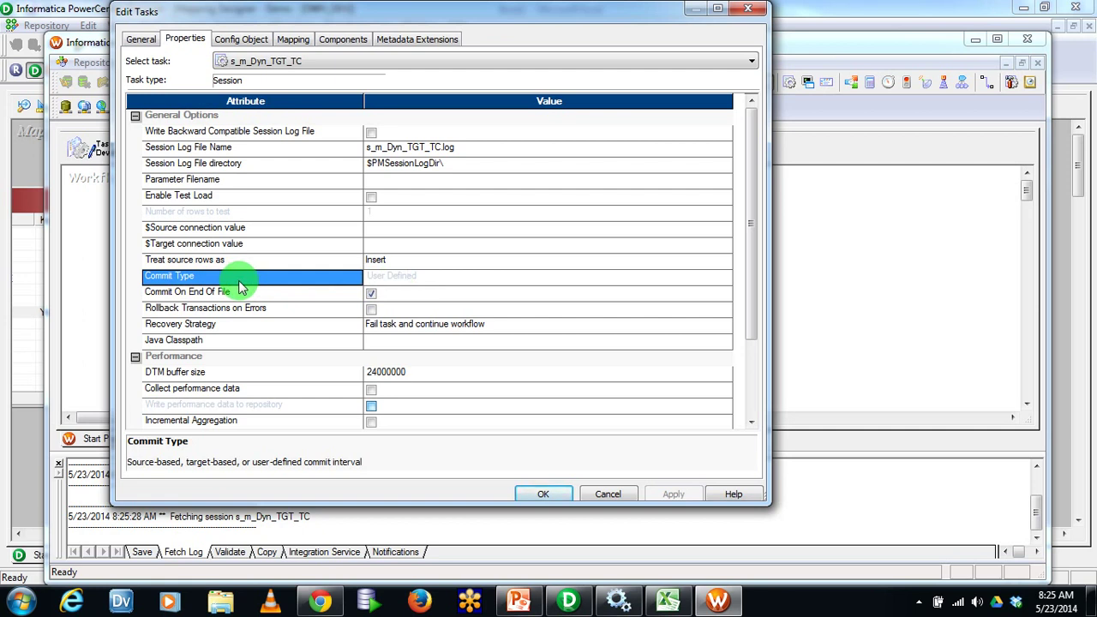
pyautogui.click(481, 281)
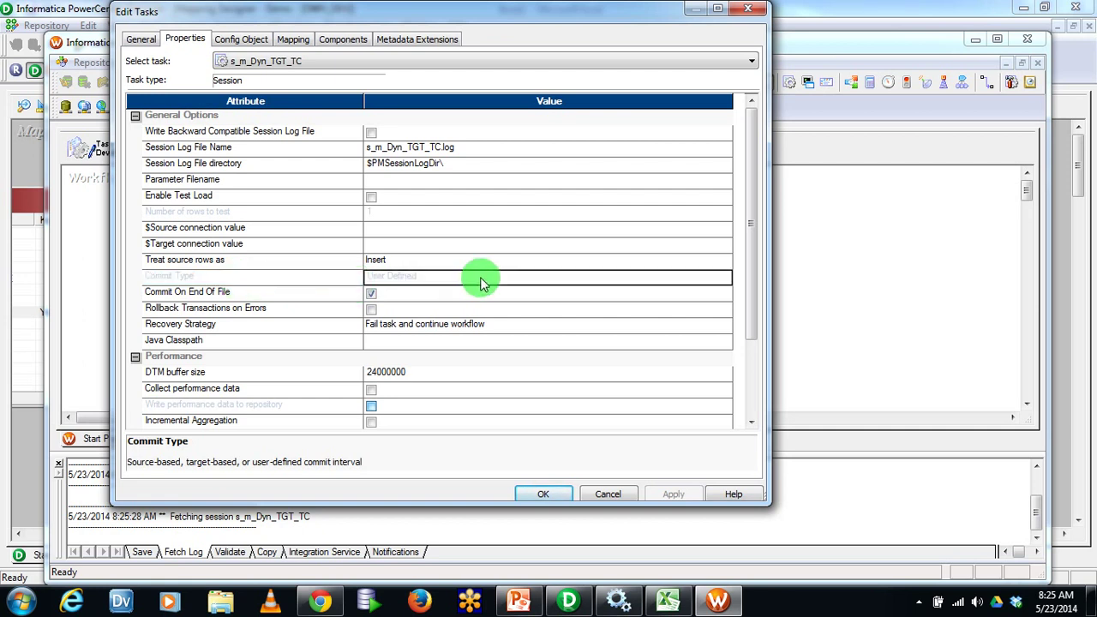
pyautogui.click(608, 494)
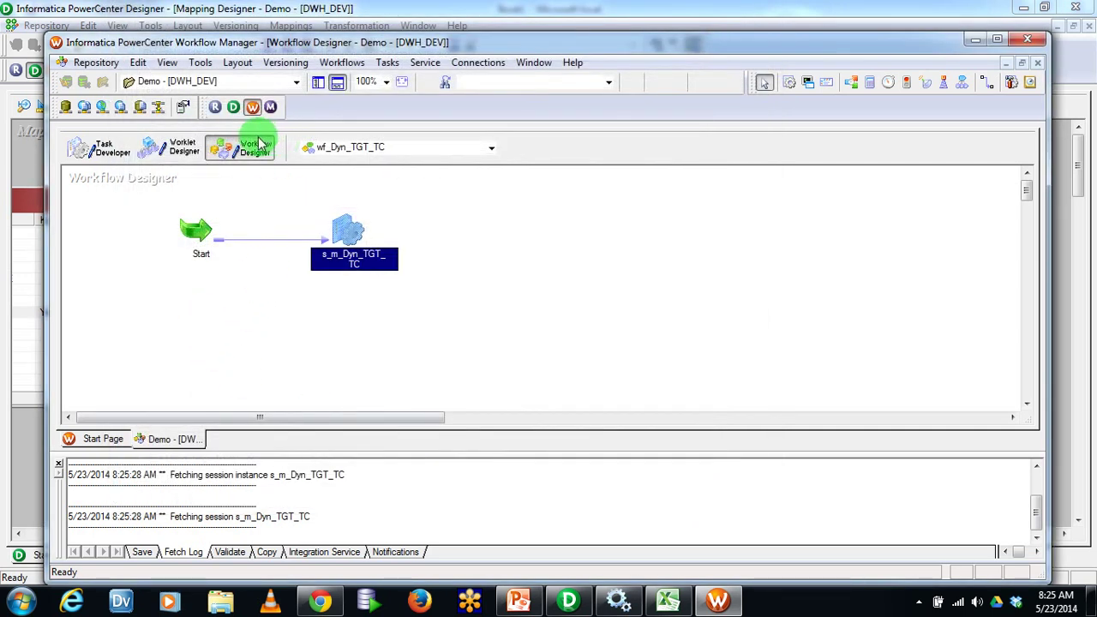
pyautogui.click(318, 81)
pyautogui.moveTo(260, 377); pyautogui.dragTo(450, 336)
pyautogui.doubleClick(685, 315)
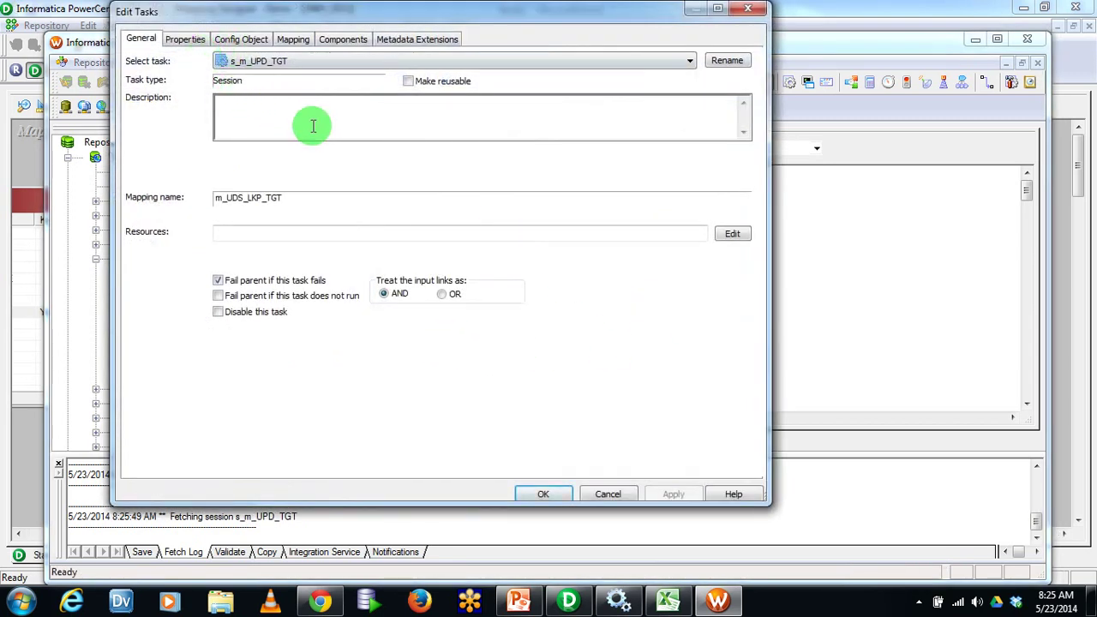
pyautogui.click(189, 38)
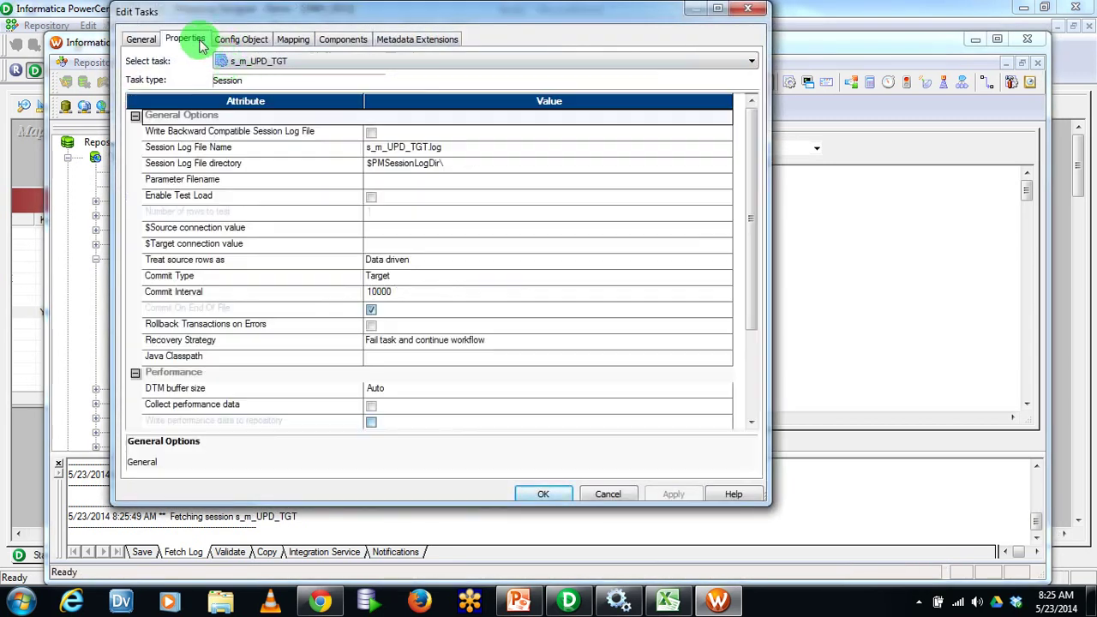
pyautogui.click(261, 275)
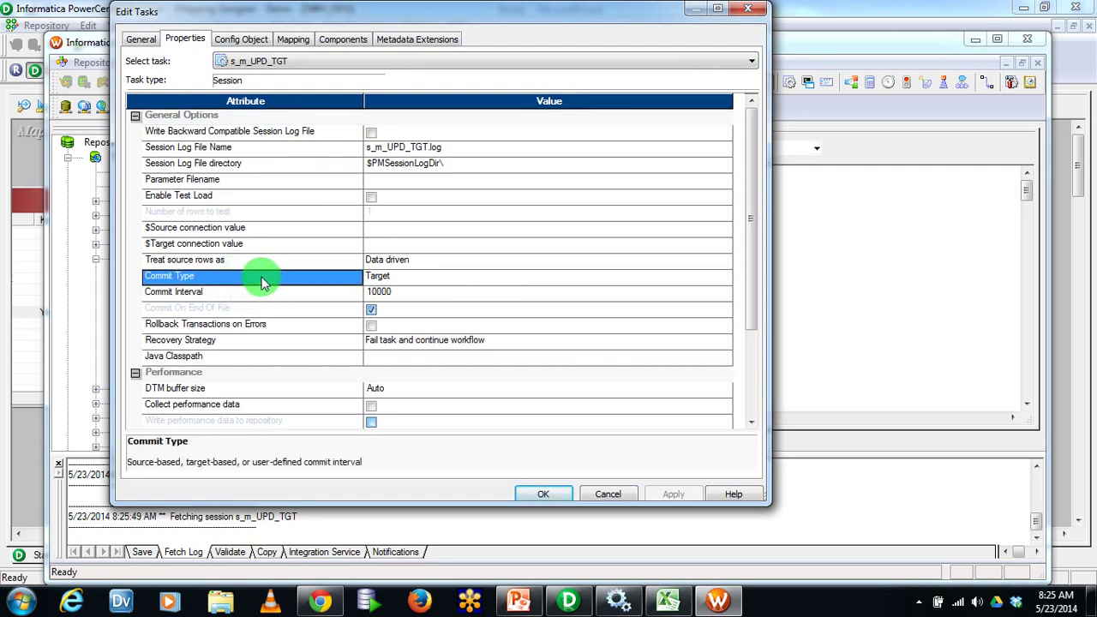
pyautogui.click(445, 277)
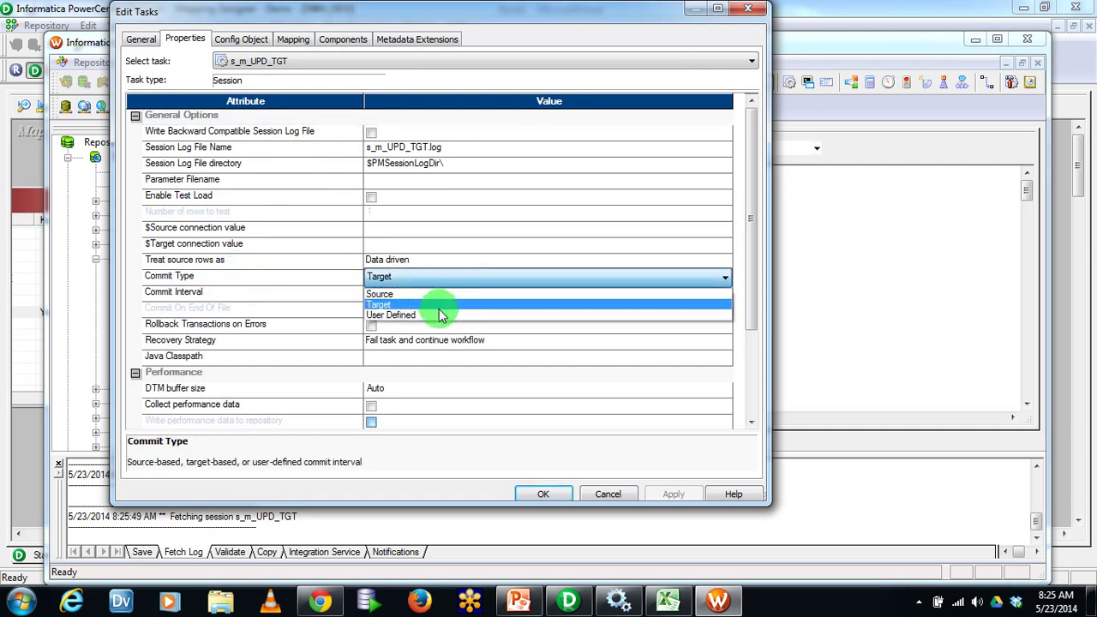
pyautogui.click(605, 493)
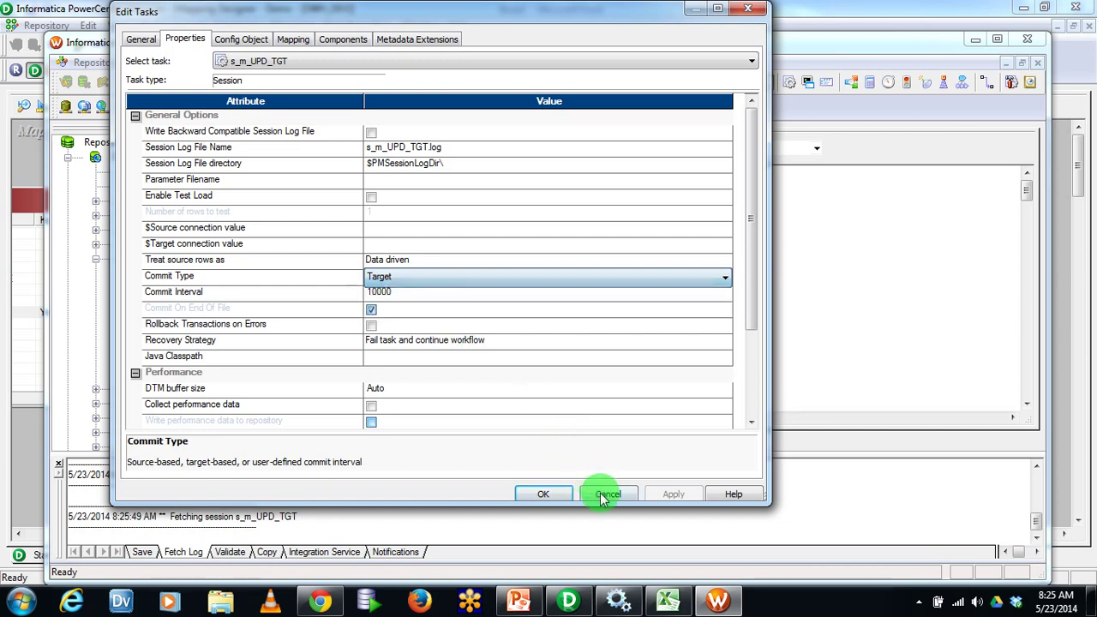
pyautogui.click(606, 493)
pyautogui.click(669, 147)
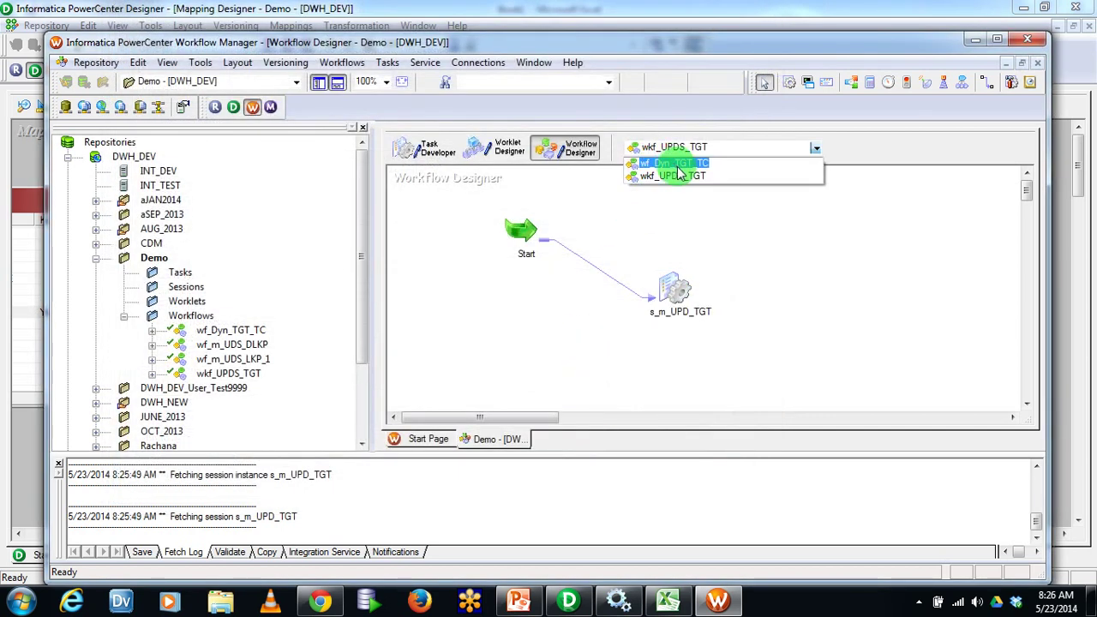
pyautogui.click(681, 164)
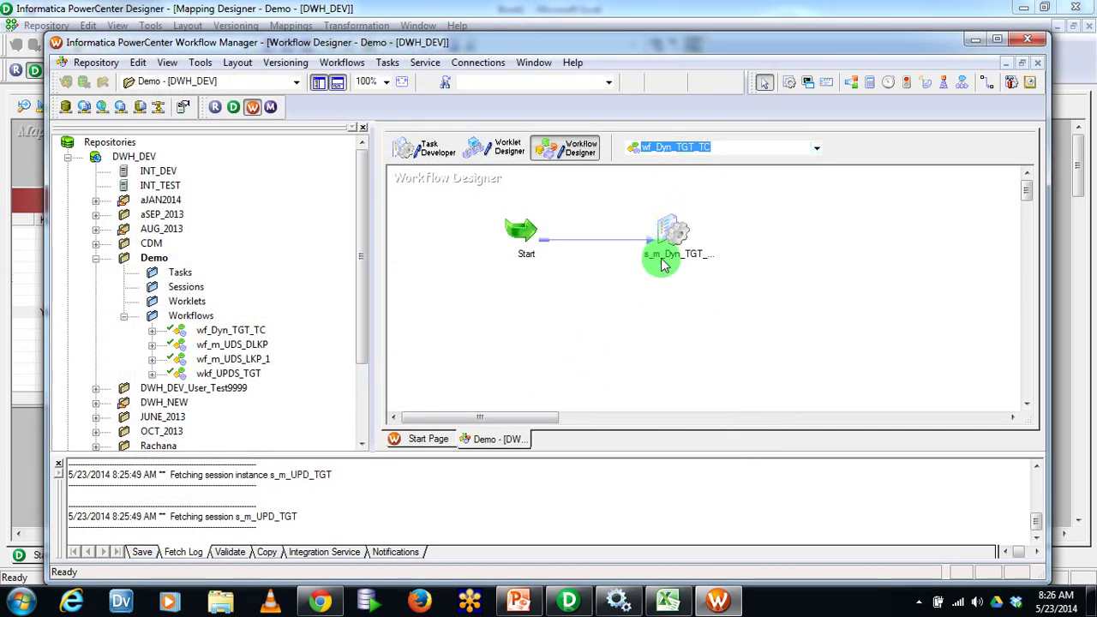
pyautogui.doubleClick(660, 249)
pyautogui.click(185, 40)
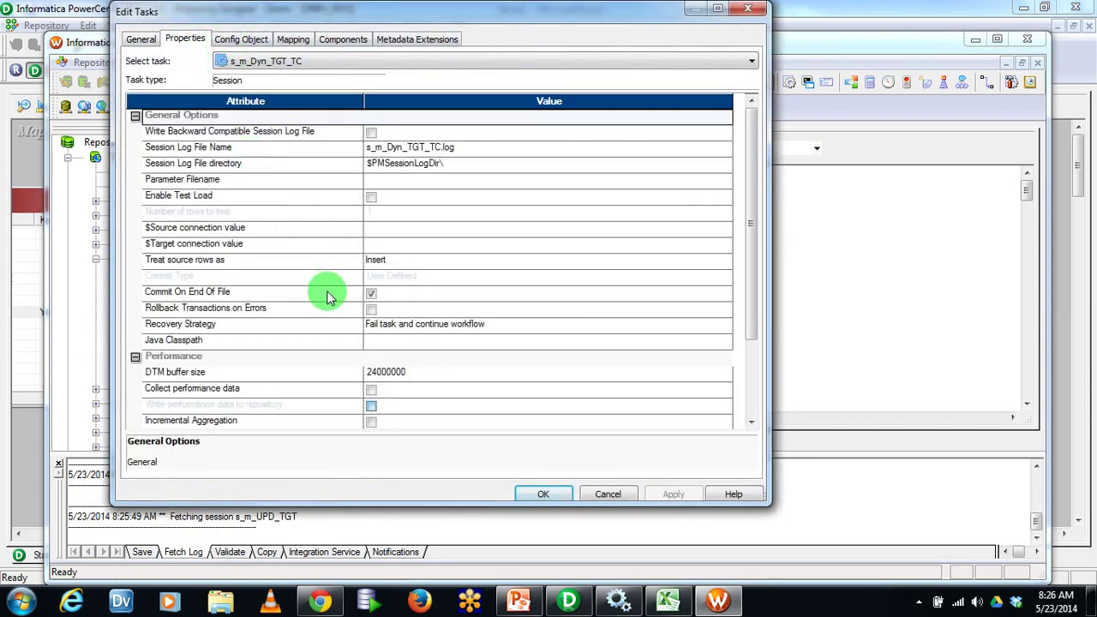
pyautogui.click(428, 277)
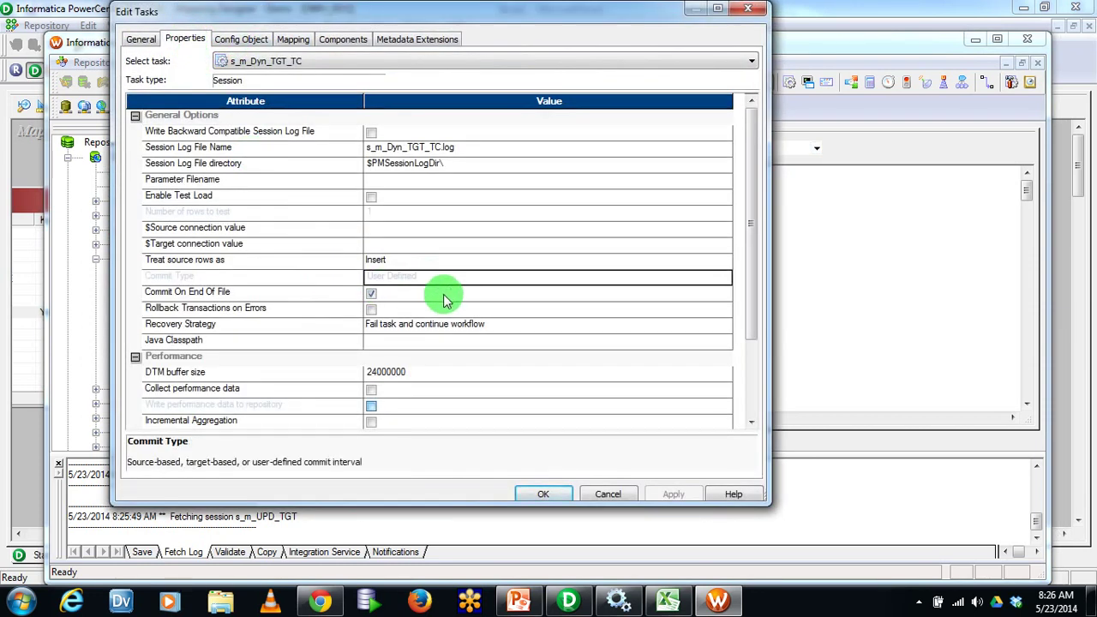
pyautogui.click(569, 600)
pyautogui.click(531, 178)
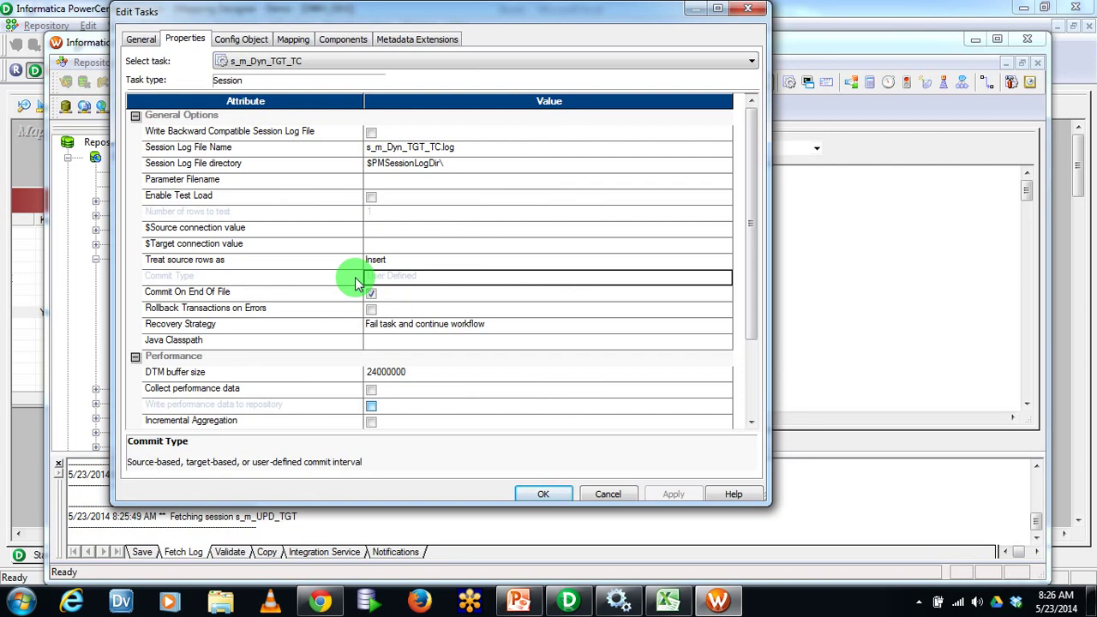
# Set the EMP_TGT_FF target's Header Options to Output Field Names in the session's Mapping tab and apply
pyautogui.click(292, 39)
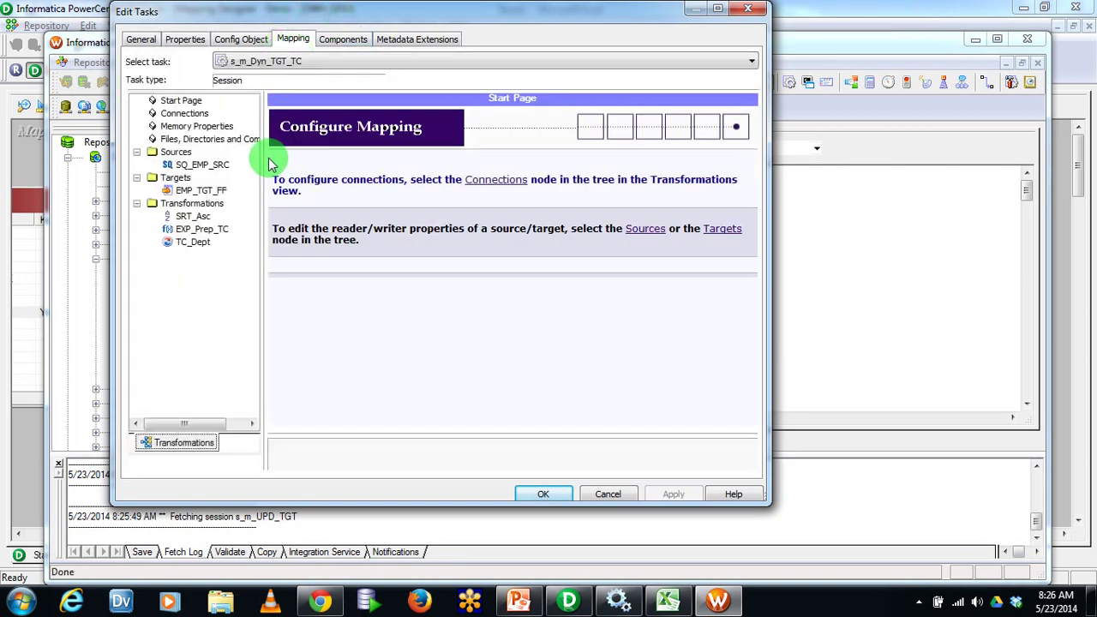
pyautogui.click(204, 189)
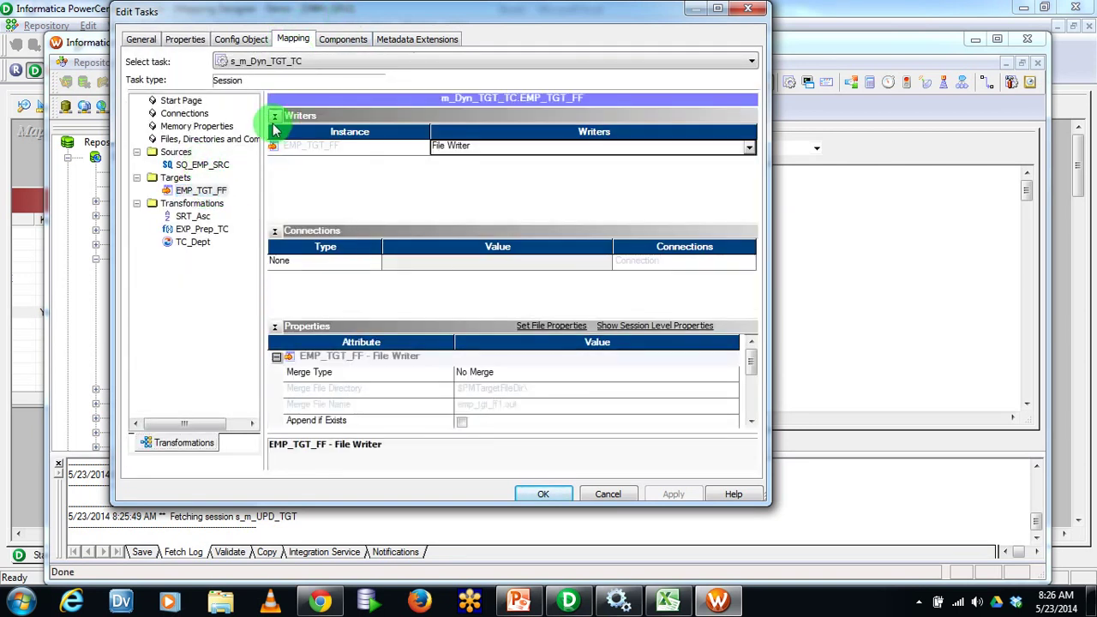
pyautogui.click(274, 116)
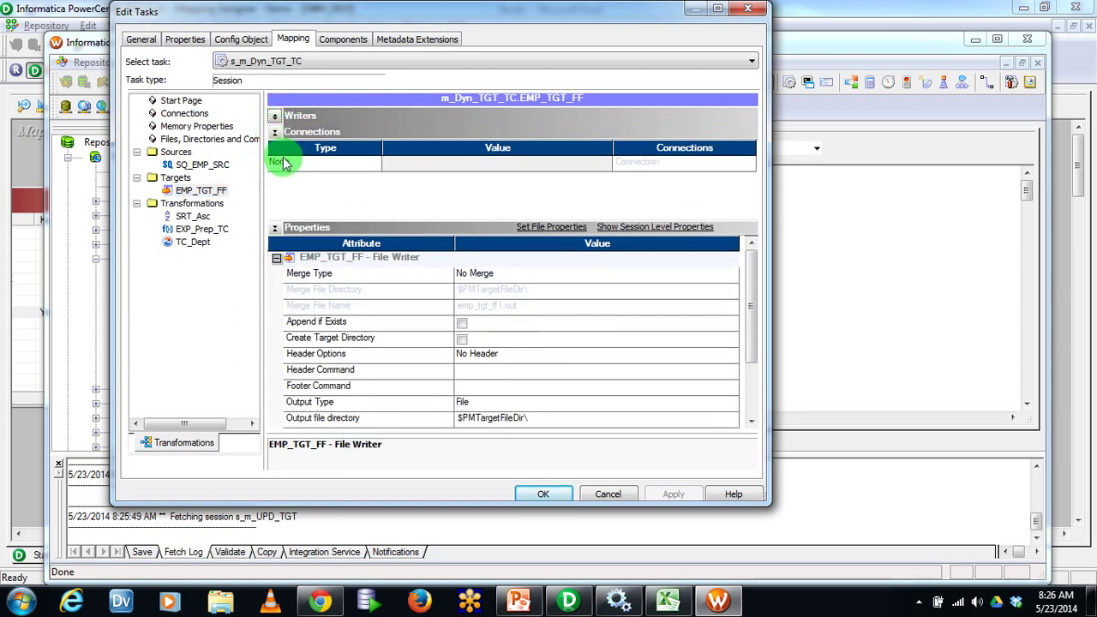
pyautogui.click(283, 153)
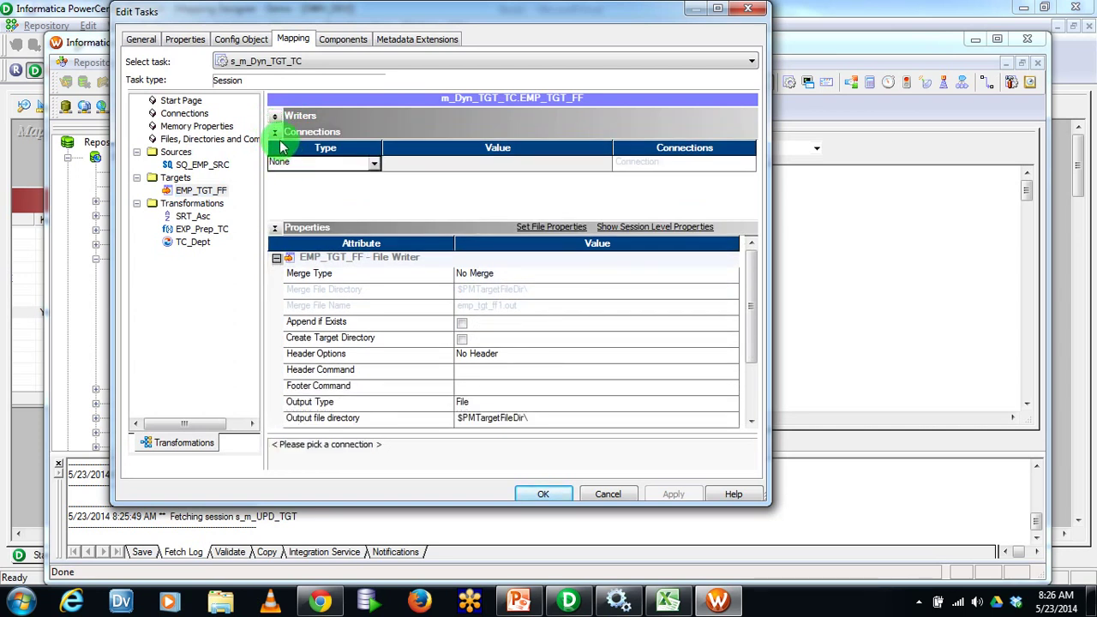
pyautogui.click(287, 162)
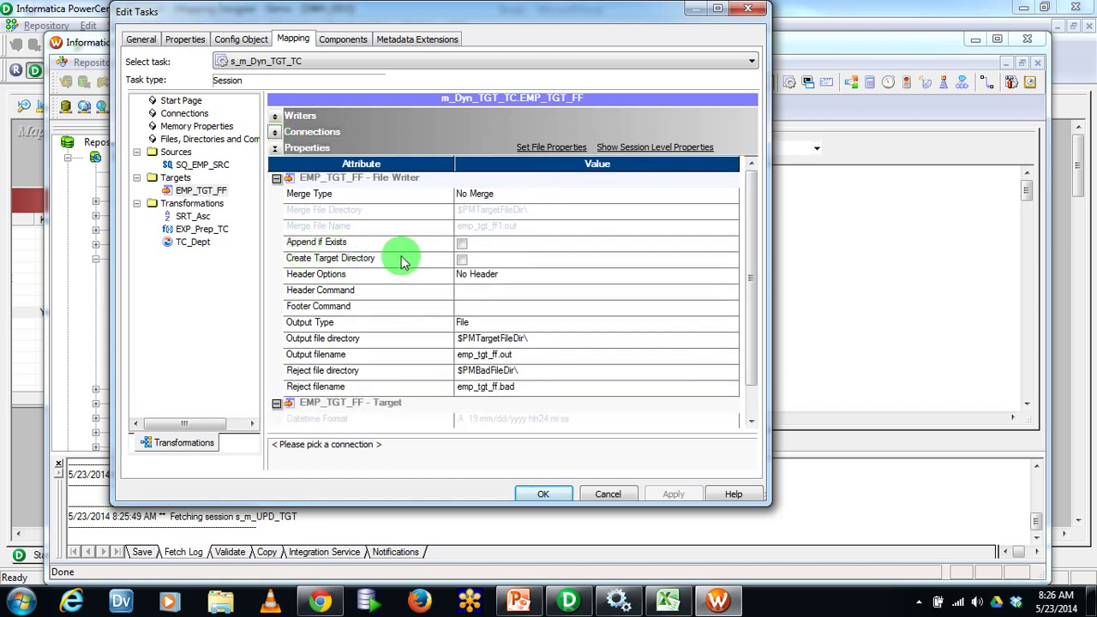
pyautogui.click(503, 275)
pyautogui.click(506, 317)
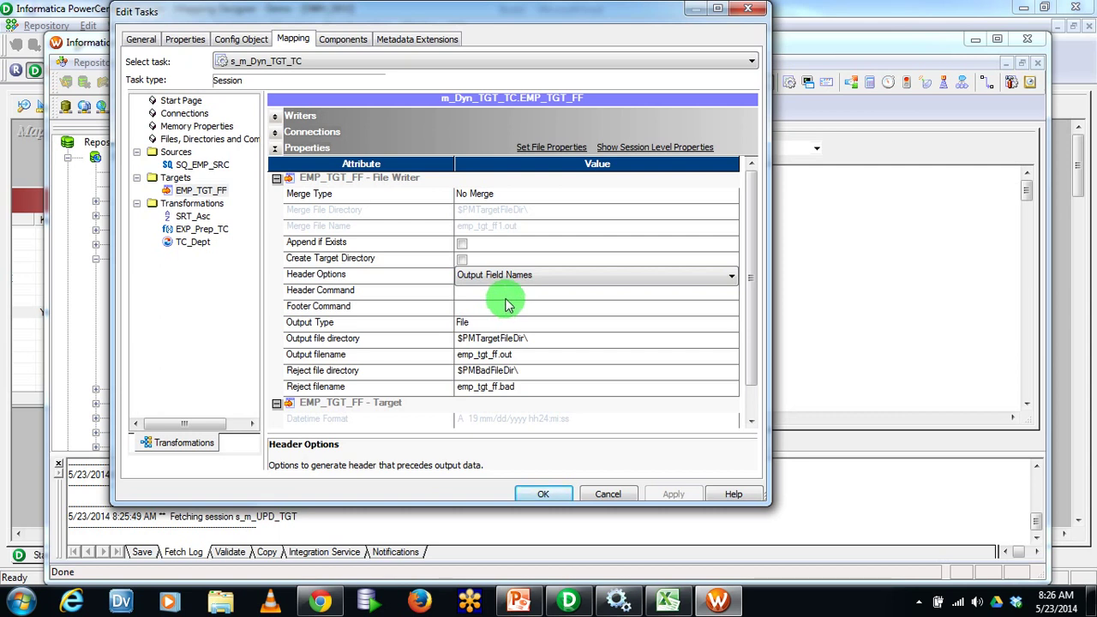
pyautogui.click(193, 242)
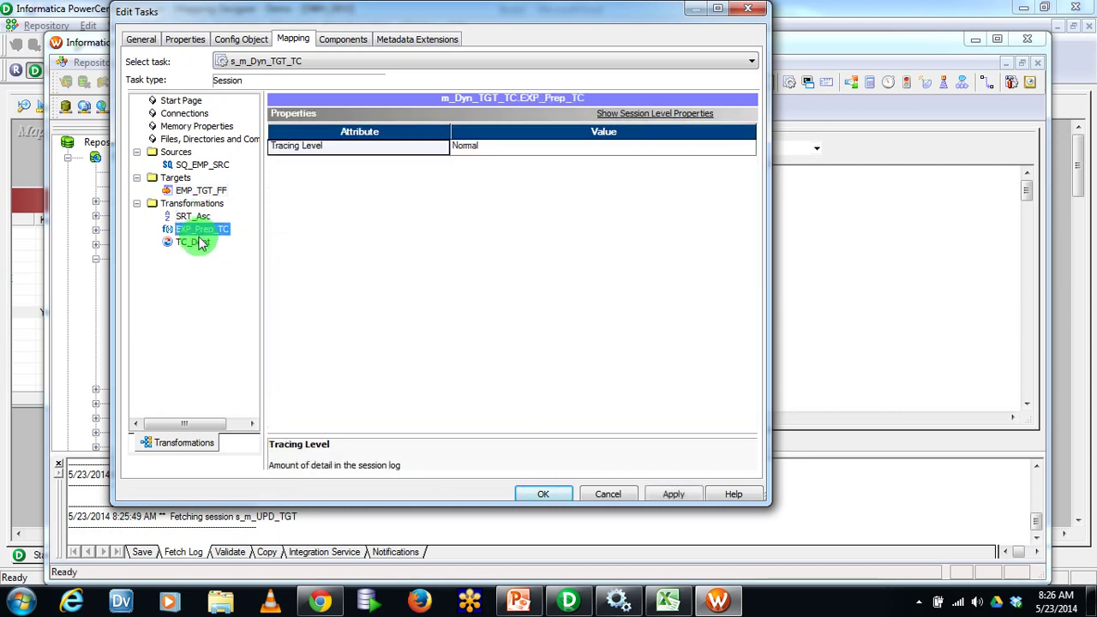
pyautogui.click(196, 189)
pyautogui.click(201, 165)
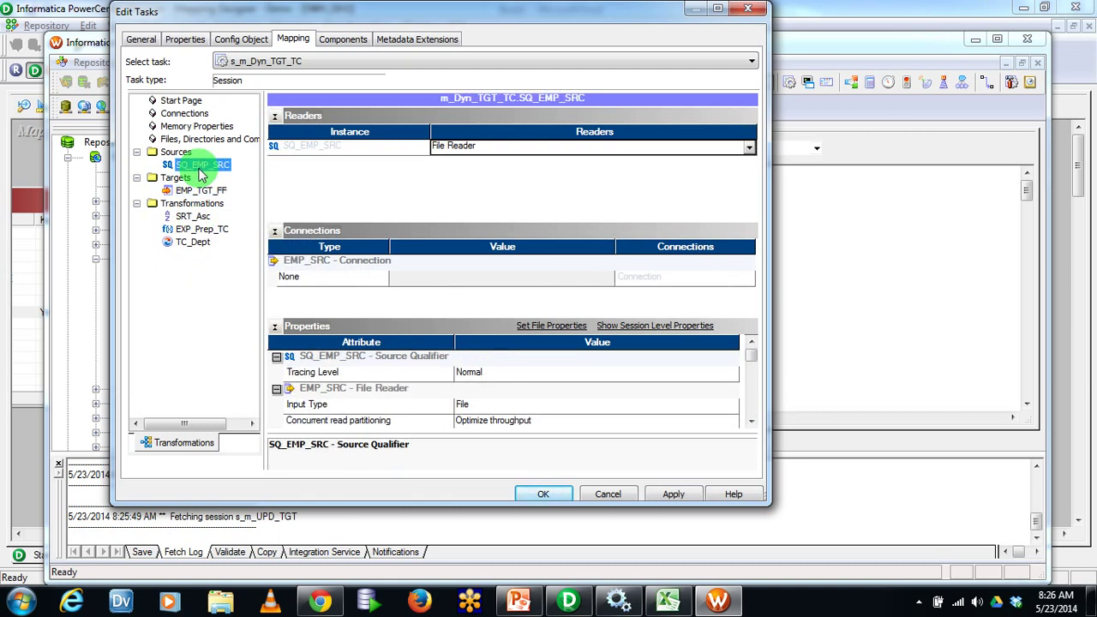
pyautogui.click(667, 494)
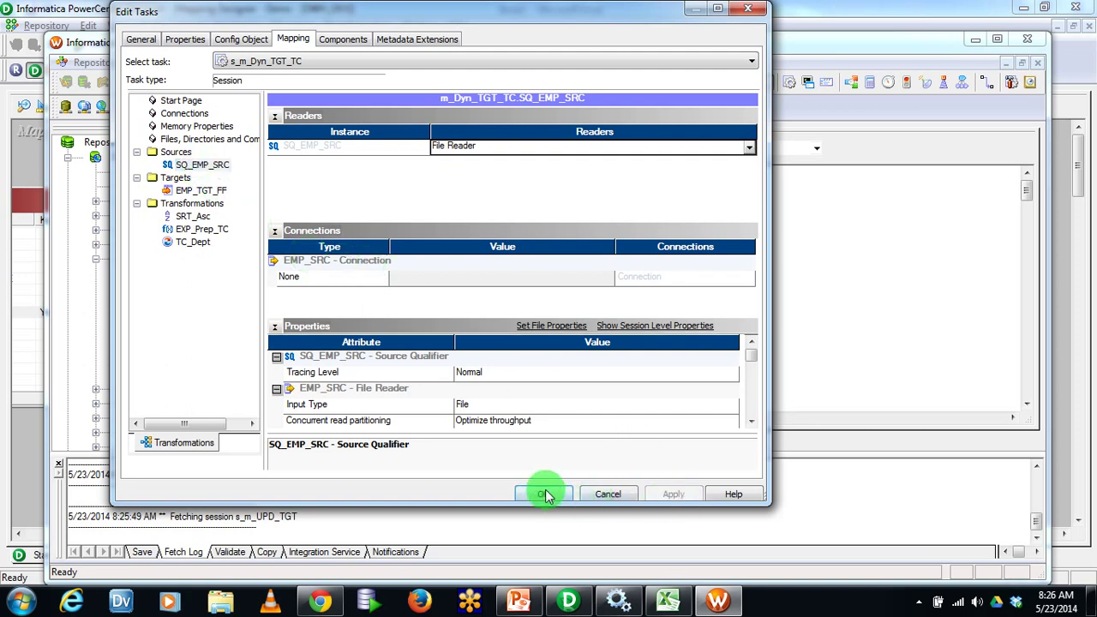
pyautogui.click(543, 495)
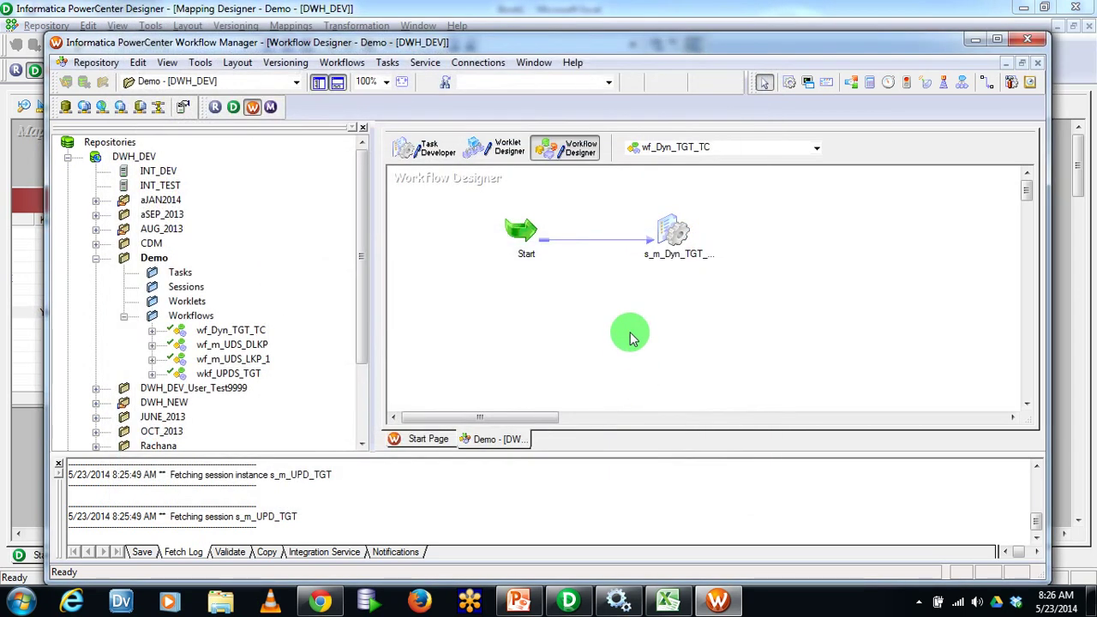
# Save the workflow and start wf_Dyn_TGT_TC
pyautogui.hotkey('ctrl', 's')
pyautogui.rightClick(595, 292)
pyautogui.click(643, 400)
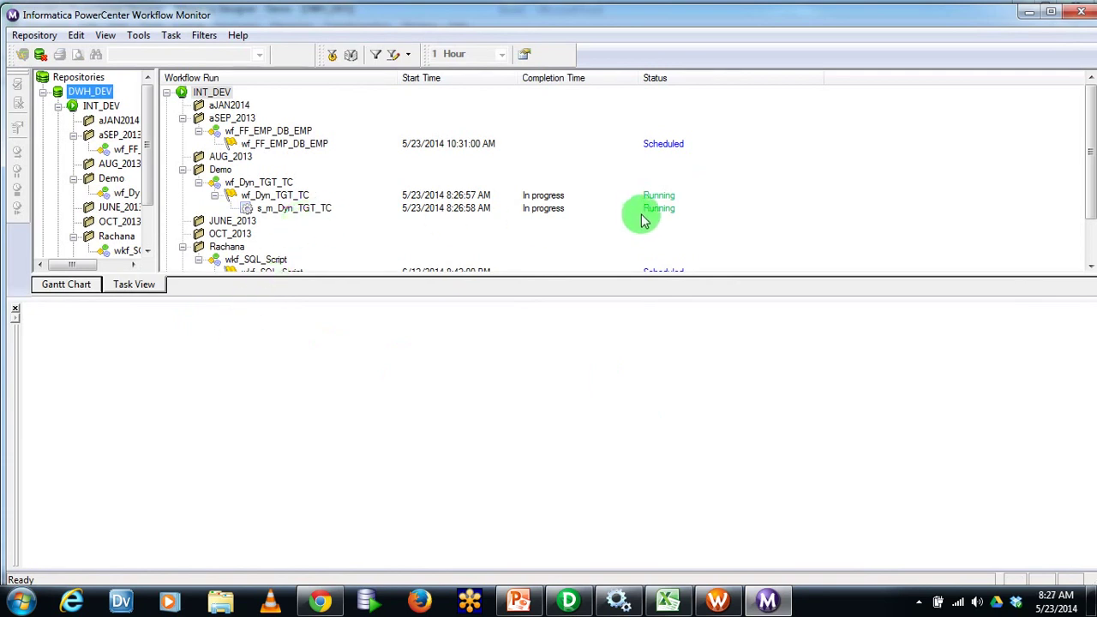
# Check the session's Source/Target Statistics: 20 rows loaded into EMP_TGT_FF, 0 rejected
pyautogui.click(287, 197)
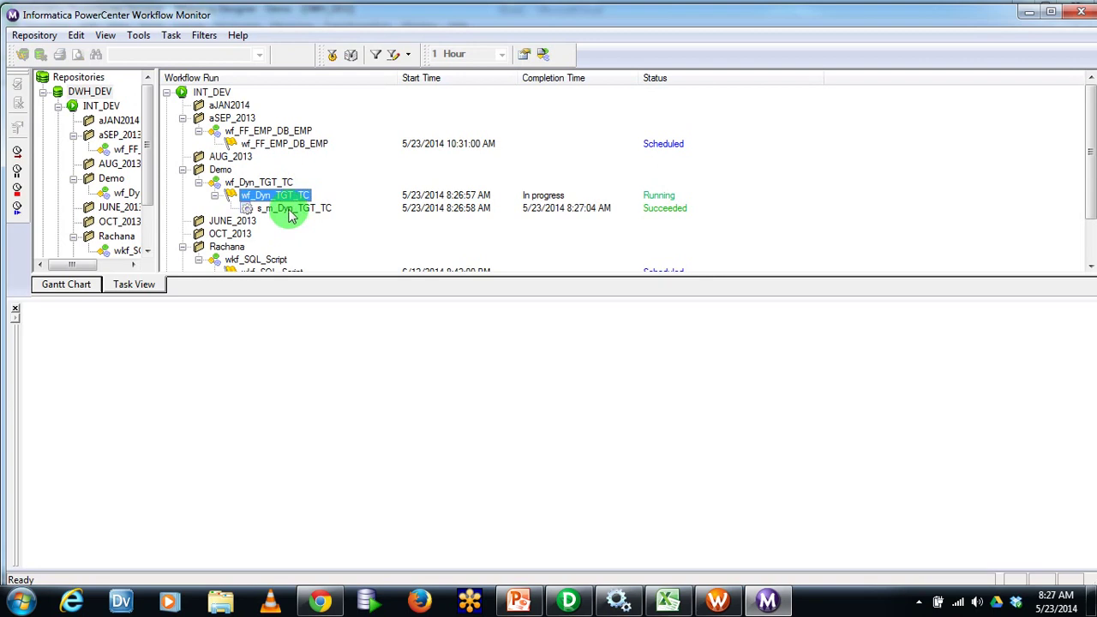
pyautogui.rightClick(290, 210)
pyautogui.click(367, 426)
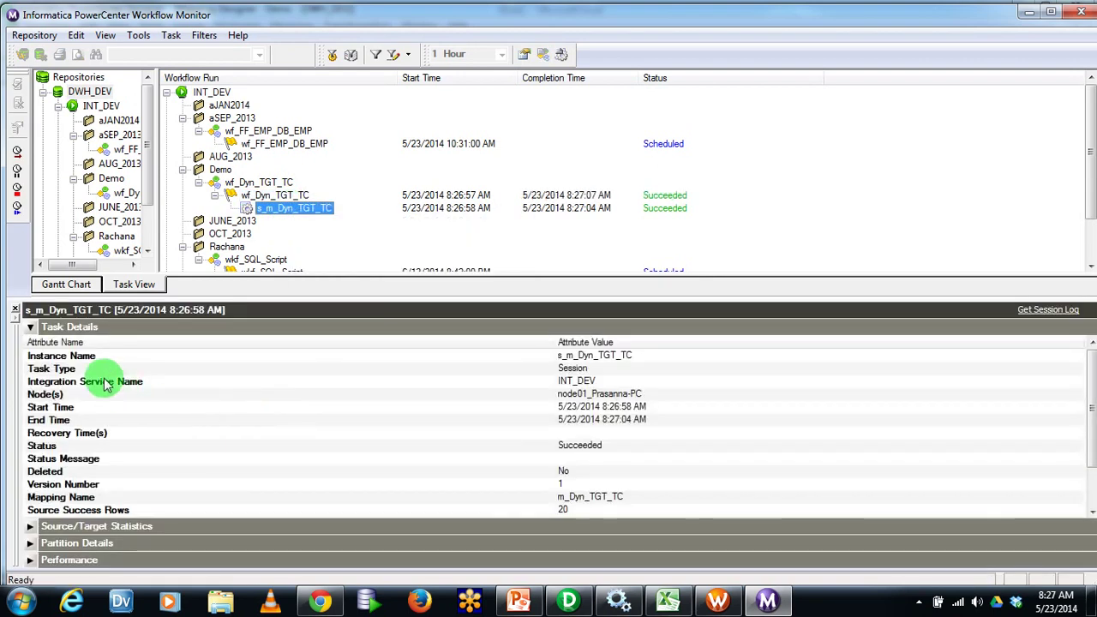
pyautogui.click(30, 326)
pyautogui.click(30, 344)
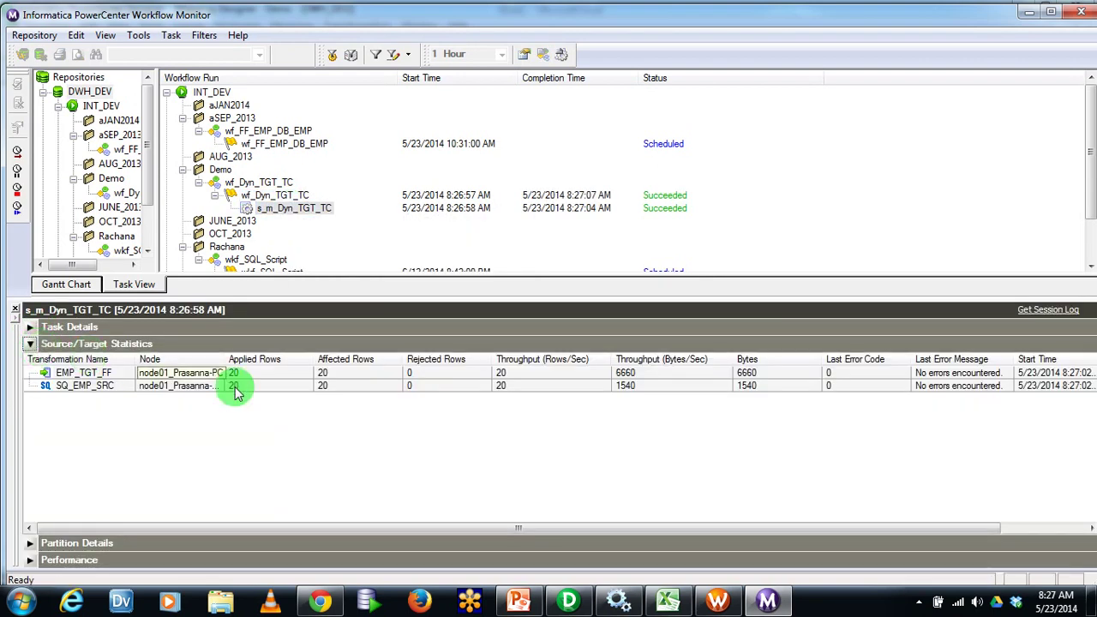
pyautogui.click(301, 385)
pyautogui.click(302, 373)
pyautogui.click(306, 384)
pyautogui.click(306, 374)
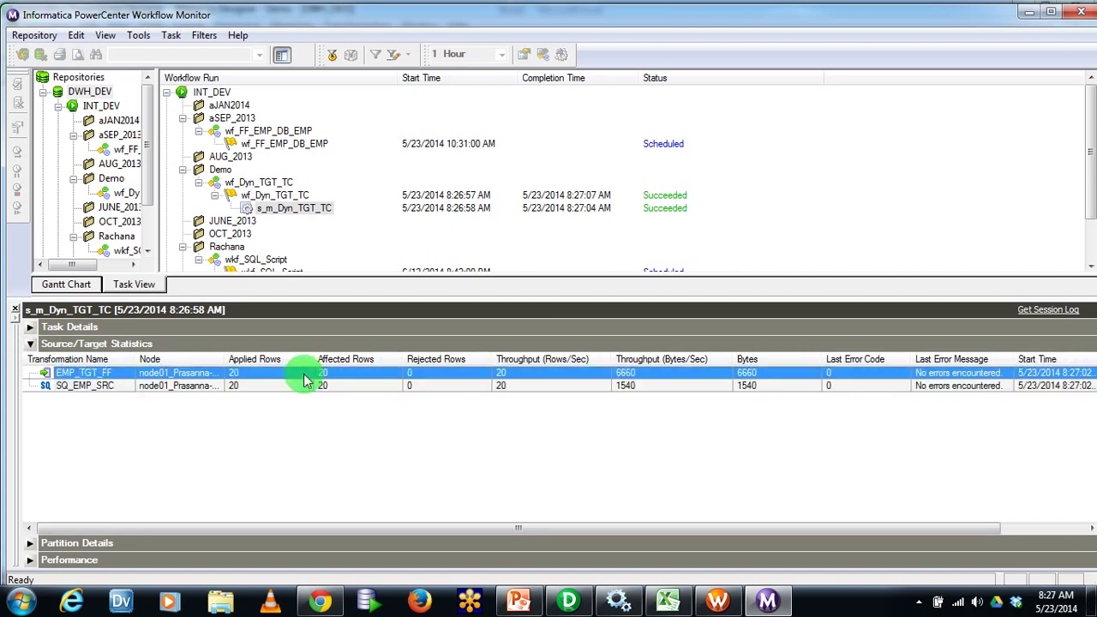
pyautogui.click(218, 602)
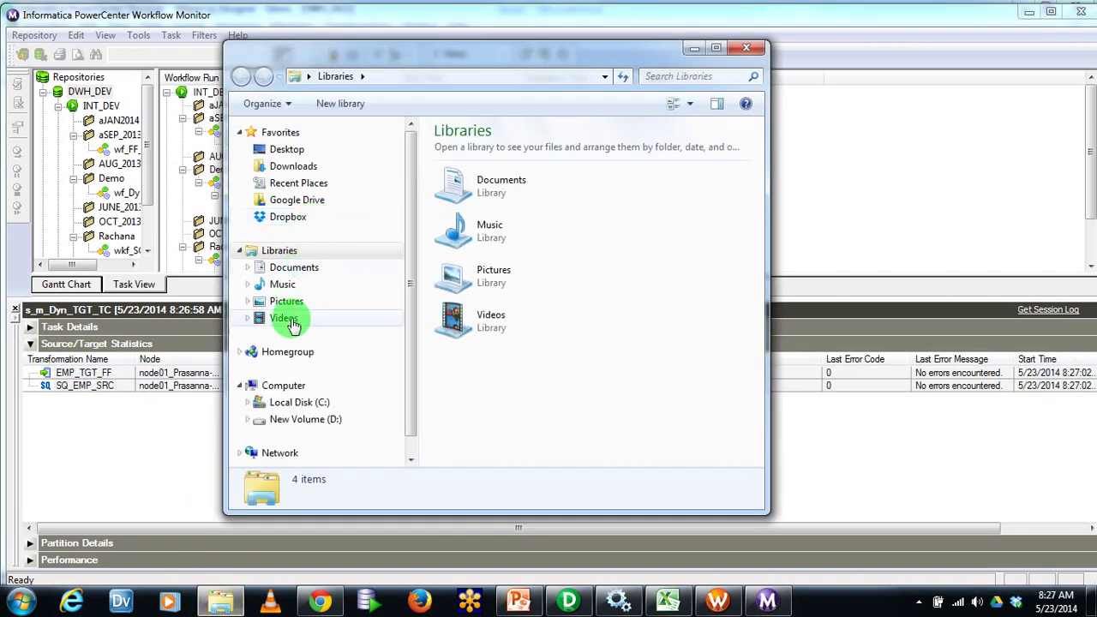
# Browse from C: through Informatica\9.1.0\server\infa_shared into the TgtFiles folder
pyautogui.click(296, 402)
pyautogui.doubleClick(470, 204)
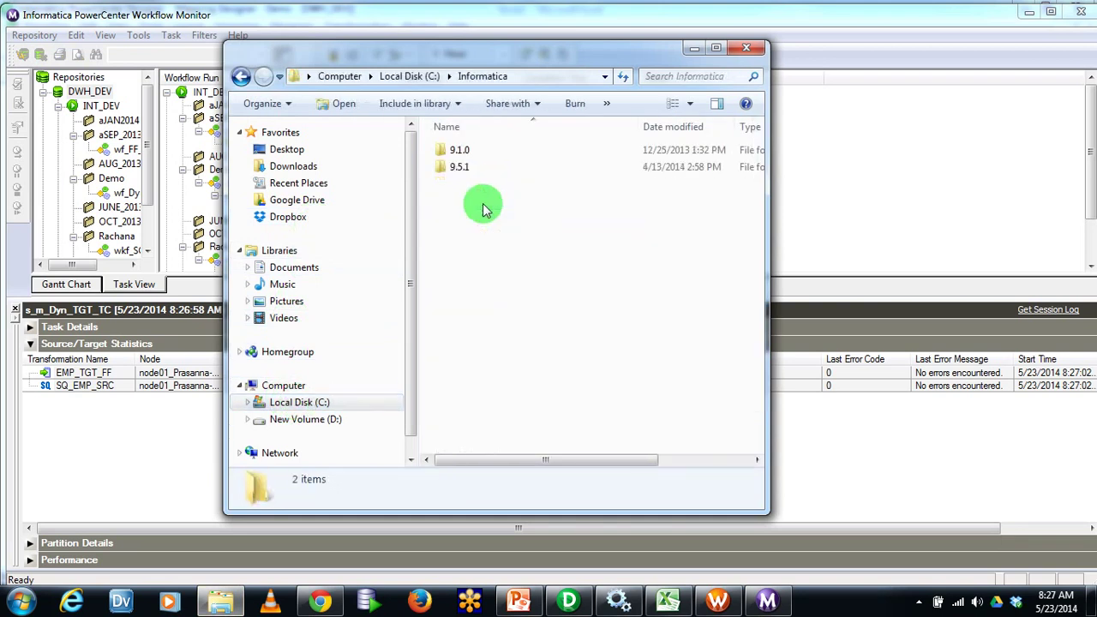
pyautogui.doubleClick(465, 155)
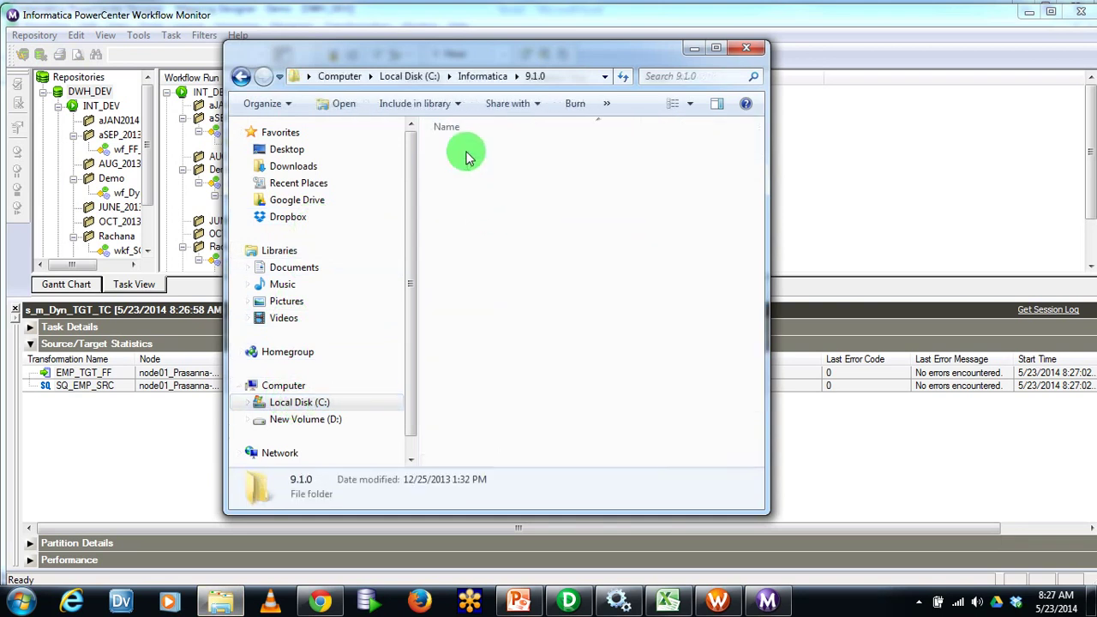
pyautogui.click(241, 76)
pyautogui.moveTo(476, 55); pyautogui.dragTo(405, 56)
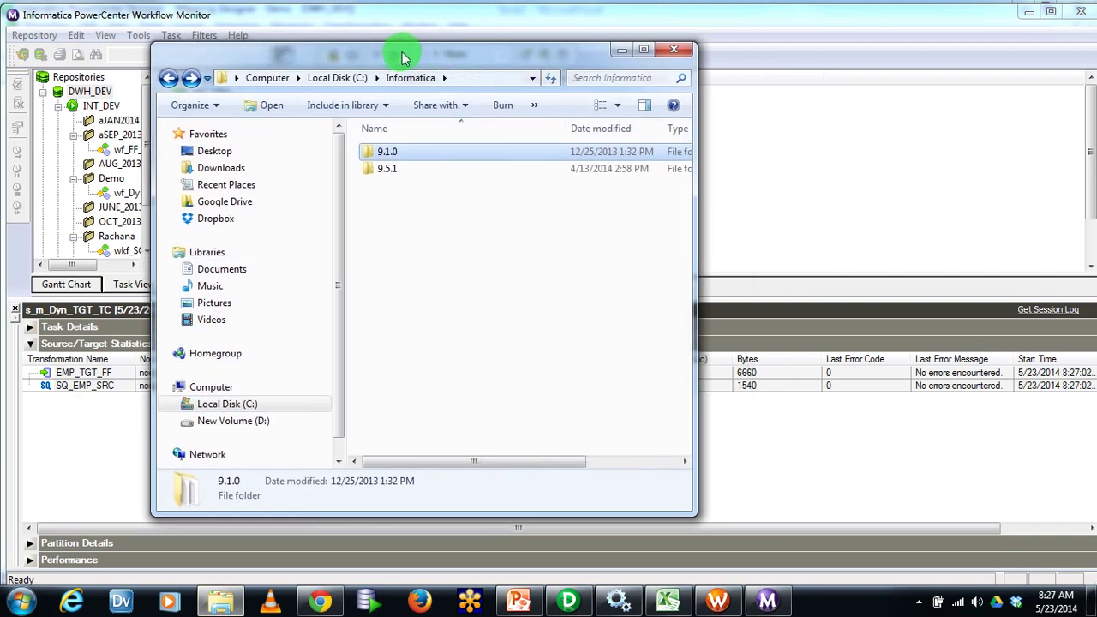
pyautogui.click(410, 175)
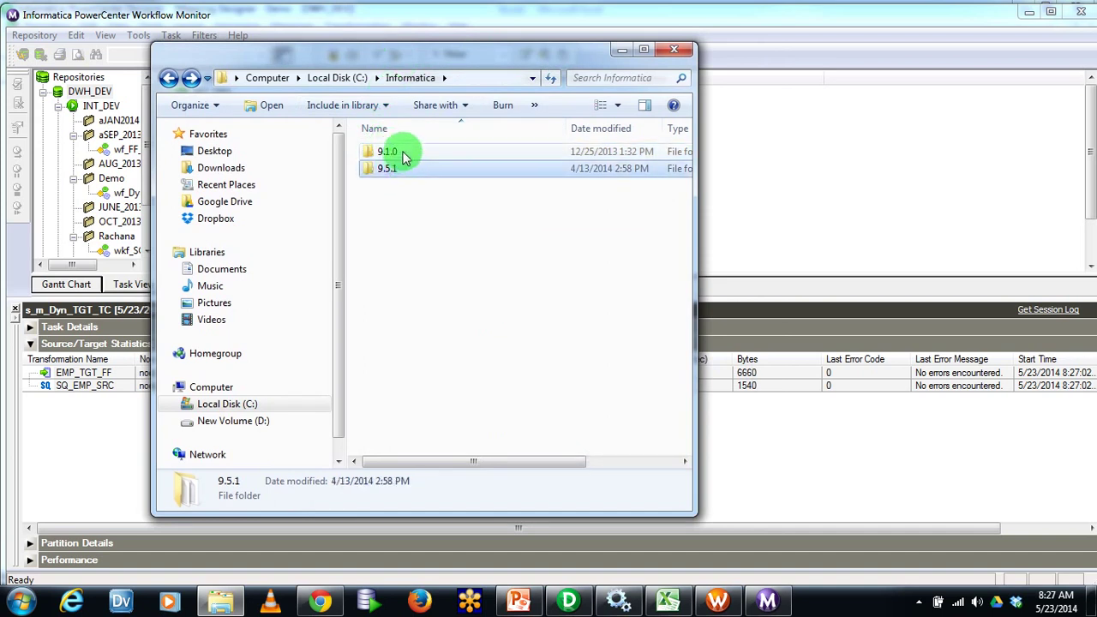
pyautogui.click(404, 154)
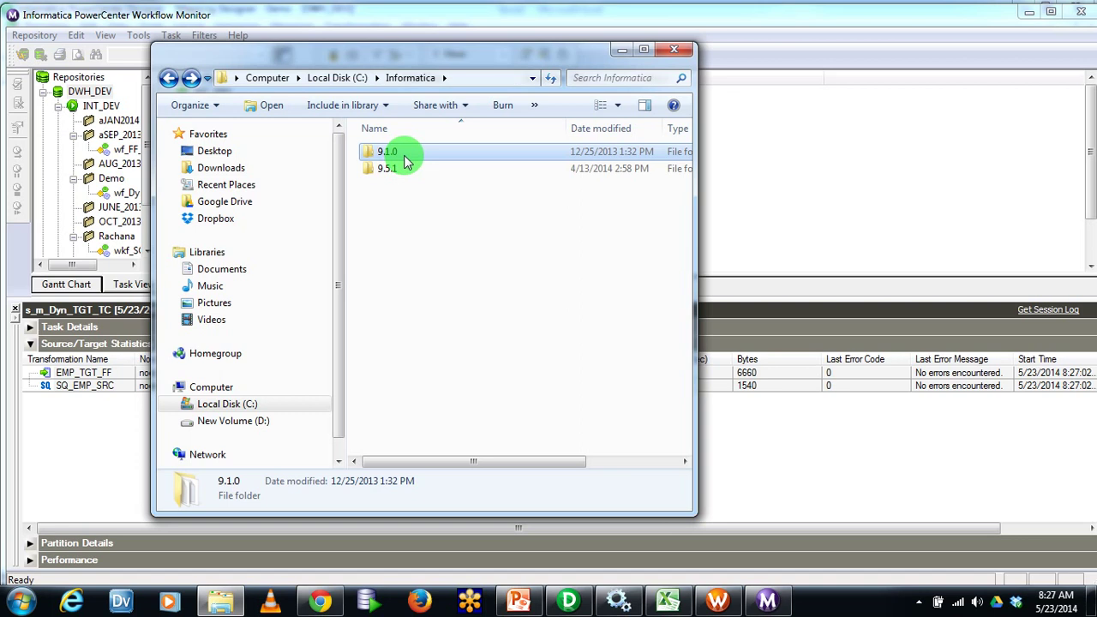
pyautogui.doubleClick(407, 162)
pyautogui.moveTo(683, 313)
pyautogui.mouseDown()
pyautogui.moveTo(688, 333)
pyautogui.moveTo(684, 300)
pyautogui.mouseUp()
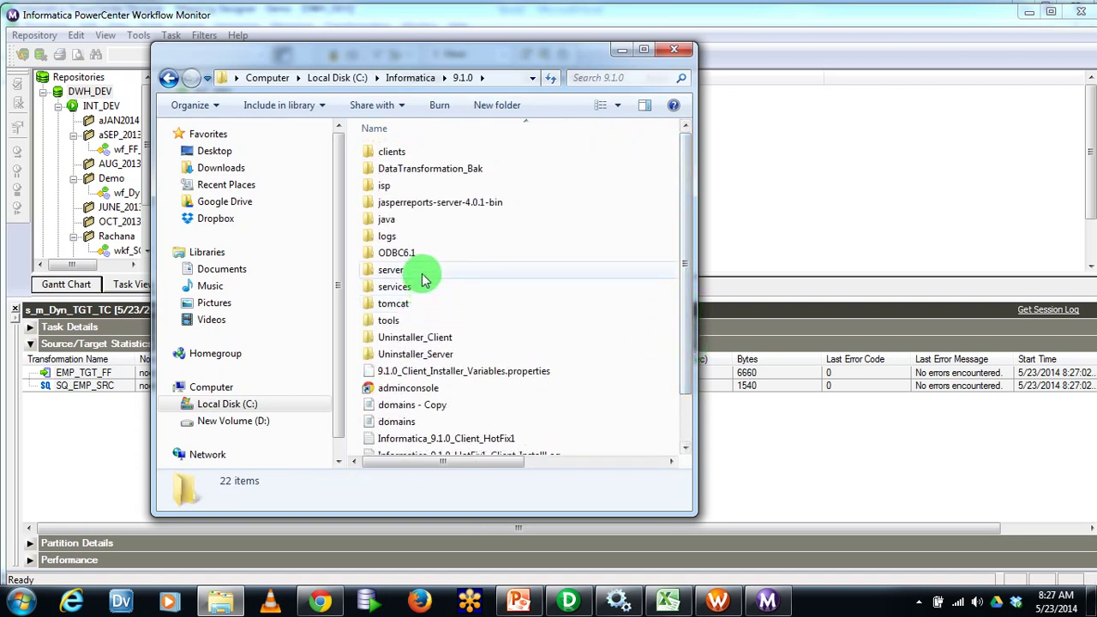
pyautogui.doubleClick(423, 276)
pyautogui.doubleClick(411, 185)
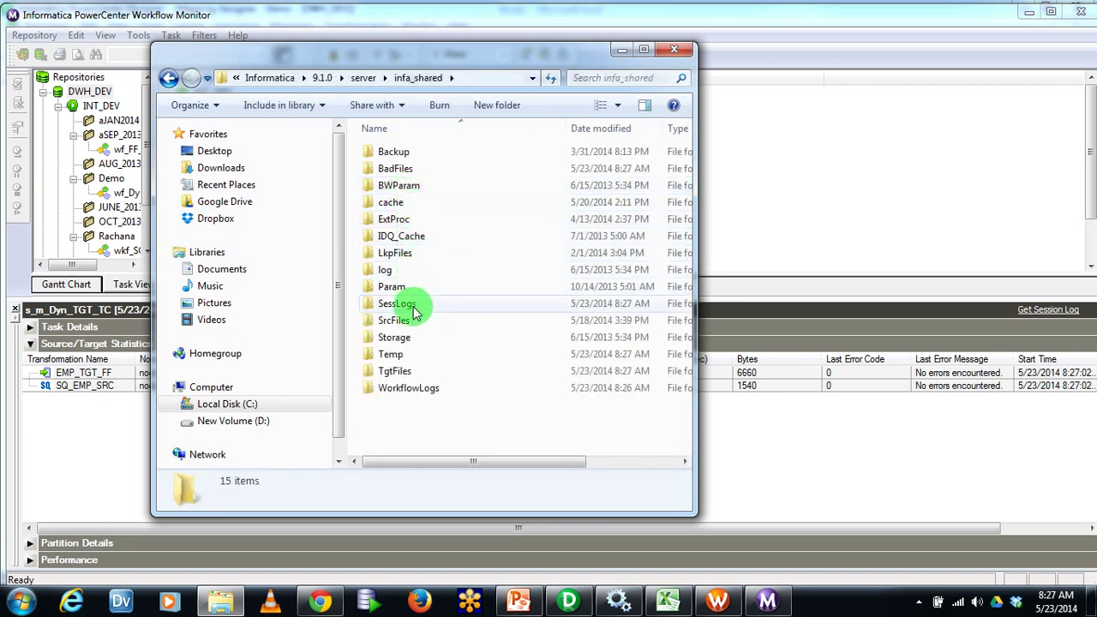
pyautogui.doubleClick(403, 370)
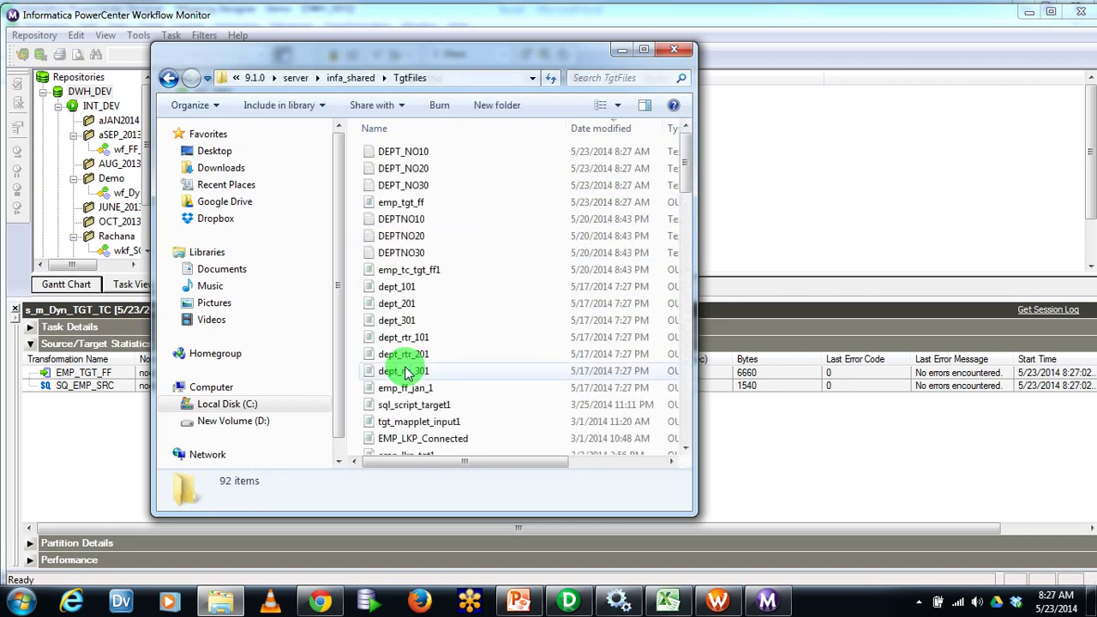
# Select the DEPT_NO10 and DEPT_NO20 target files in TgtFiles
pyautogui.click(439, 169)
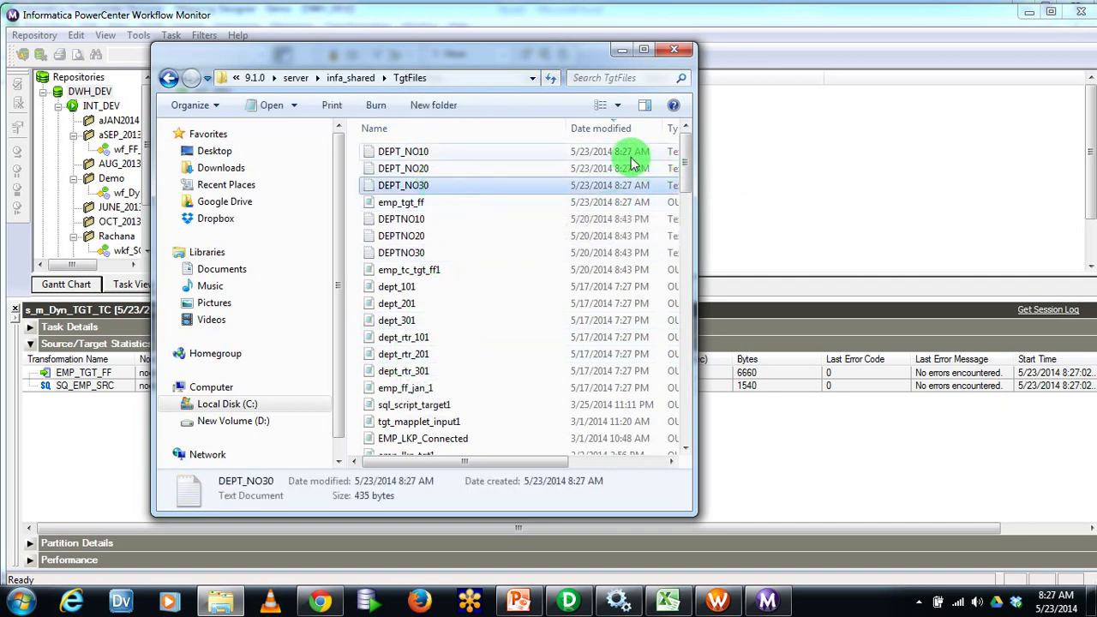
pyautogui.click(612, 154)
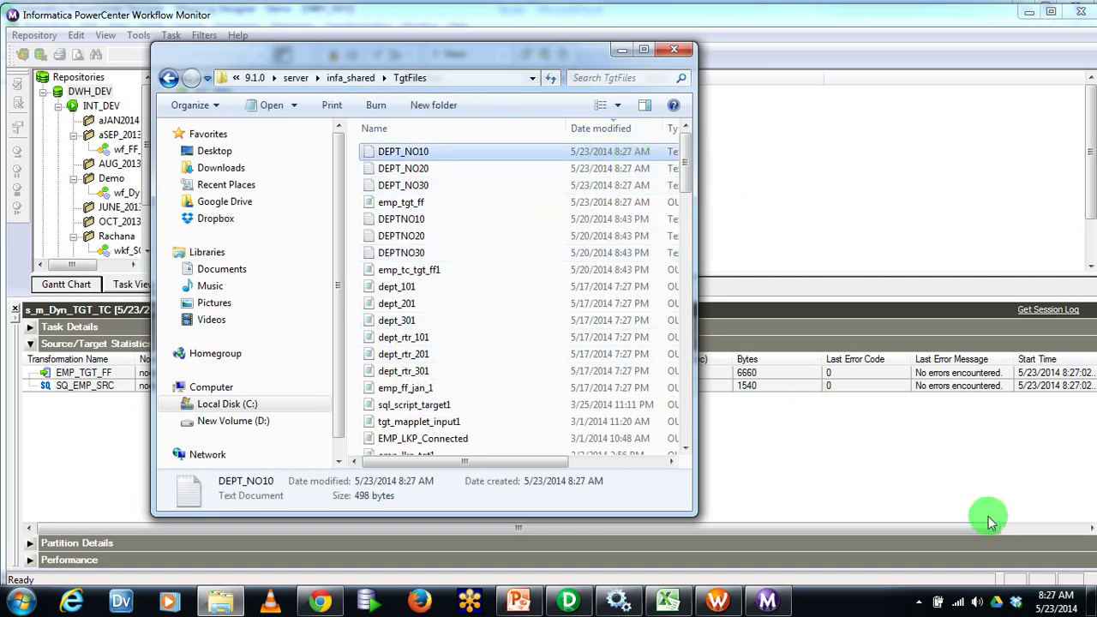
pyautogui.click(421, 170)
pyautogui.click(420, 155)
pyautogui.click(423, 169)
# View DEPT_NO10 in Notepad, highlighting its department 10 records, then close it
pyautogui.doubleClick(422, 154)
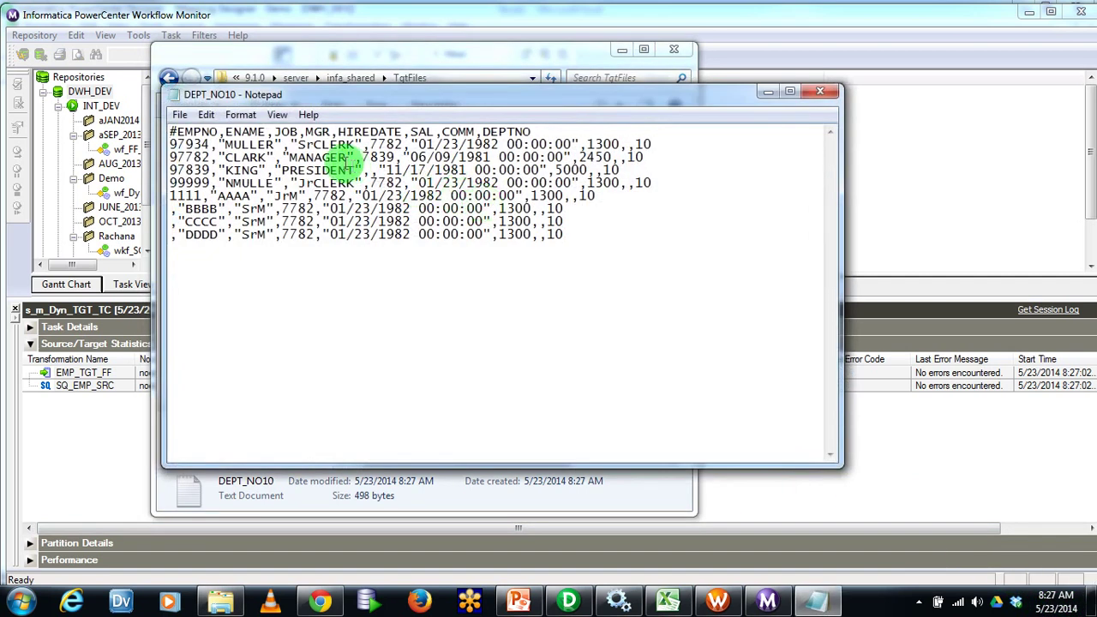
pyautogui.click(535, 131)
pyautogui.moveTo(609, 145); pyautogui.dragTo(641, 245)
pyautogui.click(792, 219)
pyautogui.click(820, 91)
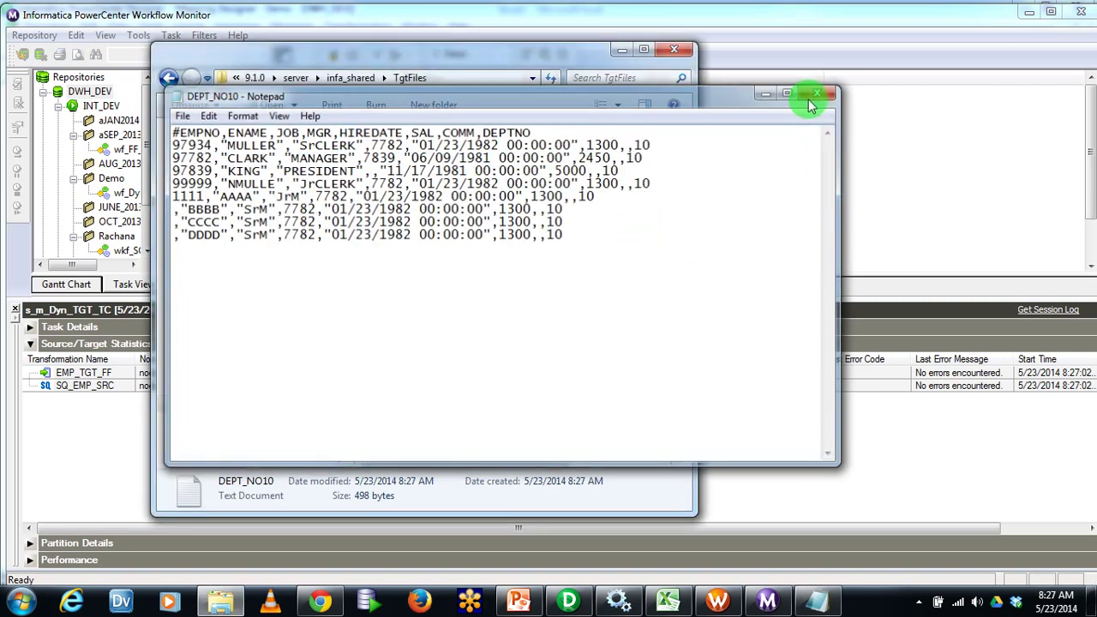
# View and close DEPT_NO20 and DEPT_NO30, then go up to the infa_shared folder
pyautogui.doubleClick(466, 166)
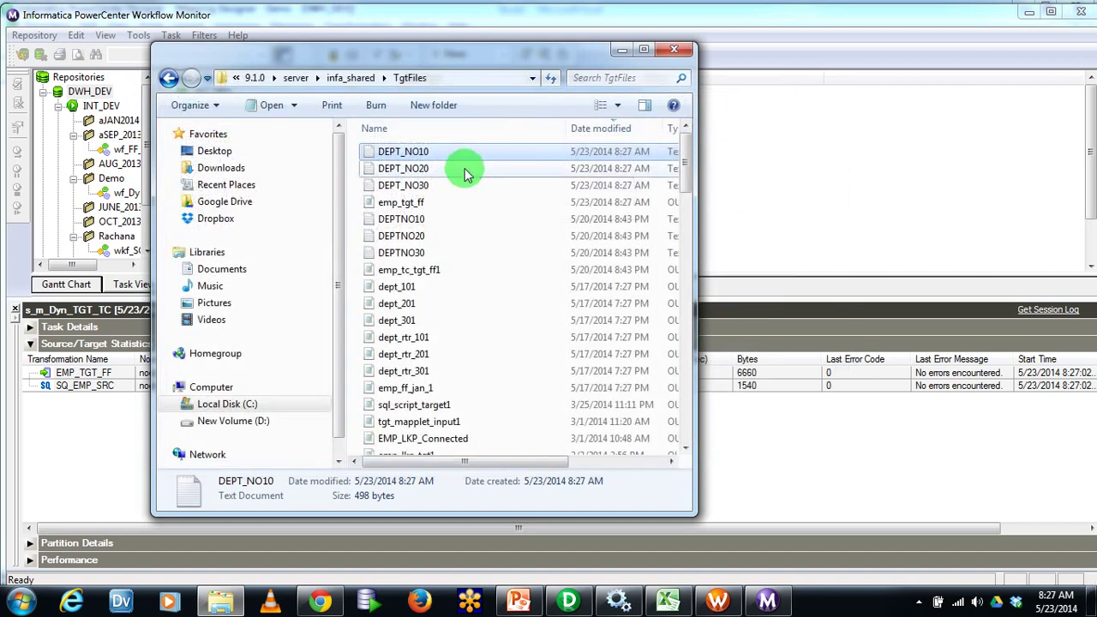
pyautogui.click(825, 91)
pyautogui.doubleClick(455, 183)
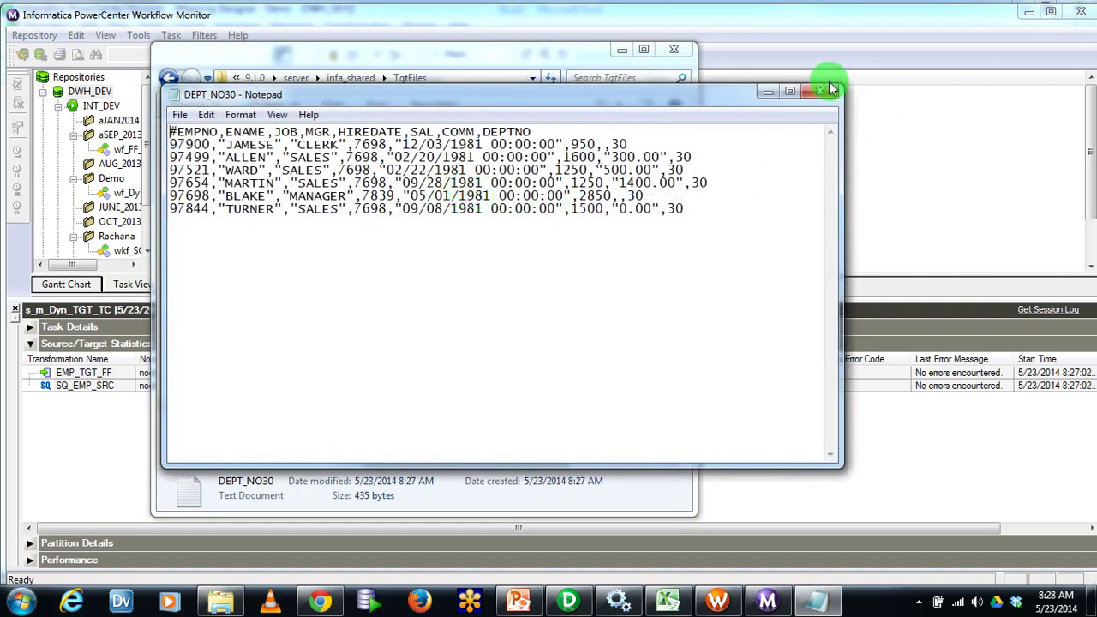
pyautogui.click(819, 93)
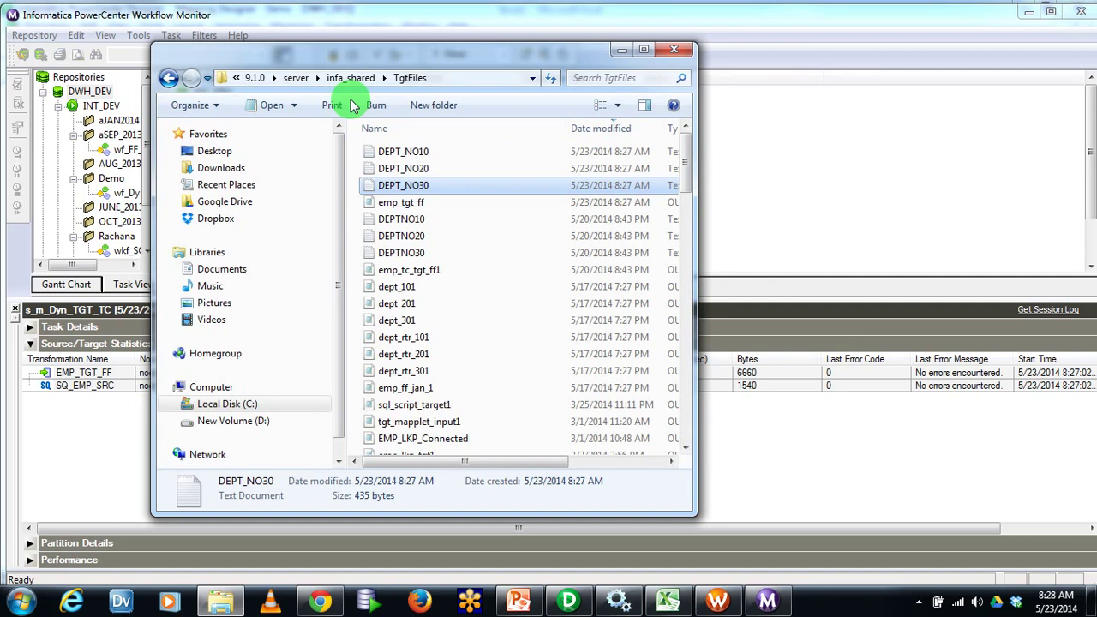
pyautogui.click(350, 78)
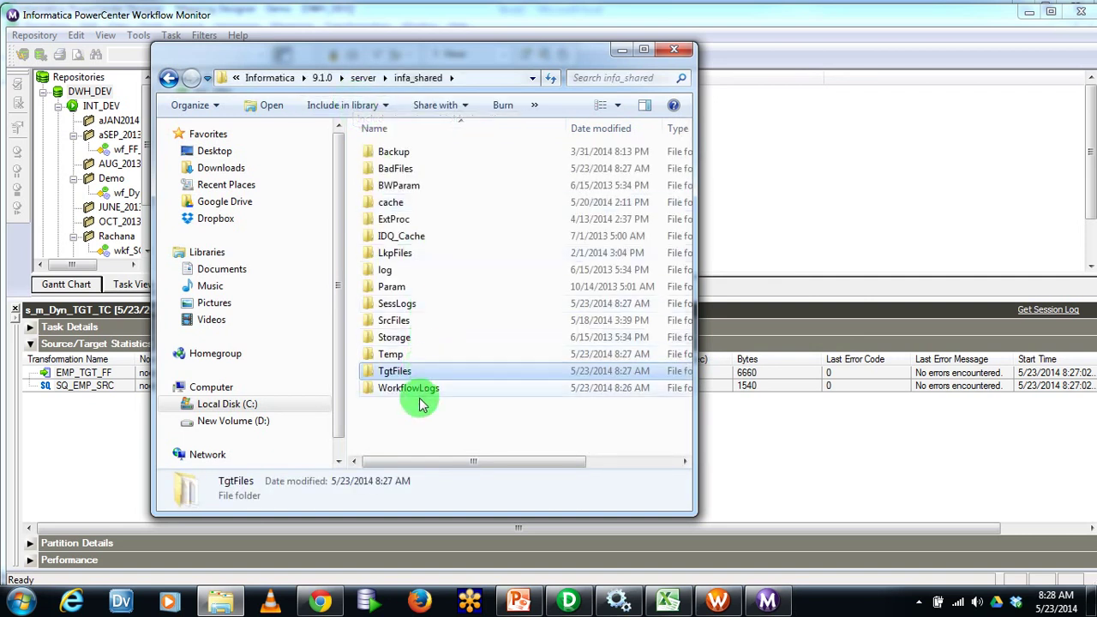
# Open the emp_yeb source file from SrcFiles in Notepad++
pyautogui.doubleClick(393, 320)
pyautogui.click(416, 153)
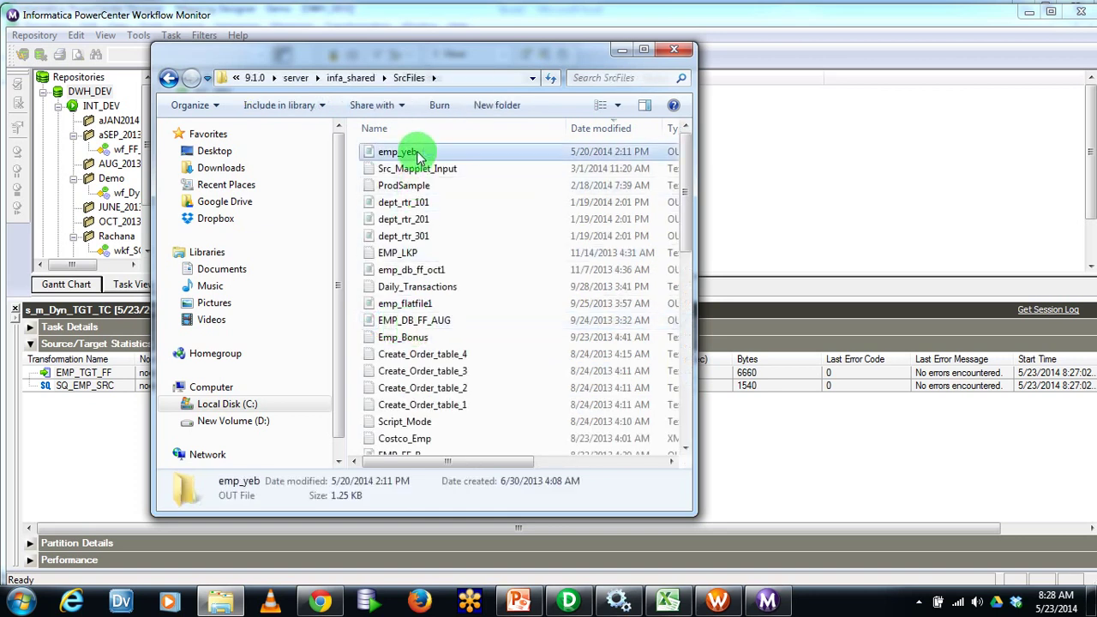
pyautogui.rightClick(429, 152)
pyautogui.click(460, 196)
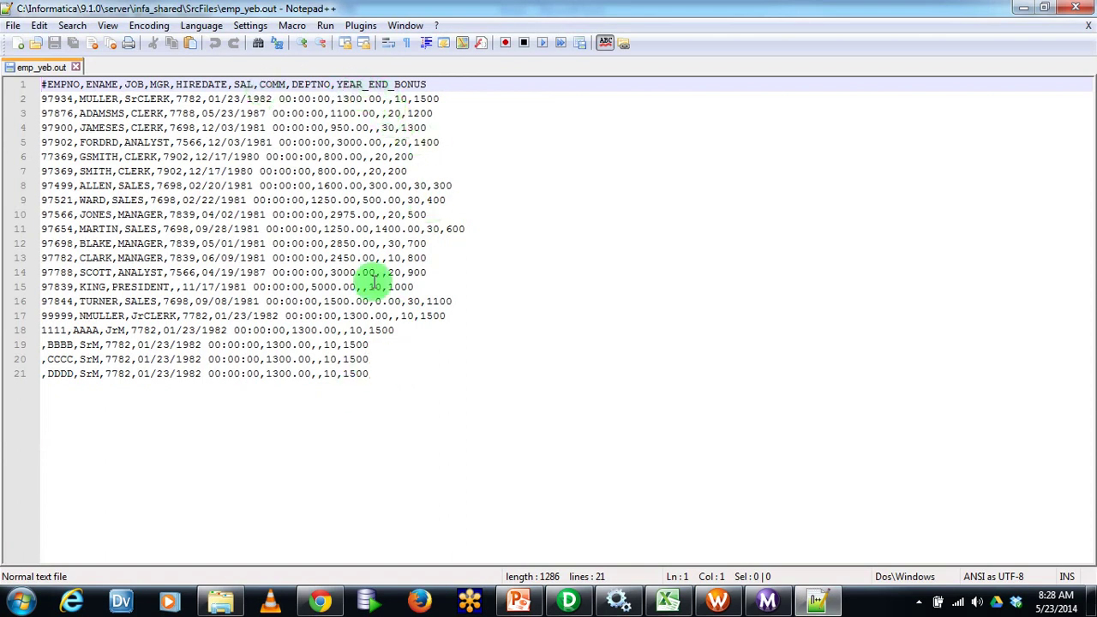
# Replace the BBBB, CCCC and DDDD records with pasted copies of the last three records
pyautogui.moveTo(398, 378); pyautogui.dragTo(49, 332)
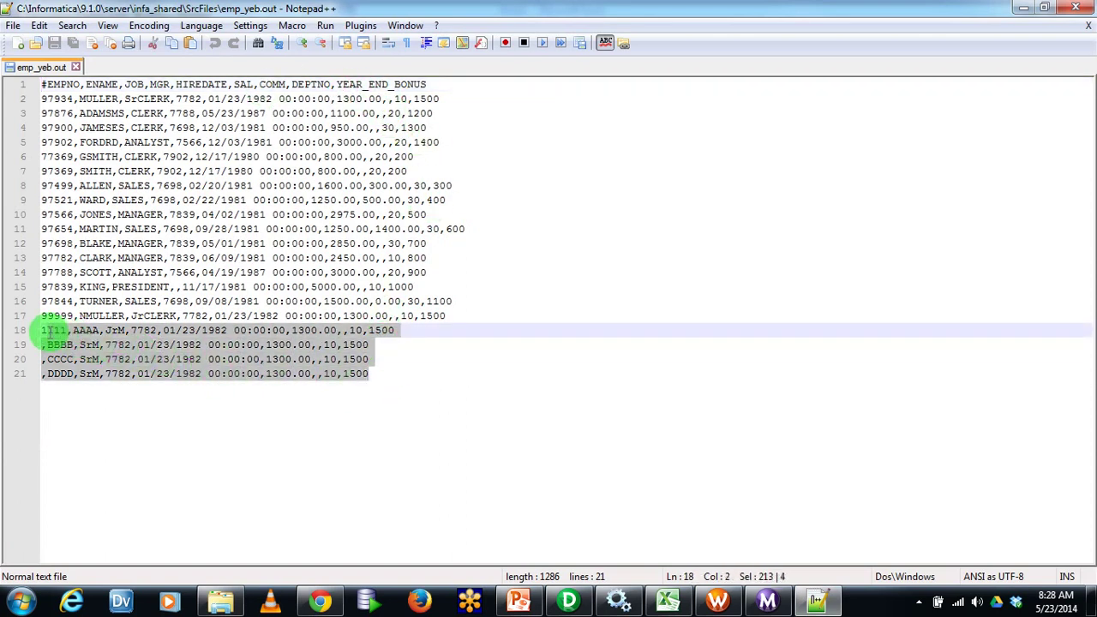
pyautogui.click(138, 391)
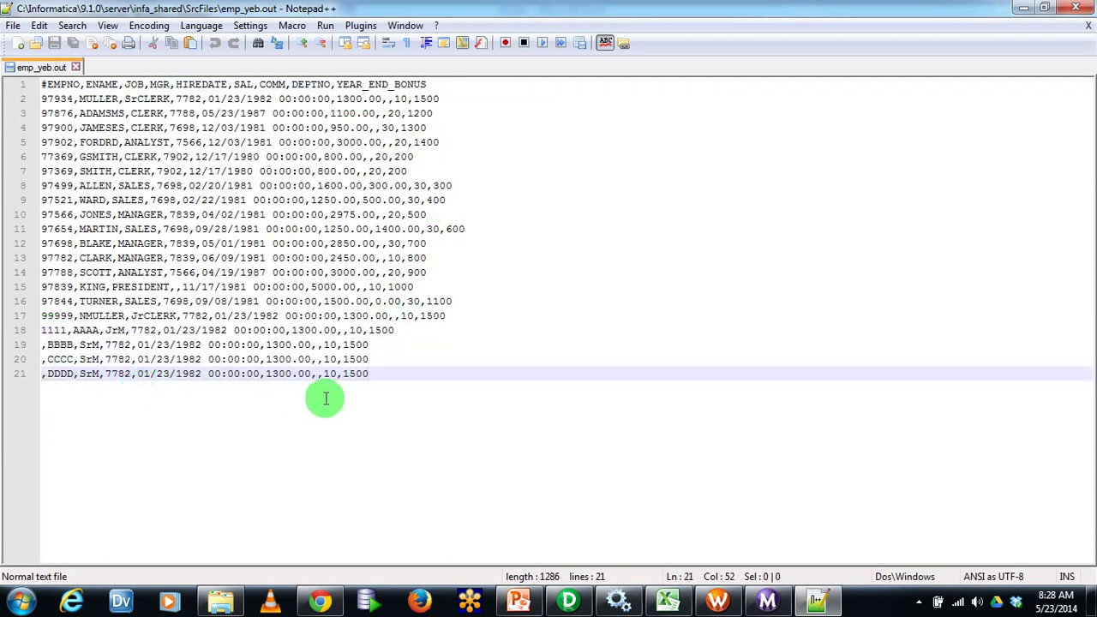
pyautogui.click(42, 343)
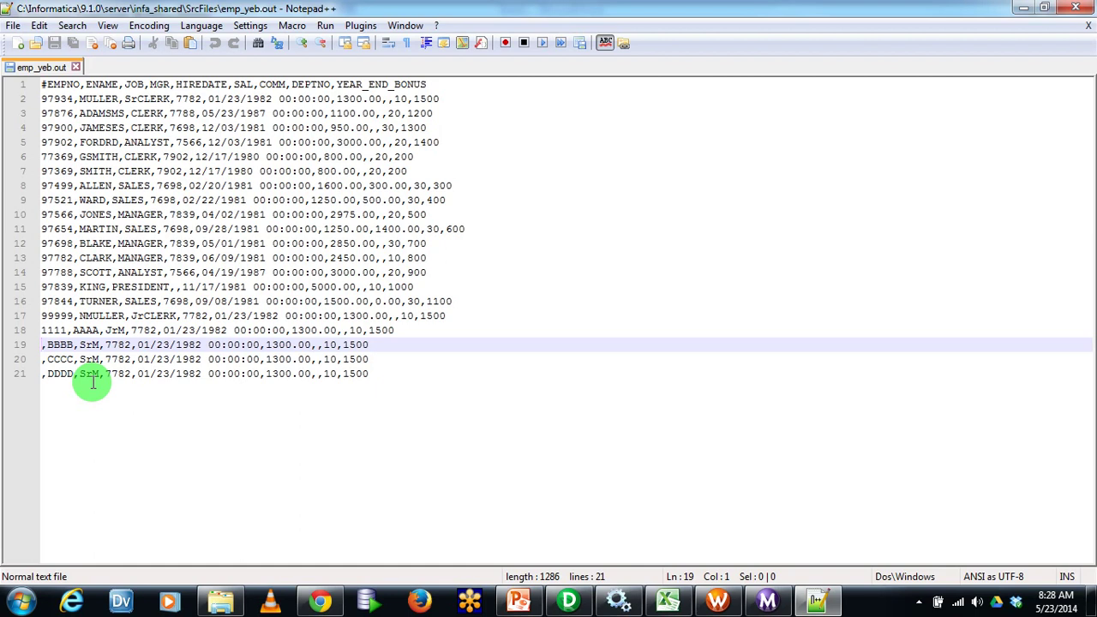
pyautogui.moveTo(377, 377); pyautogui.dragTo(23, 347)
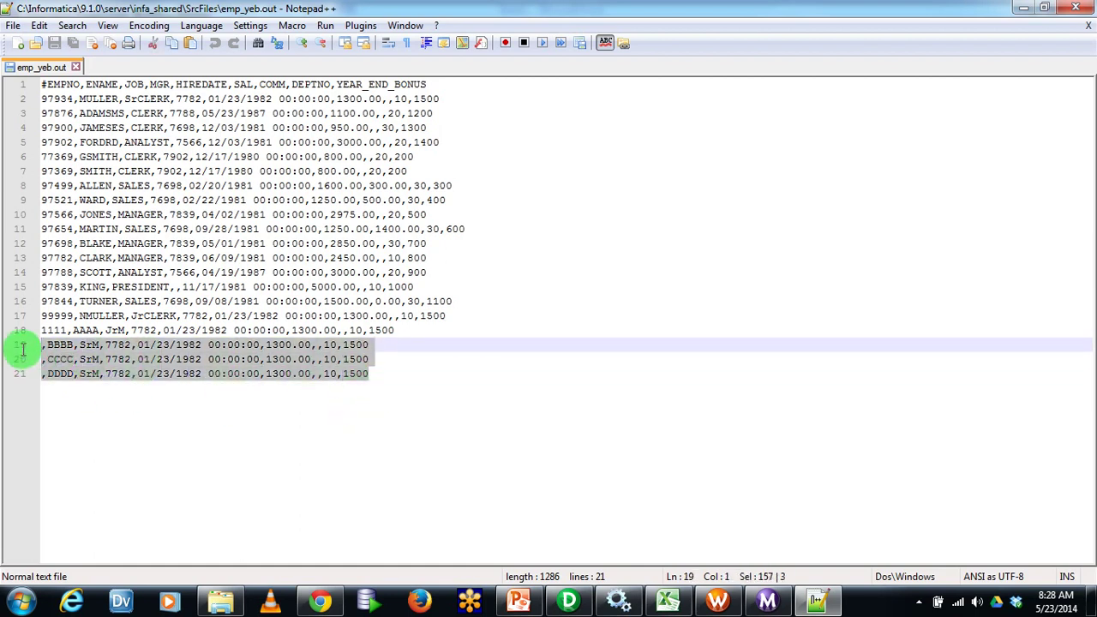
pyautogui.press('Delete')
pyautogui.moveTo(396, 332); pyautogui.dragTo(8, 309)
pyautogui.hotkey('ctrl', 'c')
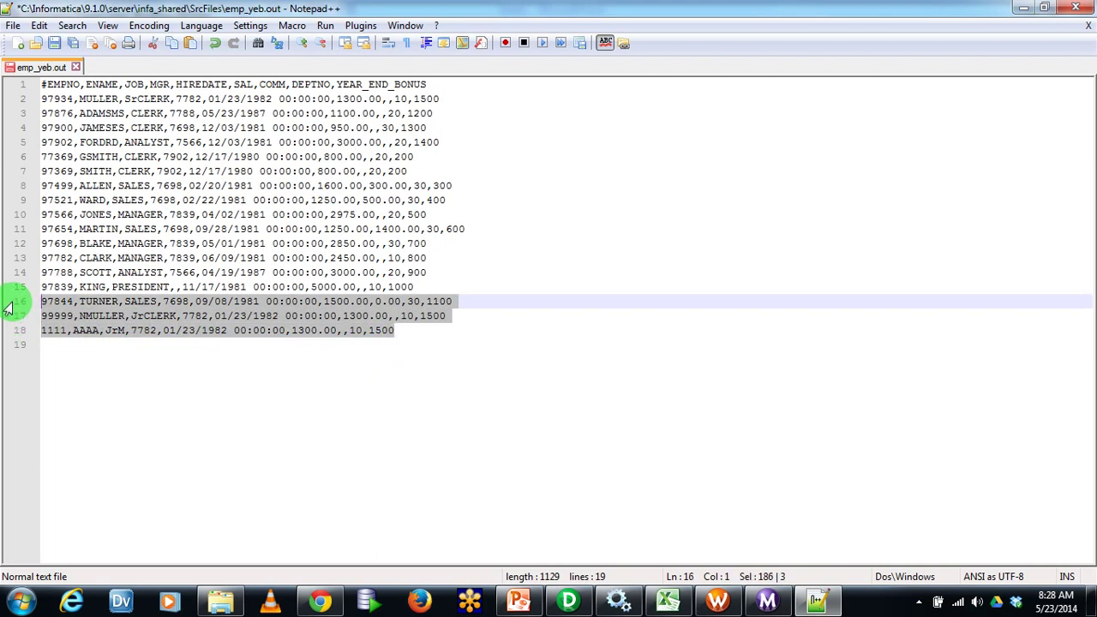
pyautogui.click(132, 360)
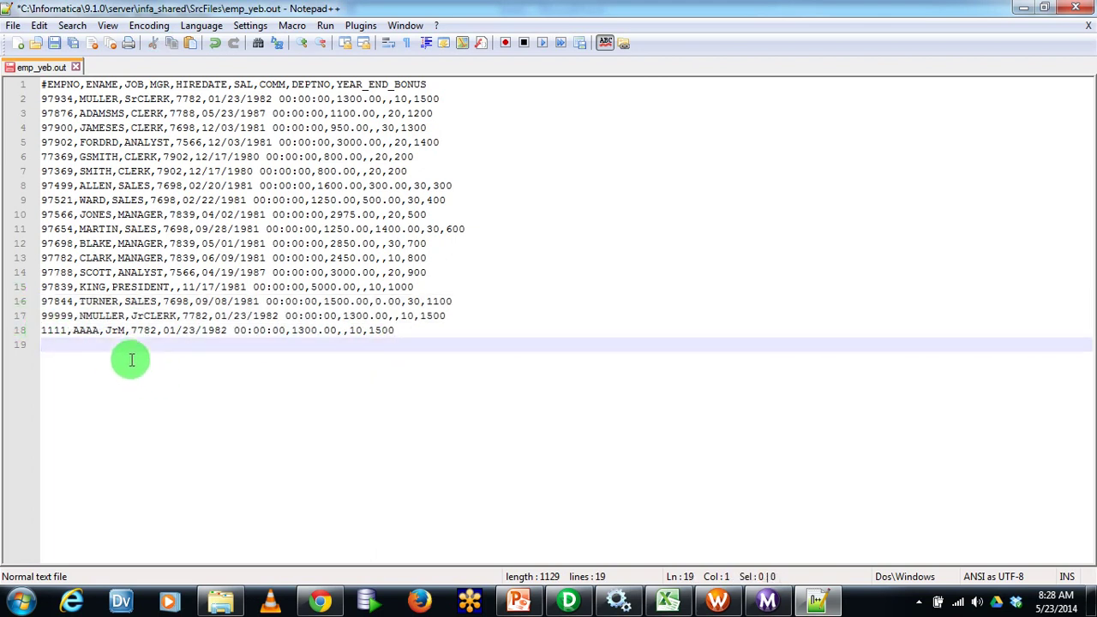
pyautogui.hotkey('ctrl', 'v')
# Give the three new records employee numbers 6764, 6578 and 22222
pyautogui.moveTo(76, 344); pyautogui.dragTo(48, 345)
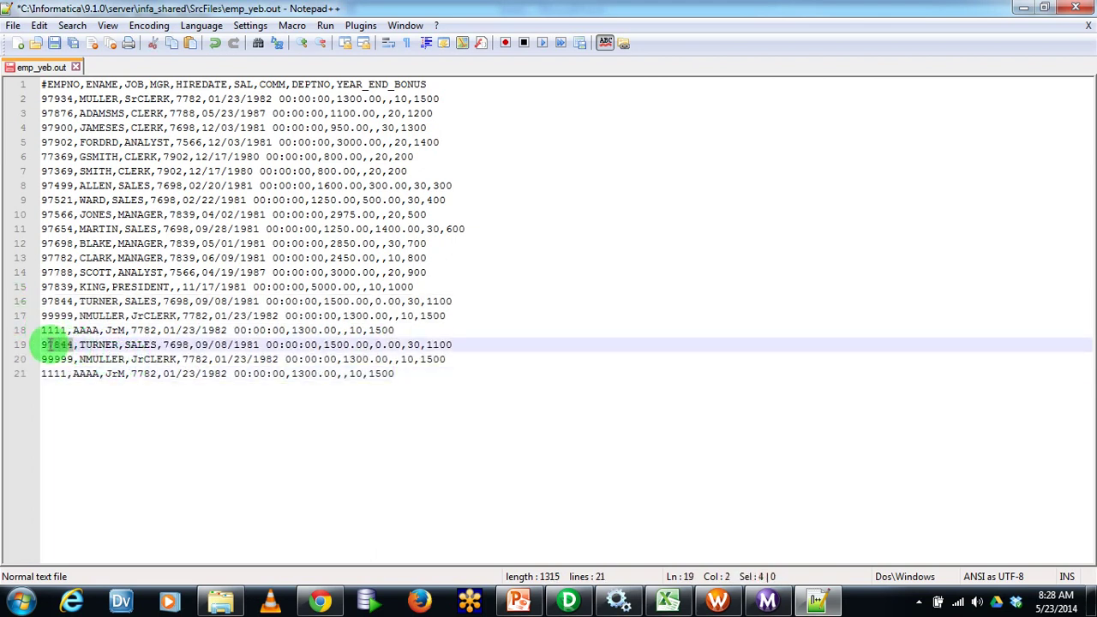
pyautogui.write('676')
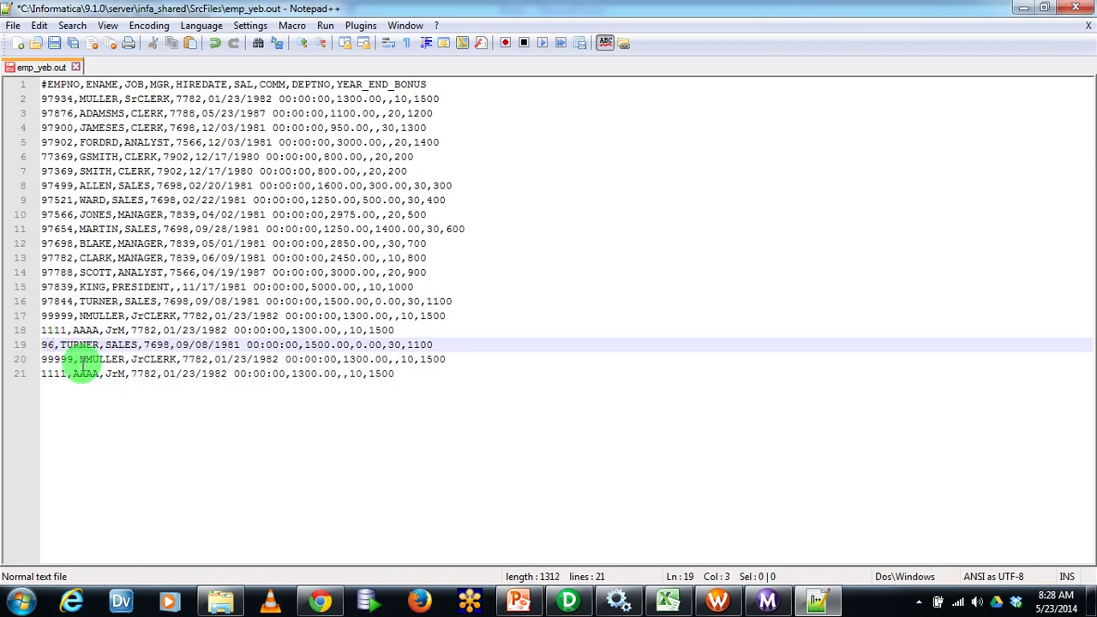
pyautogui.write('4')
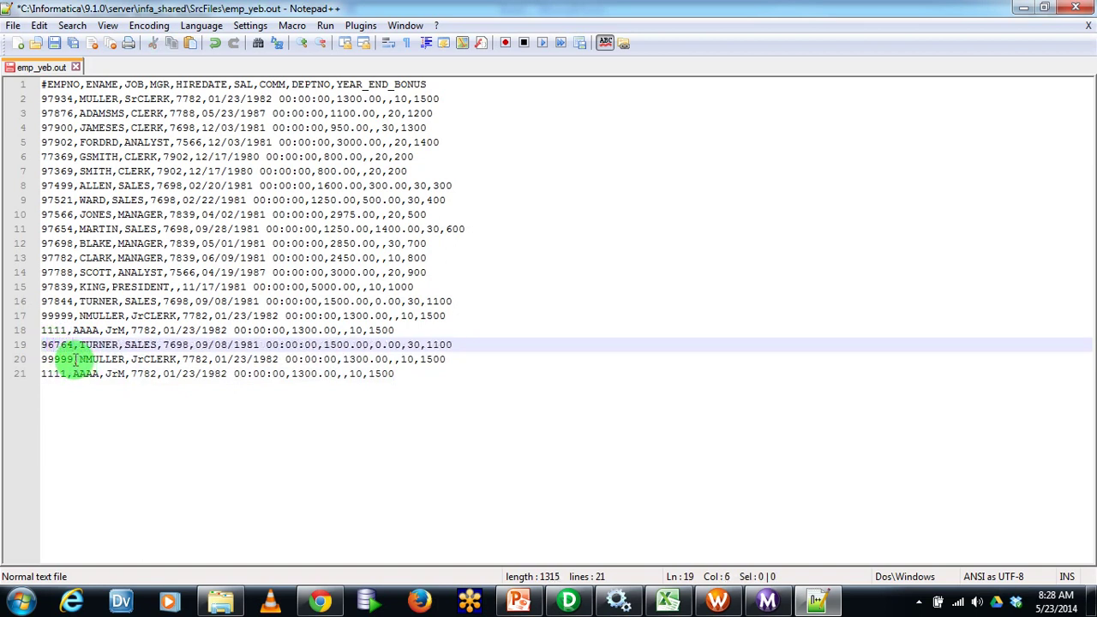
pyautogui.moveTo(76, 359); pyautogui.dragTo(54, 360)
pyautogui.write('65789')
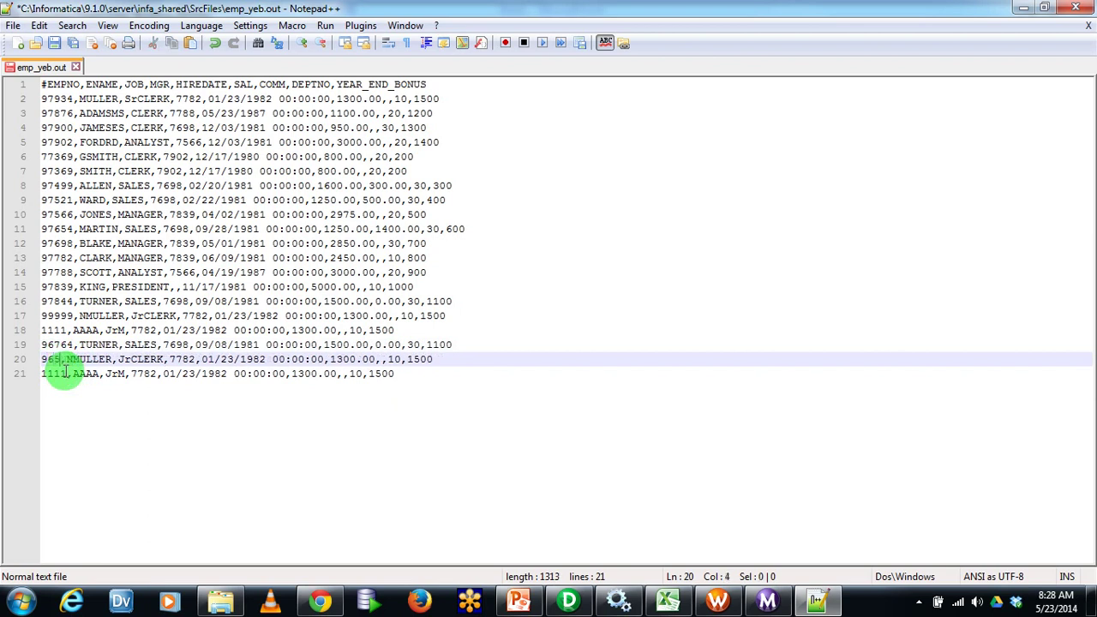
pyautogui.press('BackSpace')
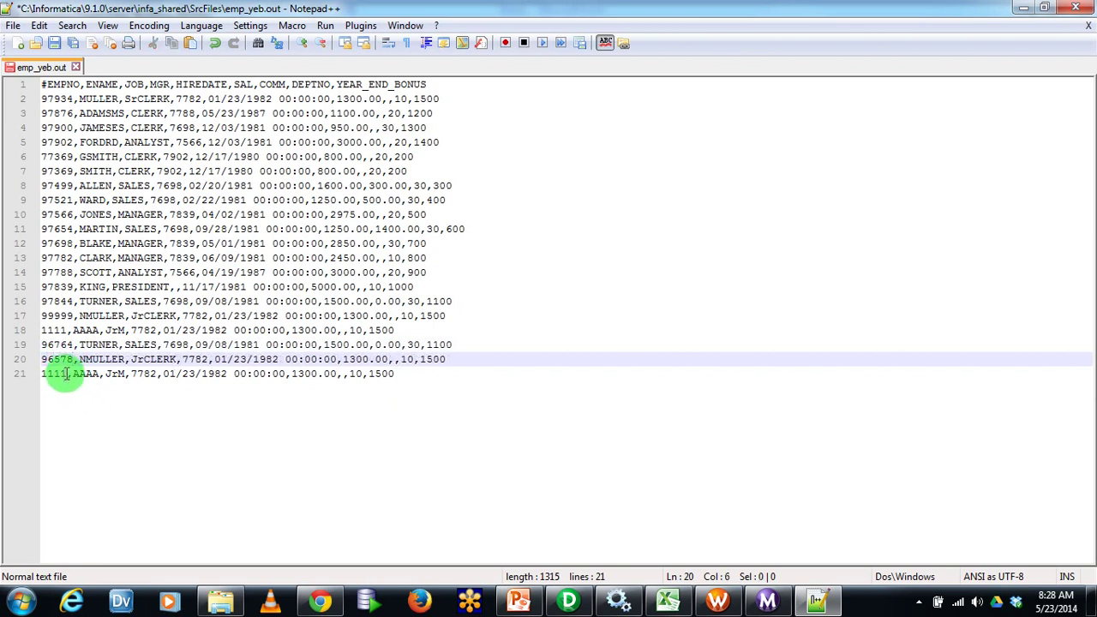
pyautogui.doubleClick(65, 374)
pyautogui.write('22222')
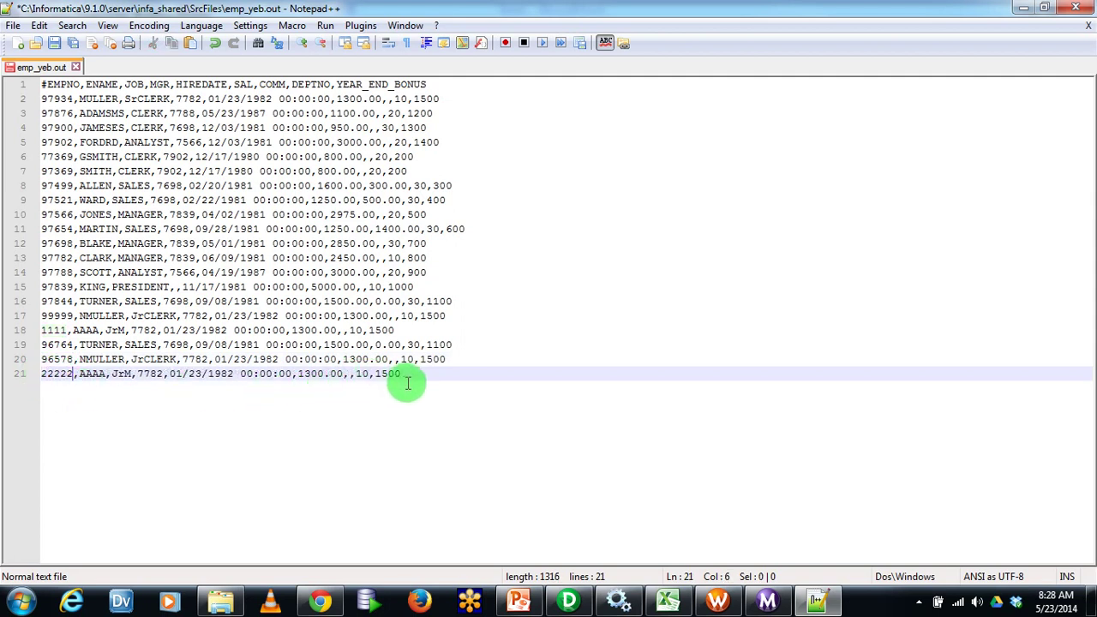
# Change the DEPTNO on lines 19–21 to 40 and save emp_yeb.out
pyautogui.doubleClick(412, 344)
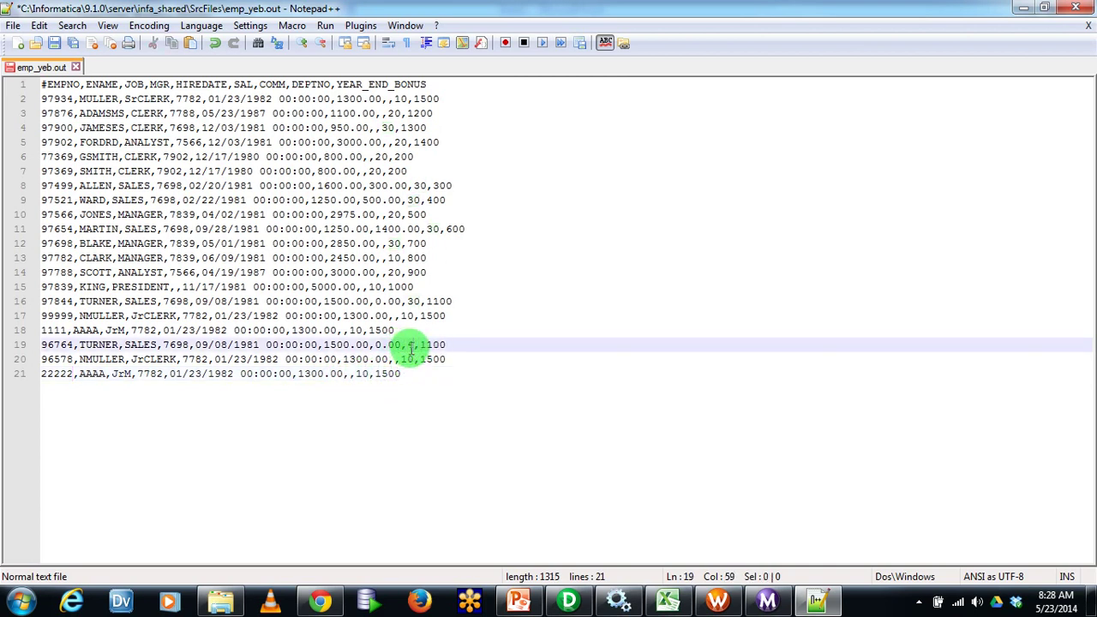
pyautogui.moveTo(417, 359); pyautogui.dragTo(398, 359)
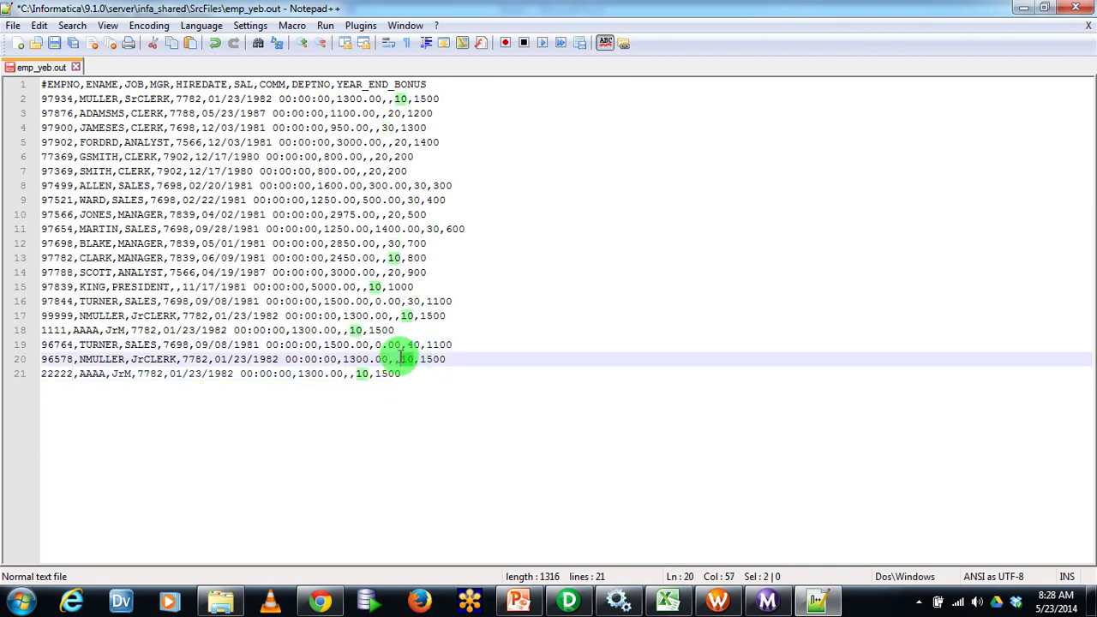
pyautogui.write('5')
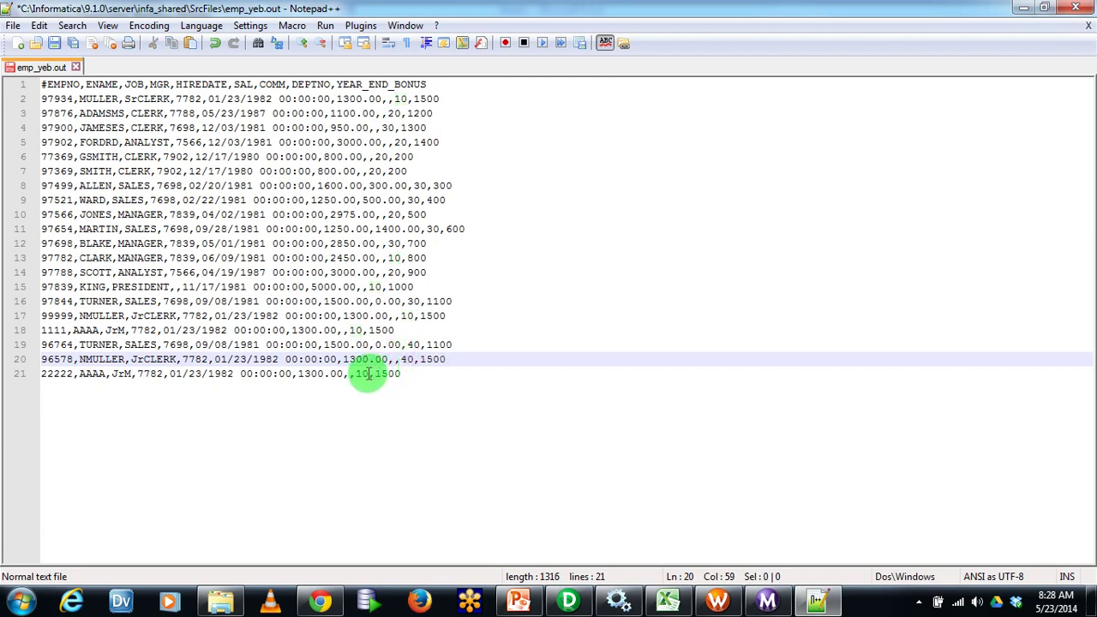
pyautogui.moveTo(368, 374); pyautogui.dragTo(361, 373)
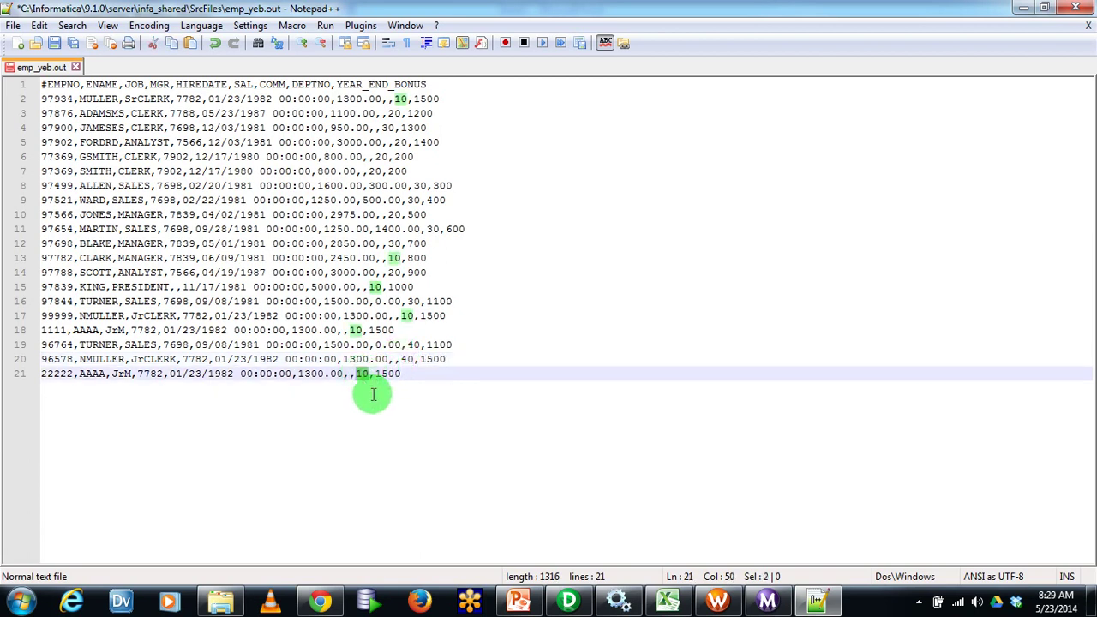
pyautogui.write('40')
pyautogui.press('End')
pyautogui.click(54, 42)
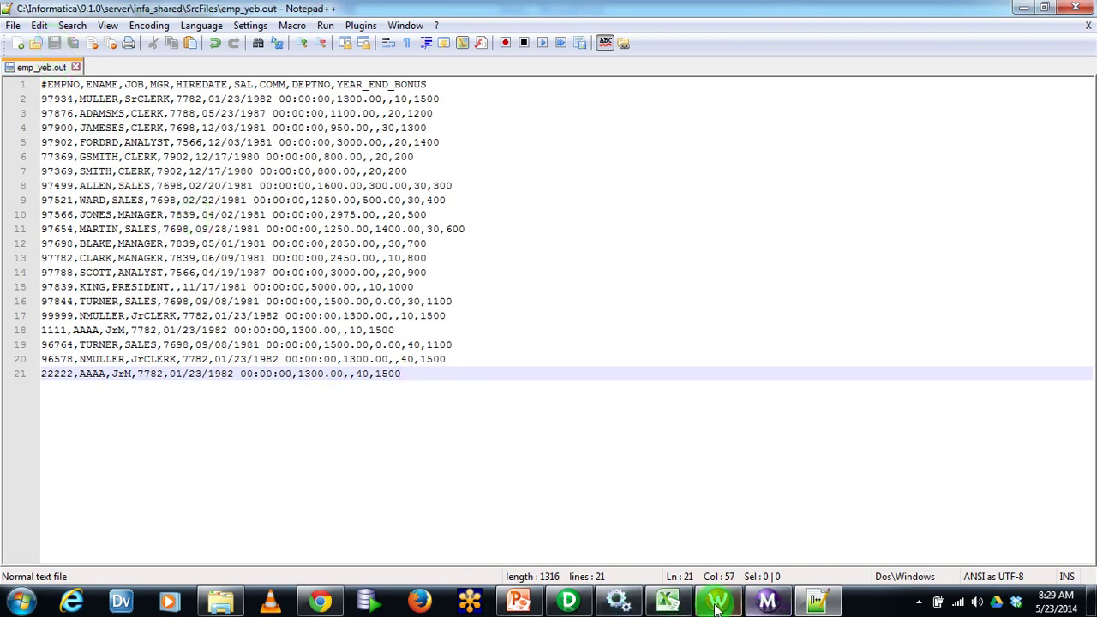
pyautogui.click(717, 600)
# Restart wf_Dyn_TGT_TC in Workflow Monitor and confirm 20 rows loaded in the new run
pyautogui.click(767, 600)
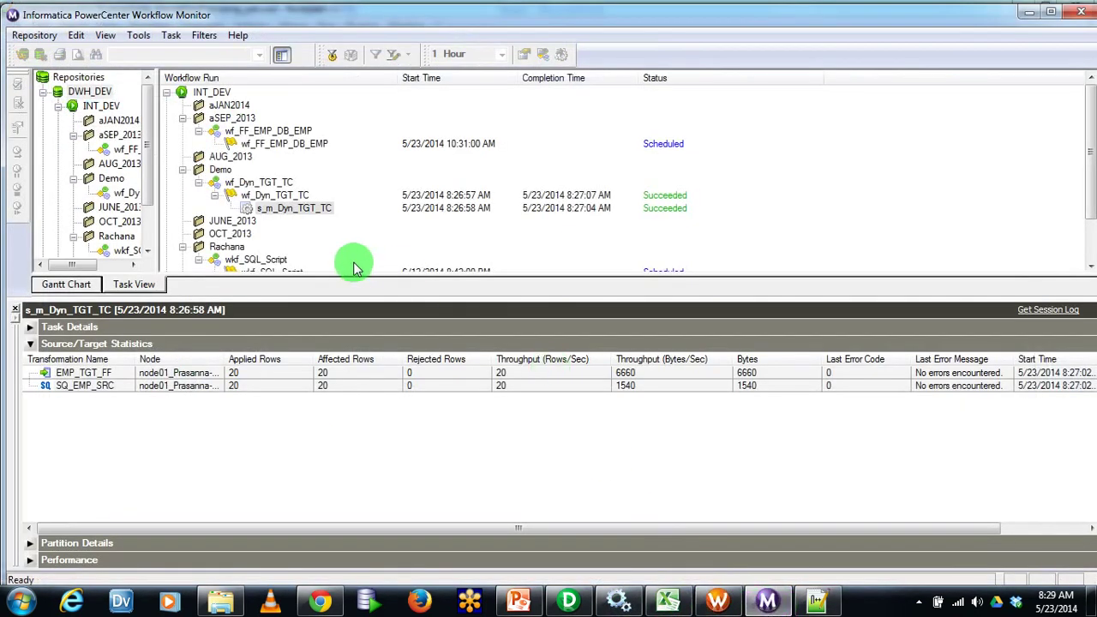
pyautogui.rightClick(279, 196)
pyautogui.click(295, 243)
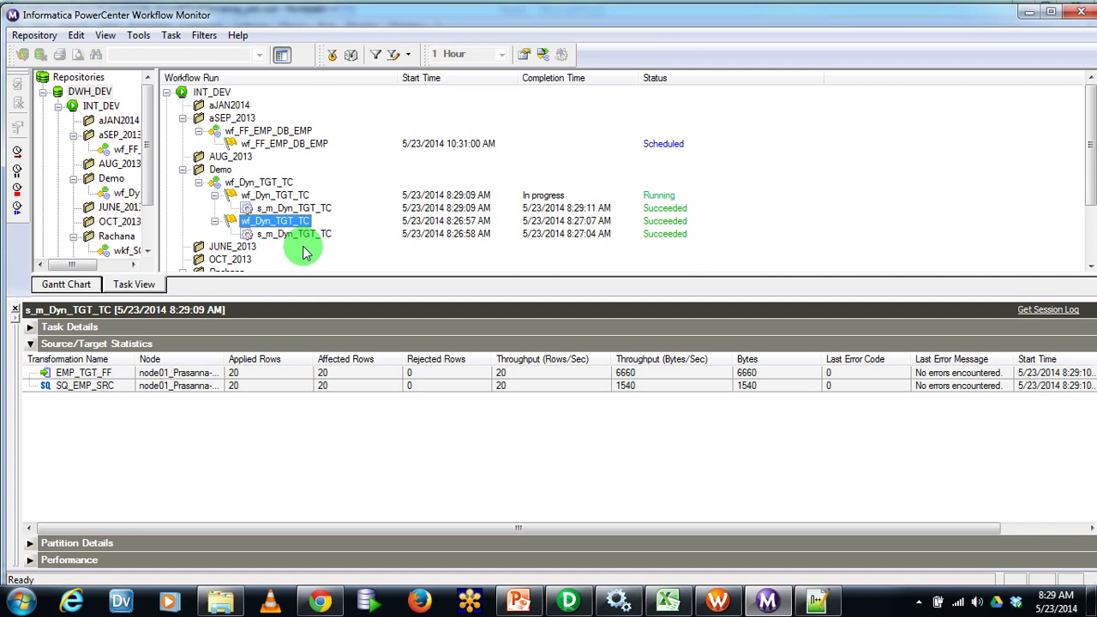
pyautogui.click(351, 374)
pyautogui.click(353, 383)
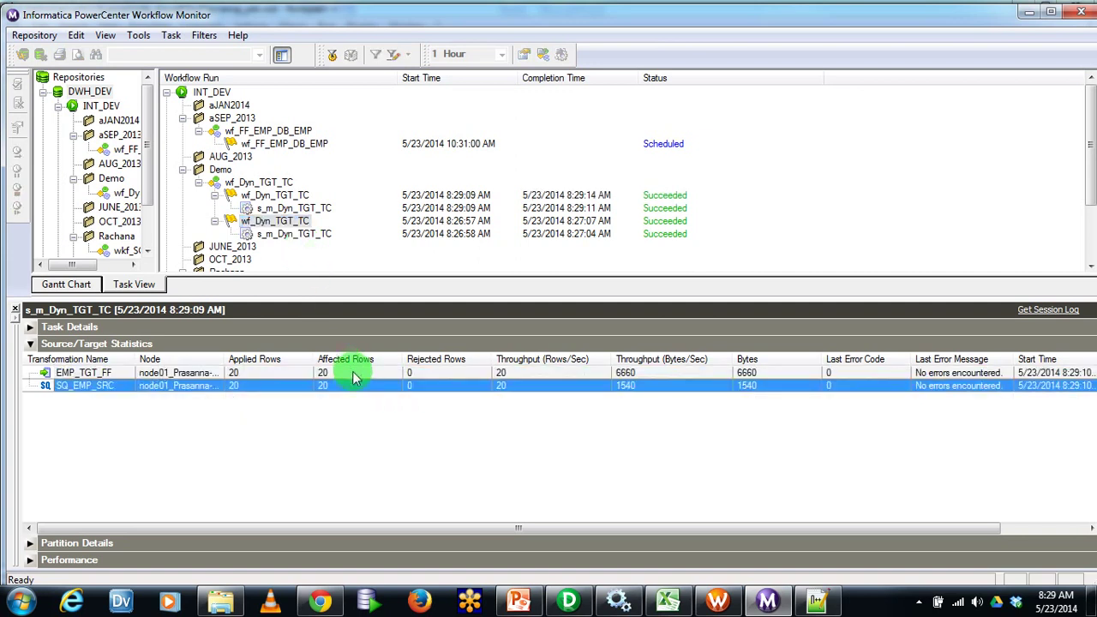
pyautogui.click(221, 600)
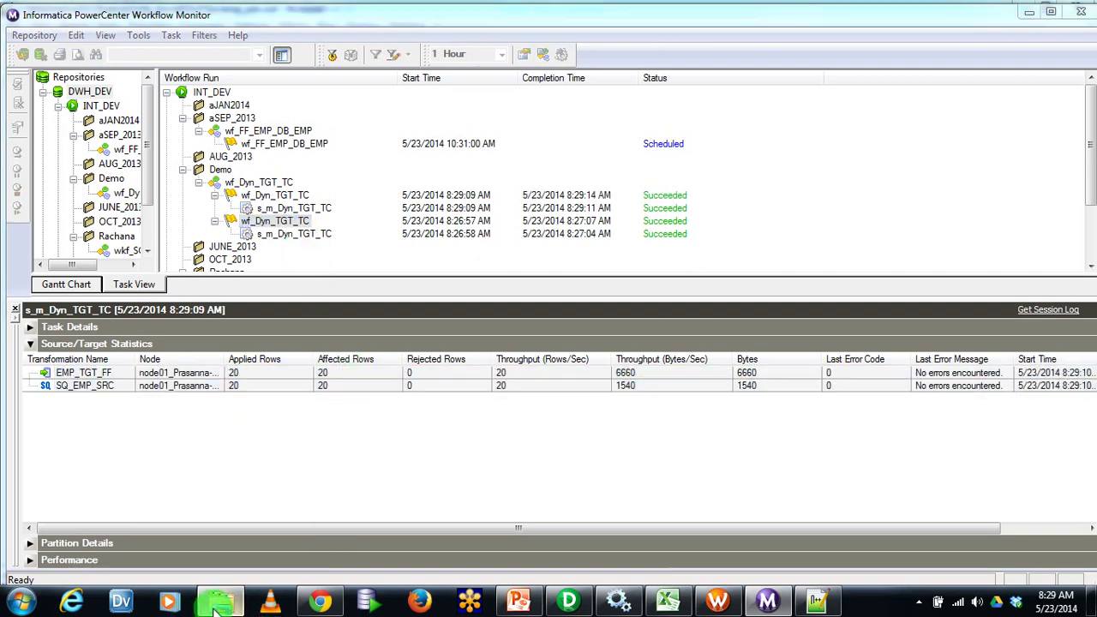
pyautogui.click(351, 78)
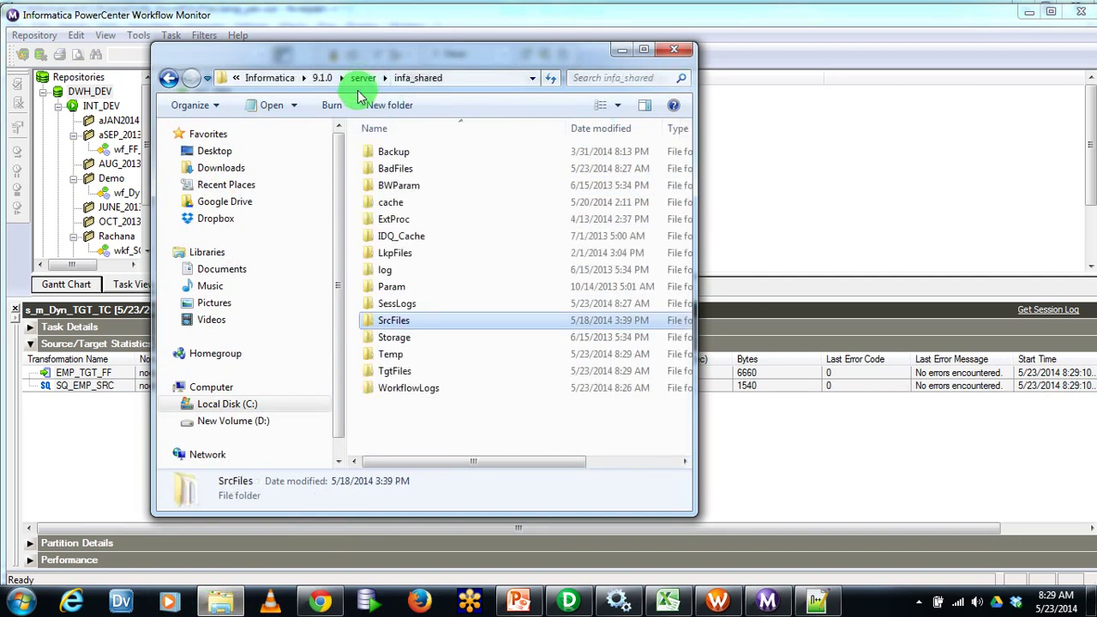
# Open the TgtFiles folder and open the new DEPT_NO40 file in Notepad++
pyautogui.click(403, 371)
pyautogui.doubleClick(412, 371)
pyautogui.click(484, 204)
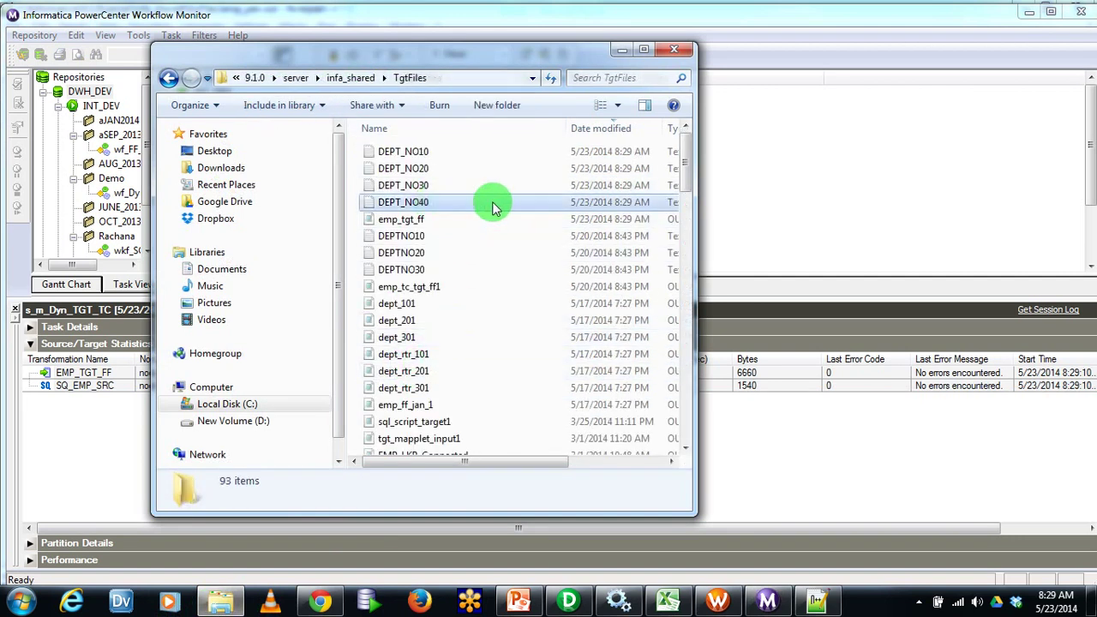
pyautogui.moveTo(699, 196); pyautogui.dragTo(879, 197)
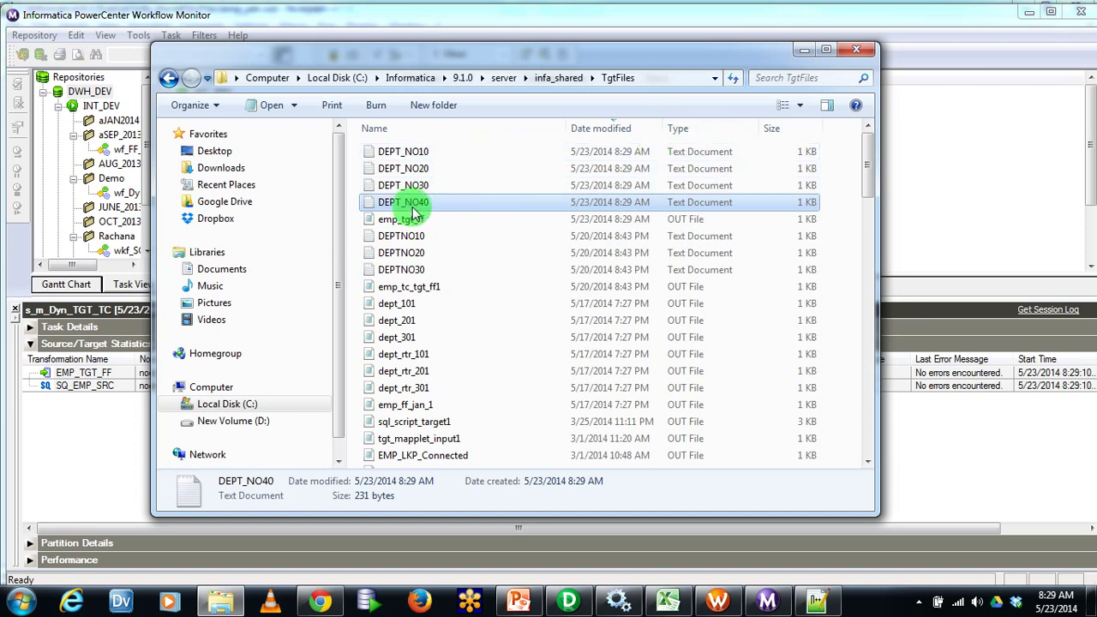
pyautogui.rightClick(415, 206)
pyautogui.click(477, 270)
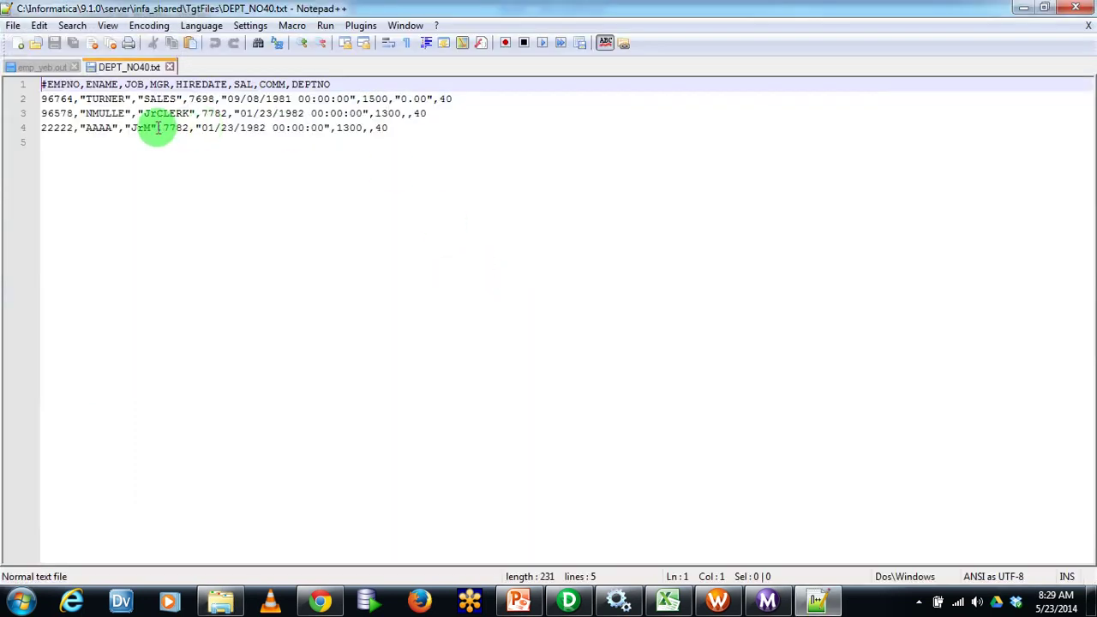
# Inspect the three department 40 values in DEPT_NO40.txt, then go back to emp_yeb.out
pyautogui.doubleClick(419, 113)
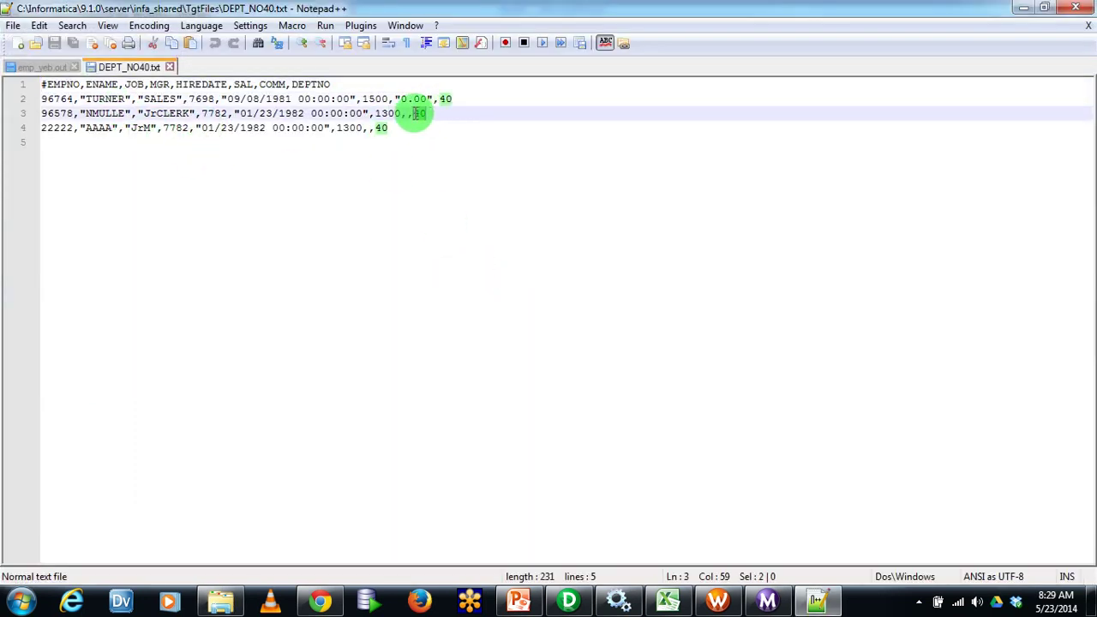
pyautogui.click(433, 129)
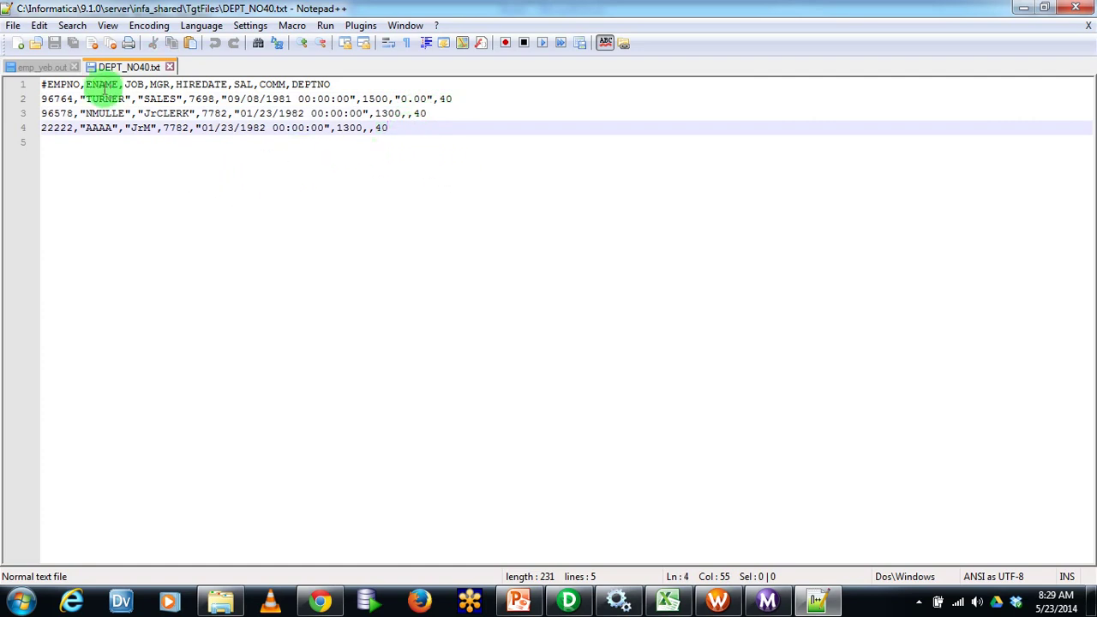
pyautogui.click(38, 67)
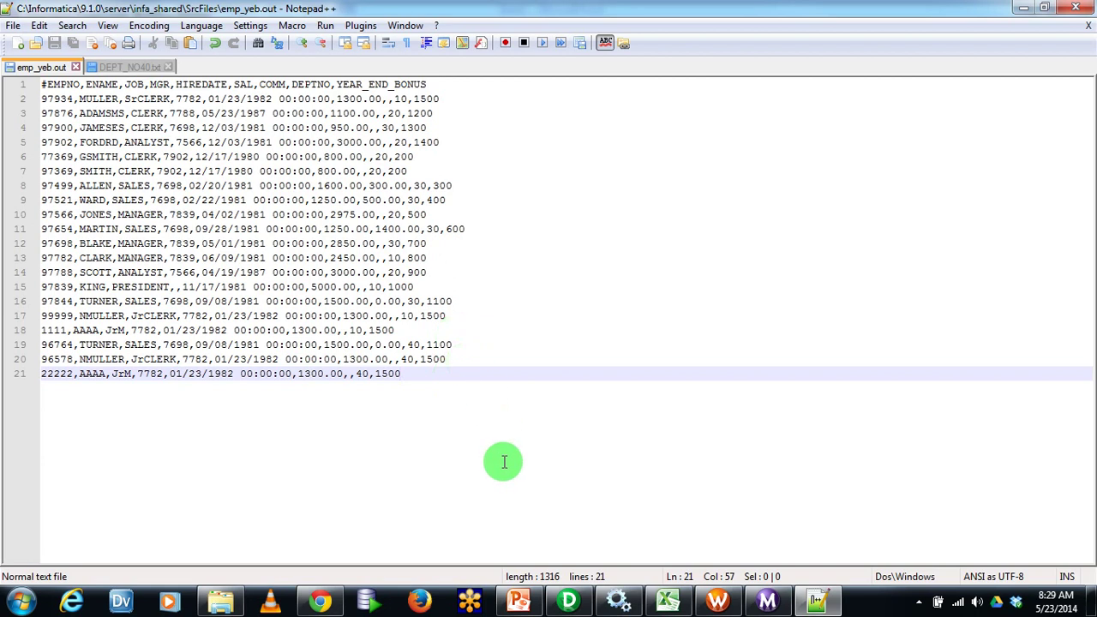
pyautogui.click(568, 600)
# Check the DEPTNO ports in TC_Dept and EXP_Prep_TC, then open TC_Dept's Edit Transformations dialog
pyautogui.click(521, 293)
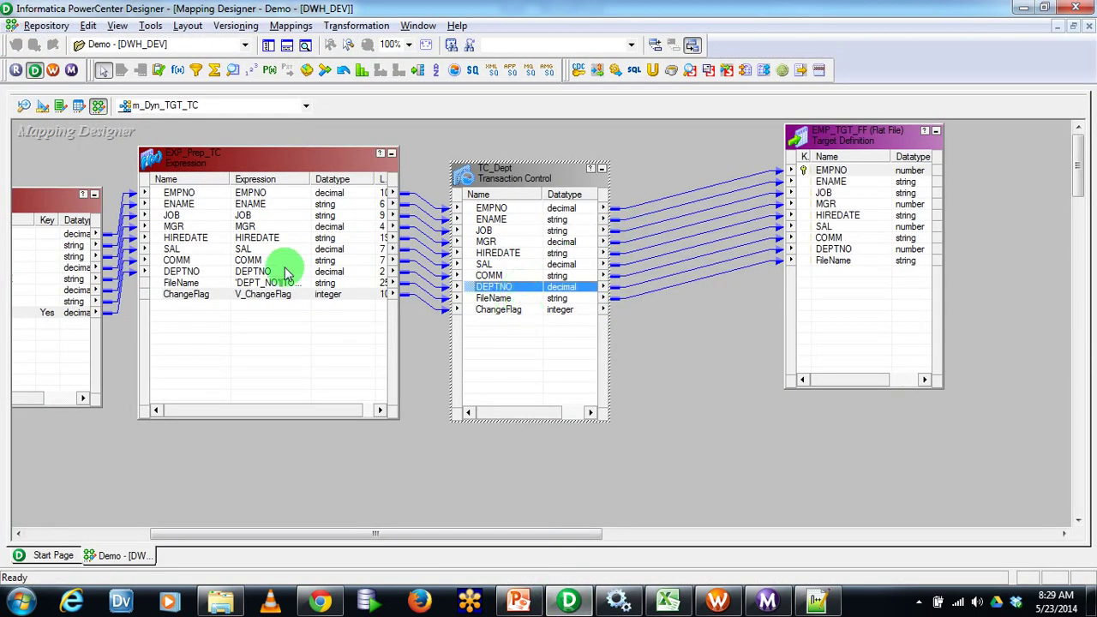
pyautogui.click(313, 358)
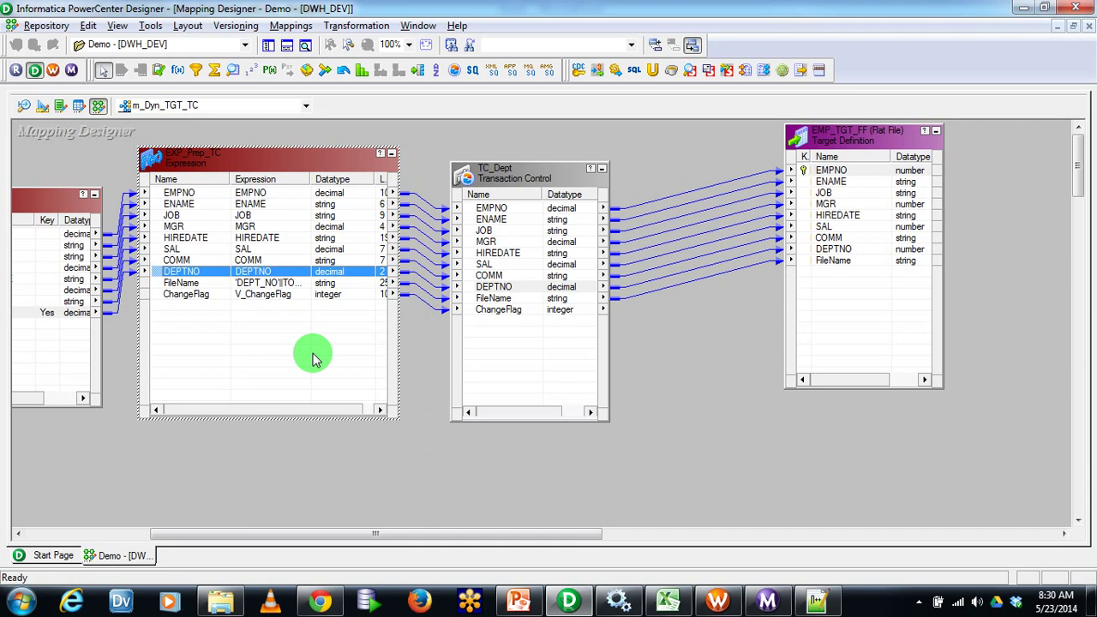
pyautogui.doubleClick(558, 190)
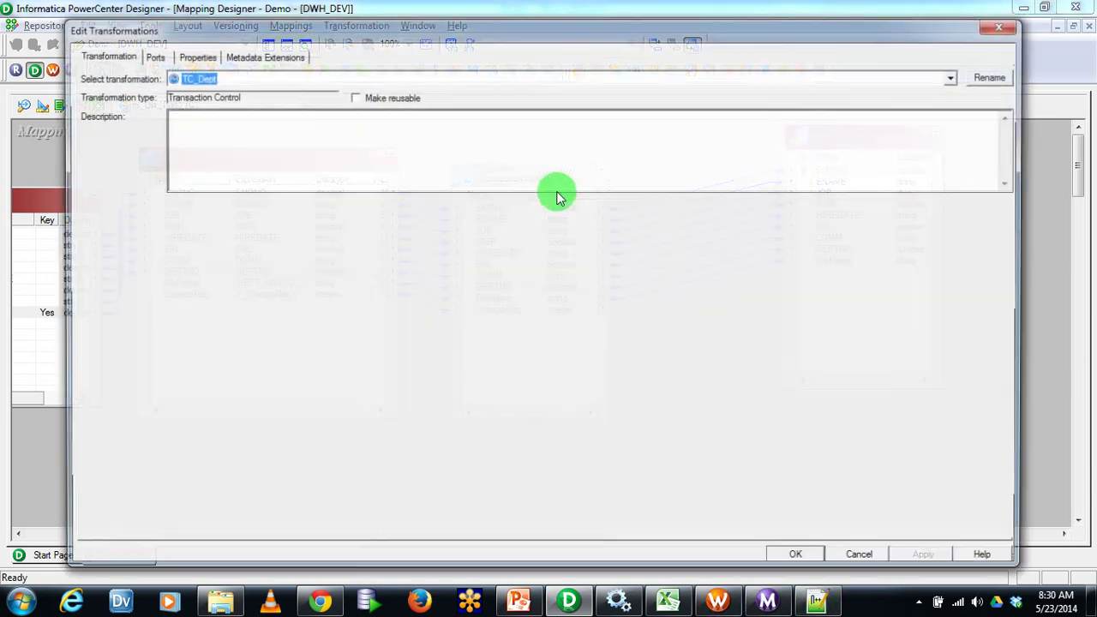
# Look up the Transaction Control properties in help and read the TC_ transaction variables
pyautogui.click(981, 554)
pyautogui.scroll(-3, 468, 328)
pyautogui.click(469, 333)
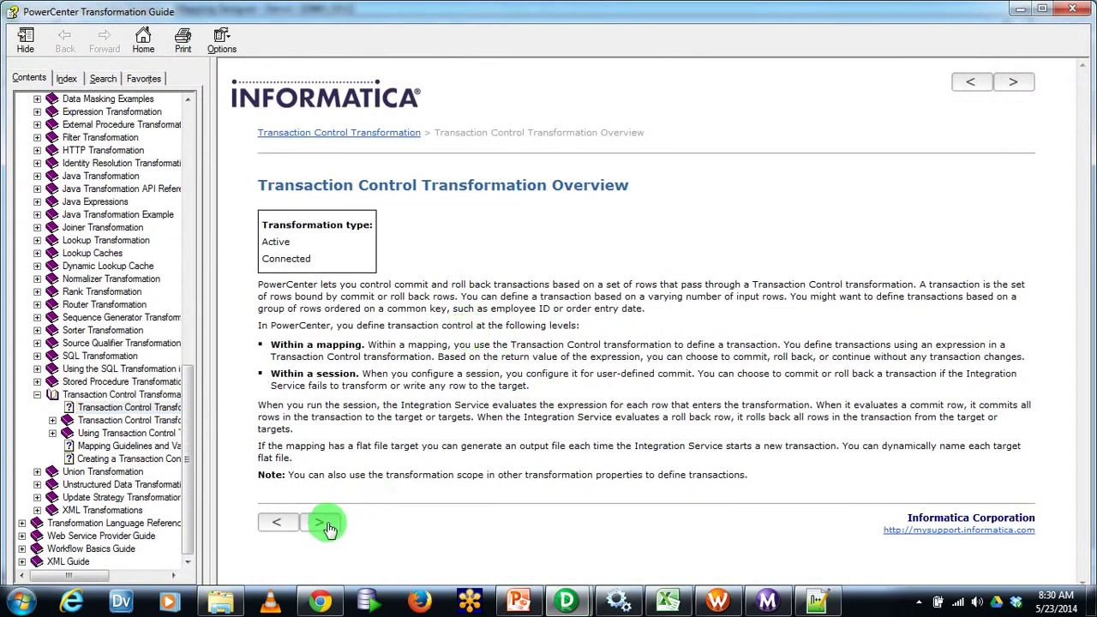
pyautogui.click(322, 522)
pyautogui.scroll(-5, 466, 429)
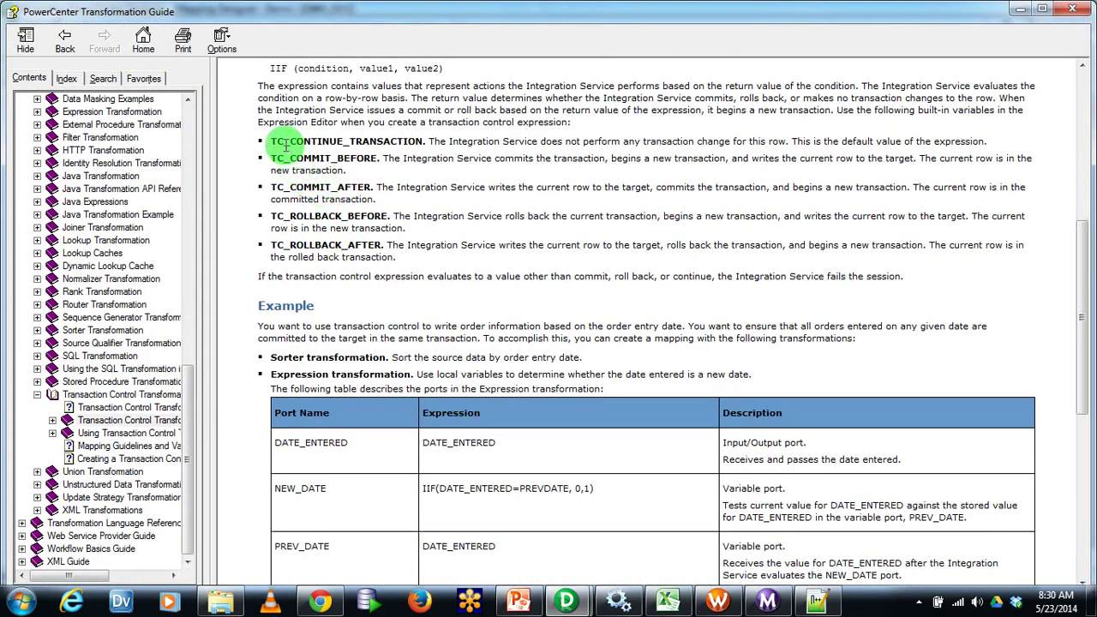
pyautogui.moveTo(285, 146); pyautogui.dragTo(600, 242)
pyautogui.click(609, 244)
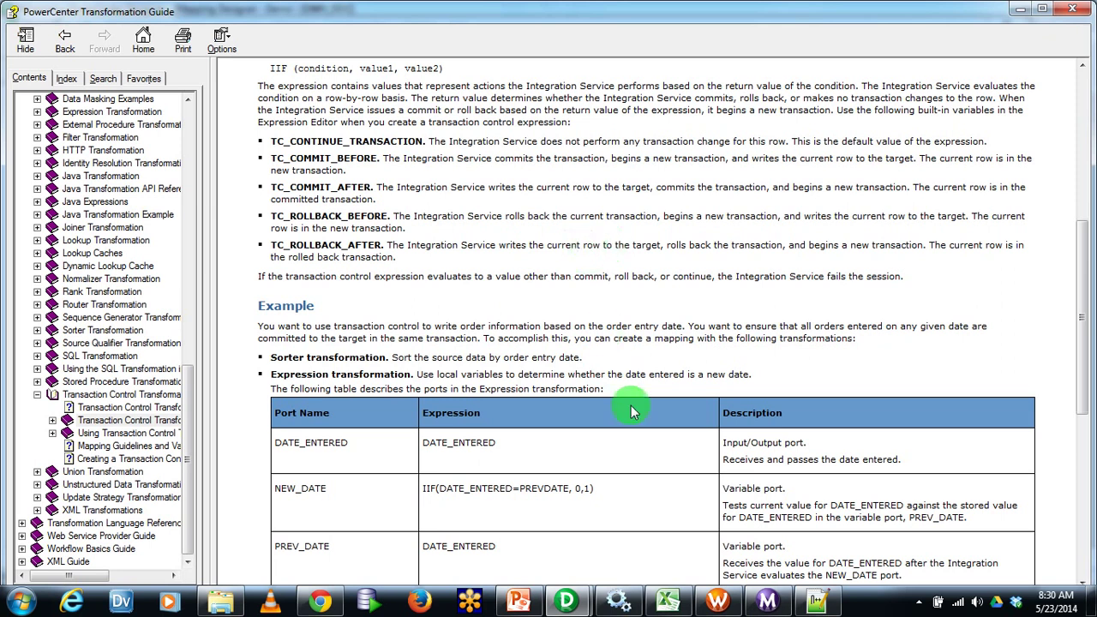
# Close TC_Dept's Edit Transformations and show m_Dyn_TGT_TC's objects with Arrange All Iconic
pyautogui.moveTo(566, 600)
pyautogui.click(442, 506)
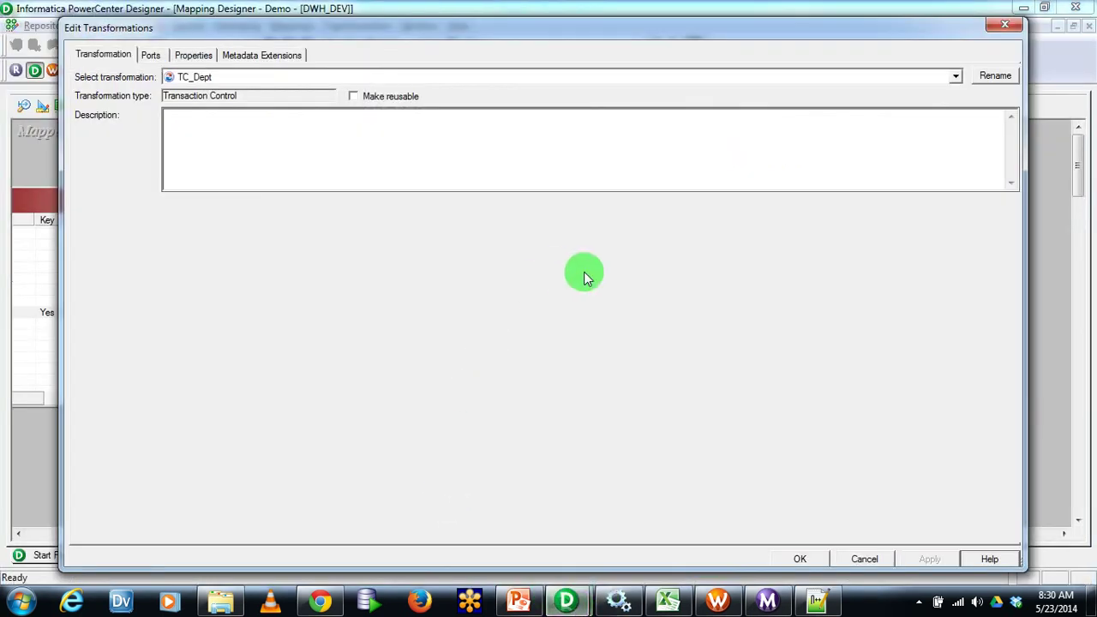
pyautogui.click(1004, 24)
pyautogui.rightClick(690, 140)
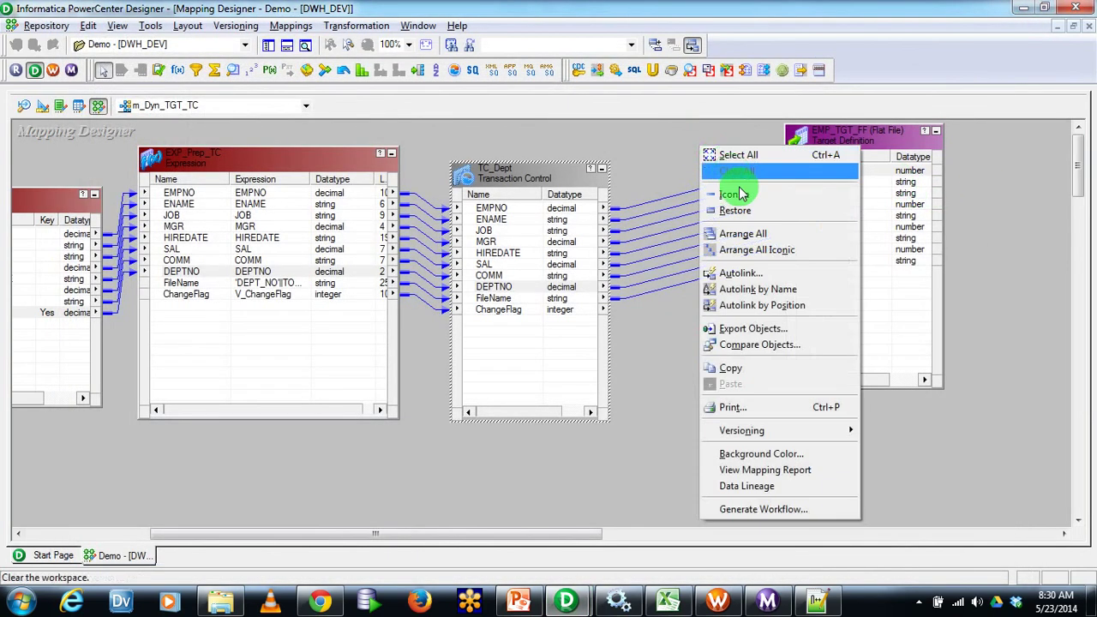
pyautogui.click(762, 250)
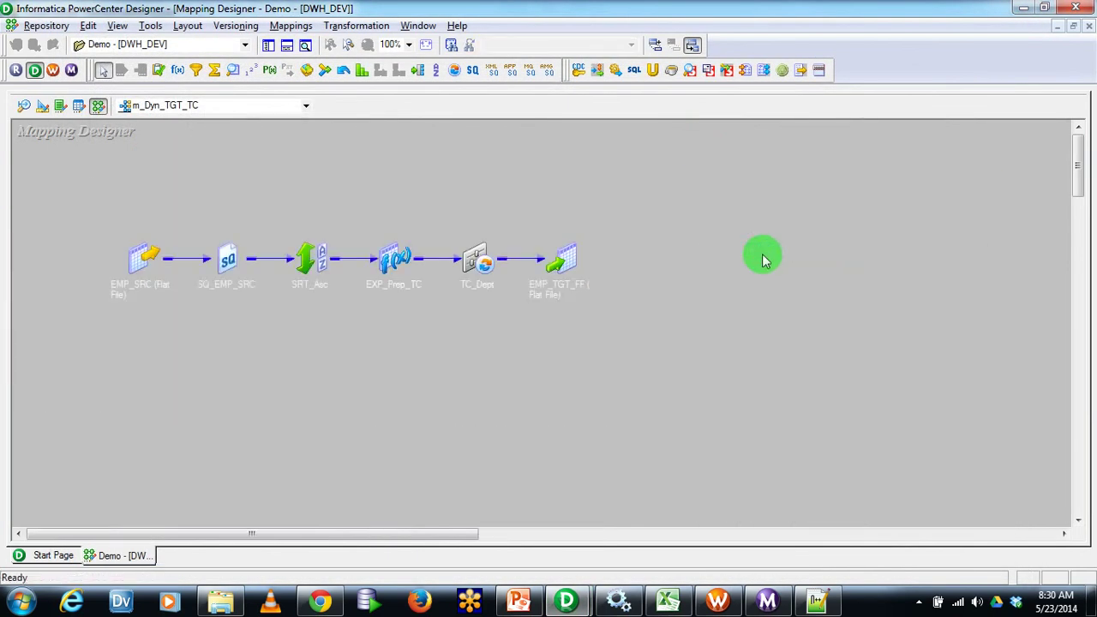